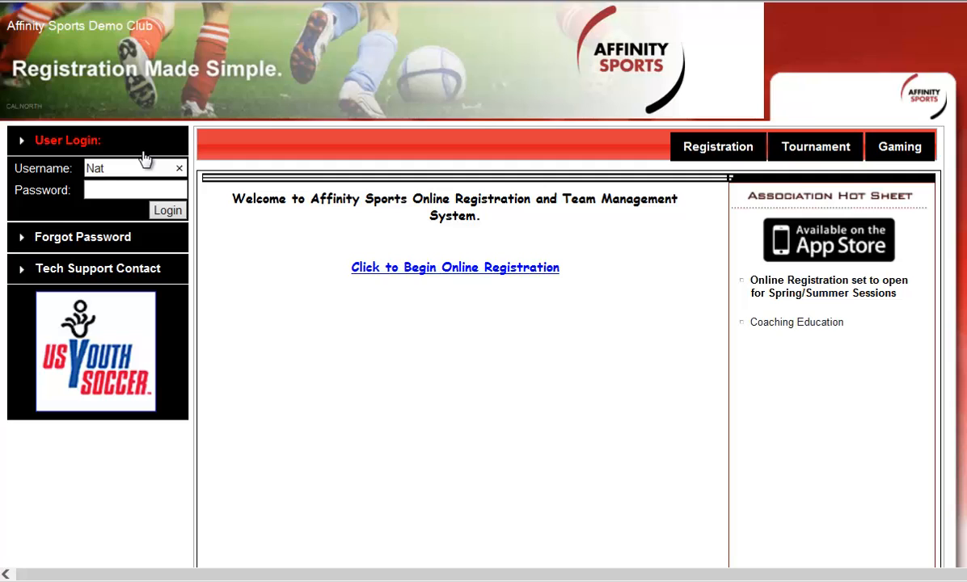
Step: Log in to the demo club site with the account's username and password
text(23)
key(Tab)
text(1234)
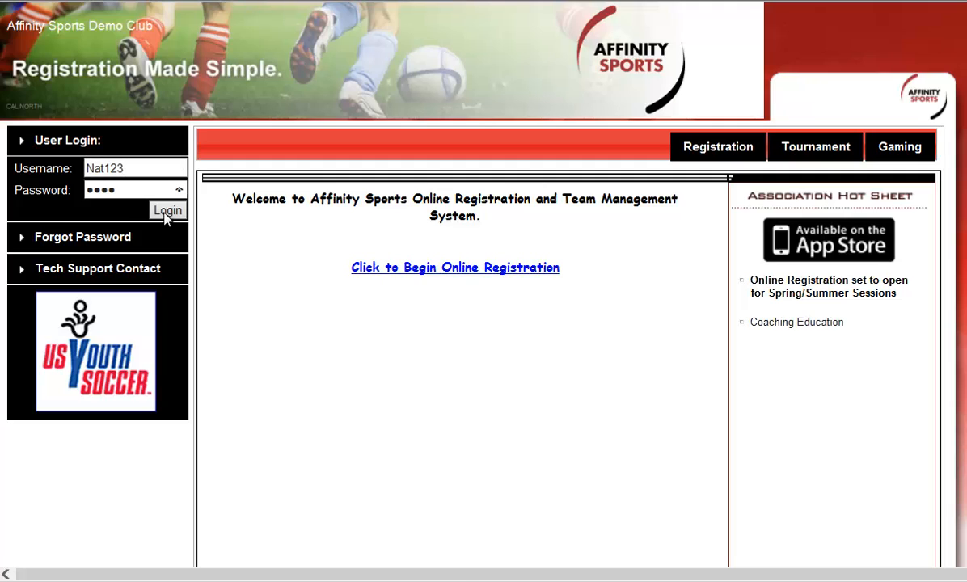
click(167, 212)
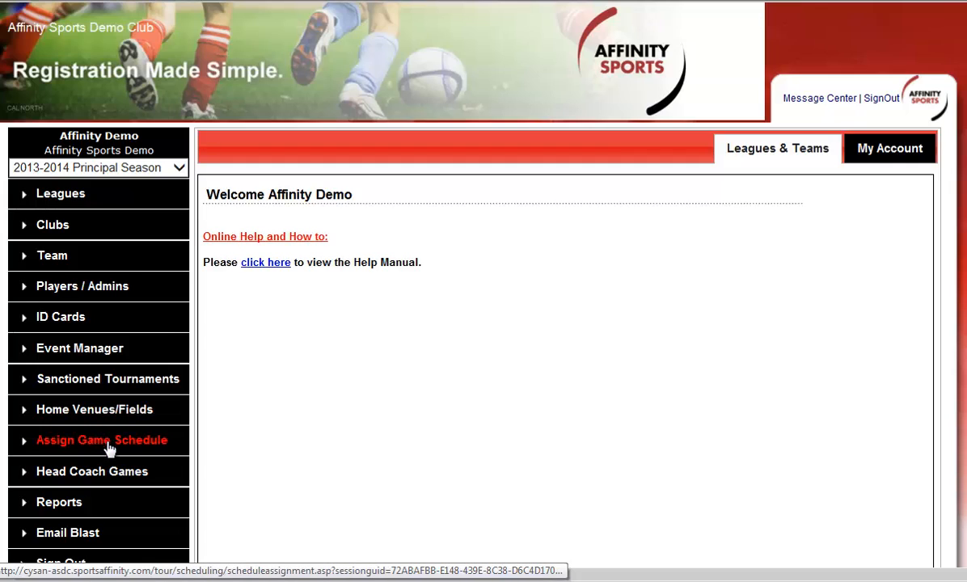
Step: Open the Affinity Sports Demo league for editing and go to its security users page
scroll(178, 390, down, 3)
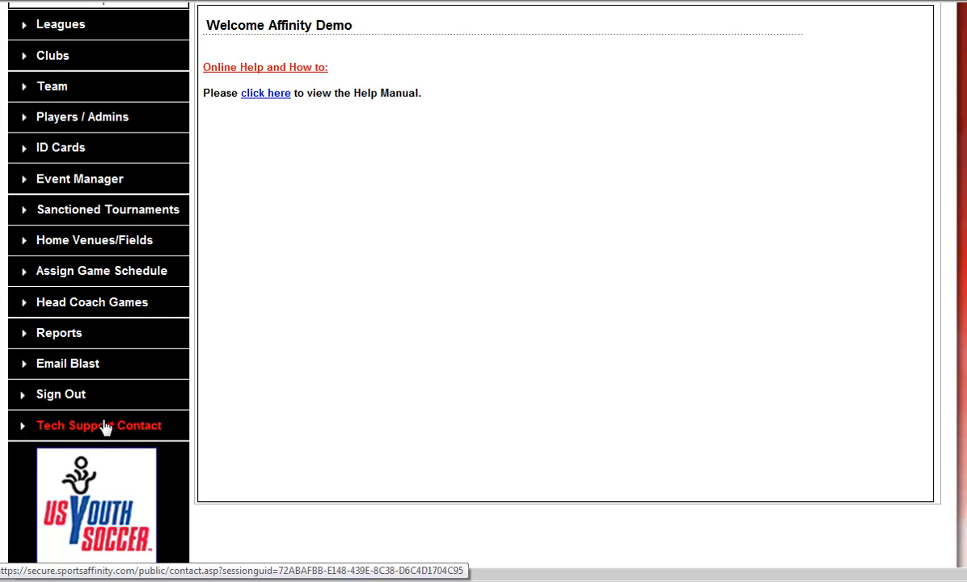
scroll(113, 427, up, 3)
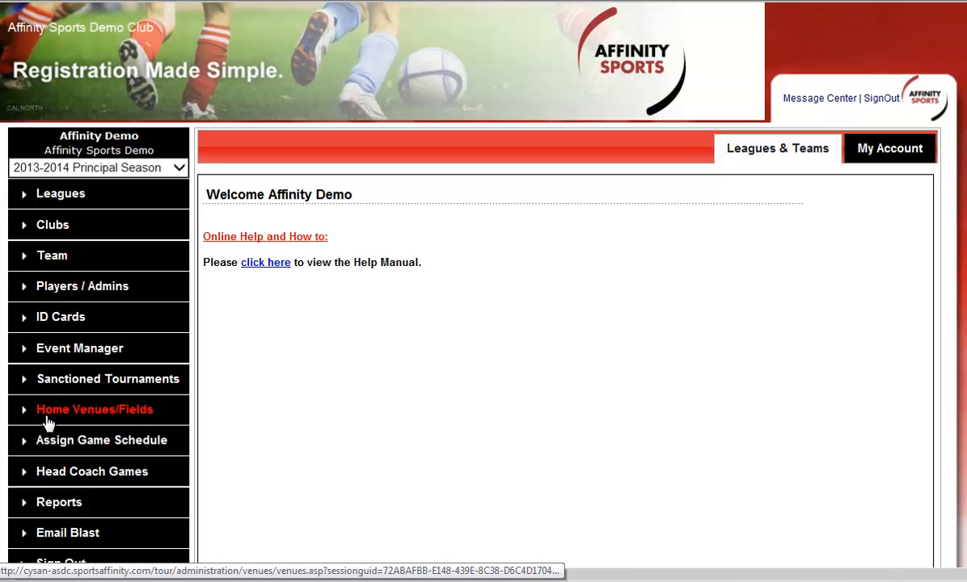
click(62, 197)
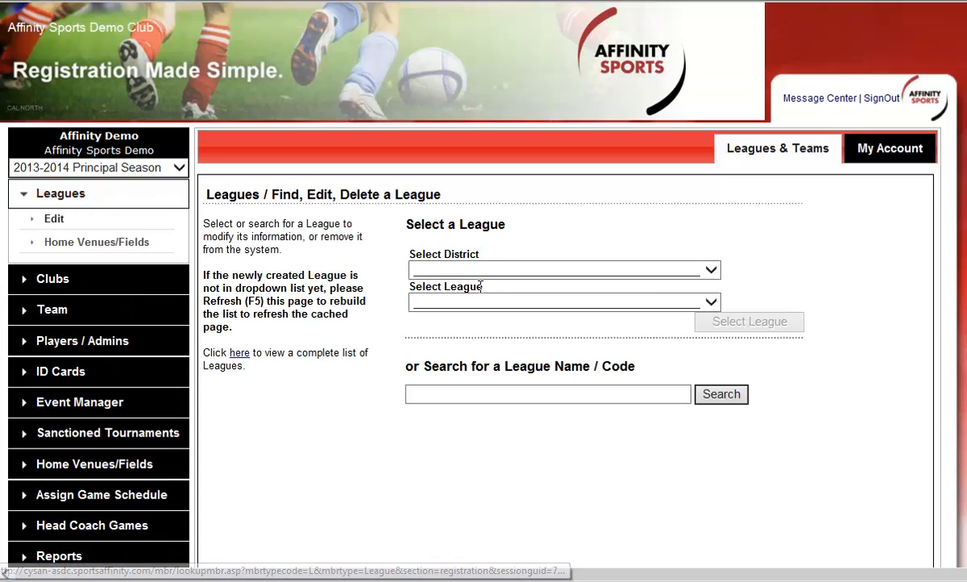
click(704, 324)
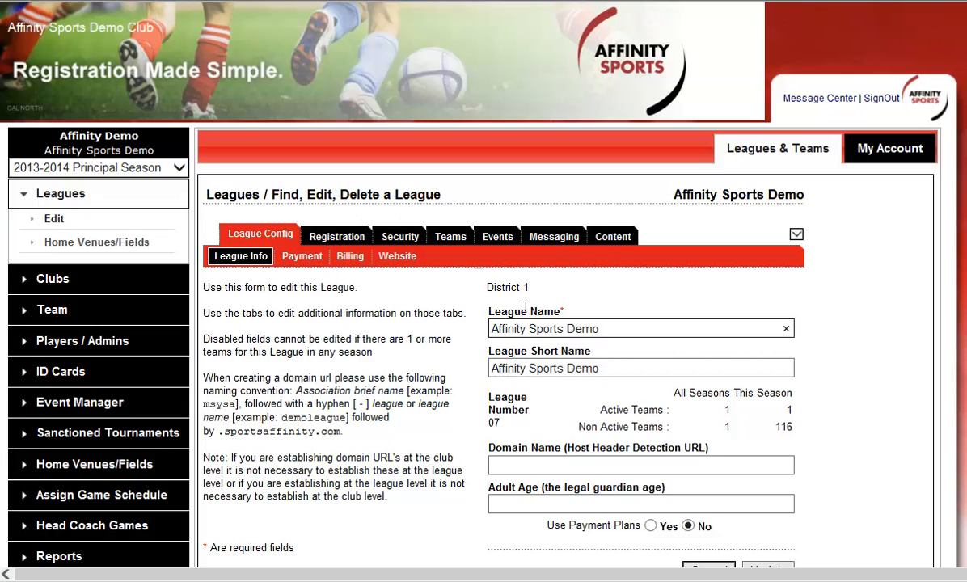
click(388, 237)
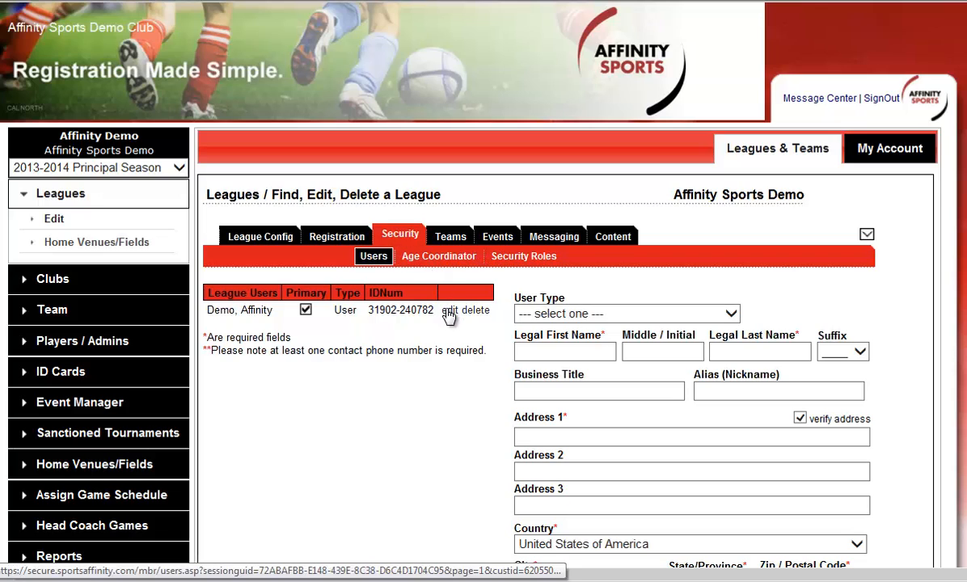
Step: Choose League Registrar as the new league user's type and assign the League Board Member role
click(592, 316)
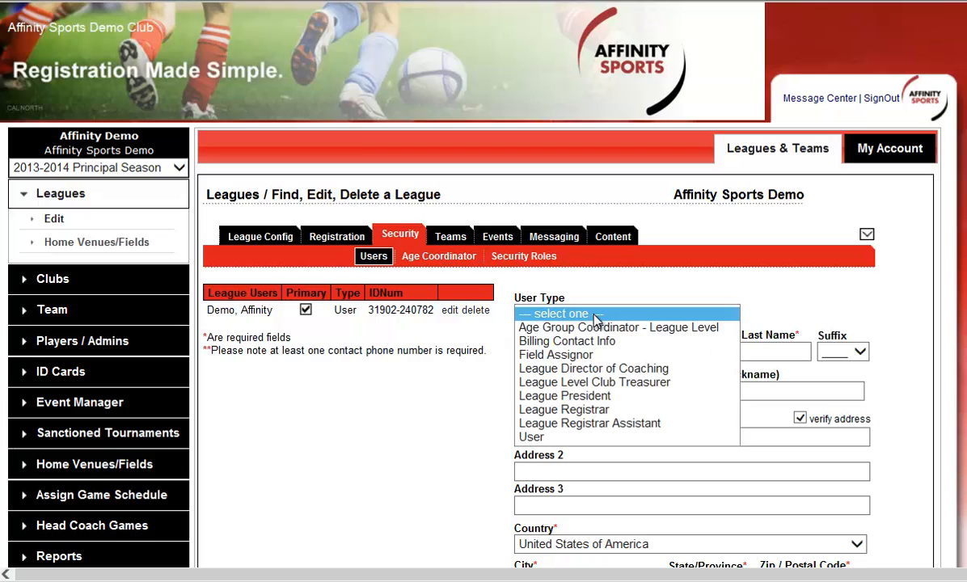
click(593, 411)
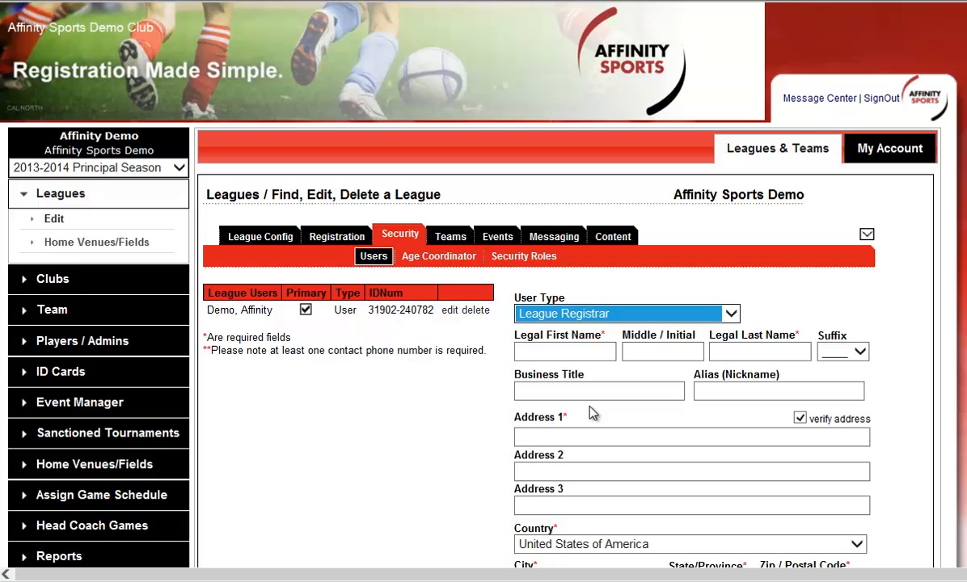
click(519, 409)
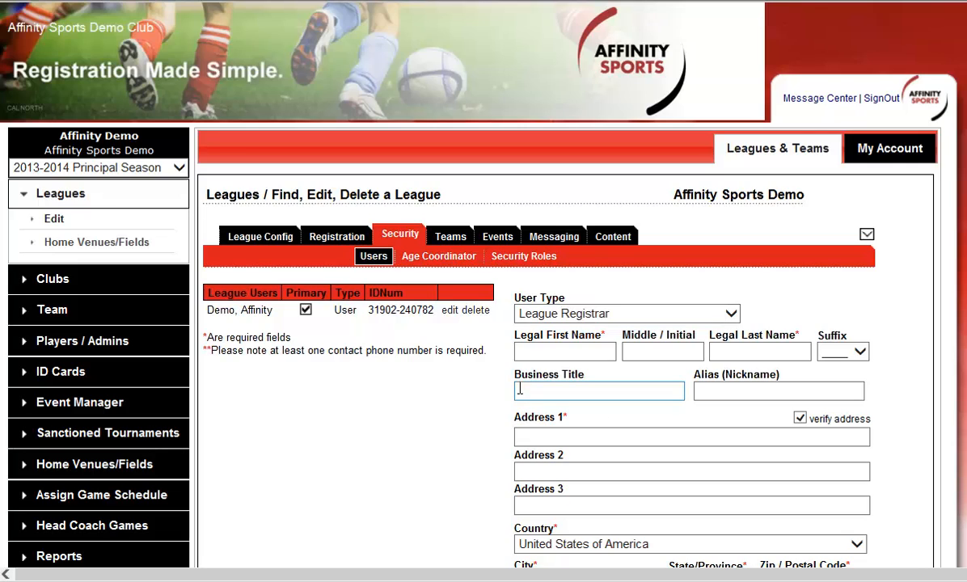
click(672, 318)
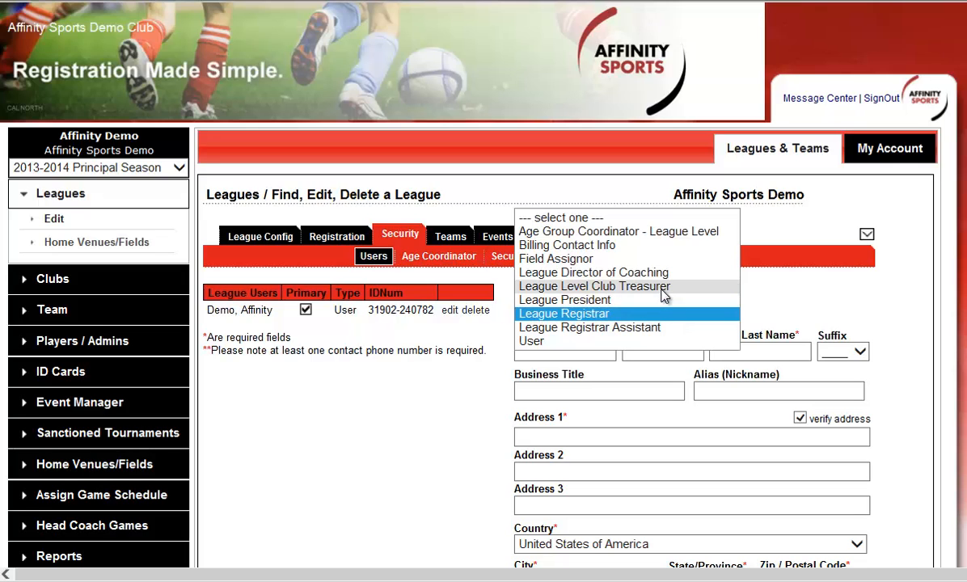
click(555, 393)
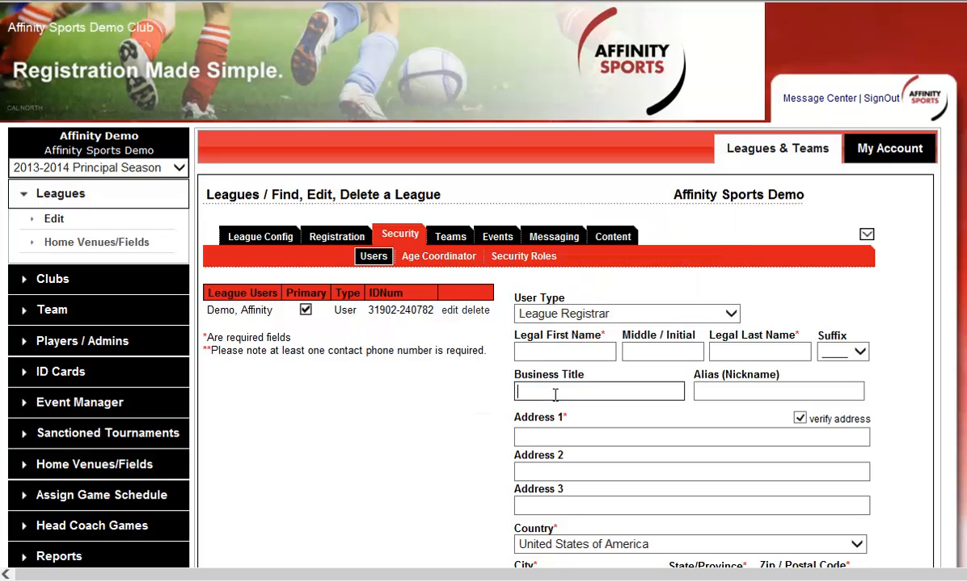
scroll(687, 395, down, 5)
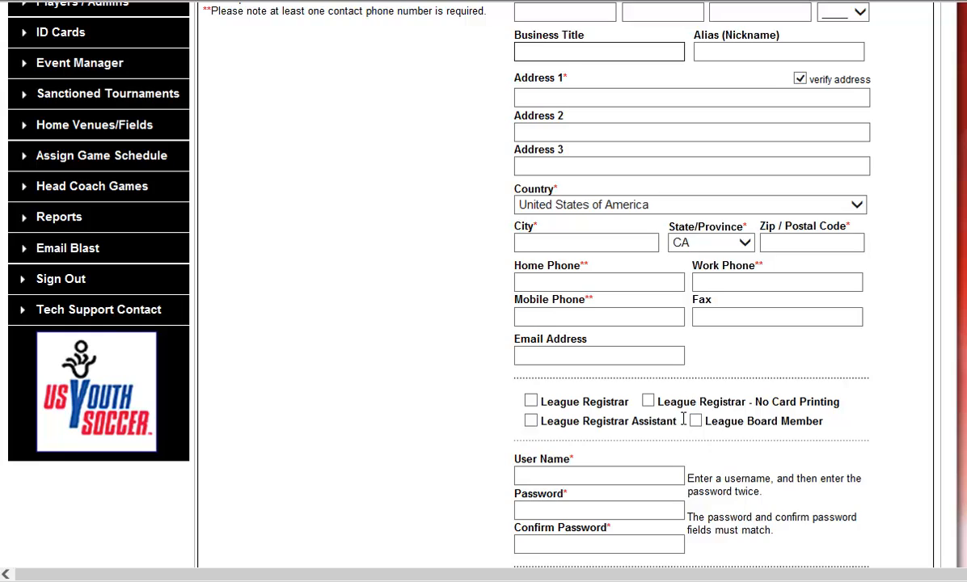
click(696, 420)
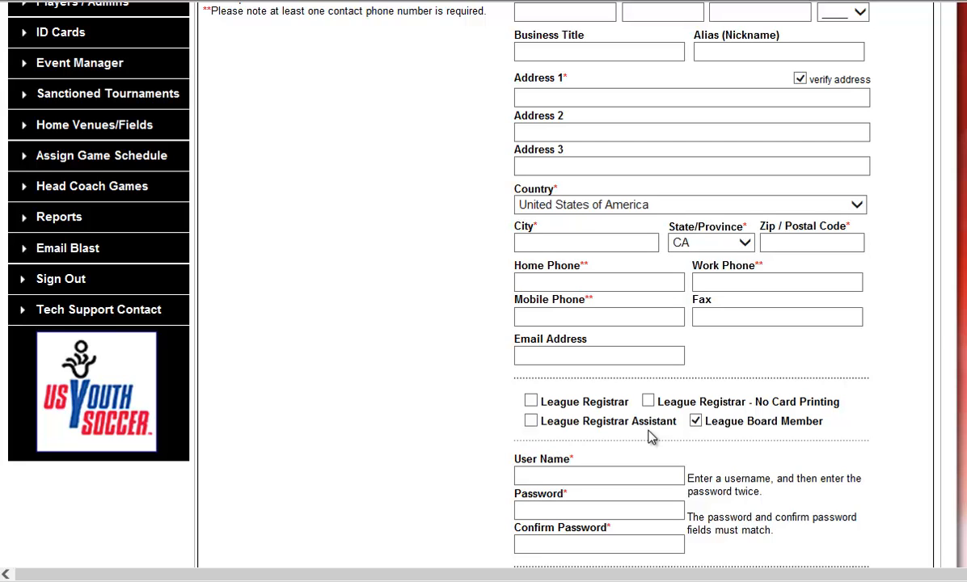
scroll(645, 433, up, 5)
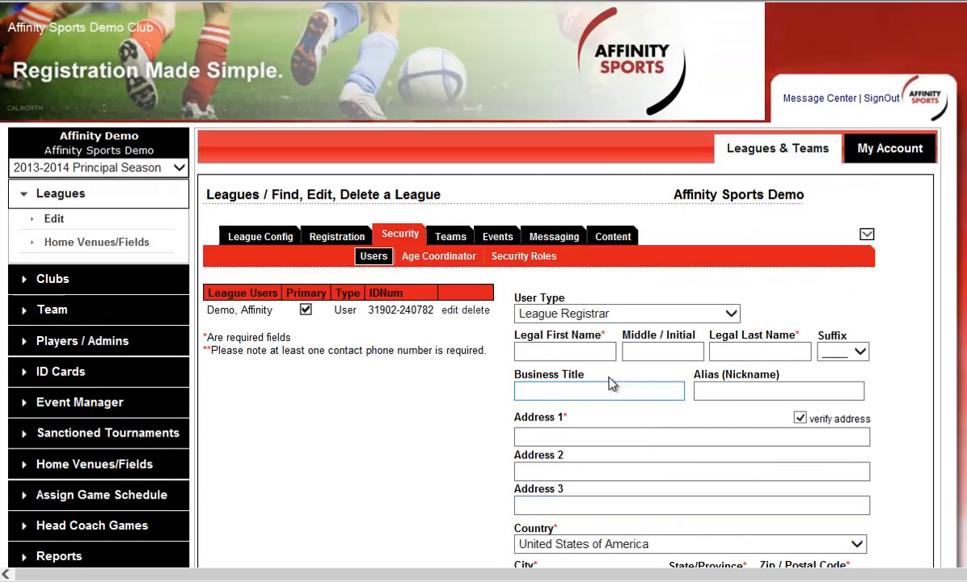
Step: In the age coordinator settings, mark the Recreational age groups U04 to U08 for access
click(442, 257)
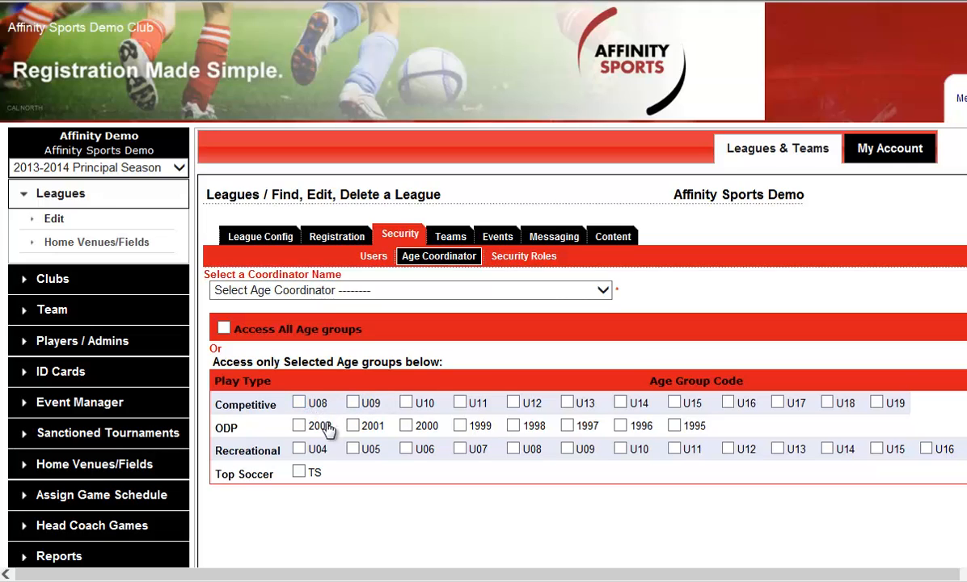
click(299, 449)
click(353, 449)
click(407, 450)
click(460, 449)
click(513, 450)
Step: In the league's registration settings, create a level of play of type Recreational, named Recreational, with code R
click(339, 237)
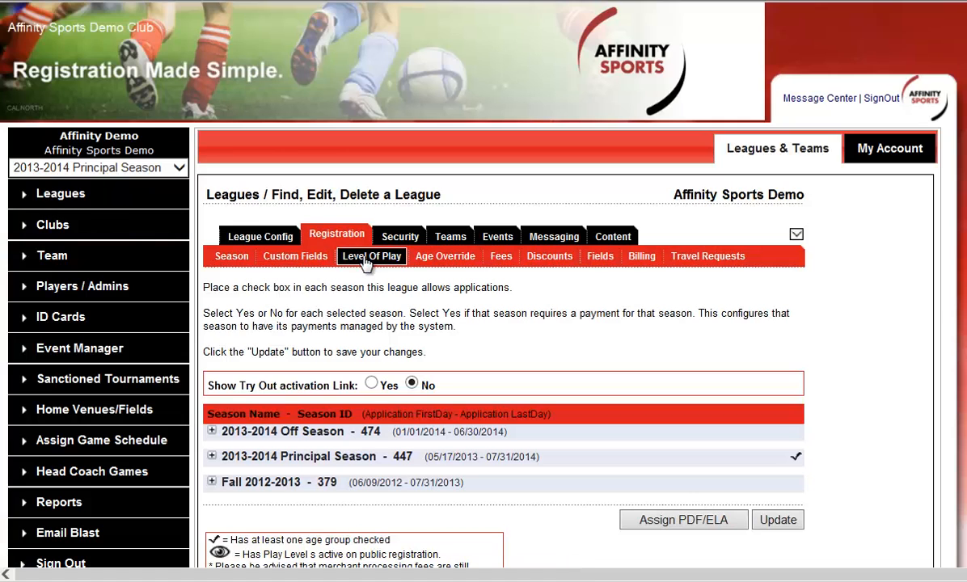
click(365, 261)
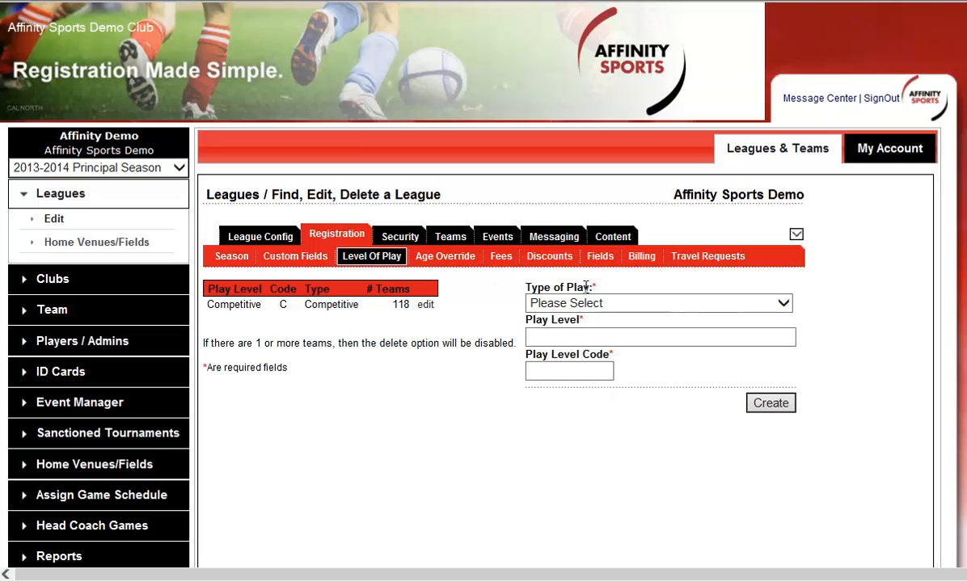
click(620, 308)
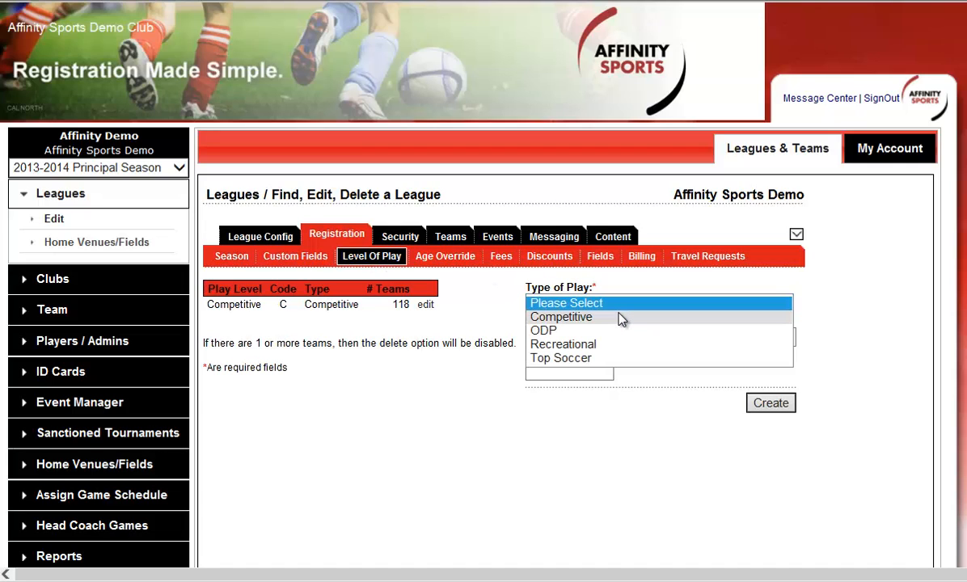
click(613, 344)
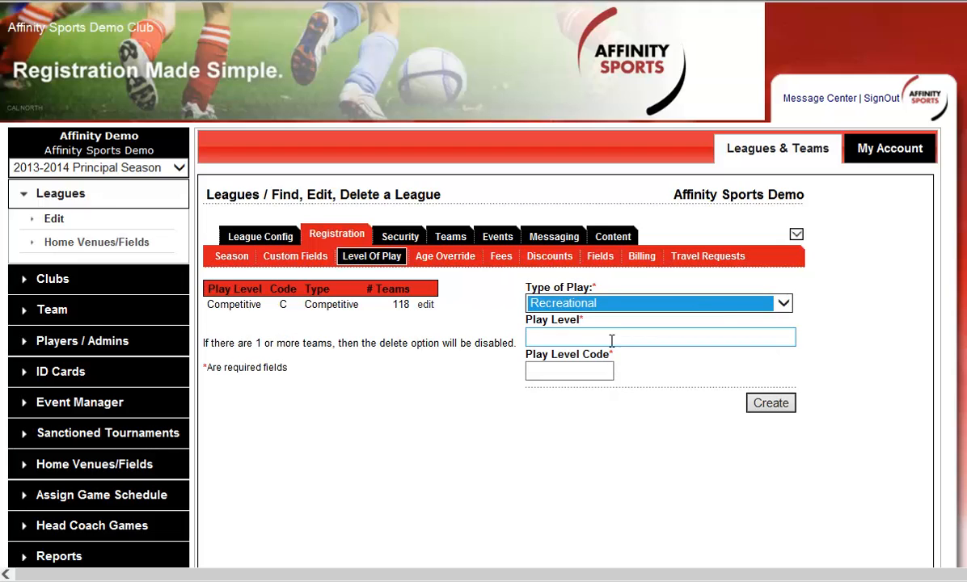
click(613, 340)
text(Rec)
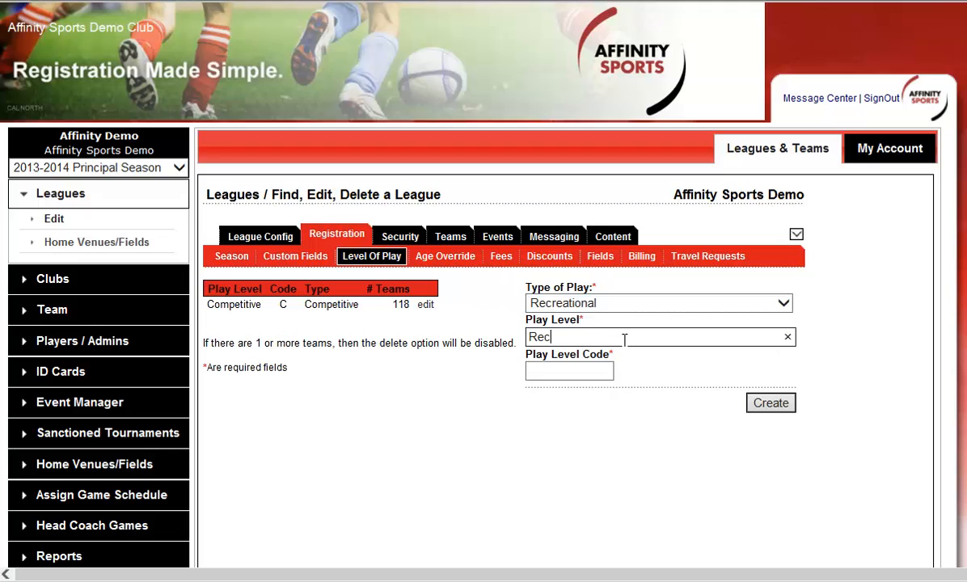
text(reational)
key(Tab)
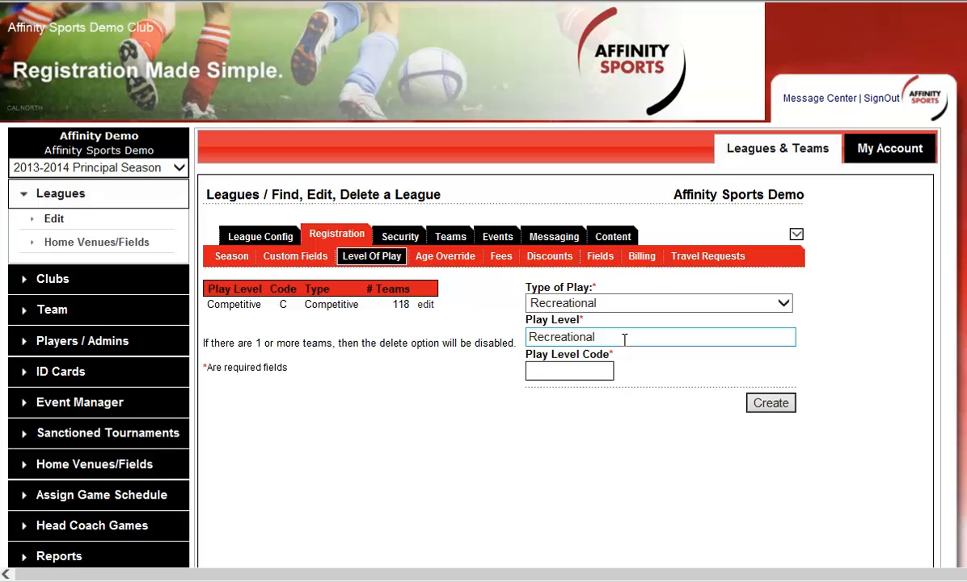
text(R)
click(763, 407)
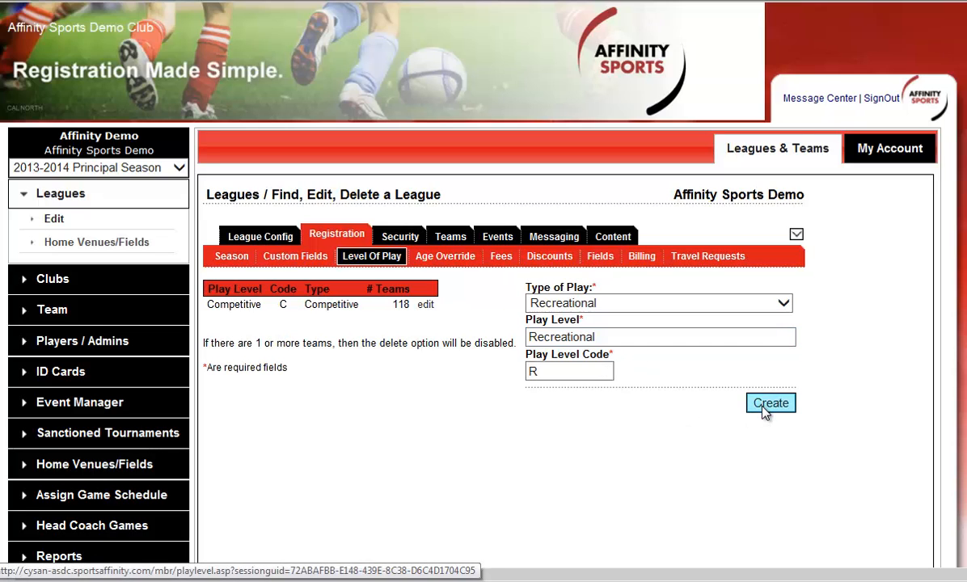
Step: Create a level of play of type Top Soccer, named Top Soccer, with code T
click(713, 303)
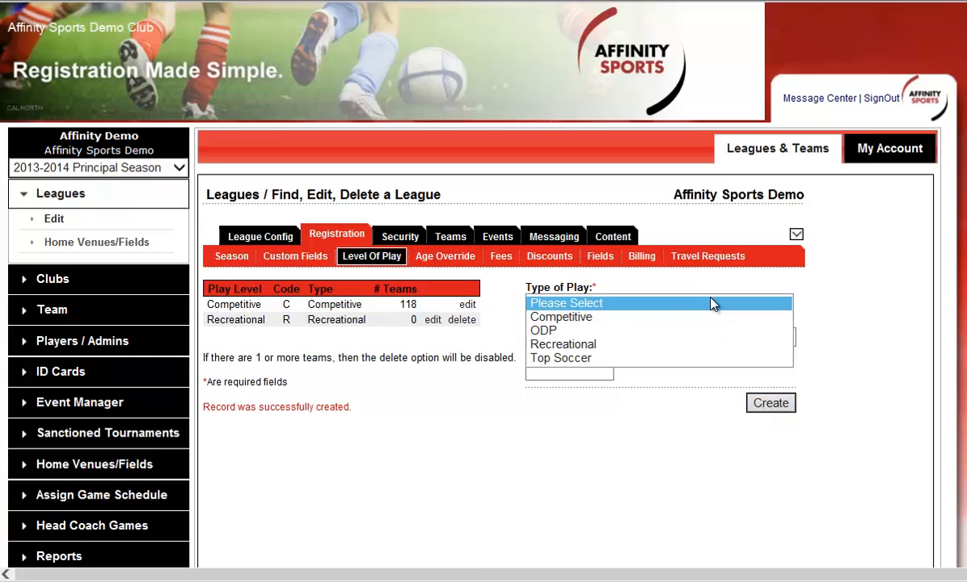
click(687, 358)
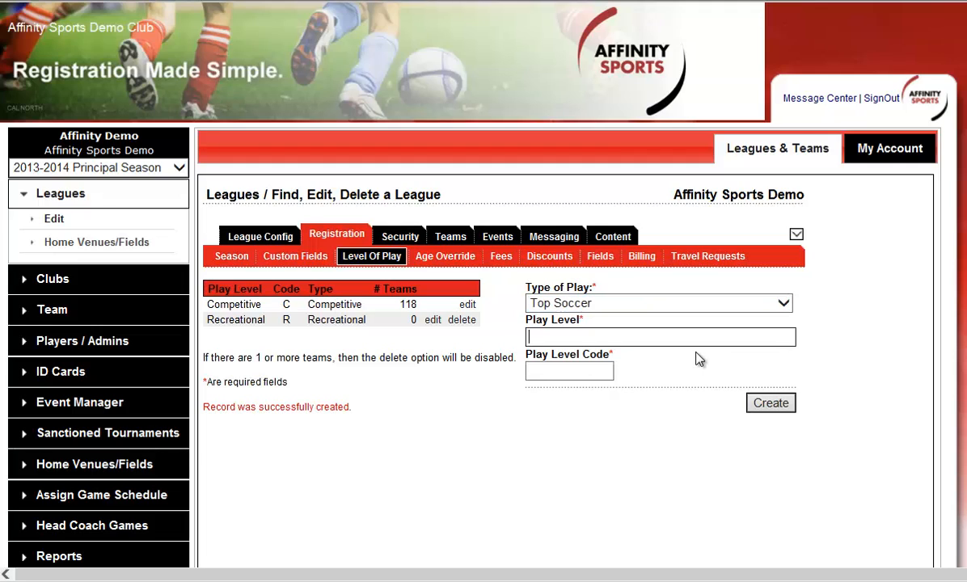
text(Top Soccer)
key(Tab)
text(T)
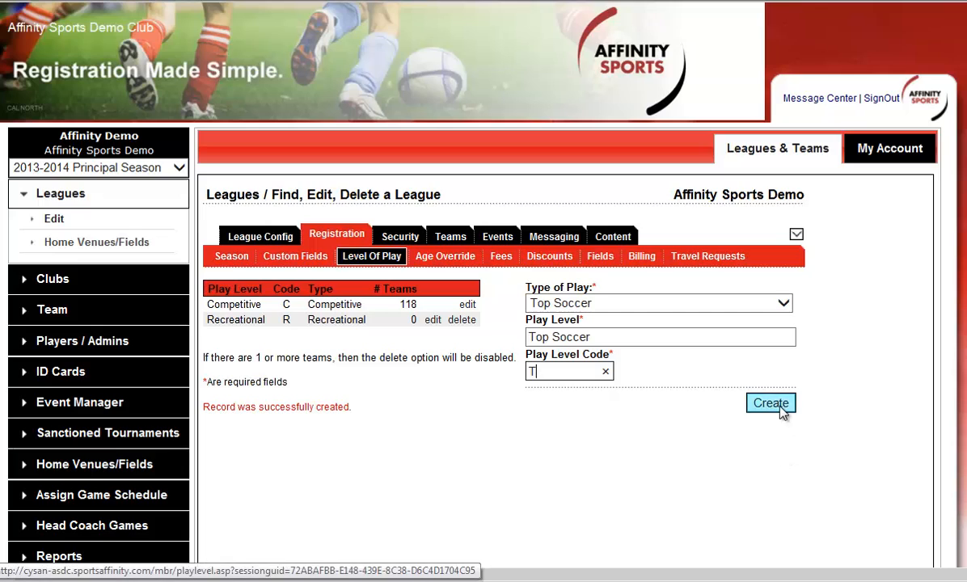
click(783, 412)
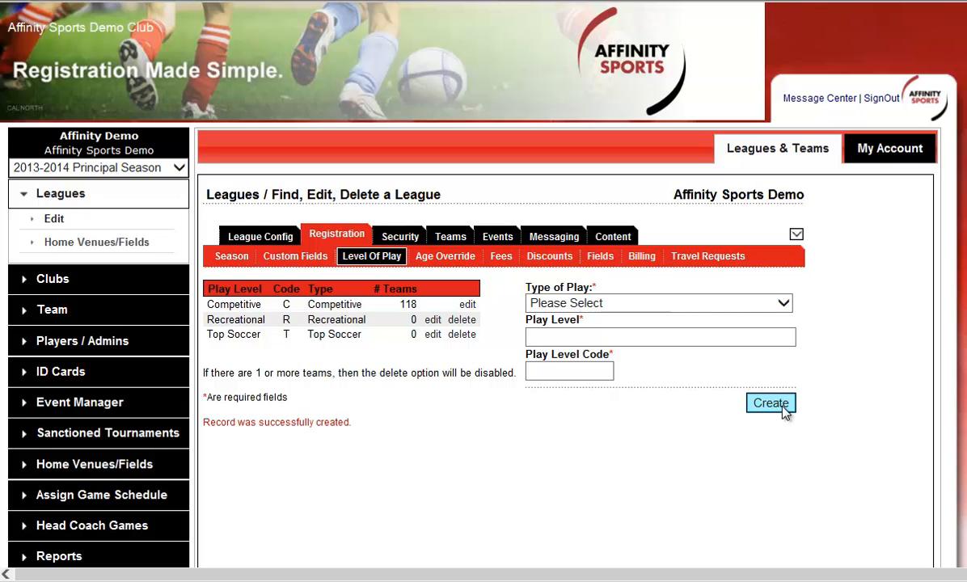
Step: Expand the 2013-2014 Principal Season in the season settings and enable Top Soccer with its TS age group
click(230, 258)
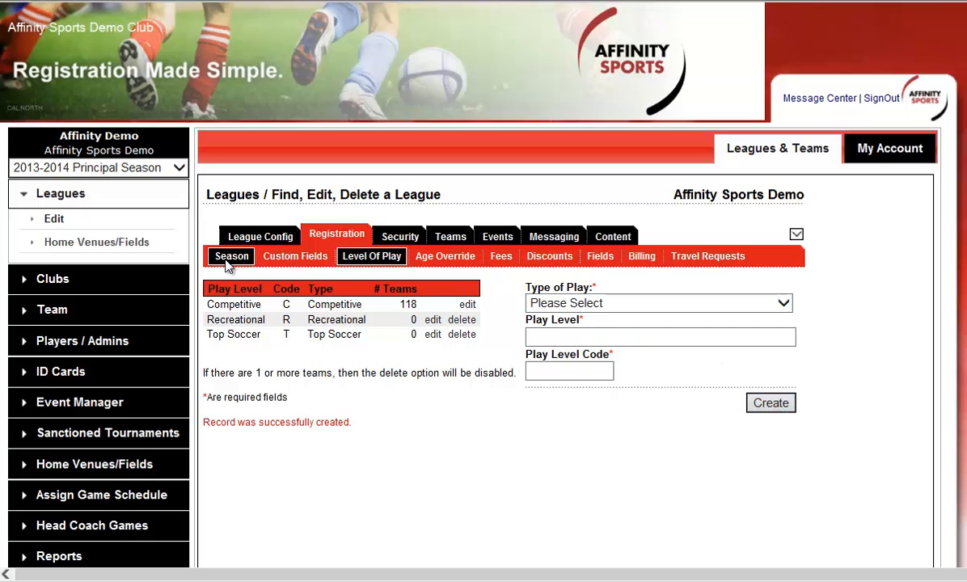
scroll(476, 318, down, 1)
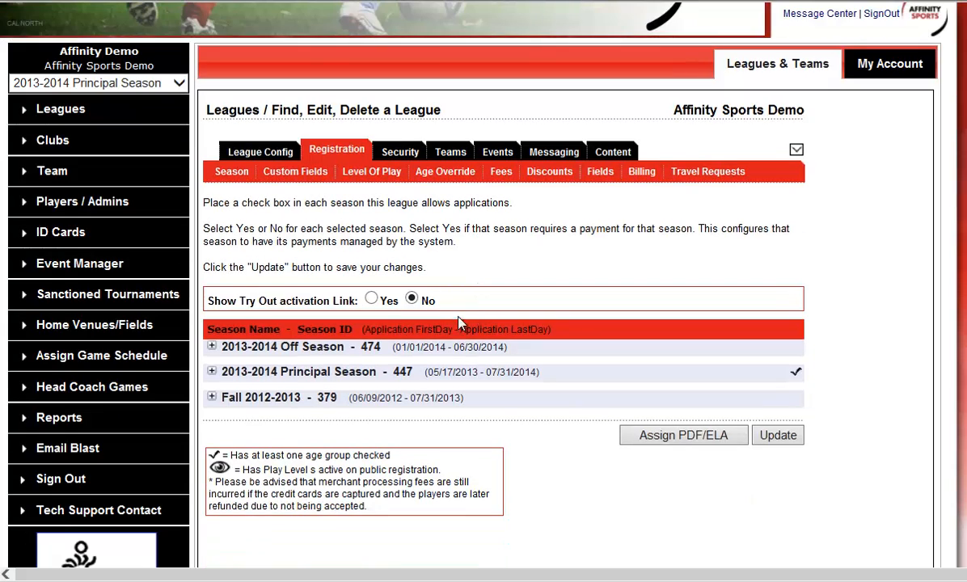
click(319, 374)
scroll(495, 386, down, 2)
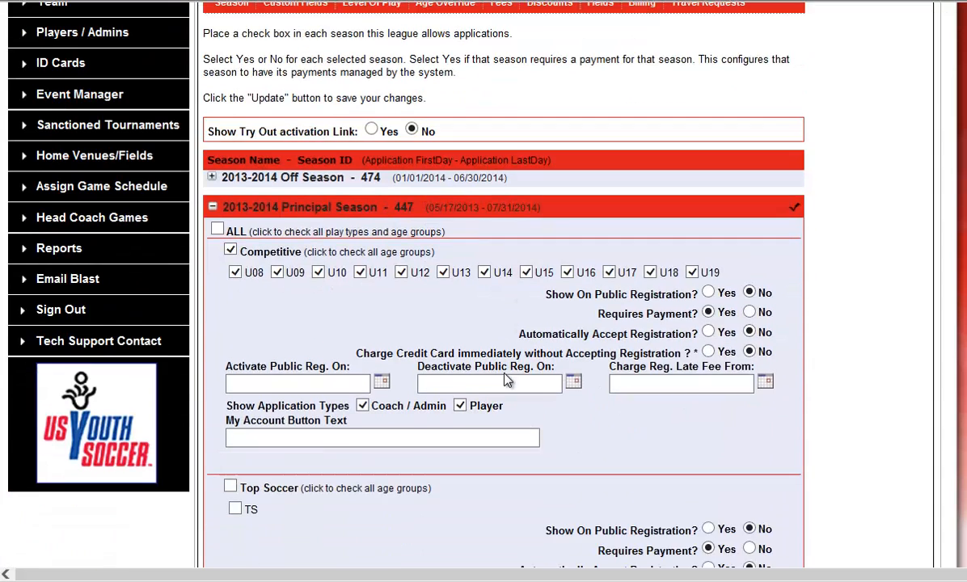
scroll(473, 354, down, 1)
click(230, 402)
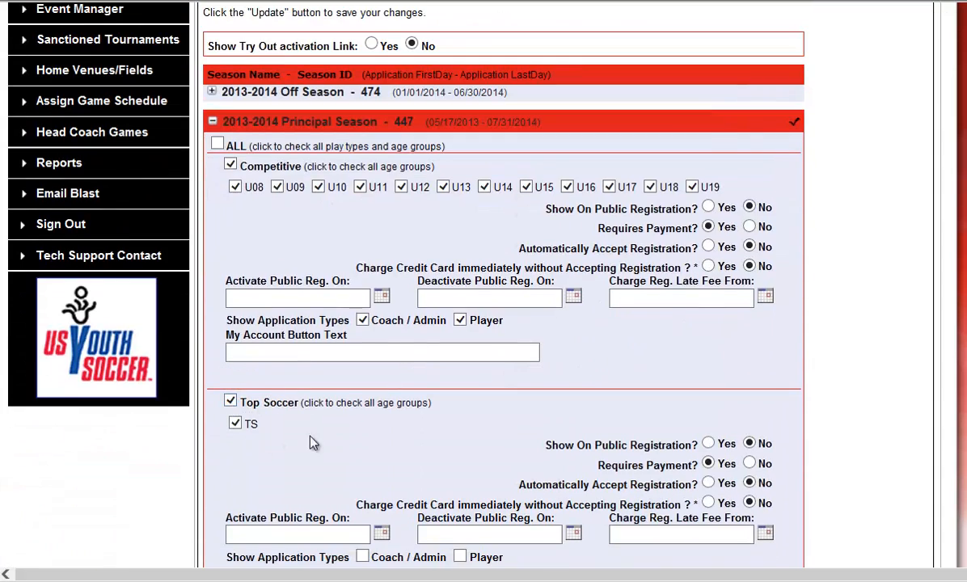
Step: Enable Recreational play for age groups U04 to U14 in the season, leaving U15 to U19 unchecked
scroll(324, 429, down, 3)
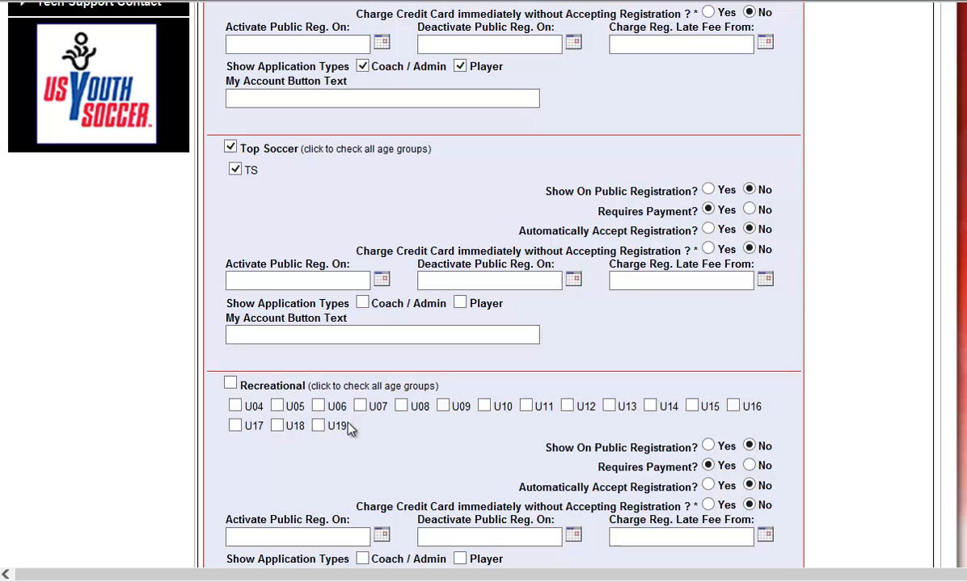
click(231, 383)
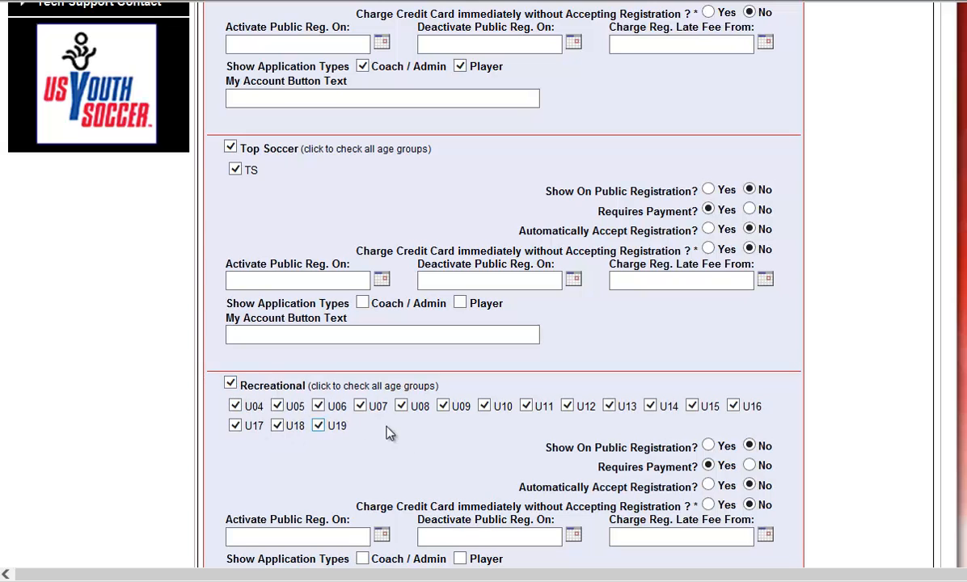
click(692, 406)
click(734, 406)
click(235, 427)
Step: Show the Coach / Admin and Player application types for both Top Soccer and Recreational
click(362, 302)
click(460, 303)
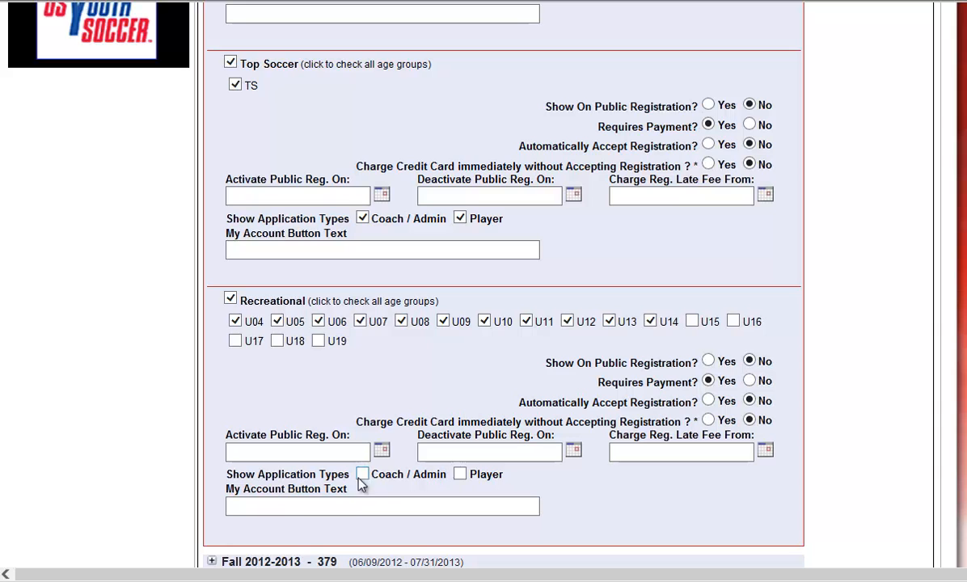
click(362, 474)
click(460, 475)
scroll(751, 456, down, 3)
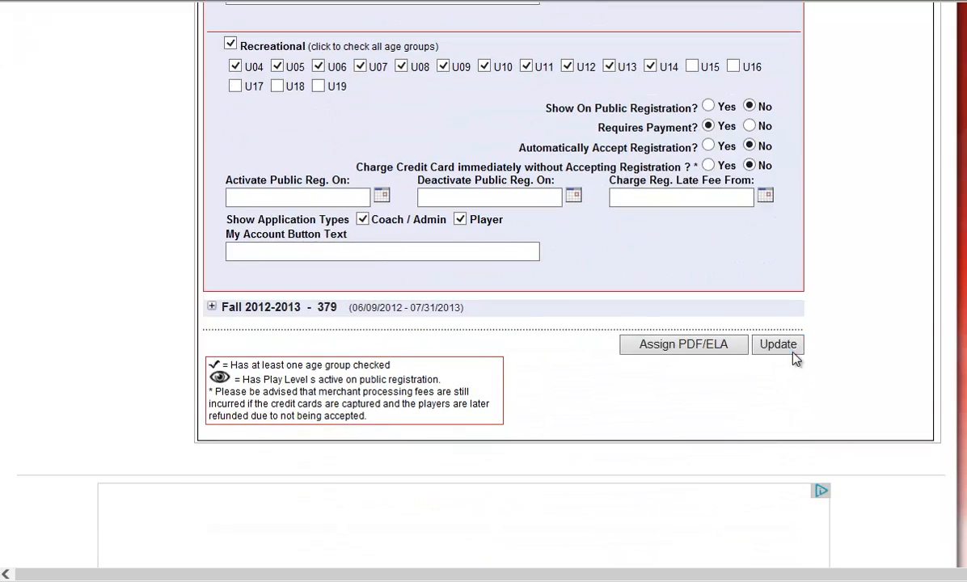
Step: Save the league's season settings and switch to the registration settings of Affinity Sports Demo Club
click(779, 344)
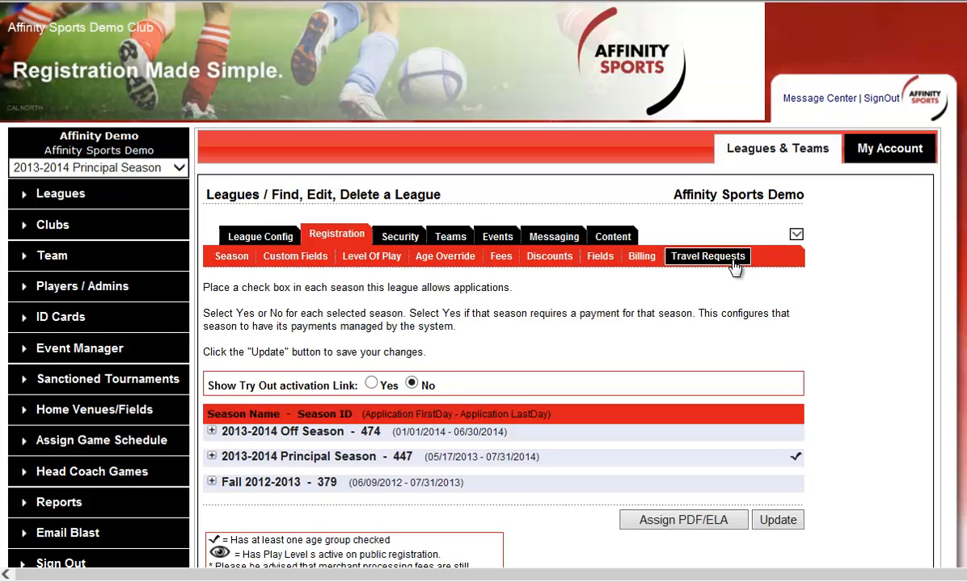
click(796, 236)
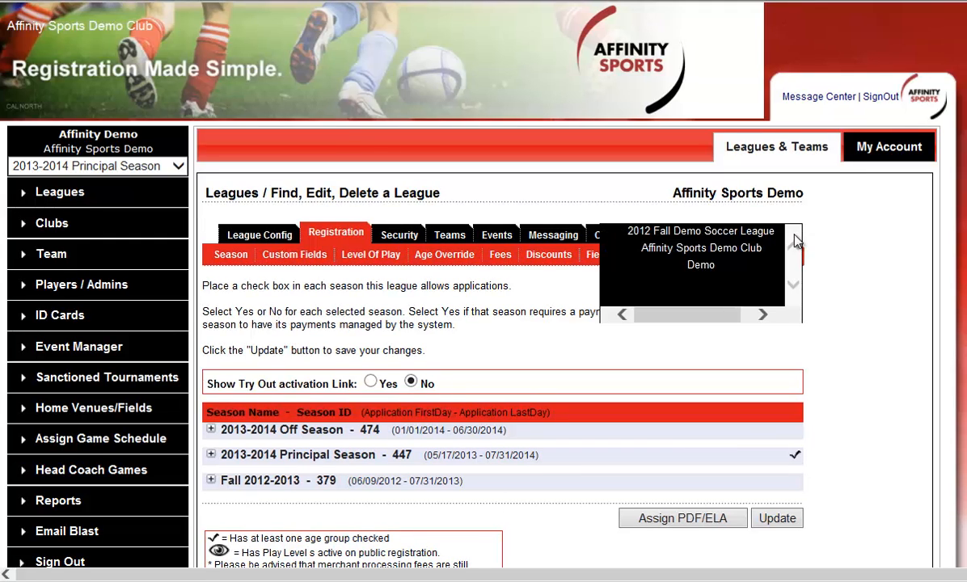
click(753, 254)
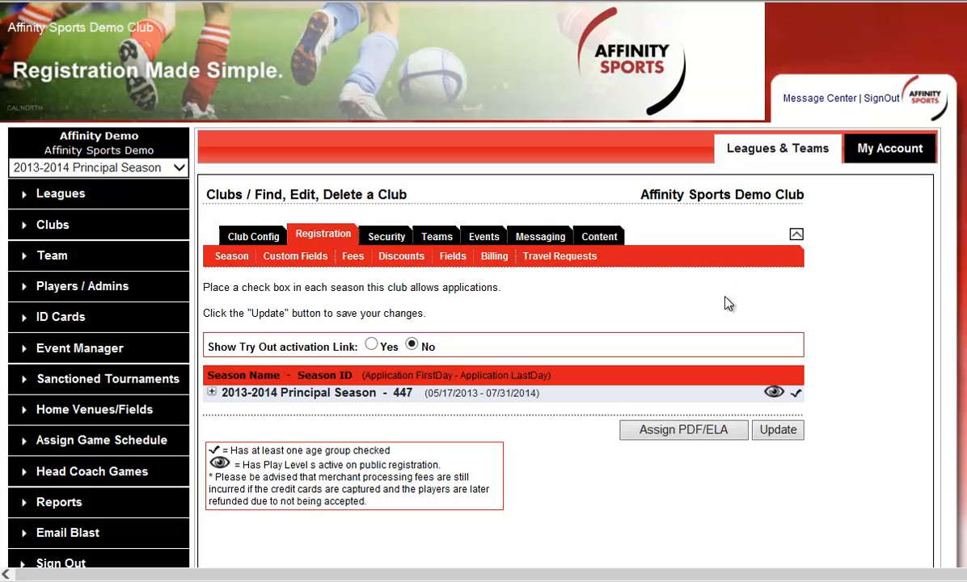
Step: Enable Top Soccer with its TS age group in the club's 2013-2014 Principal Season, showing the Coach / Admin and Player application types
click(326, 396)
scroll(370, 319, down, 3)
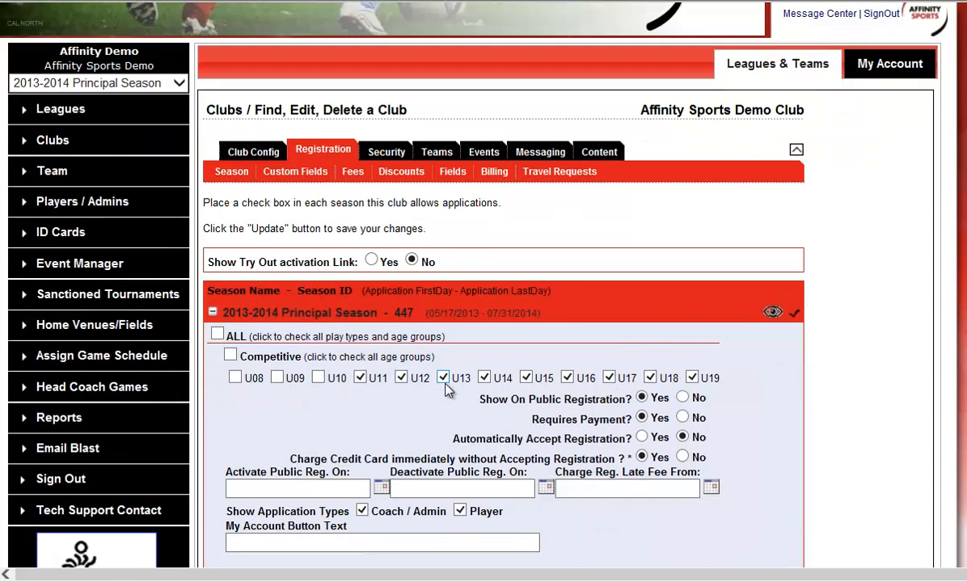
scroll(370, 319, down, 3)
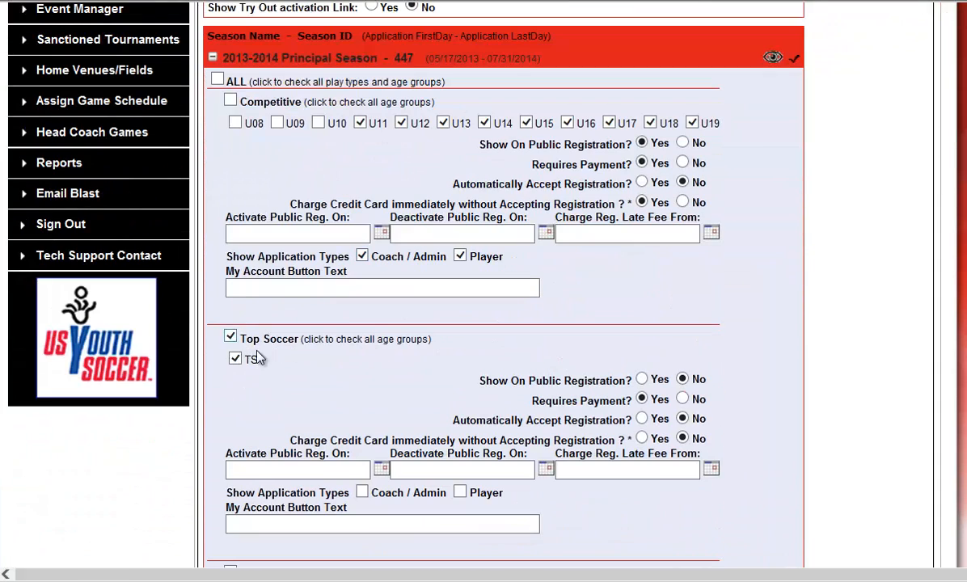
scroll(257, 359, down, 1)
click(362, 407)
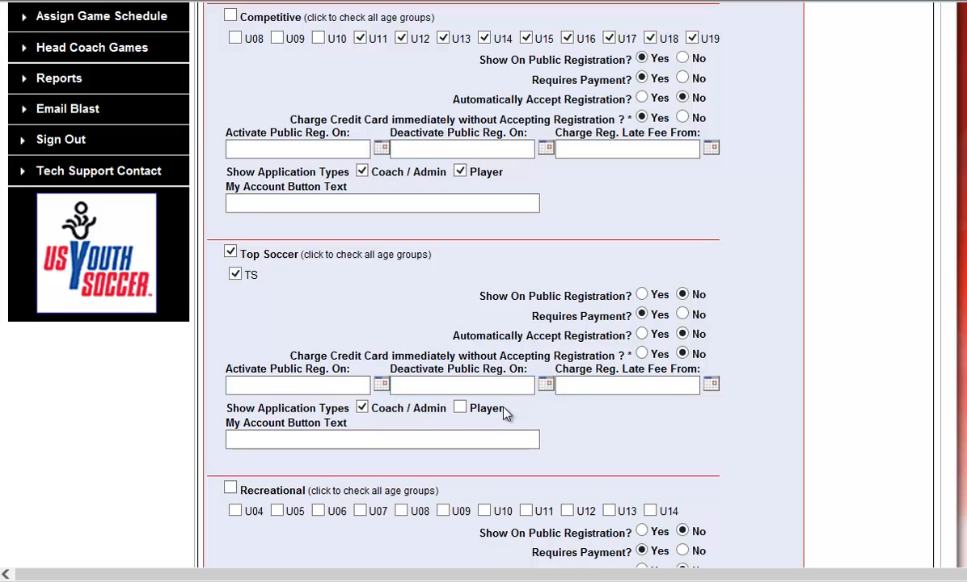
click(460, 408)
Step: Enable Recreational play for U04 to U14 with Coach / Admin and Player application types, and save the club's season settings
scroll(645, 415, down, 3)
click(231, 320)
click(384, 476)
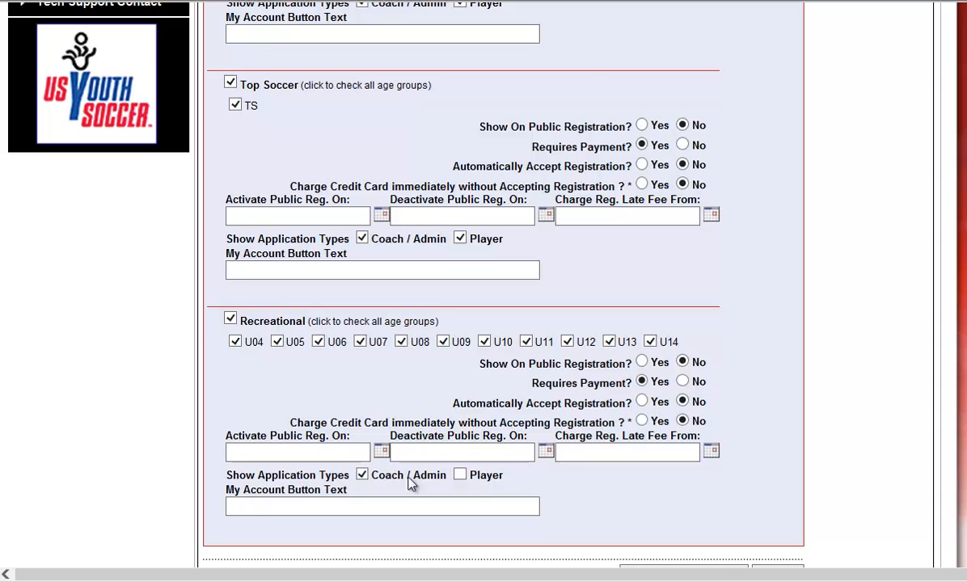
click(460, 475)
scroll(712, 480, down, 1)
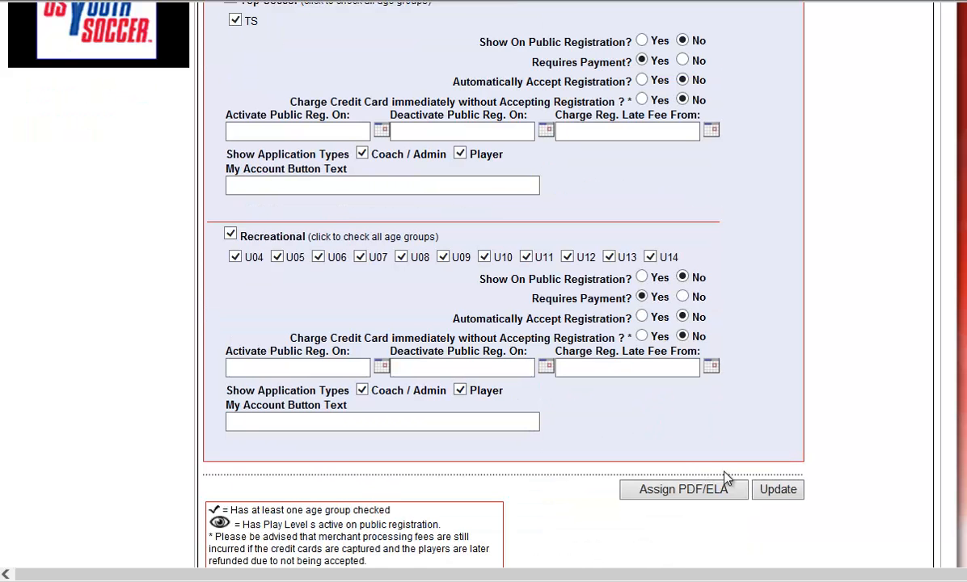
click(779, 491)
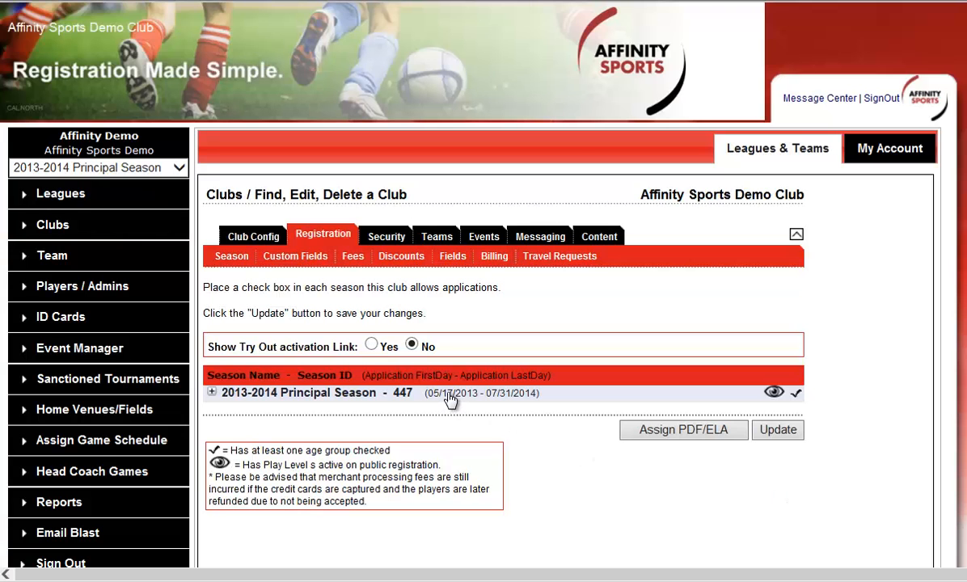
Step: Review the club's 2013-2014 Principal Season settings for Competitive play, including age groups, registration options and application types
click(451, 400)
scroll(629, 437, down, 2)
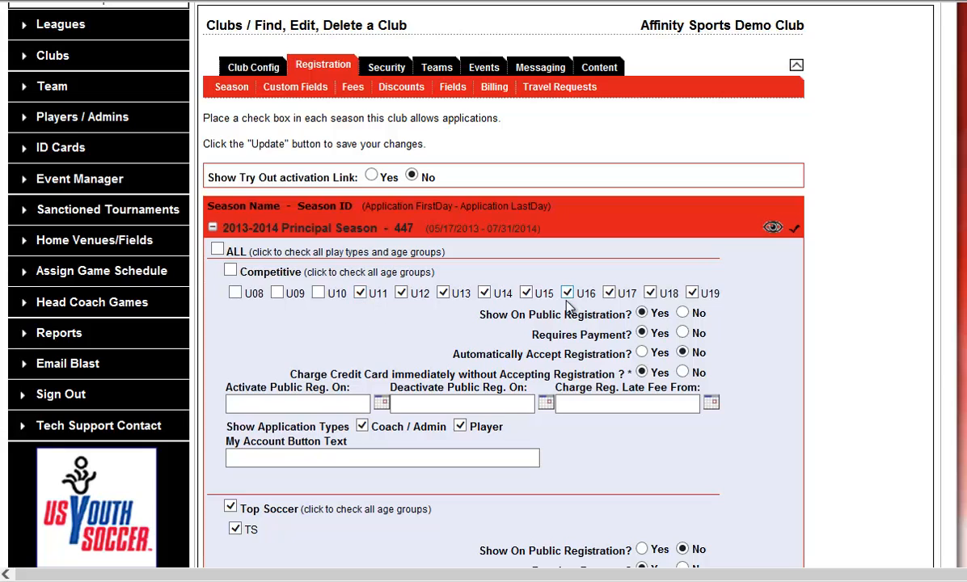
drag(254, 427, 334, 427)
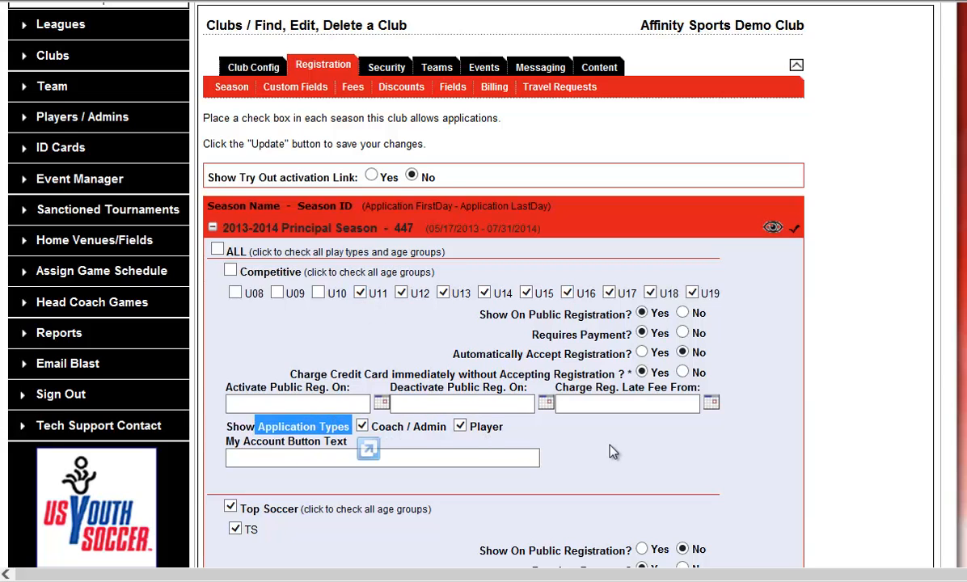
click(558, 455)
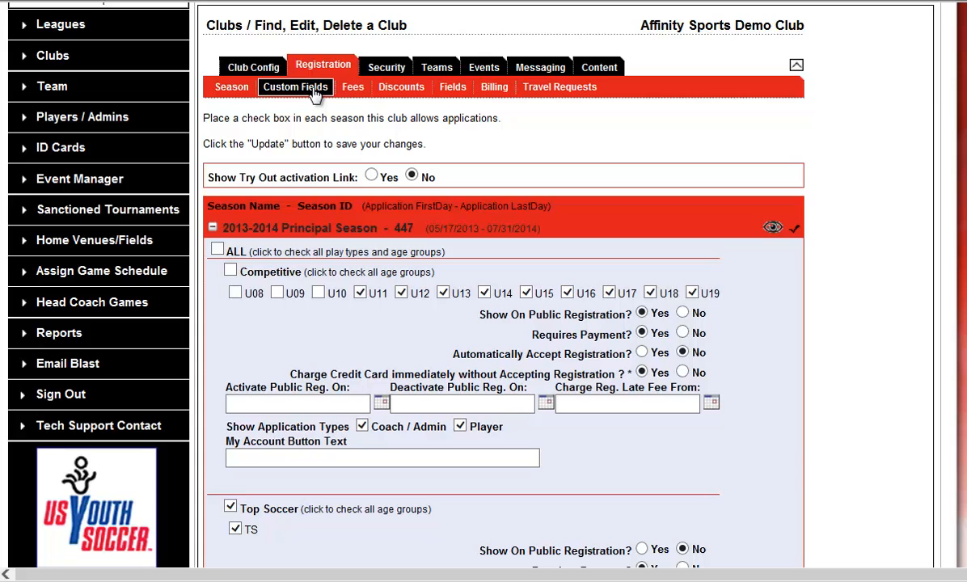
Step: Open the club's general information and examine its domain name URL
click(257, 71)
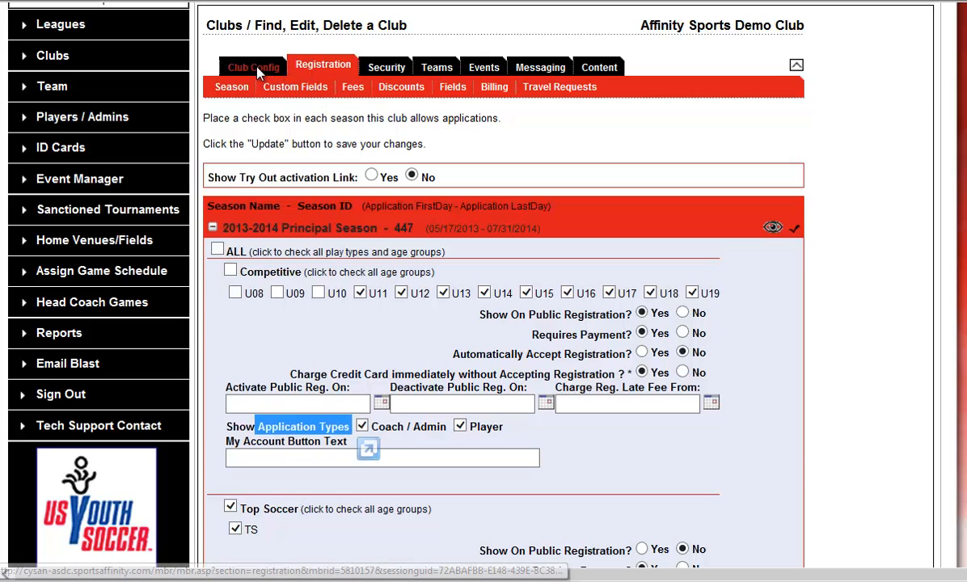
scroll(764, 421, down, 1)
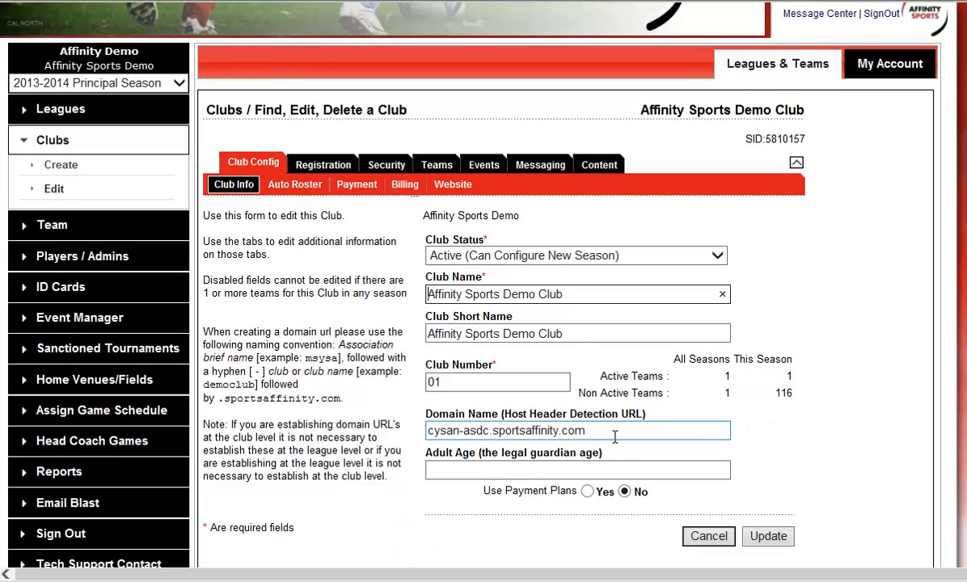
drag(605, 430, 429, 431)
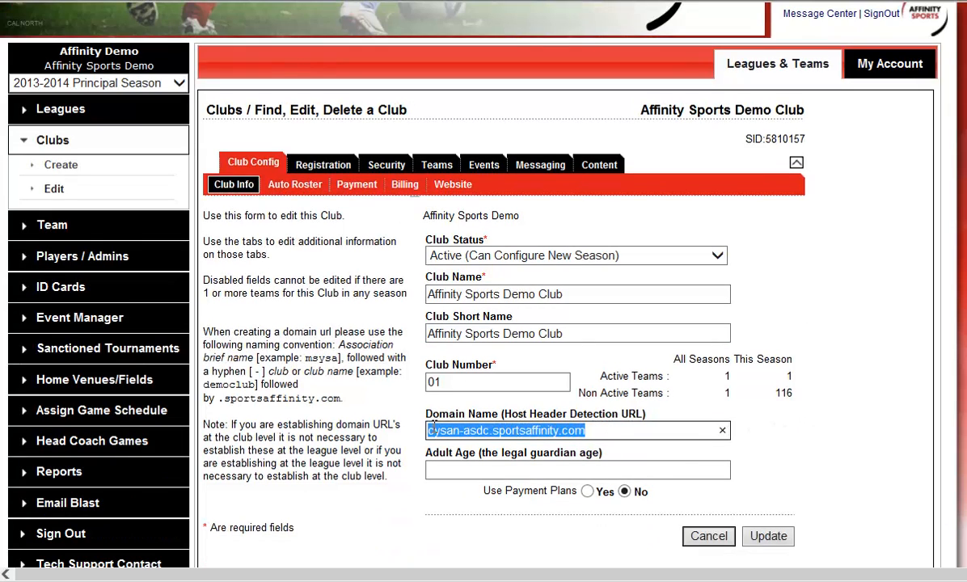
click(611, 433)
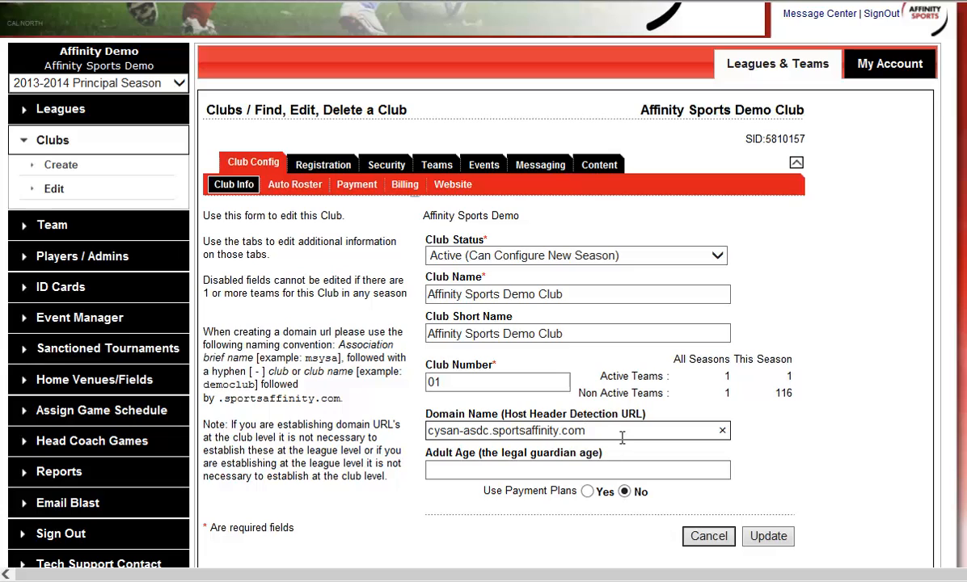
drag(603, 432, 428, 434)
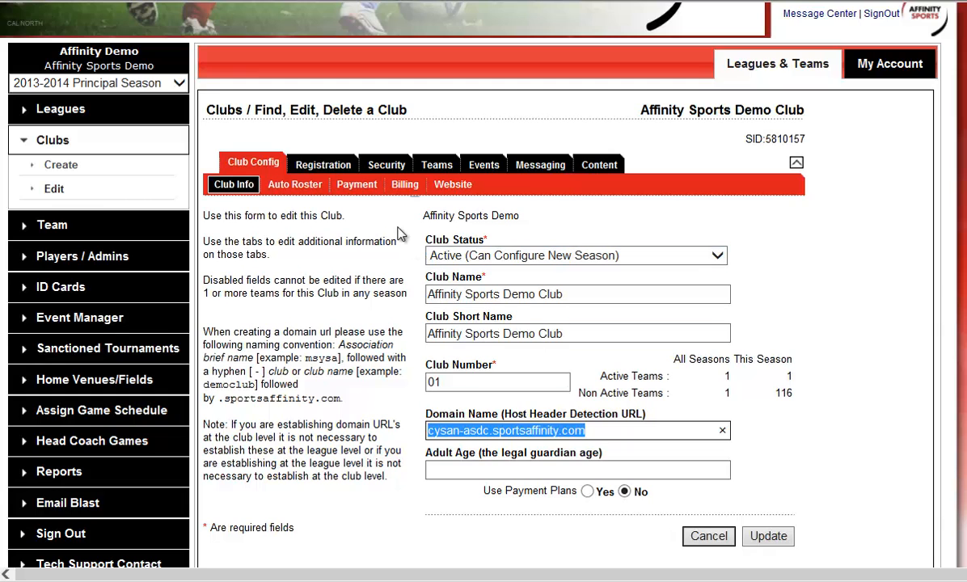
Step: Open the club's competitive Registration Fee, review the amounts per age group, and go to its payment plan
click(313, 162)
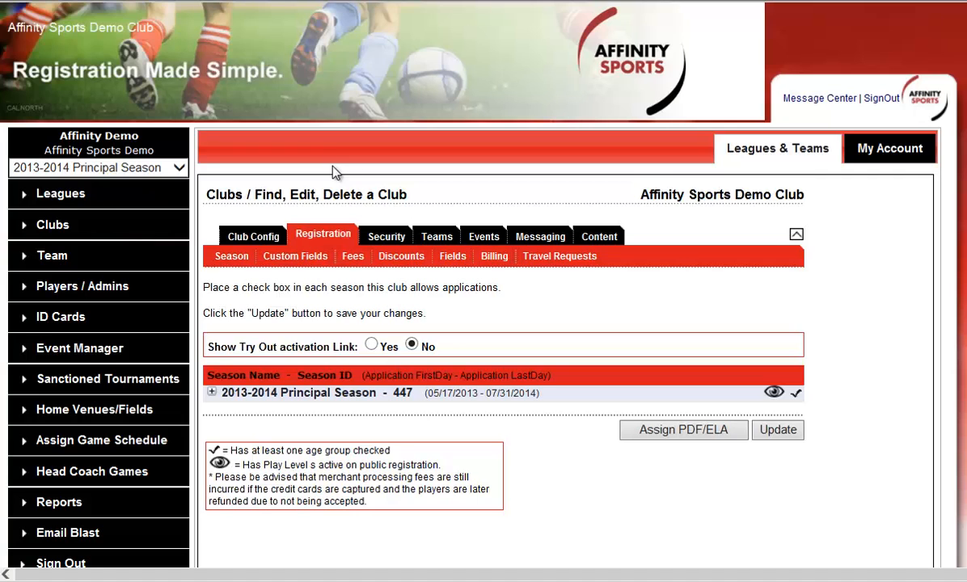
click(353, 258)
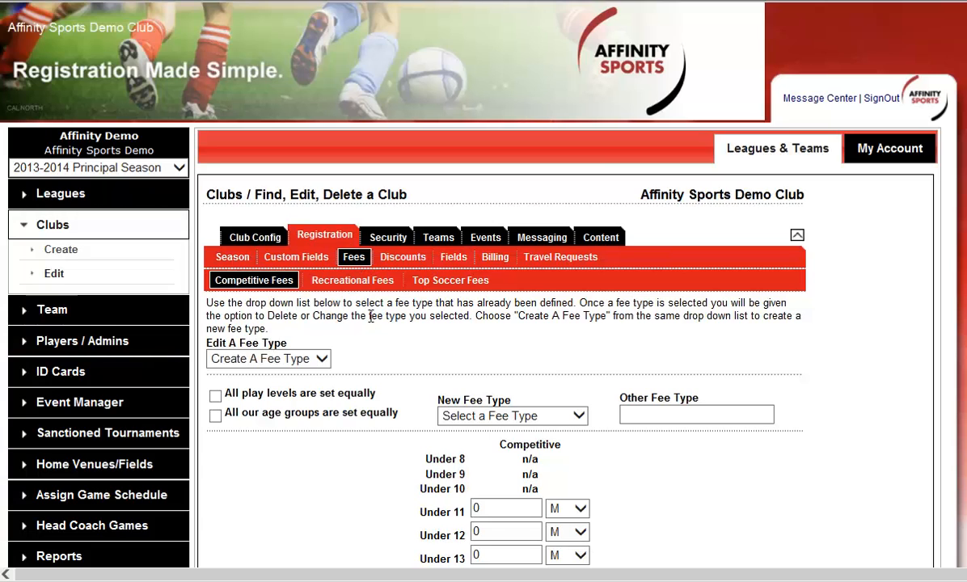
click(322, 359)
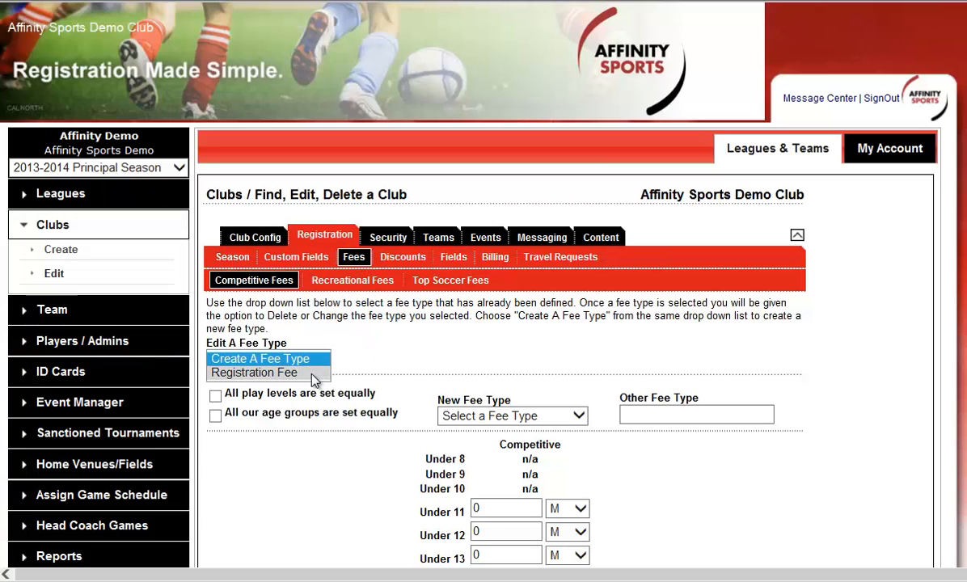
click(315, 373)
scroll(732, 495, down, 2)
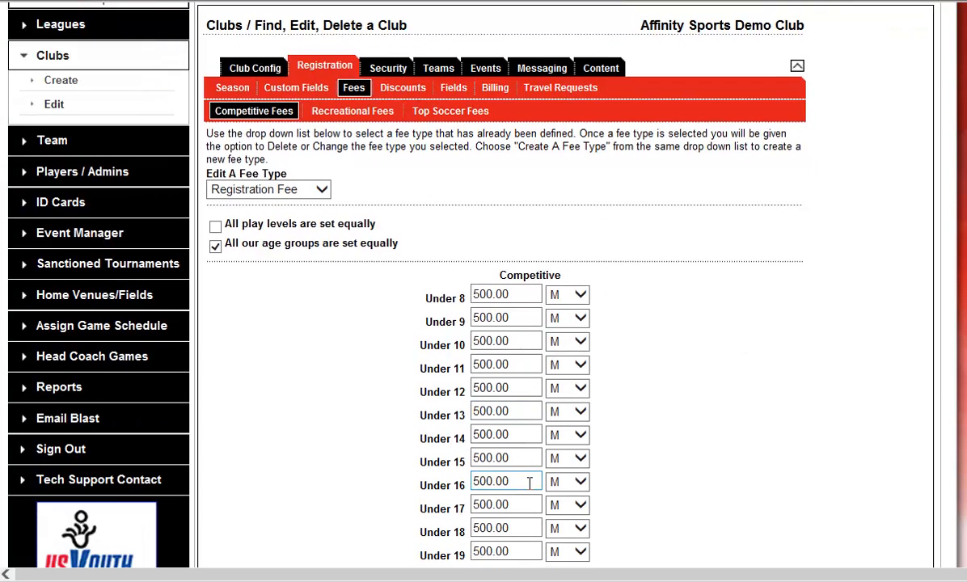
scroll(709, 479, down, 2)
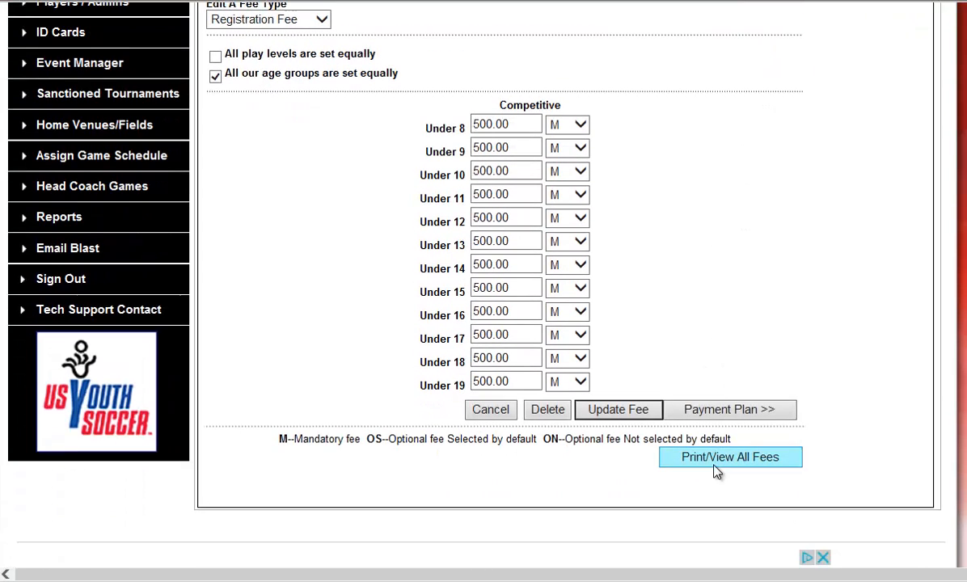
click(731, 411)
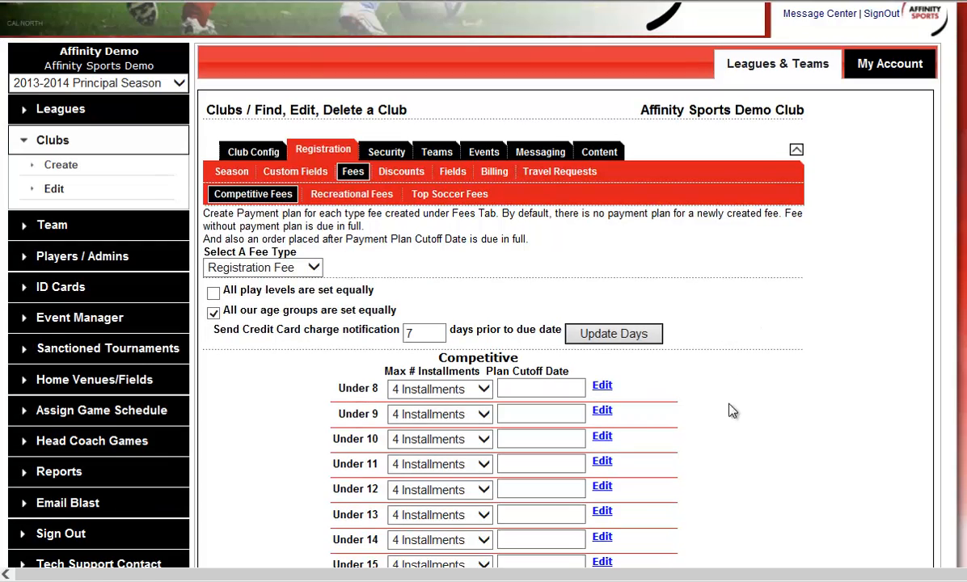
Step: Open the Under 9 payment plan for editing and examine the first installment's amount in the four-payment plan
click(484, 415)
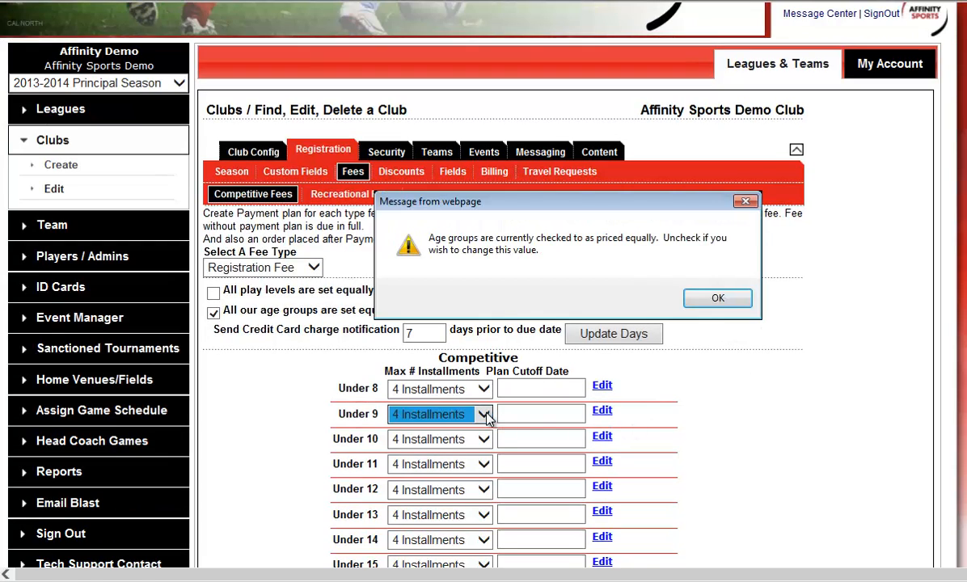
click(696, 306)
click(605, 414)
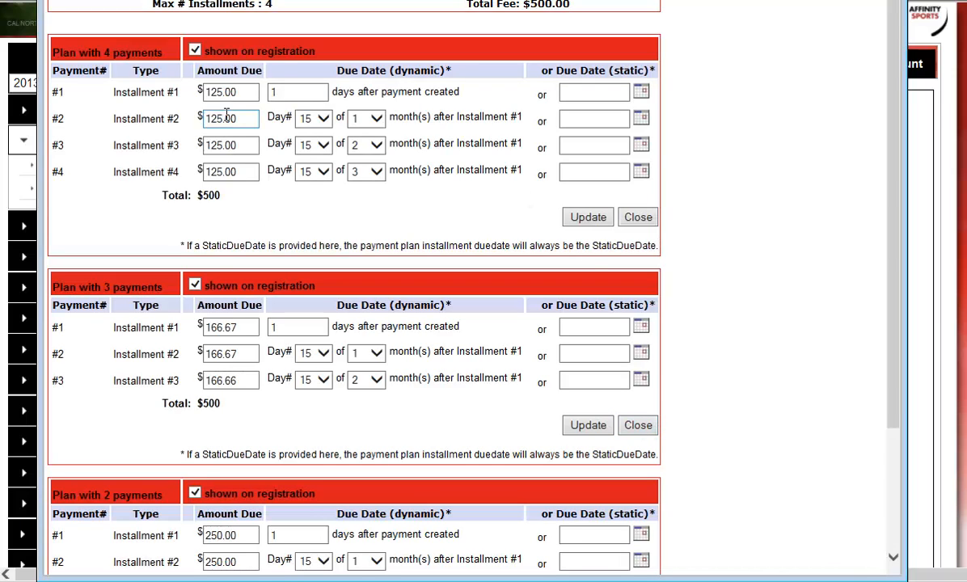
click(244, 93)
drag(242, 93, 197, 87)
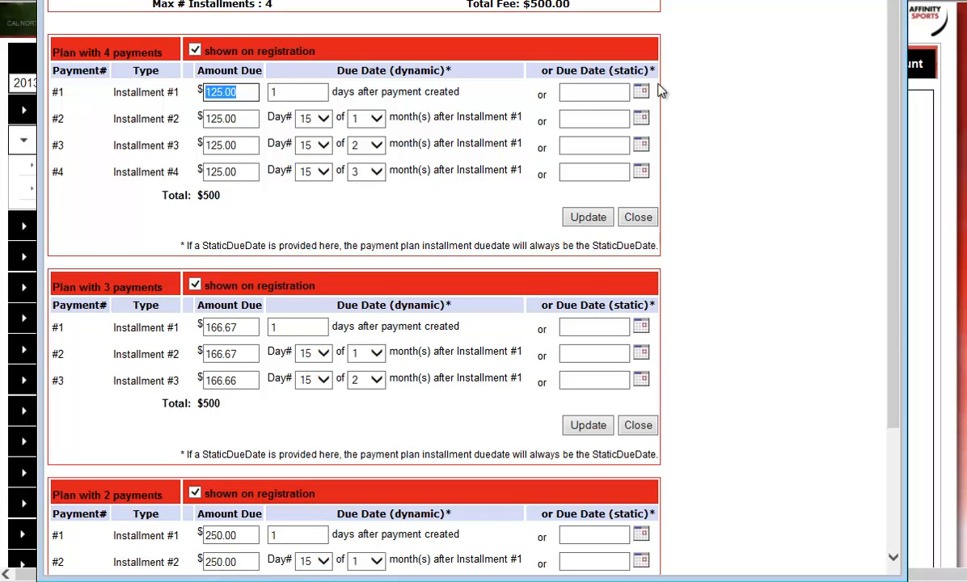
click(697, 103)
Step: Set static due dates of 1/15/2014 and 2/15/2014 for installments 1 and 2 of the four-payment plan, and save it
click(642, 94)
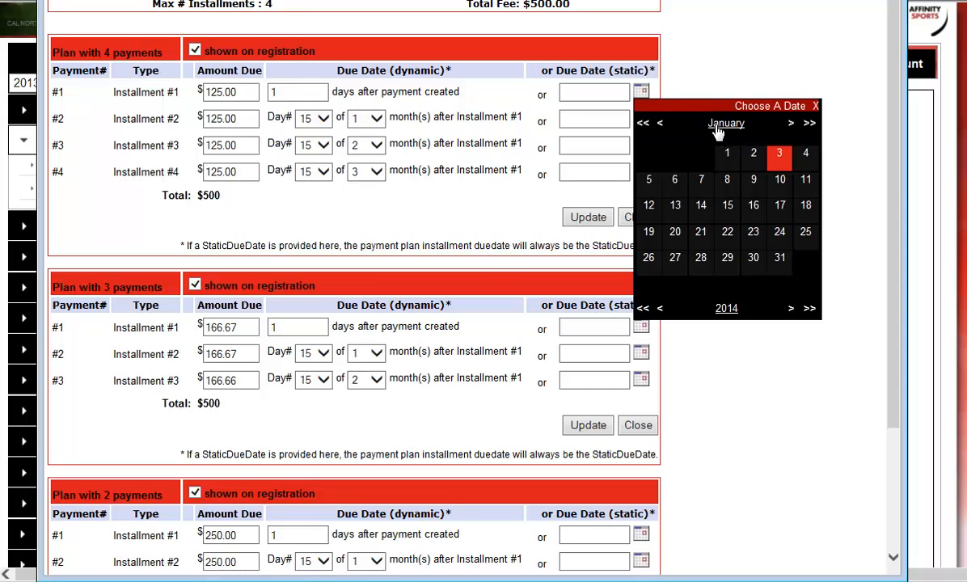
click(728, 209)
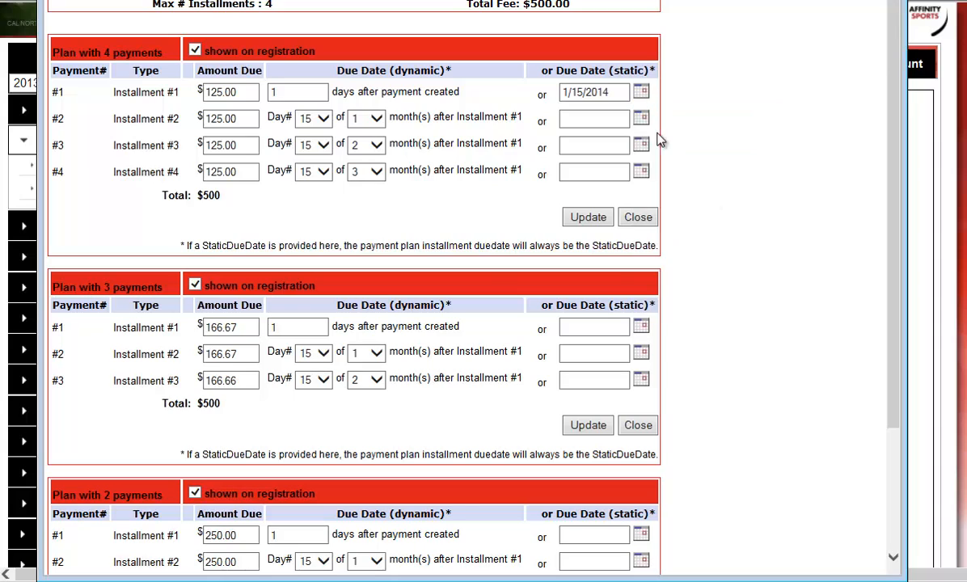
click(641, 118)
click(727, 149)
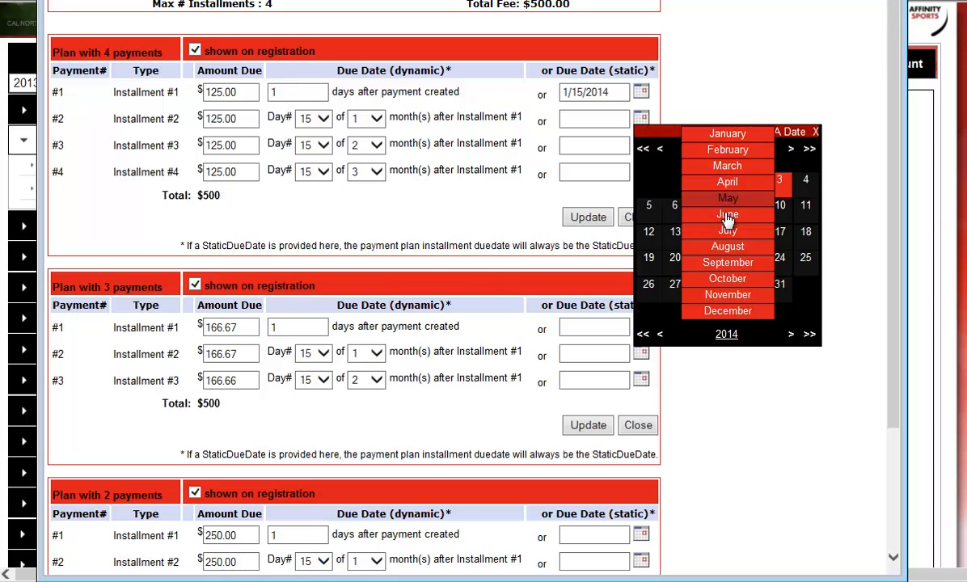
click(727, 150)
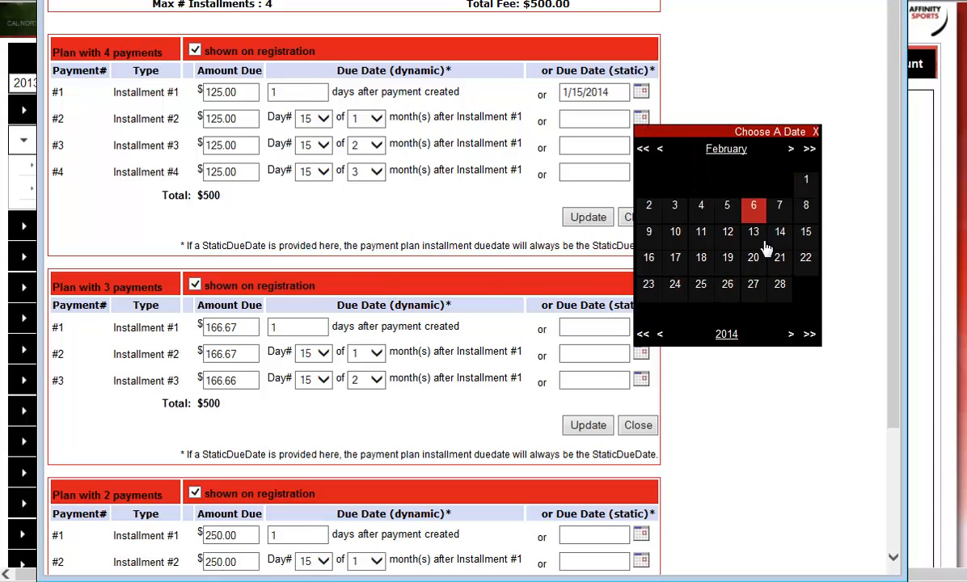
click(807, 232)
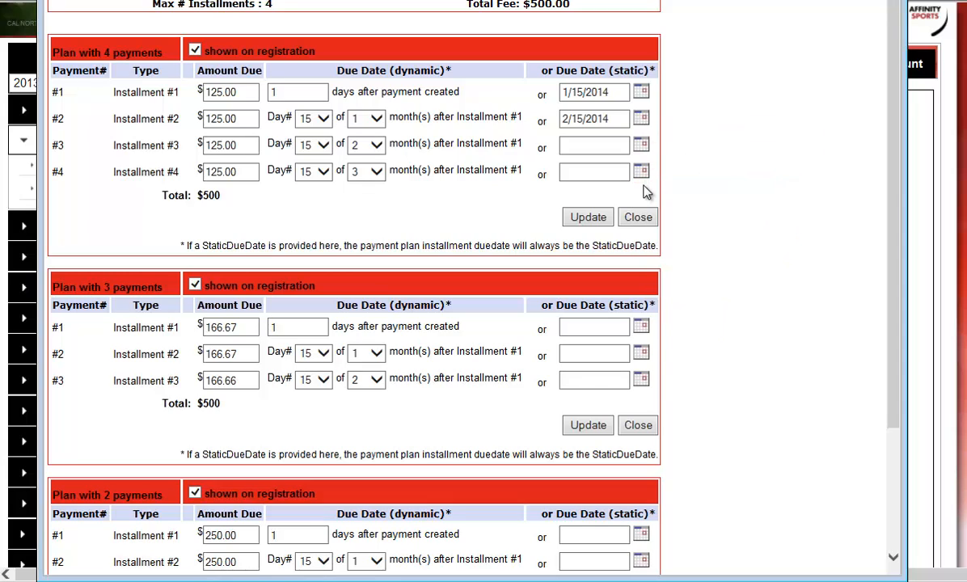
click(598, 217)
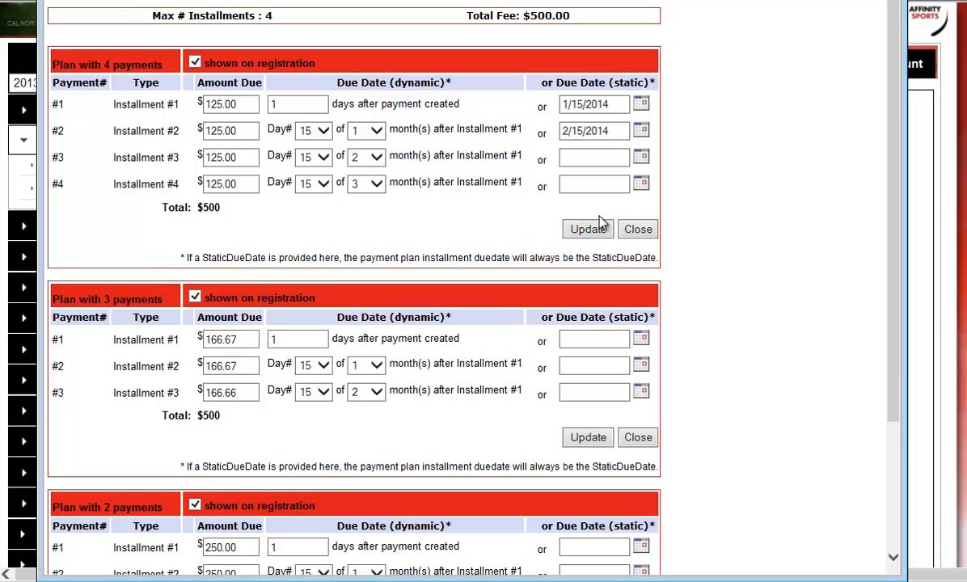
Step: Apply the detailed payment plan settings to all other ages with the same price and plan, and close the plan window
scroll(823, 258, down, 3)
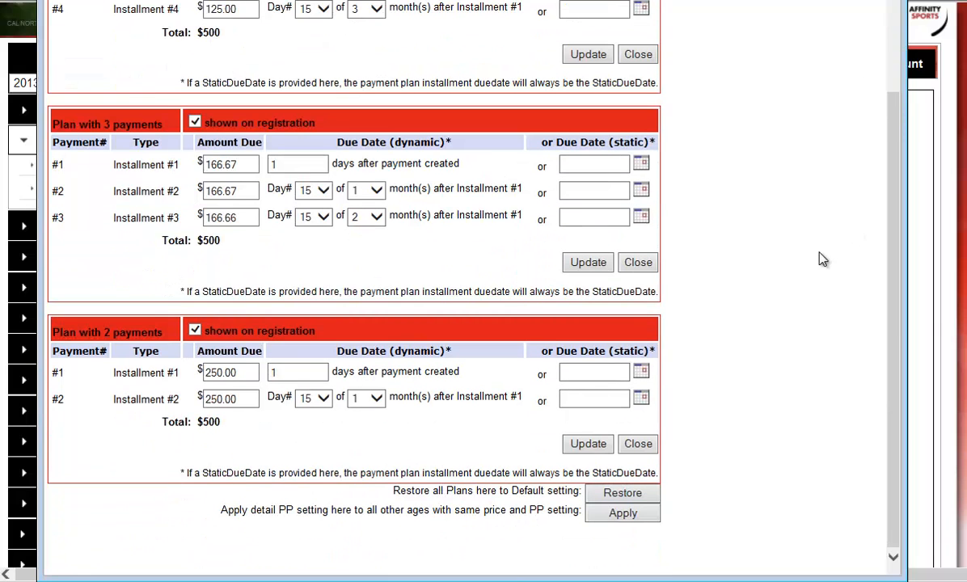
click(623, 516)
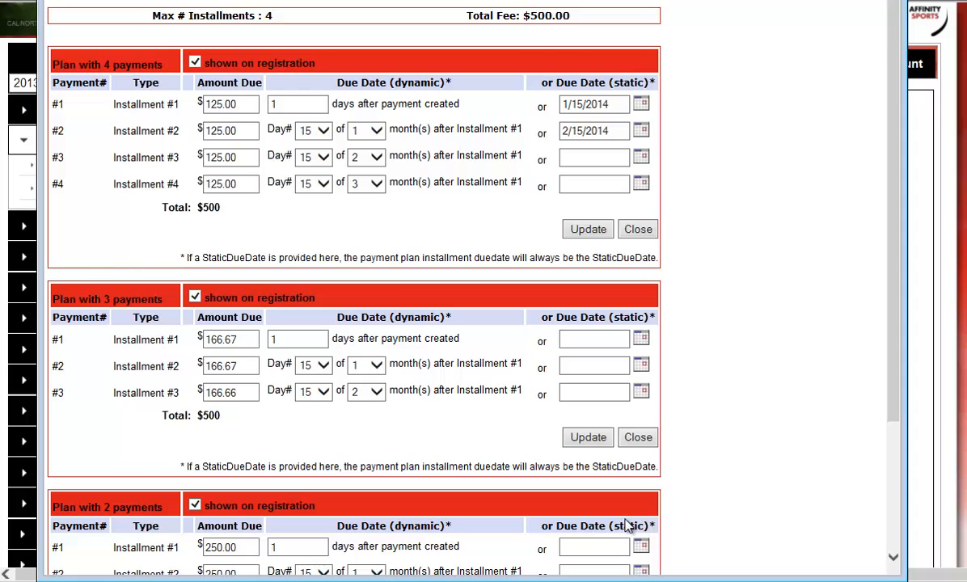
click(889, 2)
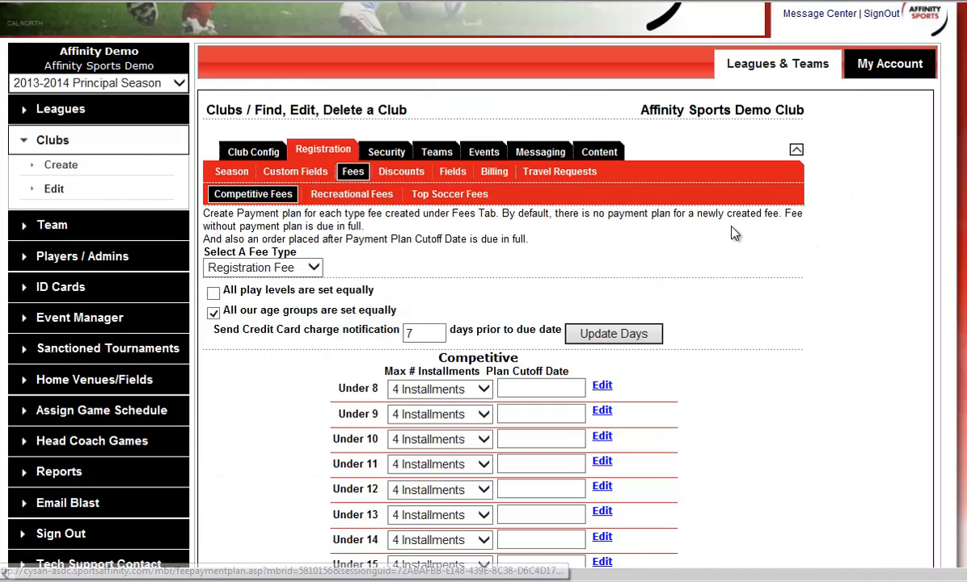
Step: Fill in a new recreational Registration Fee of 100 for all age groups equally, and view the fee's mandatory and optional choices
click(356, 193)
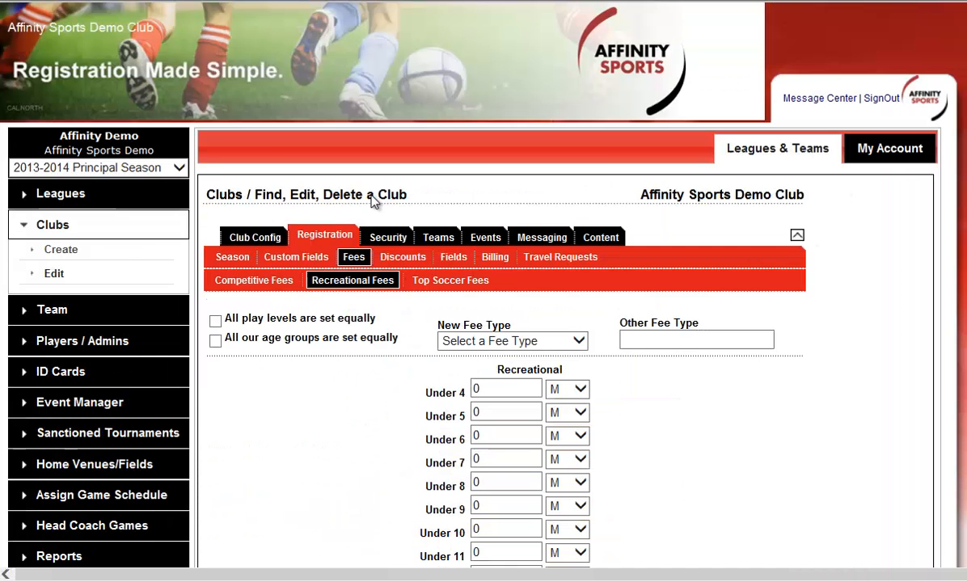
click(566, 342)
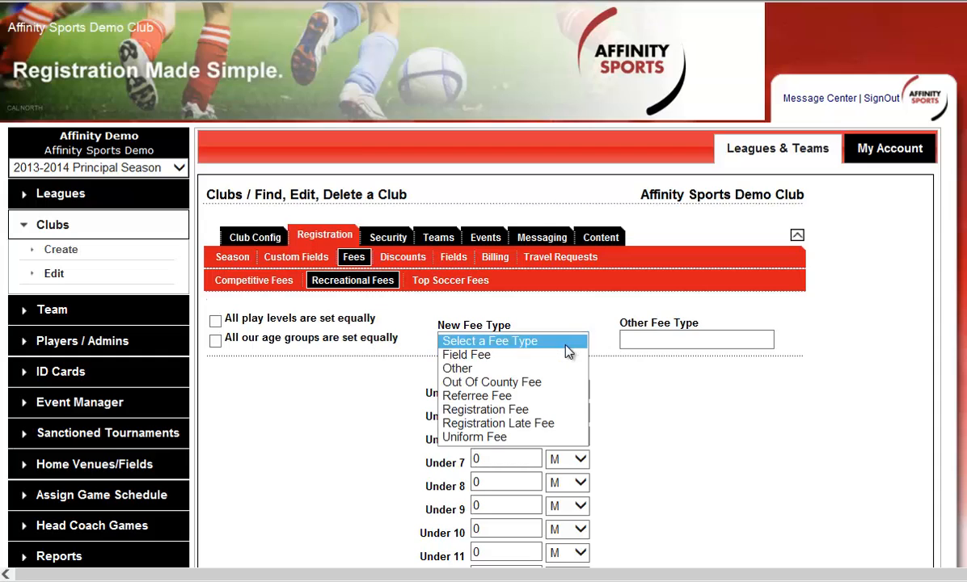
click(547, 410)
click(215, 340)
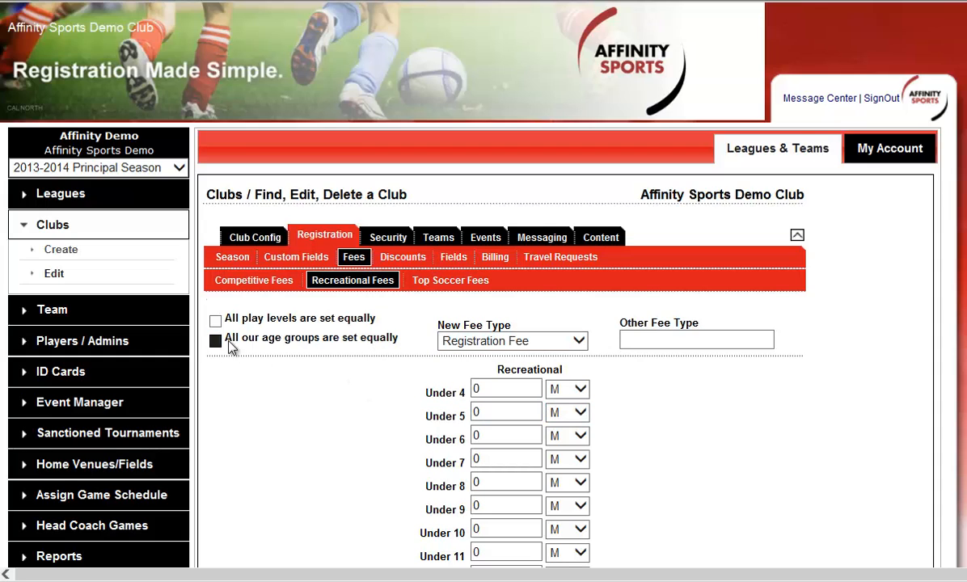
click(499, 391)
key(BackSpace)
text(100)
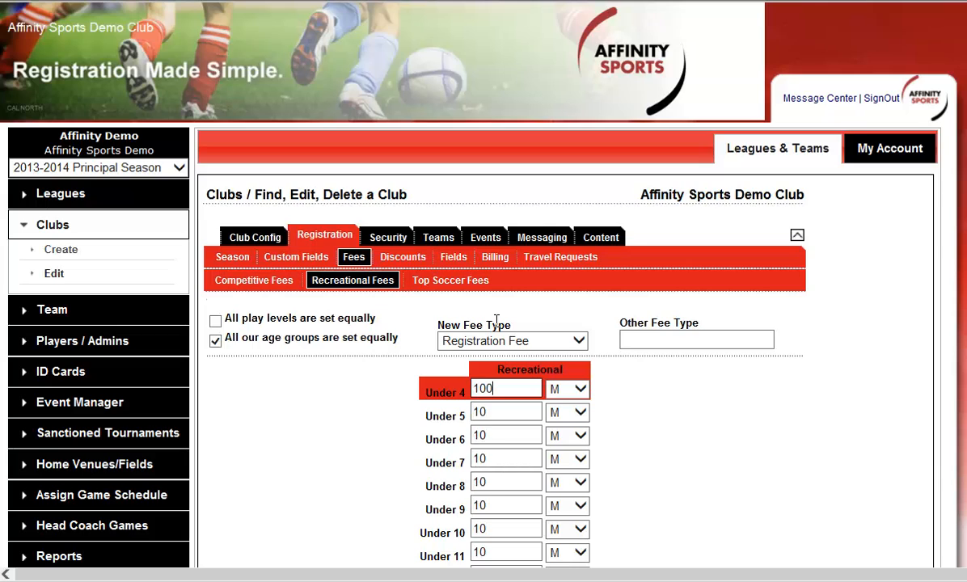
scroll(497, 321, down, 1)
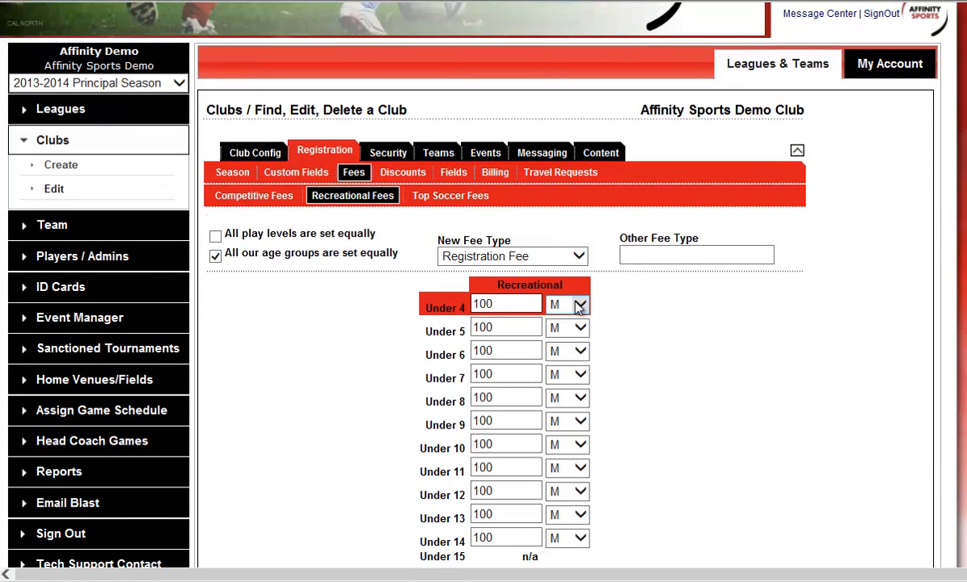
click(580, 307)
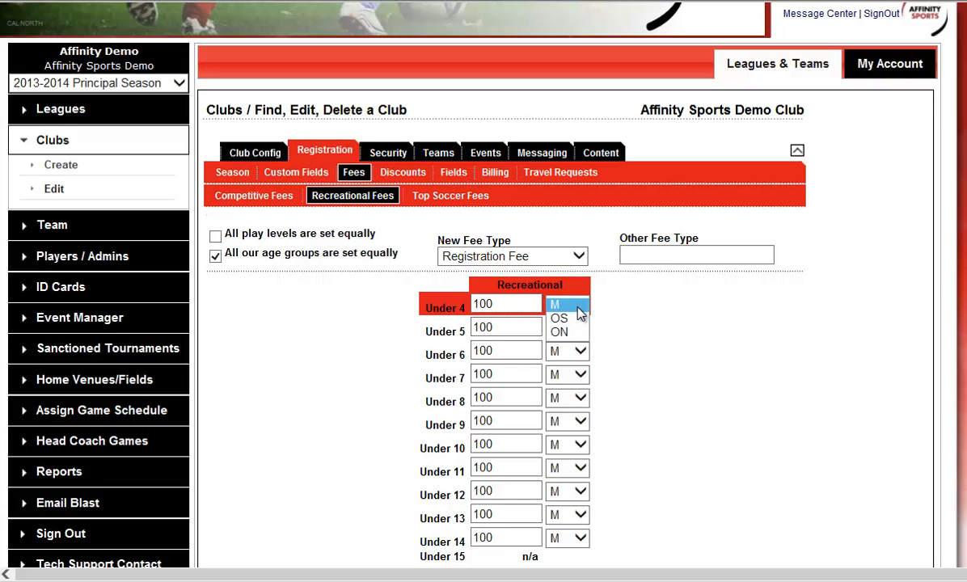
Step: Try to define the recreational fee as an Other type named Field Fee
click(572, 257)
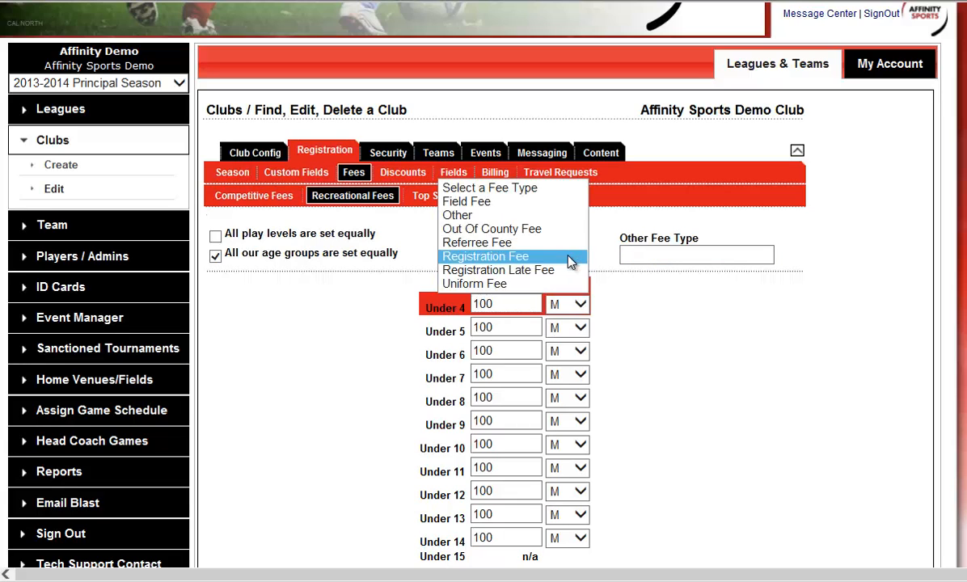
click(518, 216)
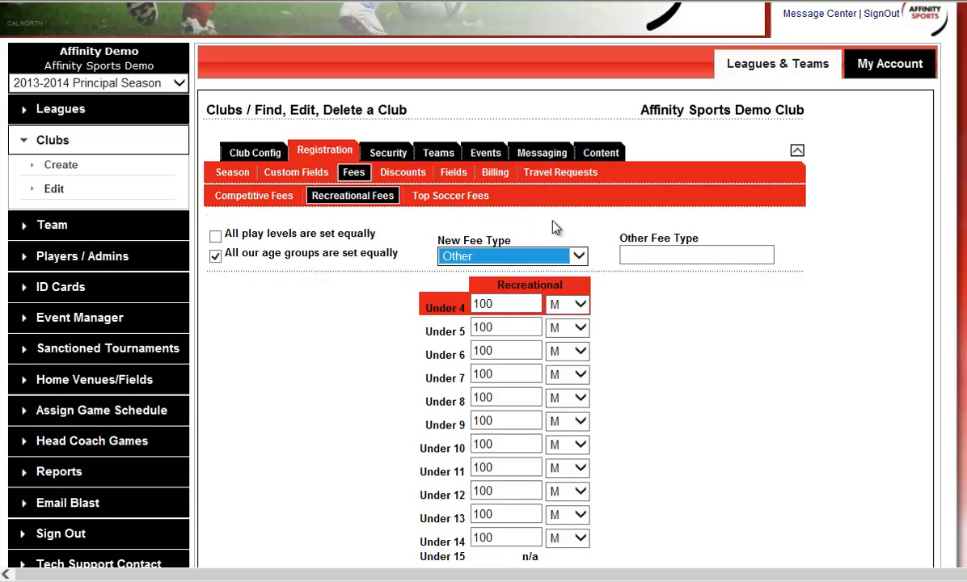
click(695, 254)
text(Field Fee)
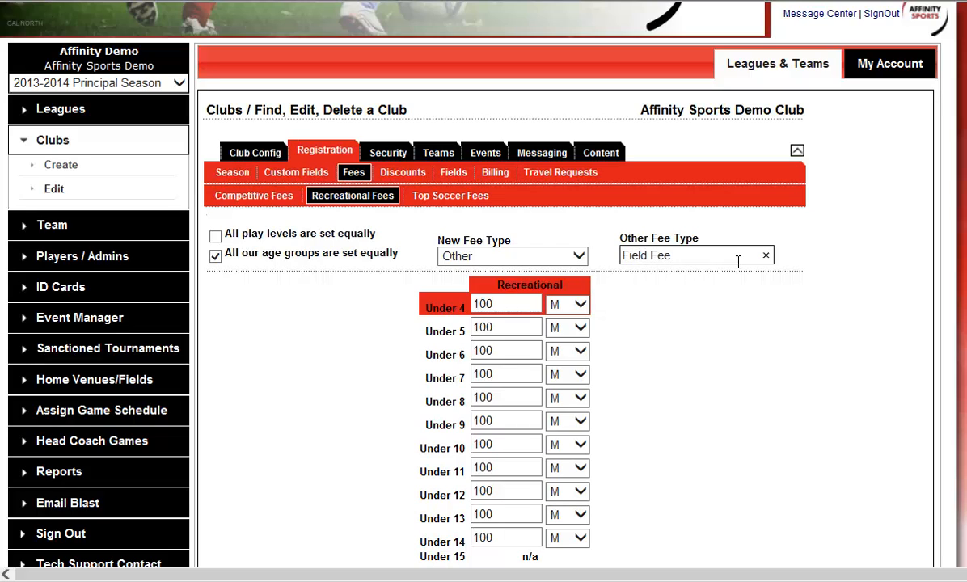
click(703, 356)
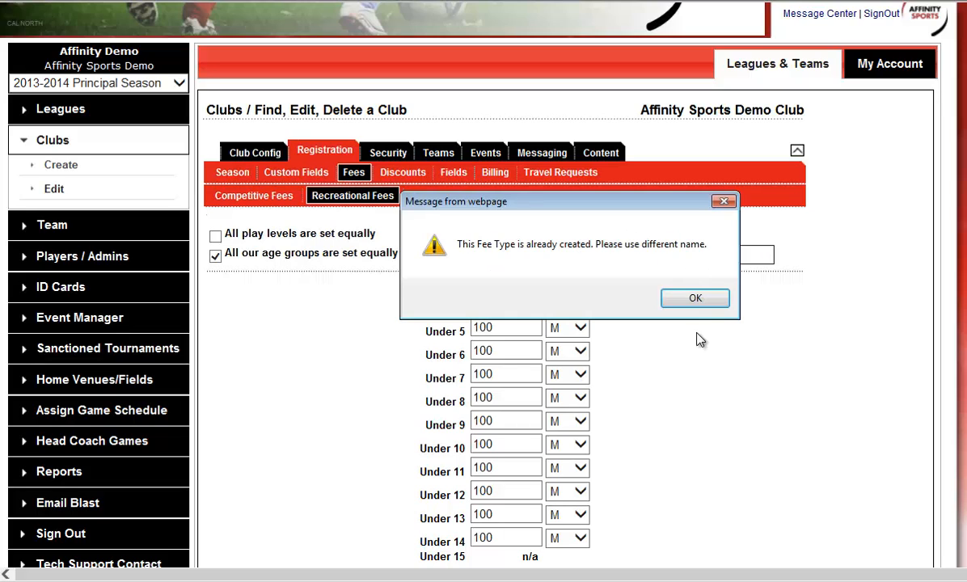
click(693, 298)
scroll(733, 395, down, 3)
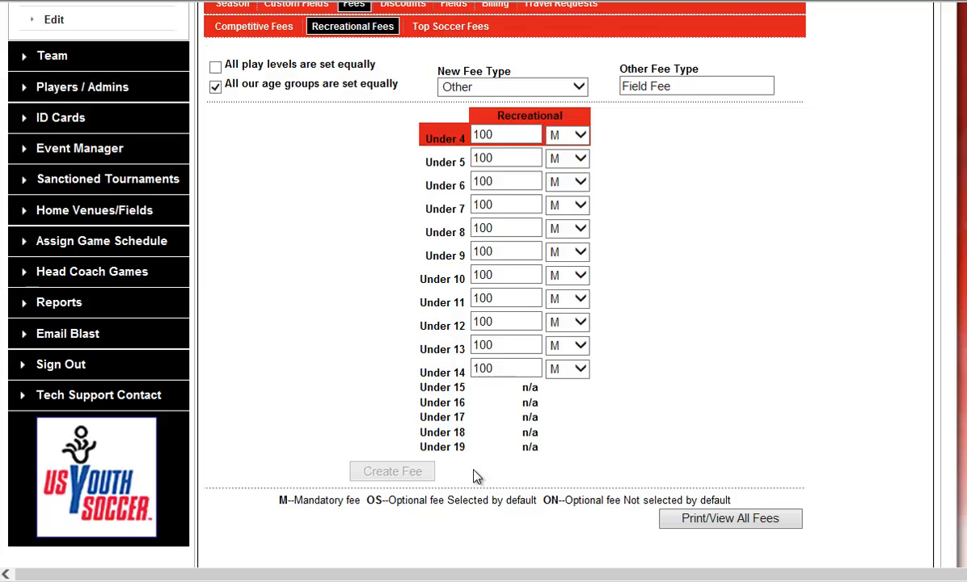
scroll(543, 448, up, 5)
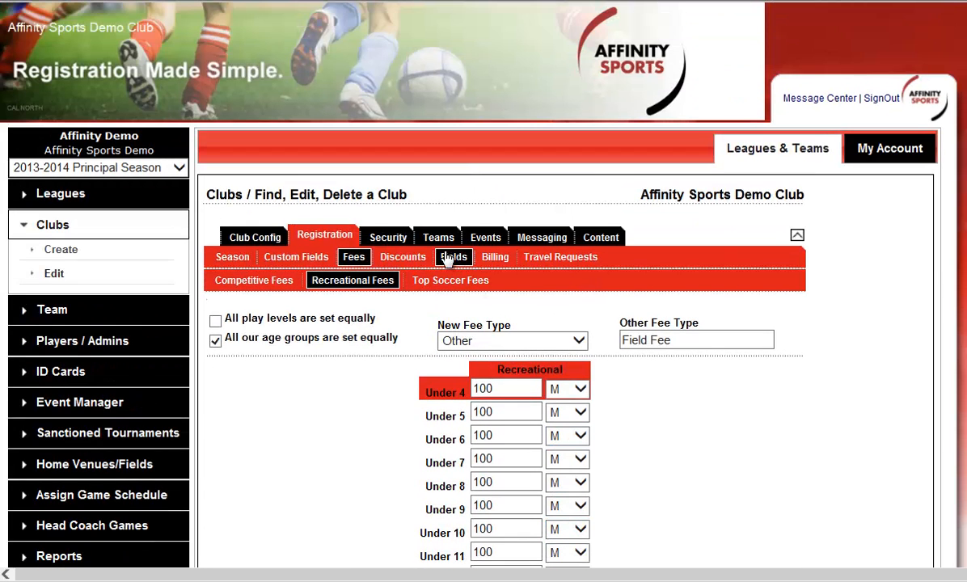
Step: Review the competitive discount types and the code, expiry date and age-group fields of the Promo Code Discount
click(405, 257)
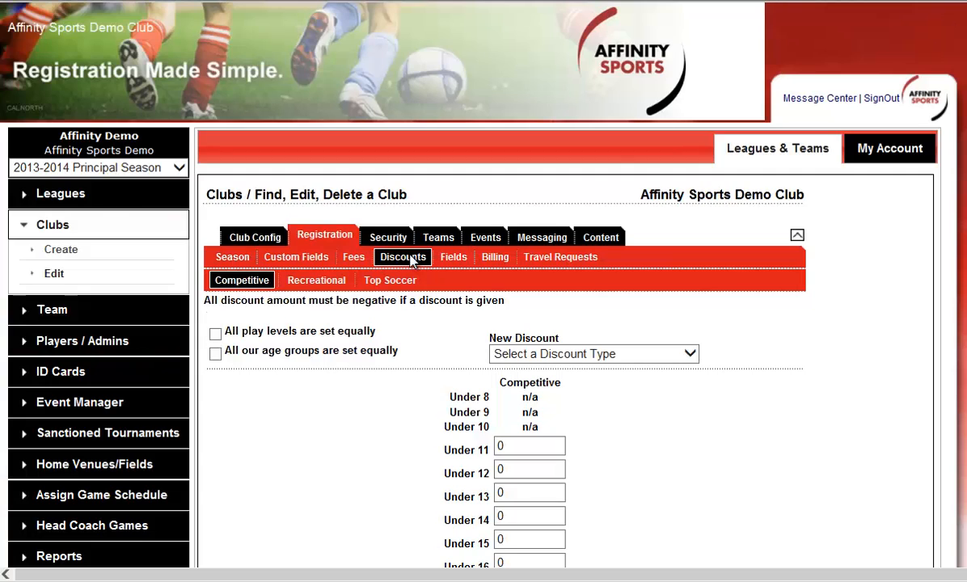
click(631, 354)
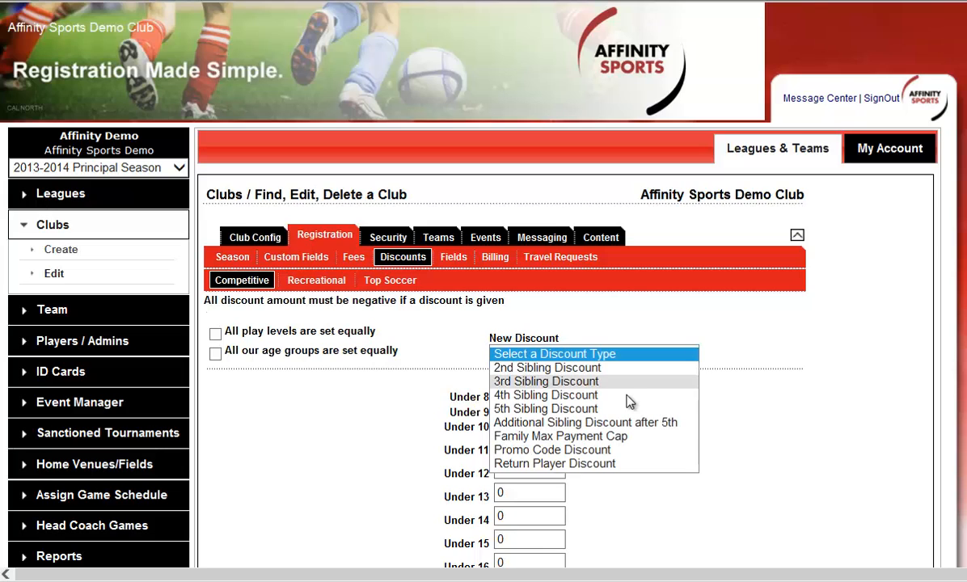
click(624, 453)
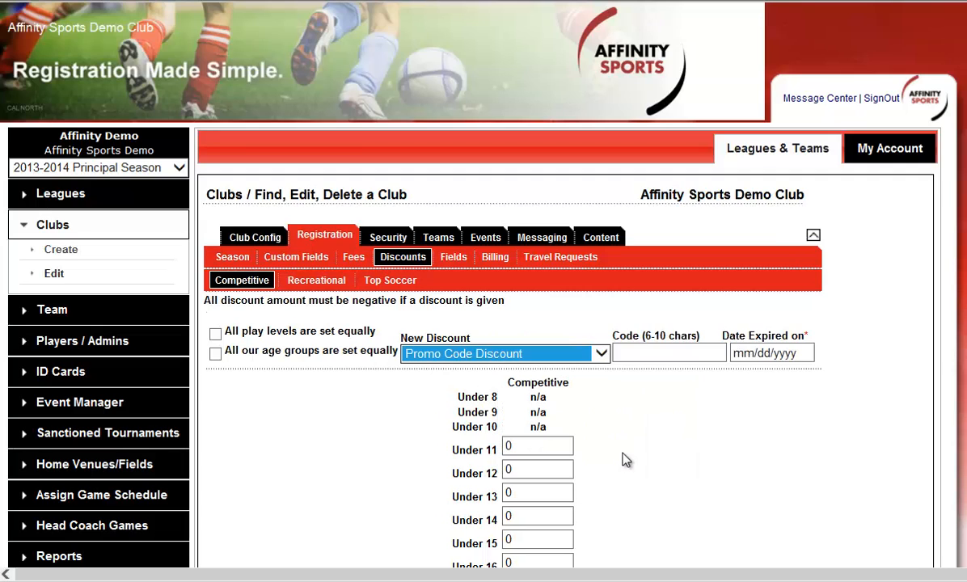
click(639, 353)
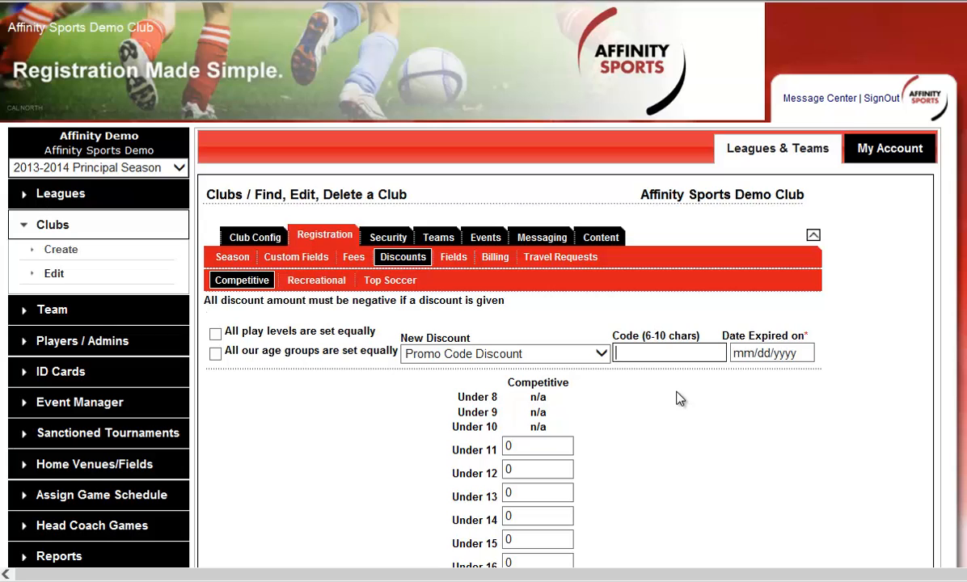
scroll(676, 398, down, 1)
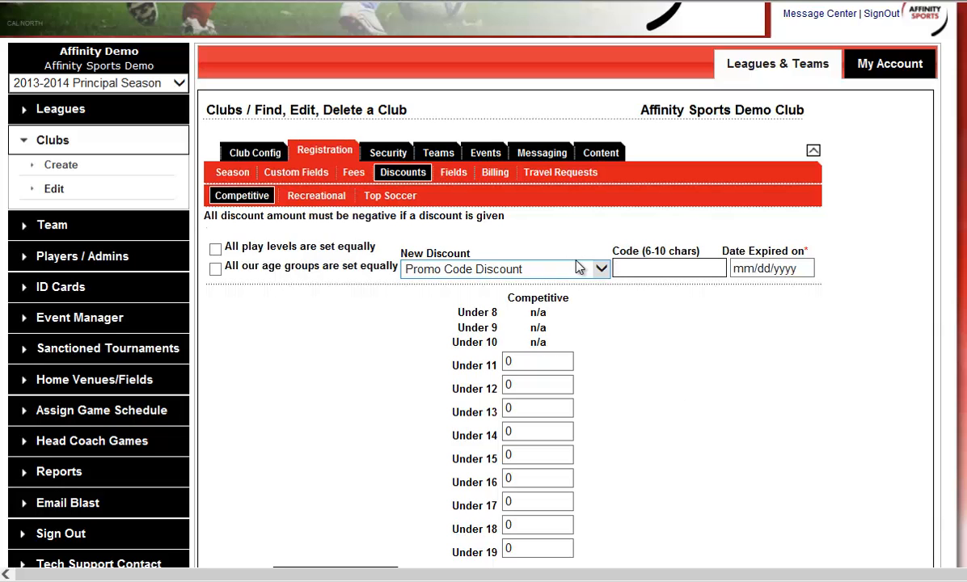
Step: Start a new custom field for the club's registration, titled Friend Request
click(313, 174)
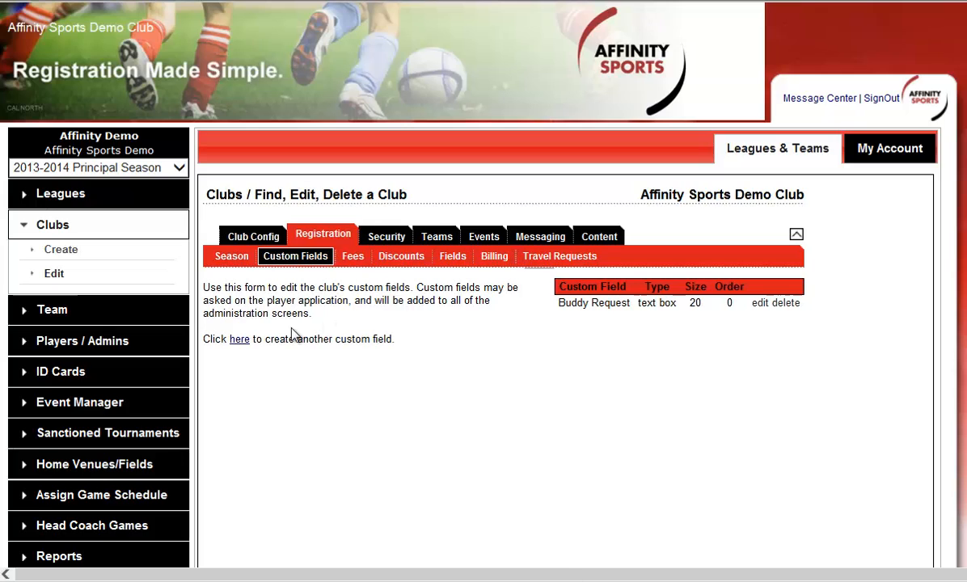
click(239, 340)
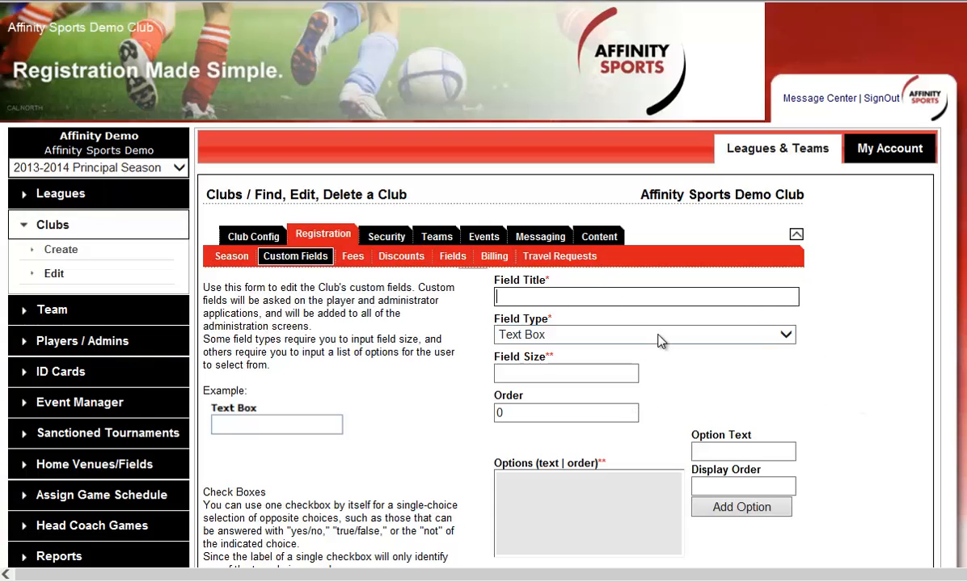
text(Friend Request)
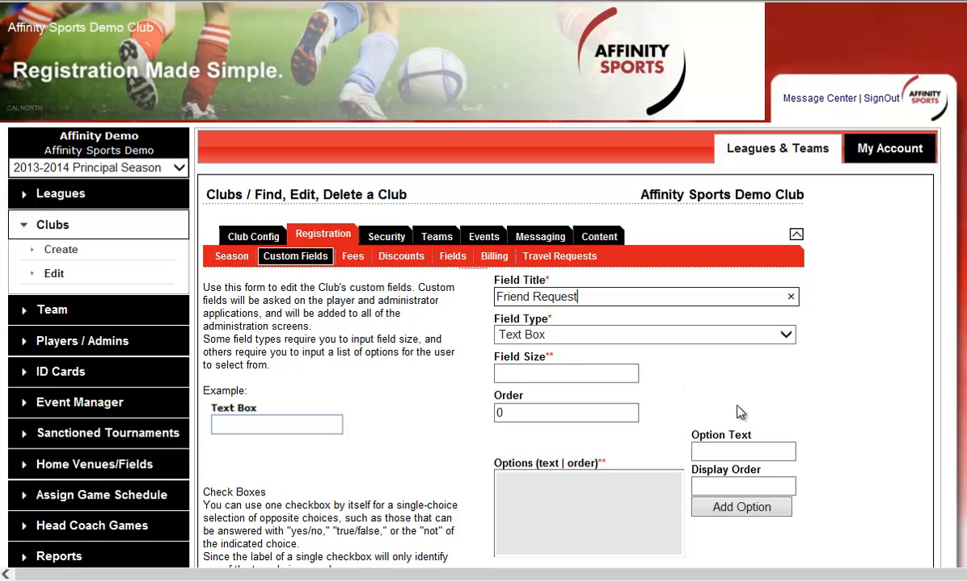
Step: Show the Friend Request text box on the application for players, set its field size to 100, and add the custom field
scroll(688, 379, down, 2)
click(503, 433)
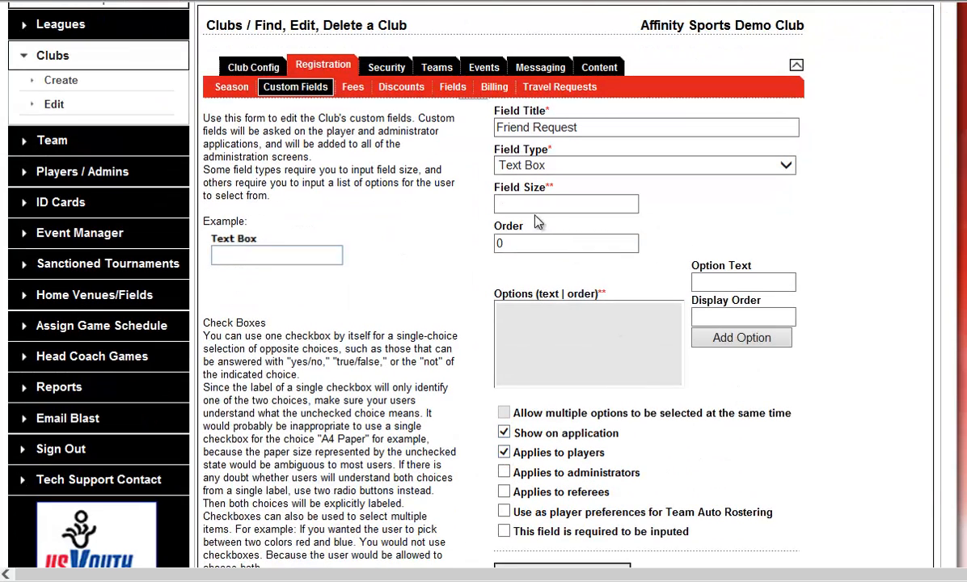
click(559, 204)
text(100)
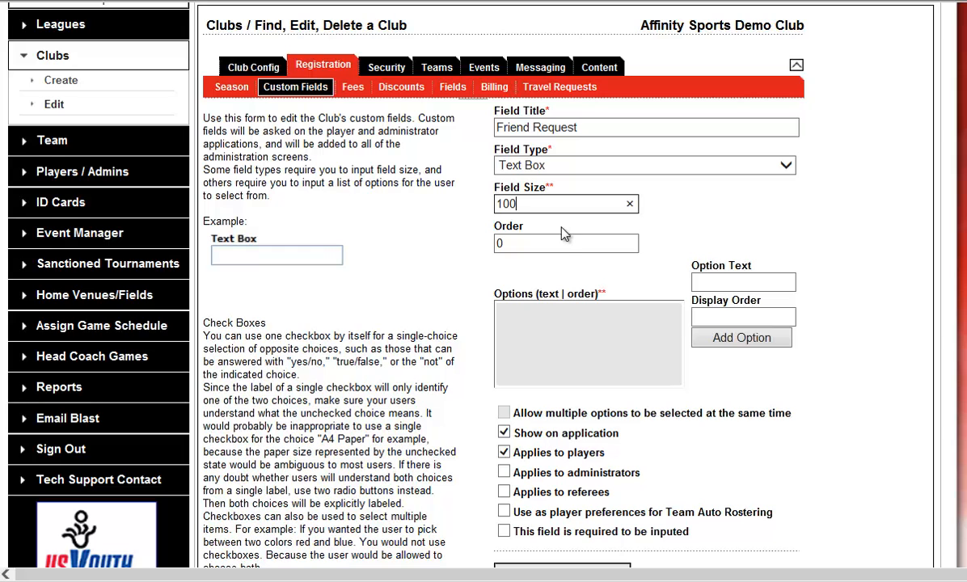
scroll(563, 335, down, 1)
click(565, 490)
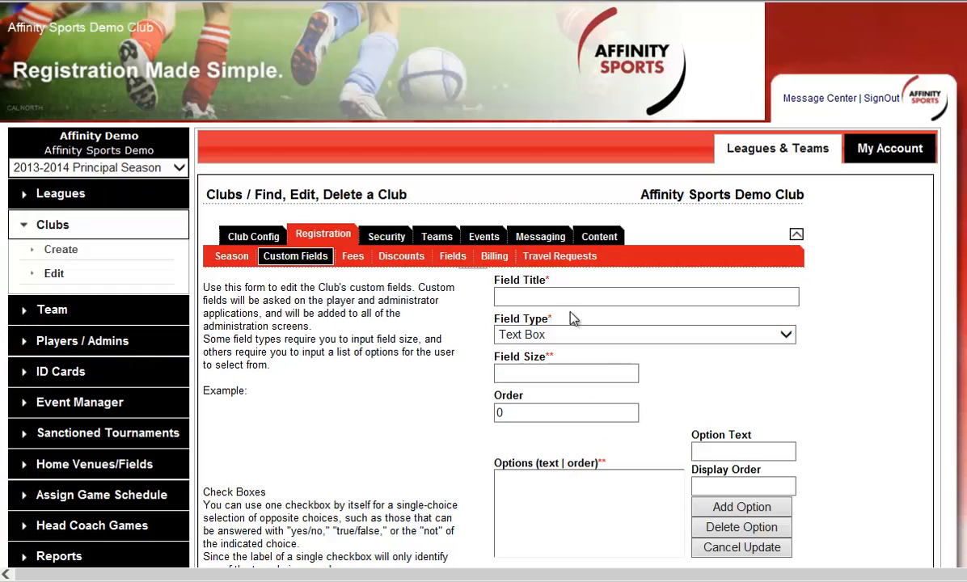
Step: Title another new custom field Vol Needed and set its field type to Check Boxes
click(567, 297)
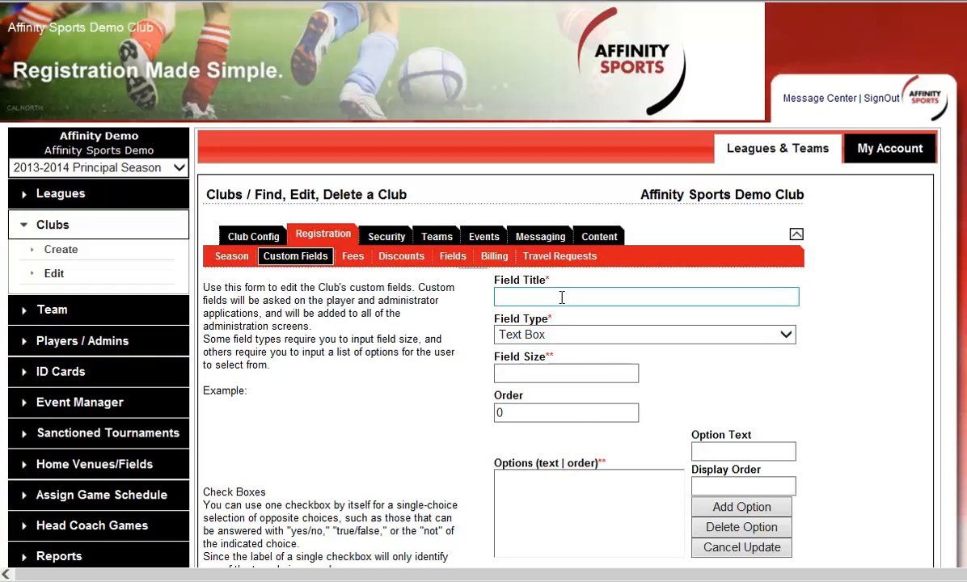
text(Vol )
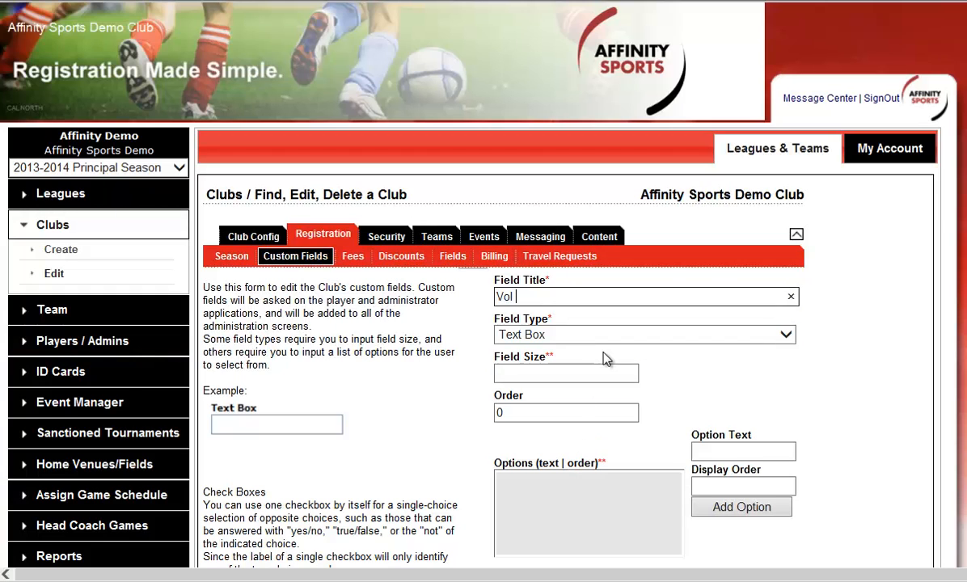
text(Needed)
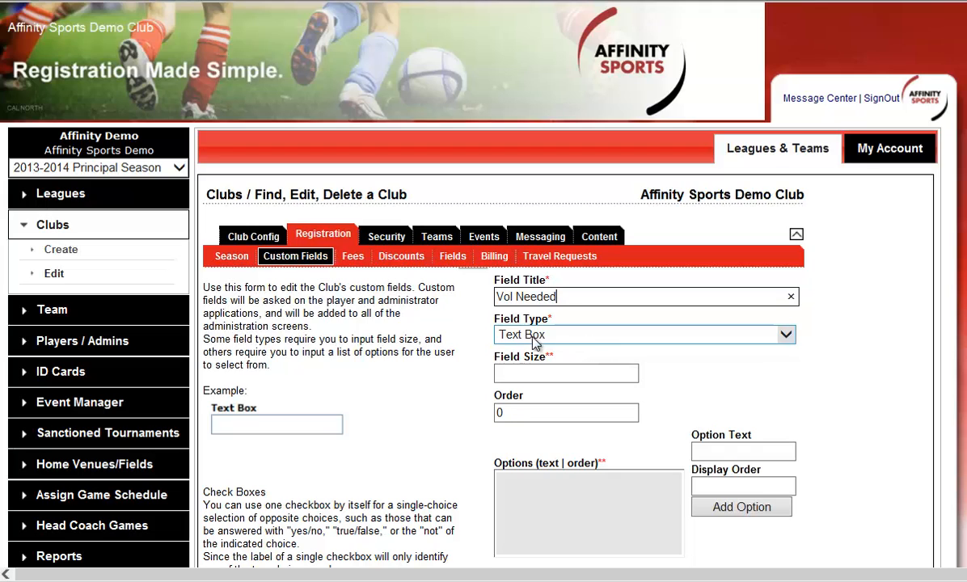
click(591, 337)
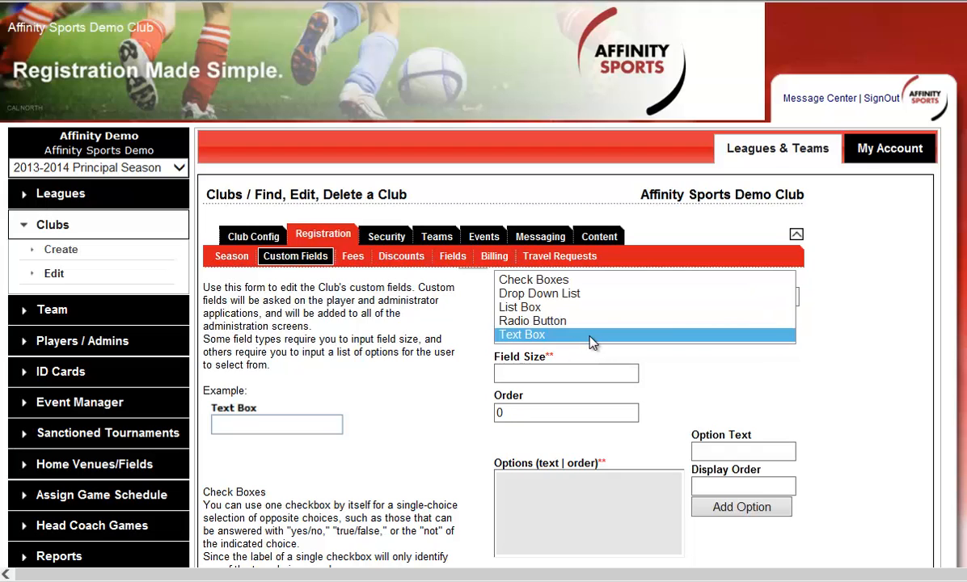
click(566, 280)
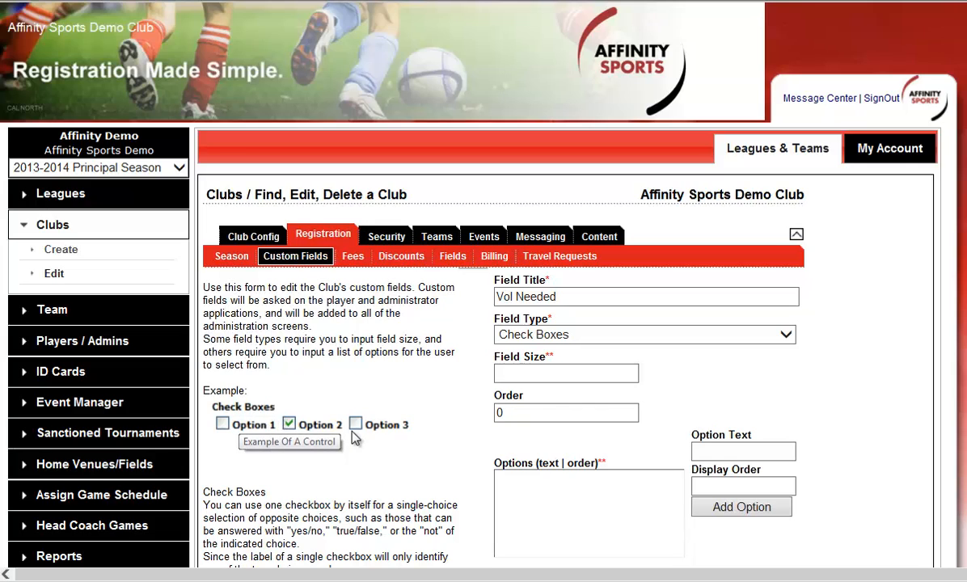
Step: Add the options HC, AC and Tm to the Vol Needed field
click(732, 451)
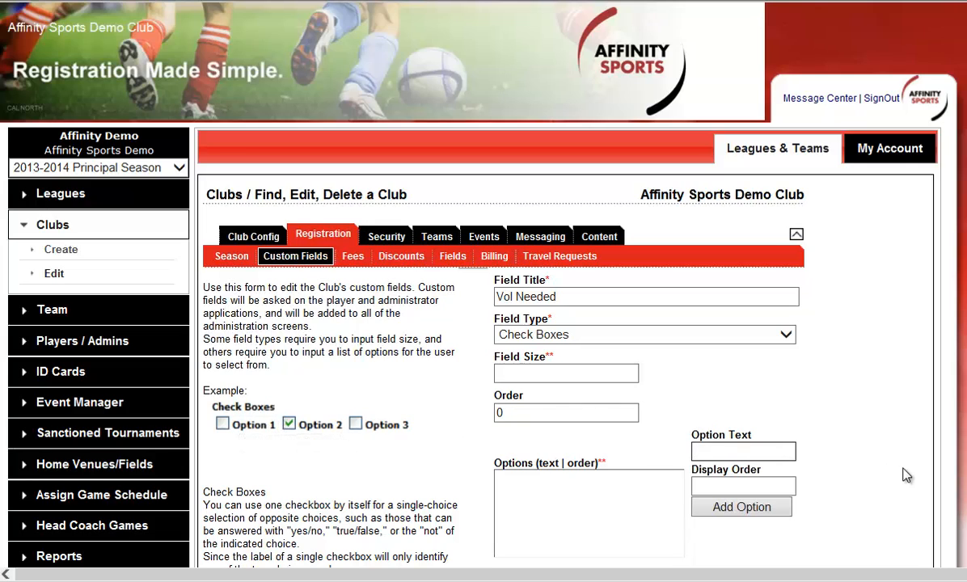
text(HC)
click(728, 507)
text(AC)
click(741, 506)
click(743, 453)
text(Tm)
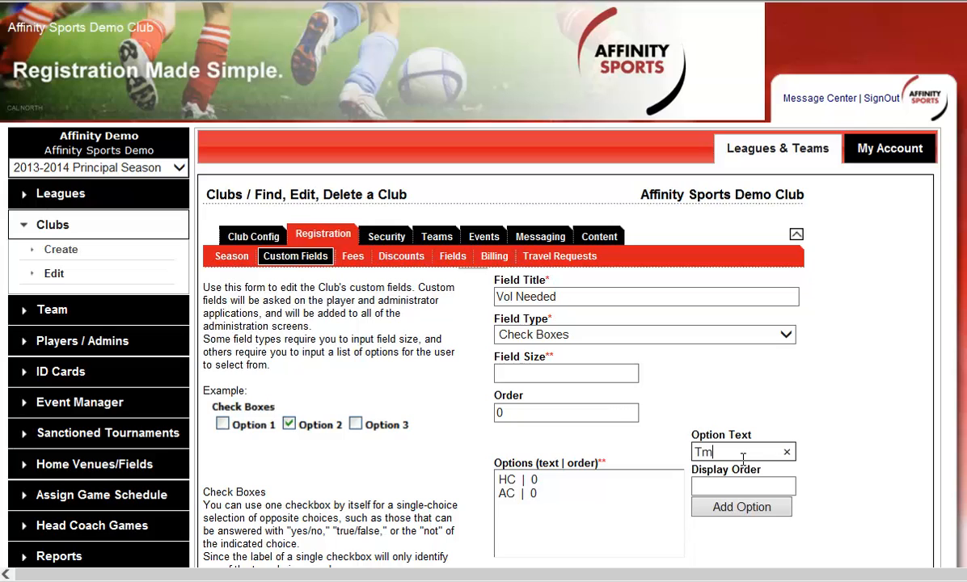
click(716, 510)
Step: Set the Vol Needed field to show on the application and apply to players, and add the custom field
scroll(759, 436, down, 3)
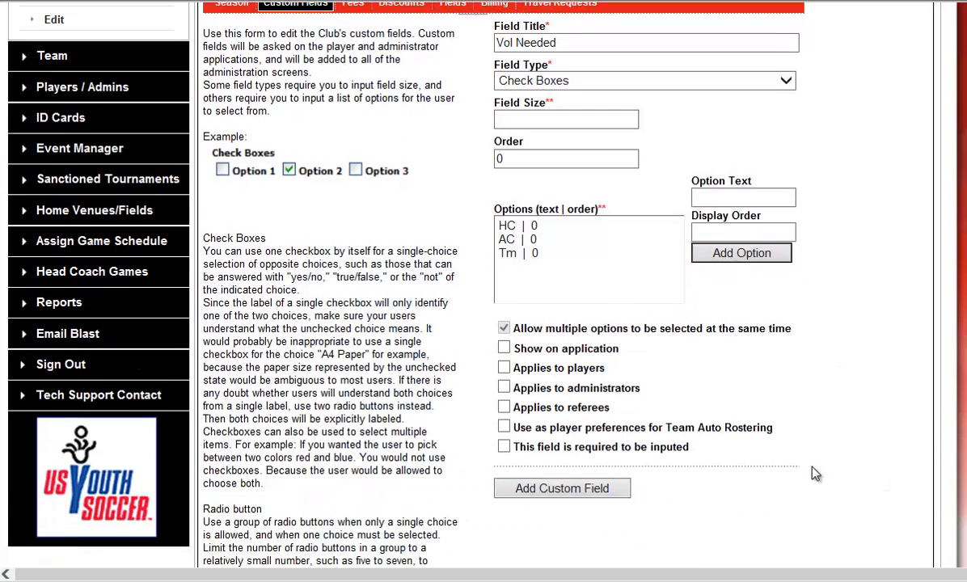
click(504, 349)
click(503, 368)
click(558, 489)
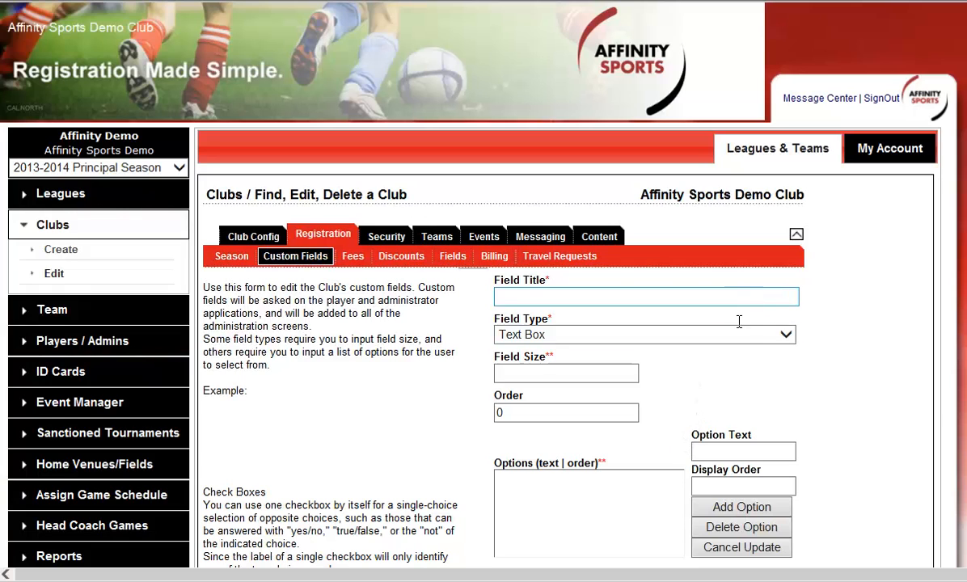
Step: Preview the Radio Button and Drop Down List field types in another new custom field
click(749, 338)
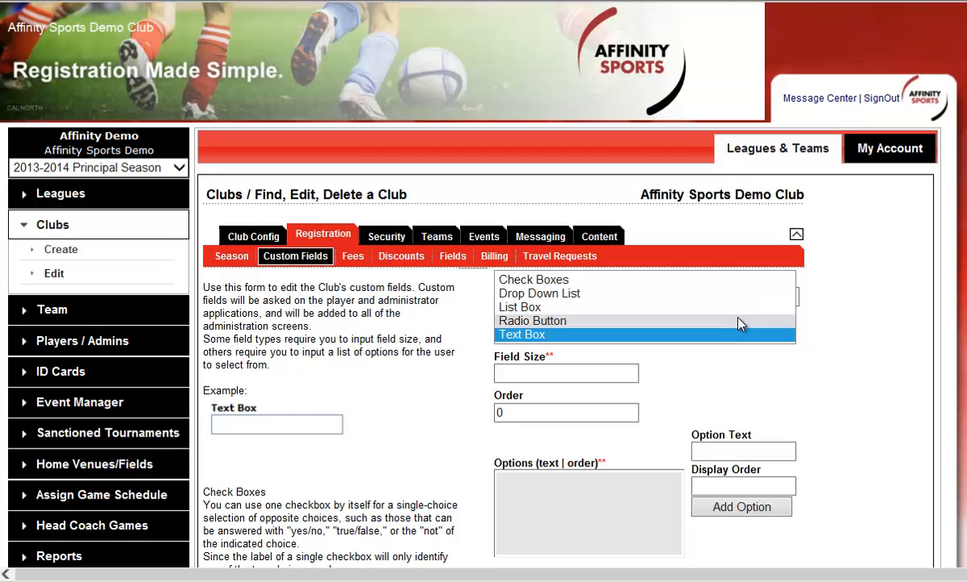
click(740, 320)
click(724, 335)
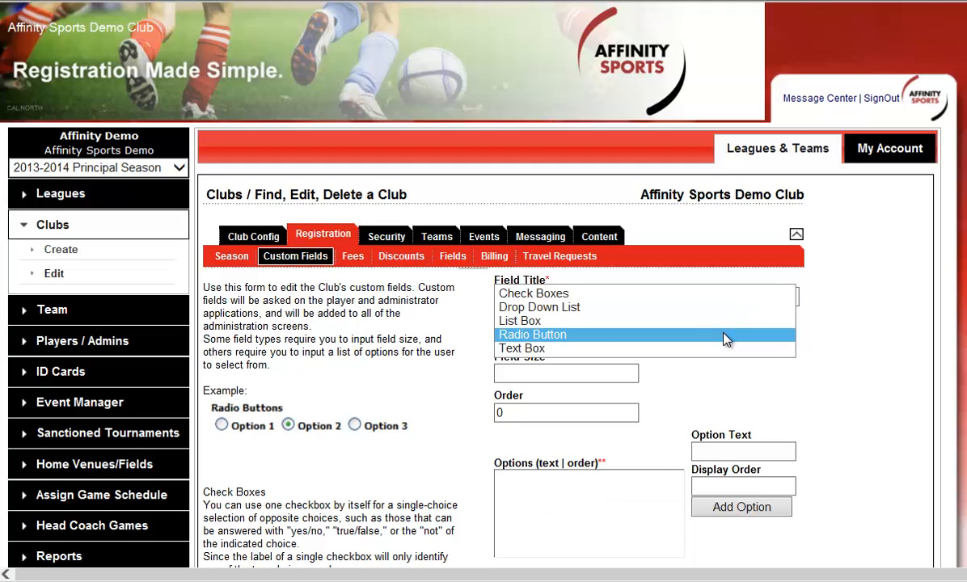
click(728, 308)
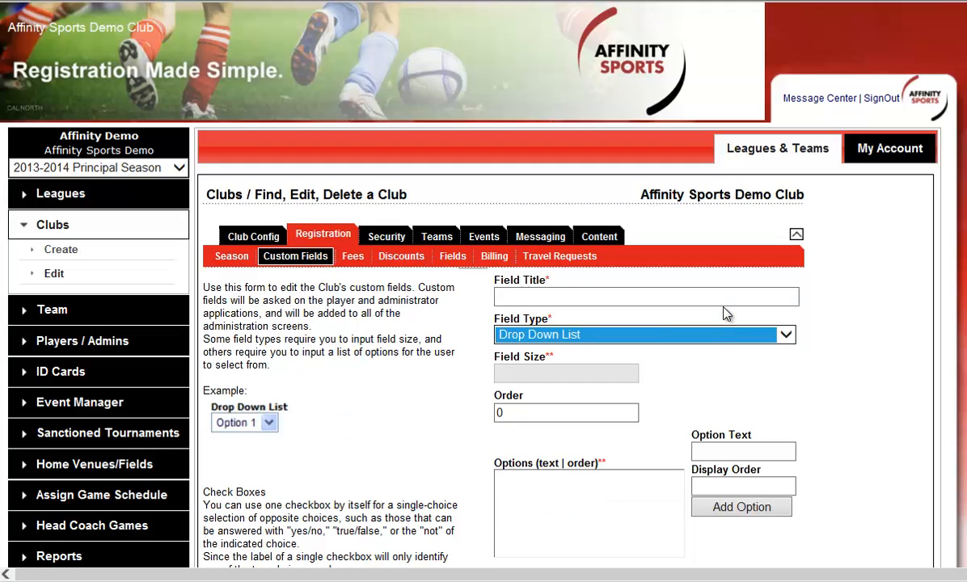
Step: Preview the List Box field type for the new custom field
click(712, 337)
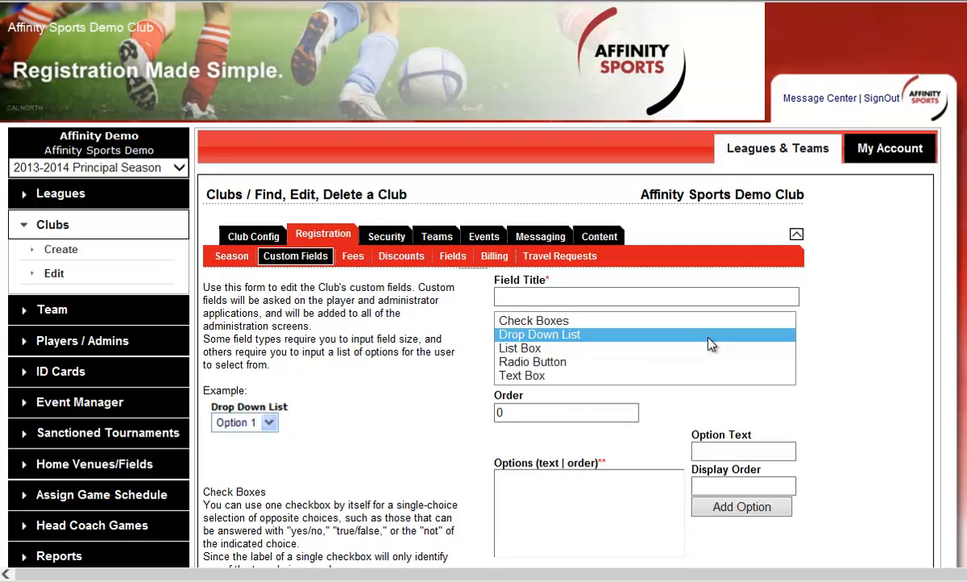
click(705, 349)
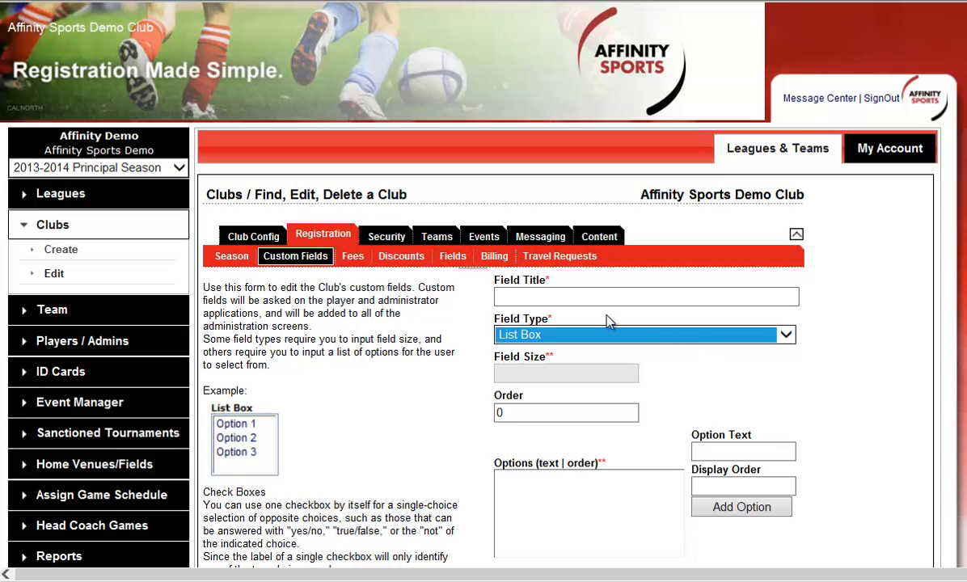
Step: Open the club's youth registration pages configuration and advance to the page for selecting registration types
click(457, 259)
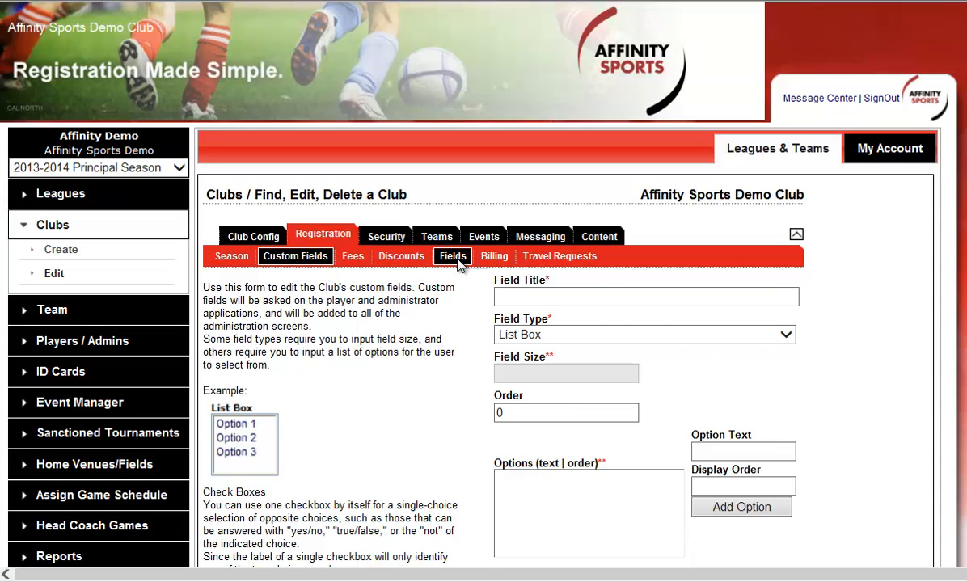
click(443, 296)
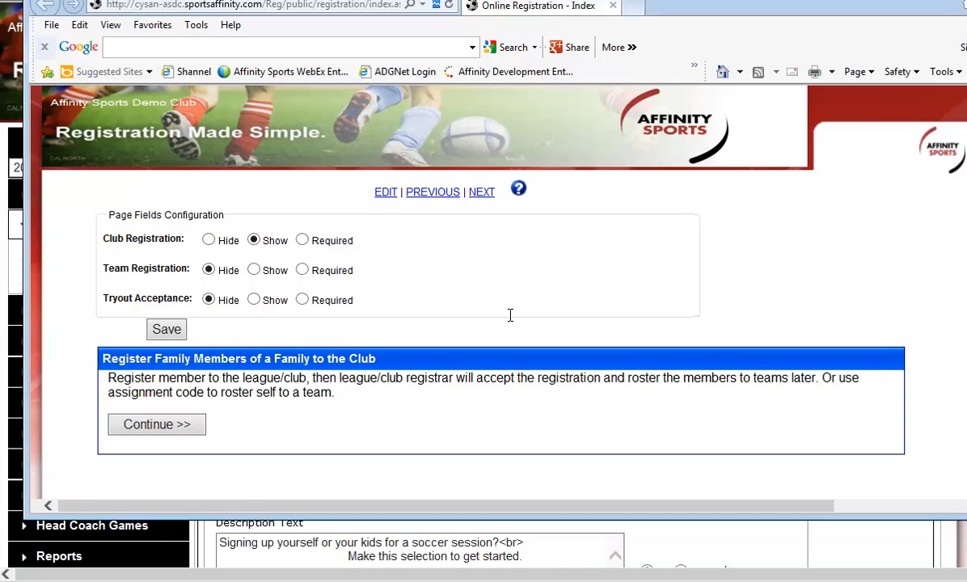
click(482, 196)
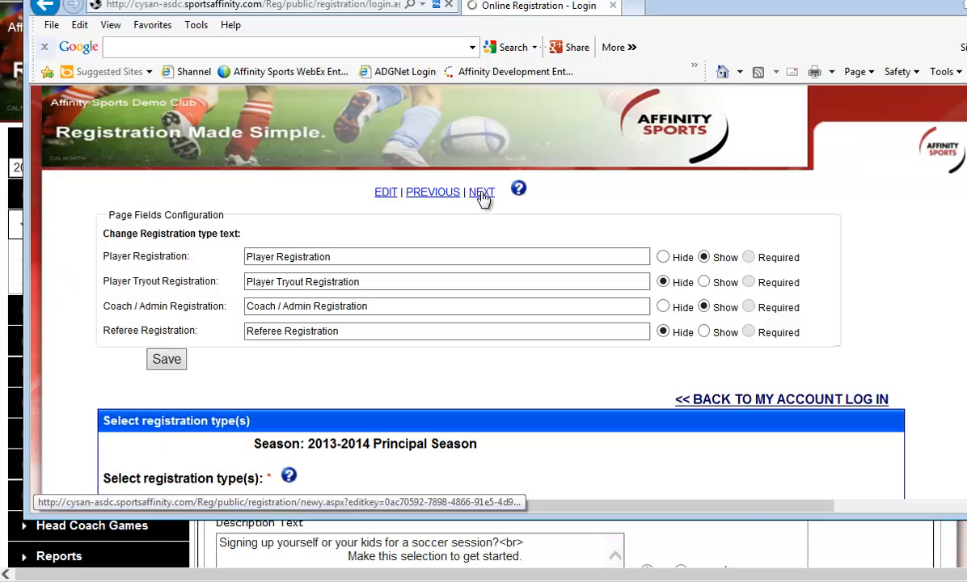
Step: Add the instruction "Welcome to Affinity Sports Online Reg." to the registration types page and save it
click(381, 193)
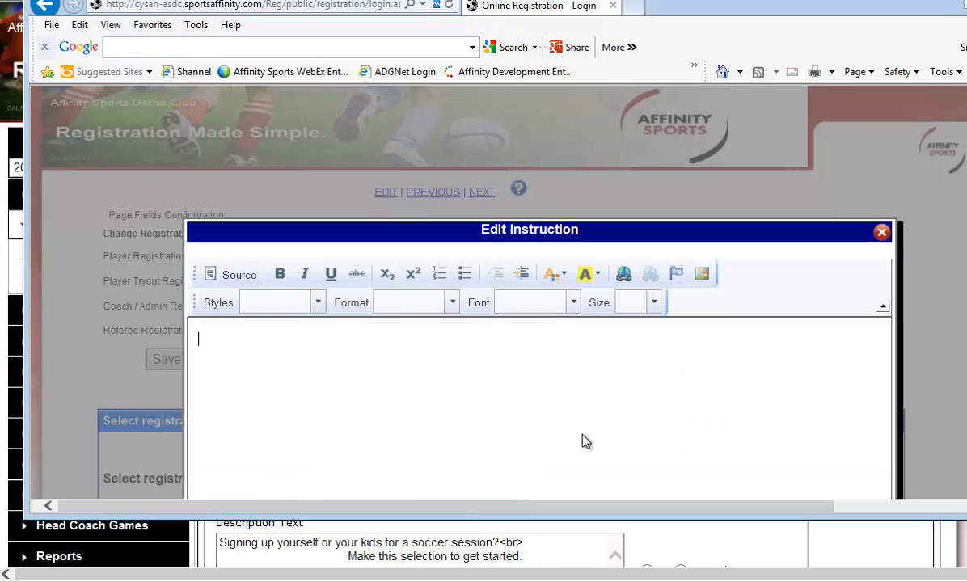
text(Welcome to Affinity Spor)
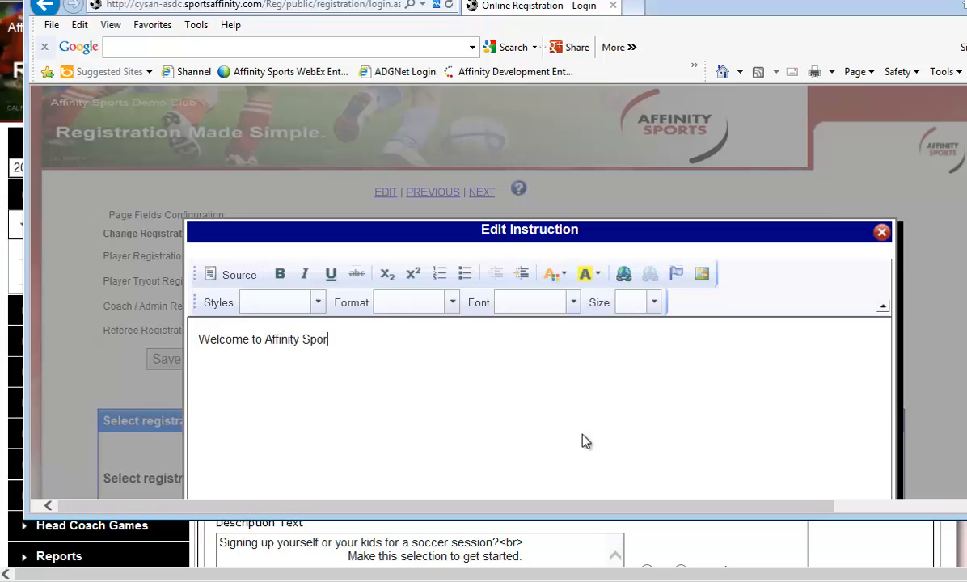
text(ts Online Reg.)
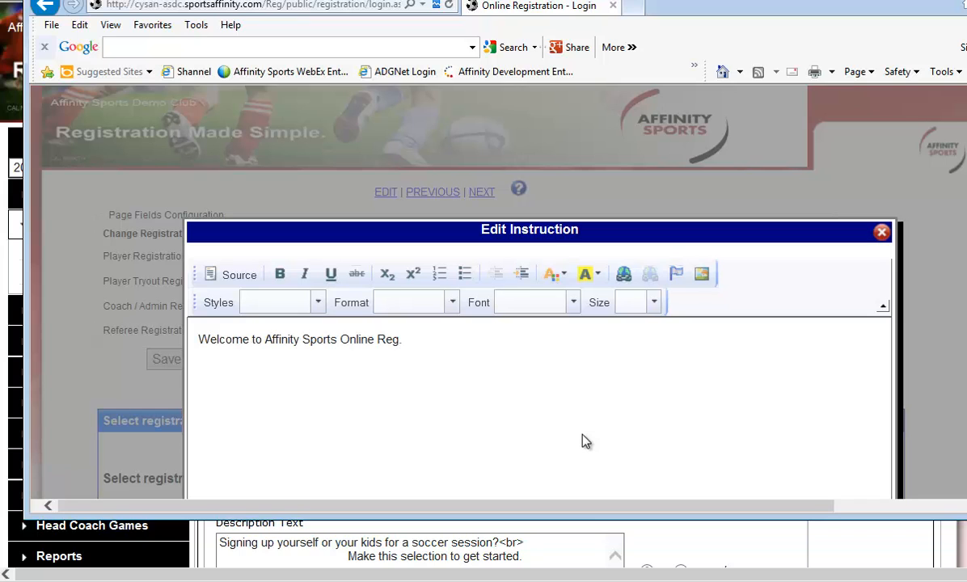
scroll(597, 439, down, 5)
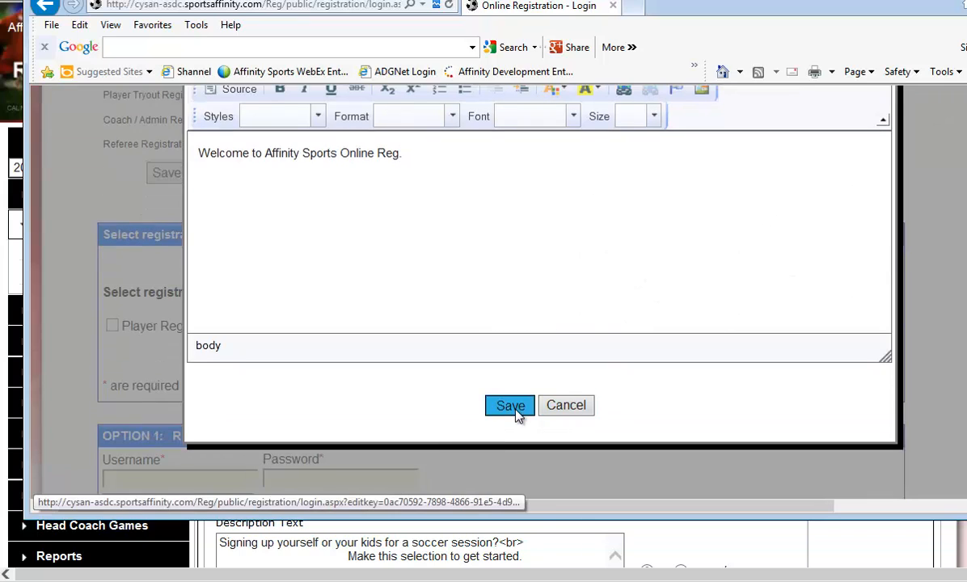
click(511, 406)
scroll(522, 296, up, 5)
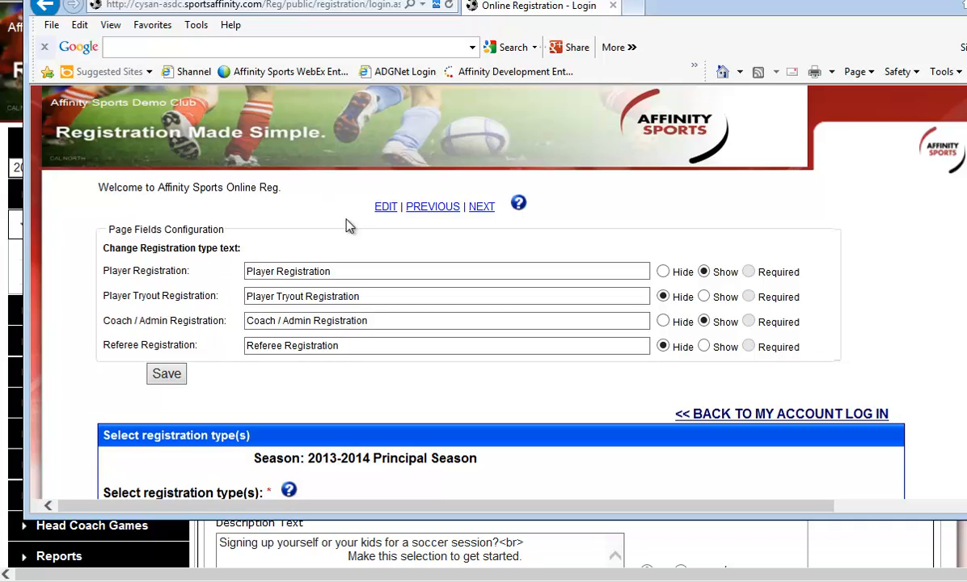
Step: Advance past the Create New Account and family member pages to the Create Registration page configuration
scroll(356, 219, down, 1)
click(481, 146)
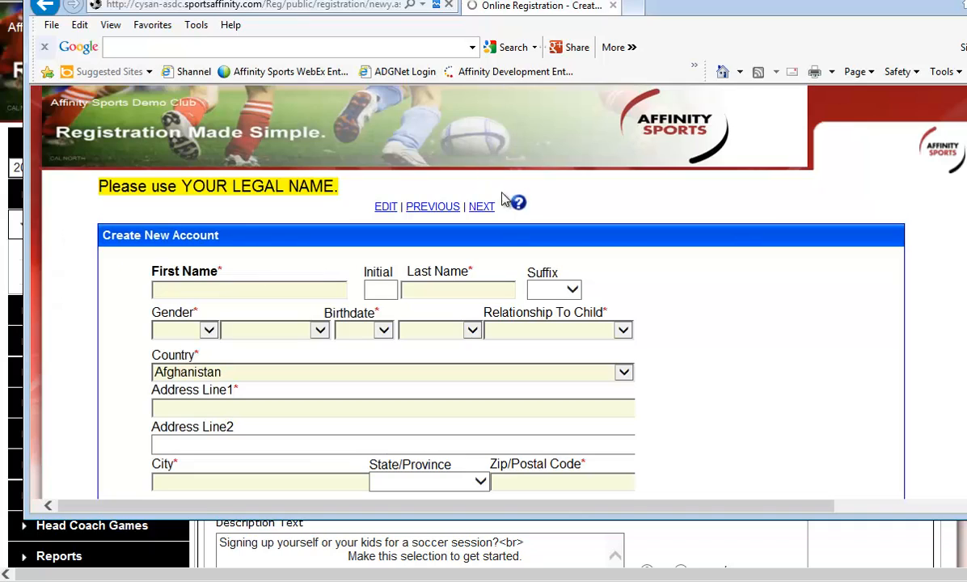
click(482, 207)
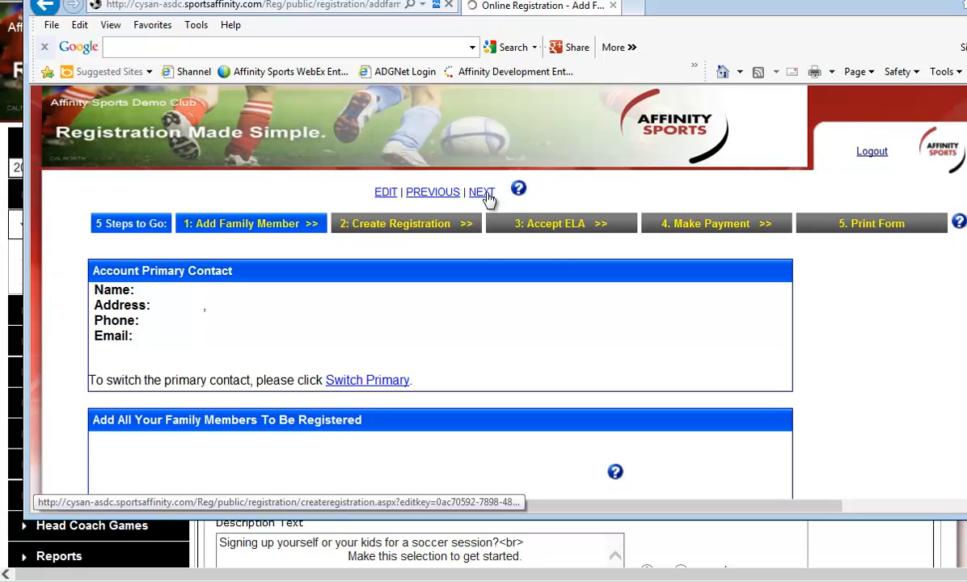
click(483, 193)
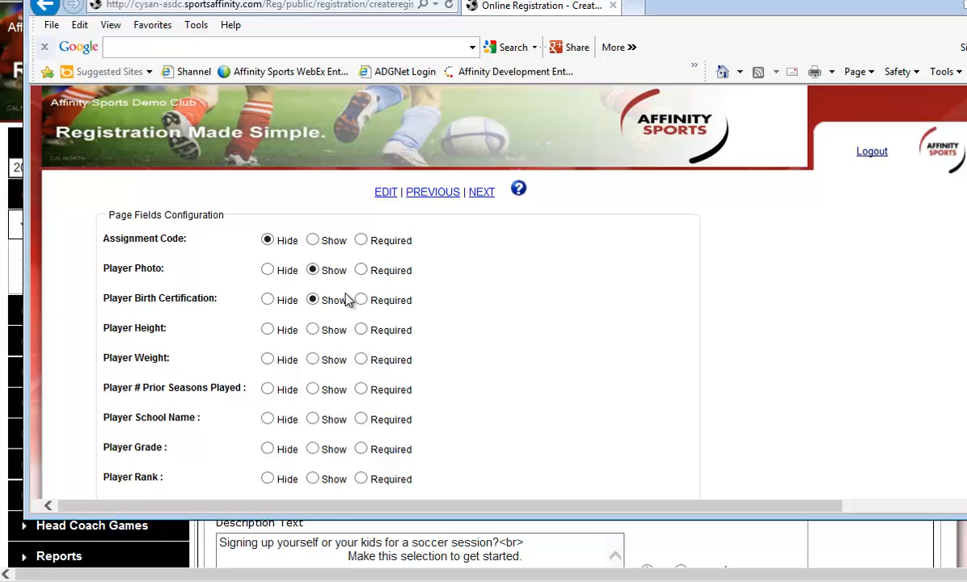
Step: Set the Player Height, Player Weight and Player # Prior Seasons Played fields to Hide
scroll(405, 302, down, 1)
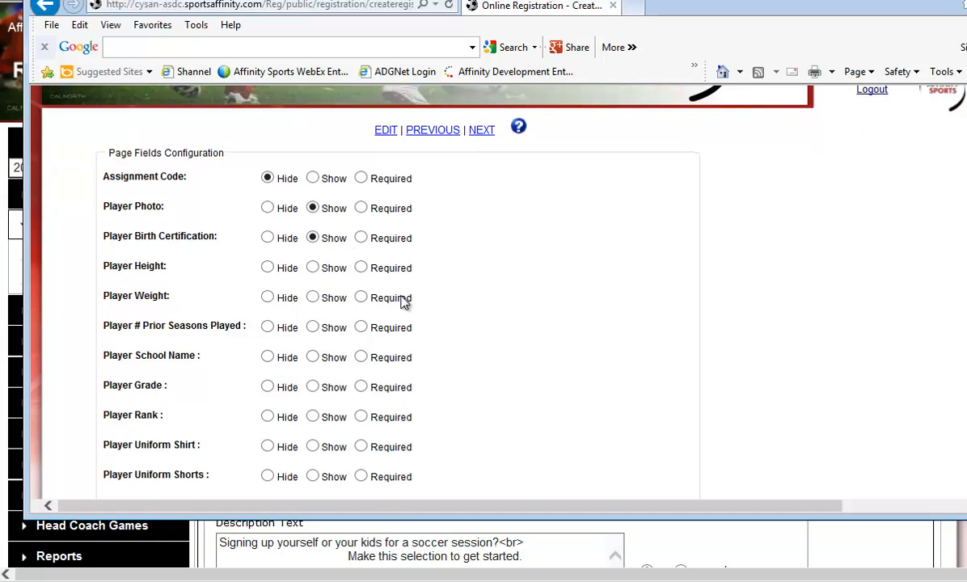
click(267, 267)
click(268, 298)
click(268, 326)
Step: Set Player School Name to Required, Player Grade and the uniform shirt, shorts and socks to Show, and Player Rank to Hide
scroll(299, 336, down, 1)
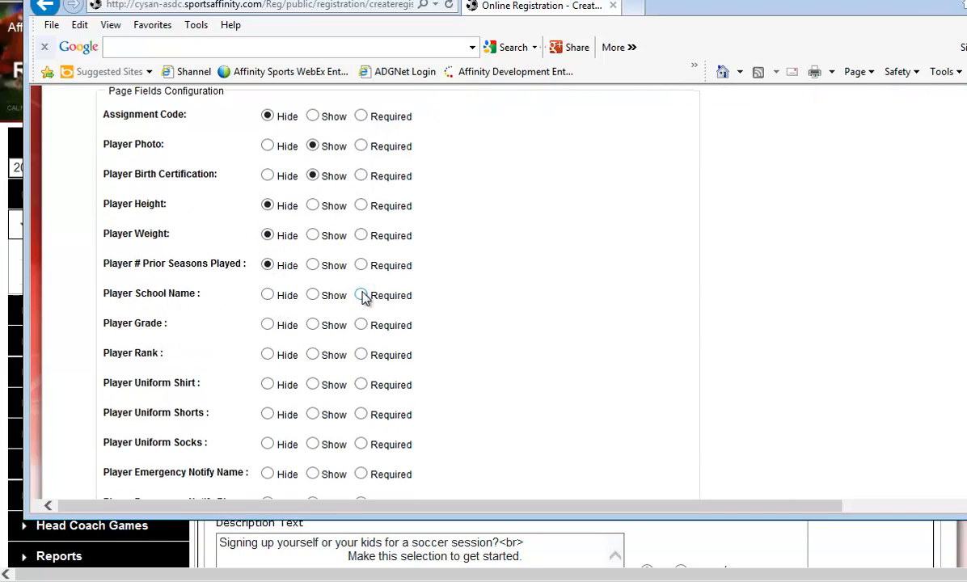
click(363, 296)
click(312, 385)
click(312, 415)
click(312, 445)
Step: Make the Player Emergency Notify Name and Phone fields Required and save the page fields configuration
scroll(340, 431, down, 1)
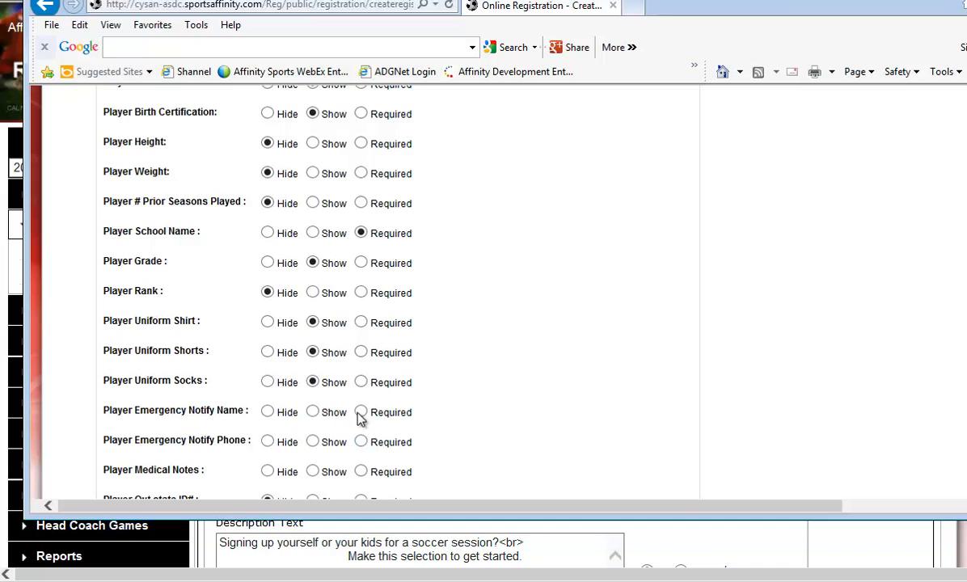
click(360, 412)
click(360, 442)
scroll(498, 431, down, 5)
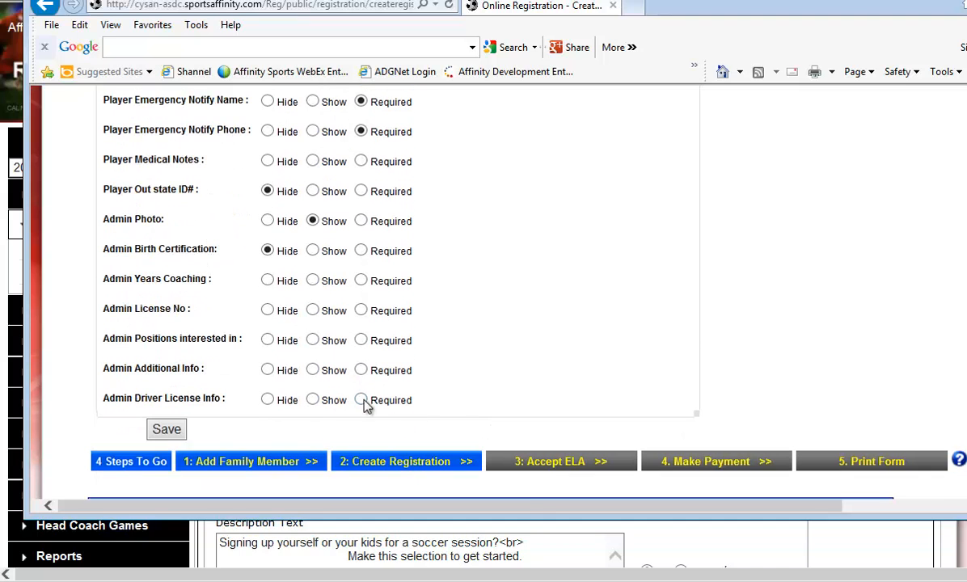
click(168, 429)
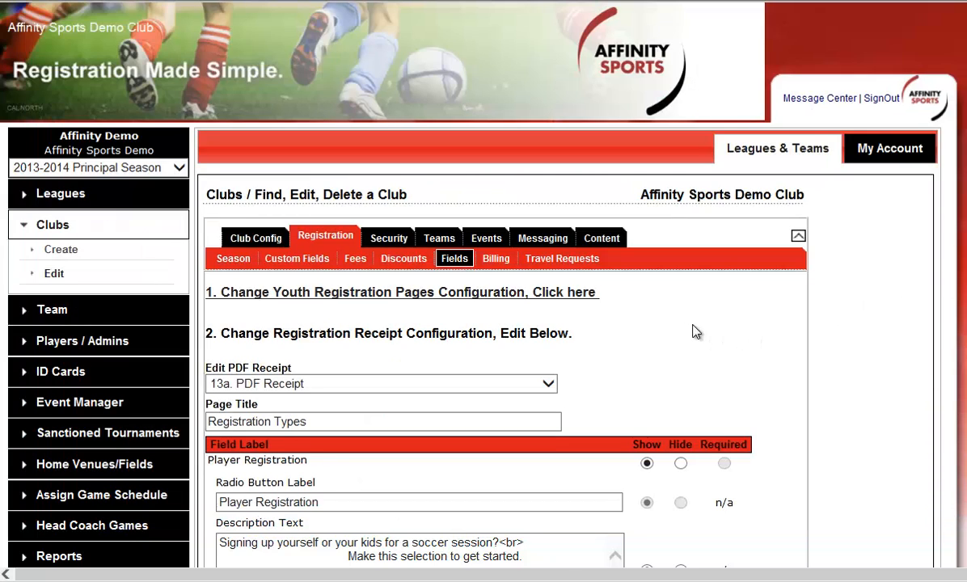
Step: Open the club's Look & Feel settings and review the available color schemes without changing the selection
click(603, 239)
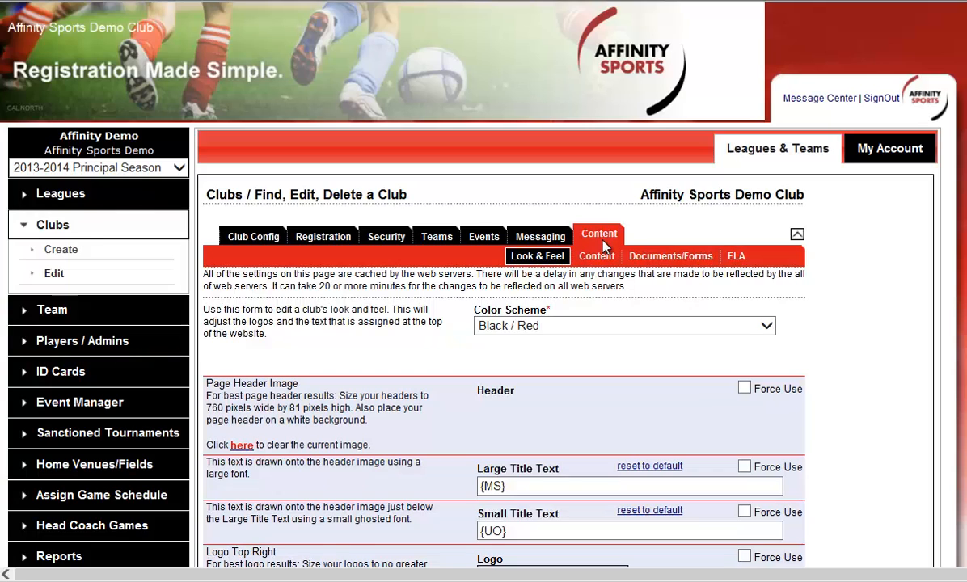
scroll(874, 333, down, 2)
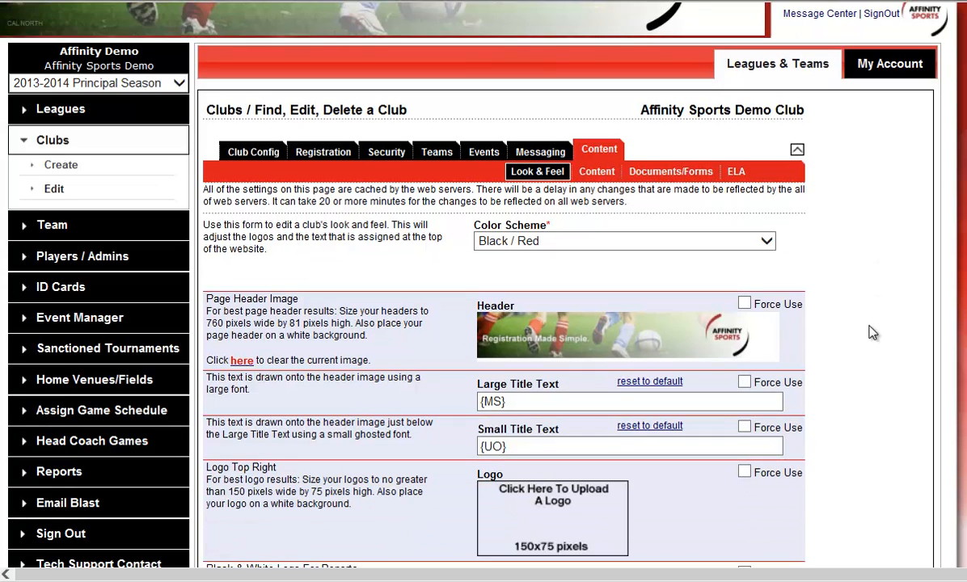
click(766, 241)
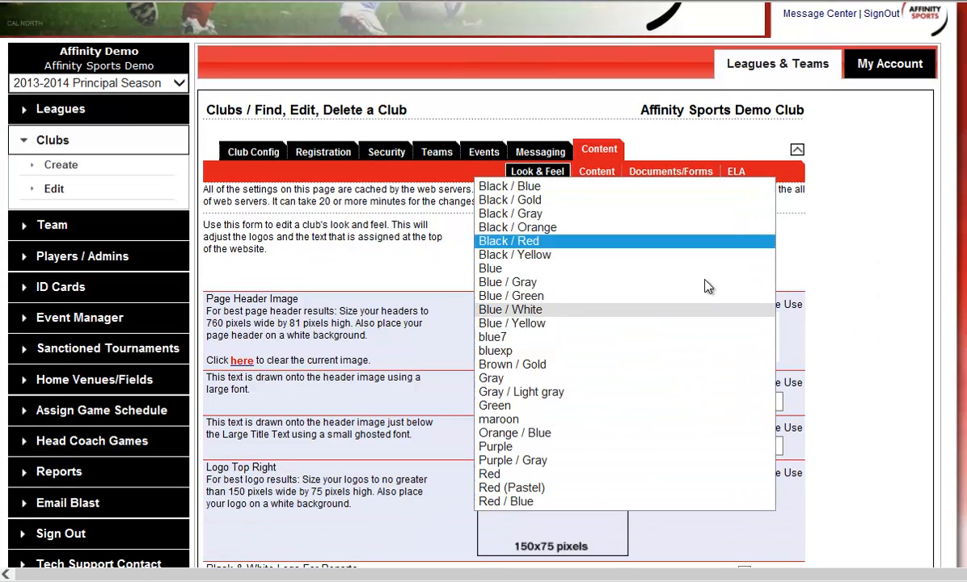
click(879, 221)
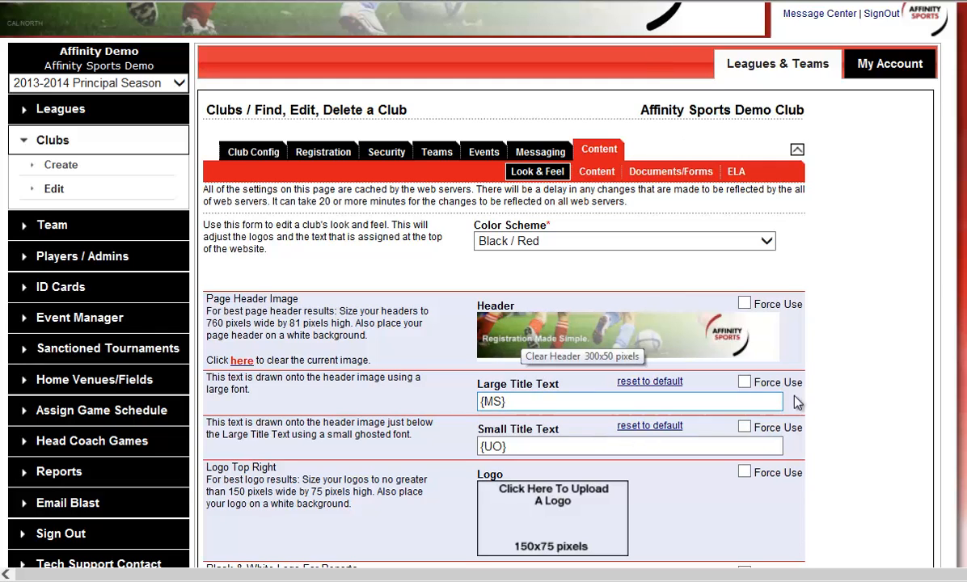
Step: Examine the title text, logo, ad space, registration image and signature settings on the Look & Feel page
scroll(881, 391, down, 3)
scroll(883, 393, down, 3)
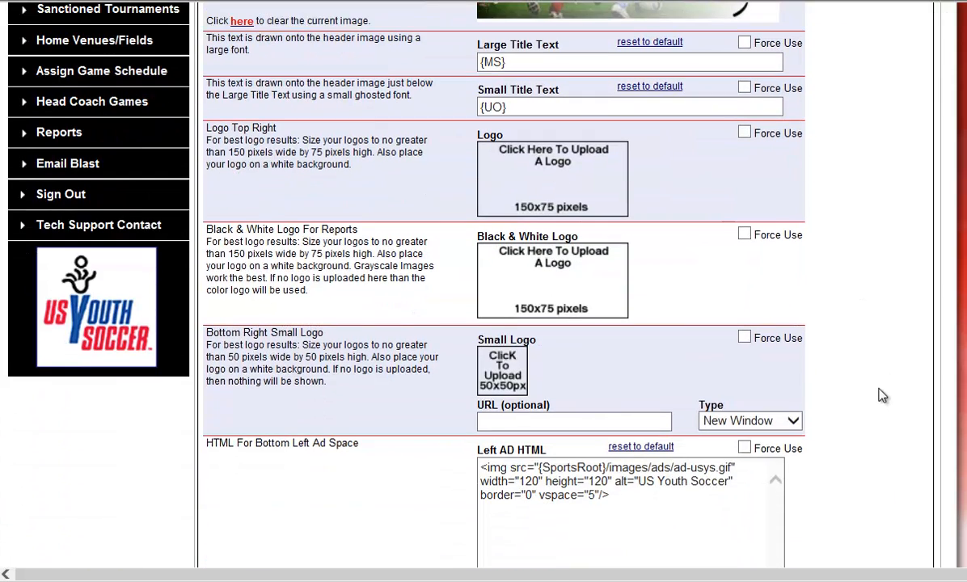
scroll(883, 395, down, 4)
scroll(883, 397, down, 3)
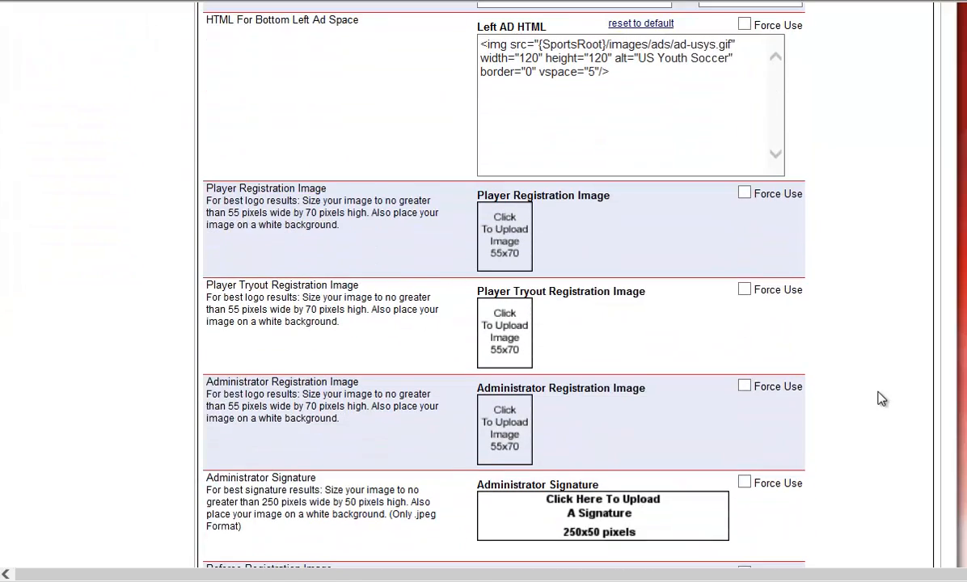
scroll(882, 399, down, 6)
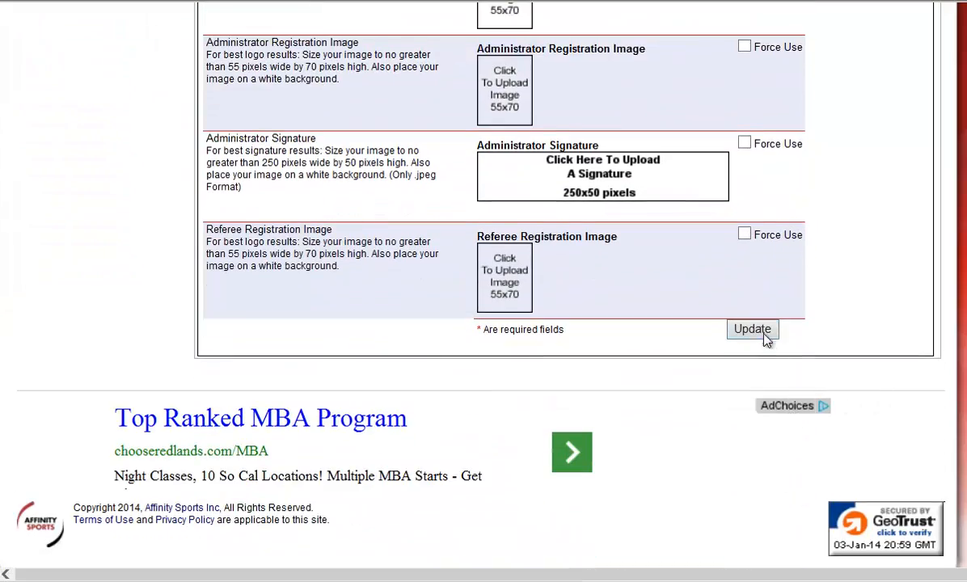
scroll(846, 332, up, 20)
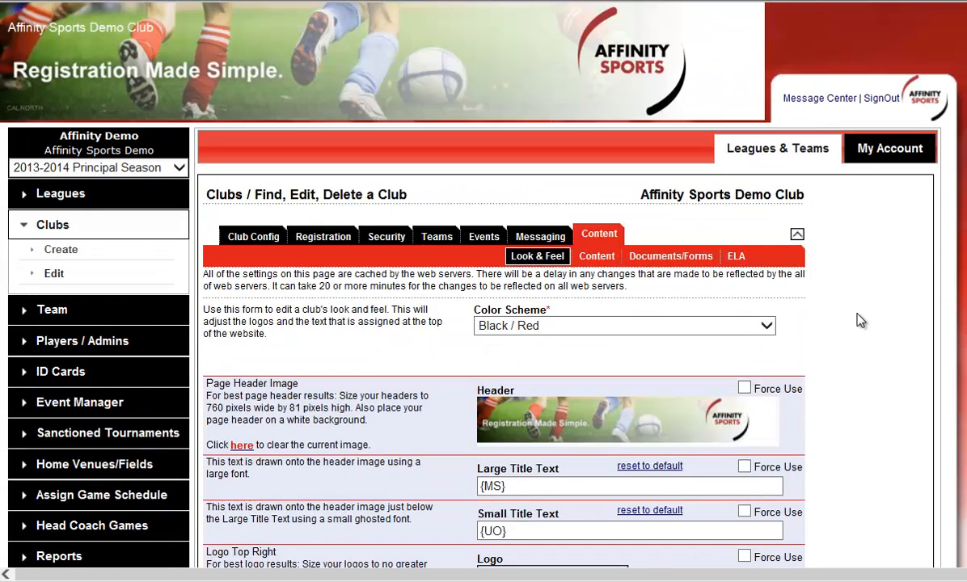
Step: View the club's Documents/Forms upload area and its ELA (Electronic Legal Agreement) settings
click(680, 256)
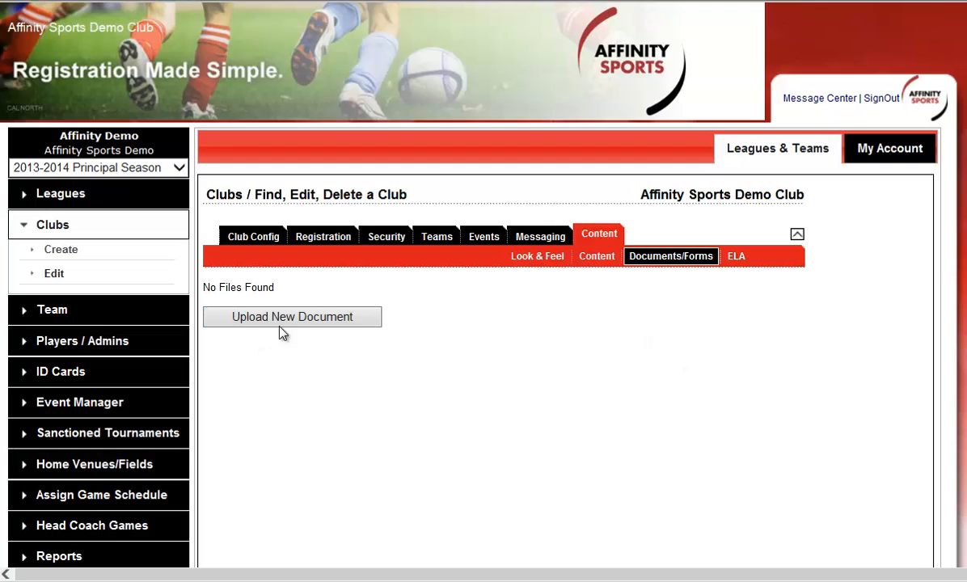
click(743, 263)
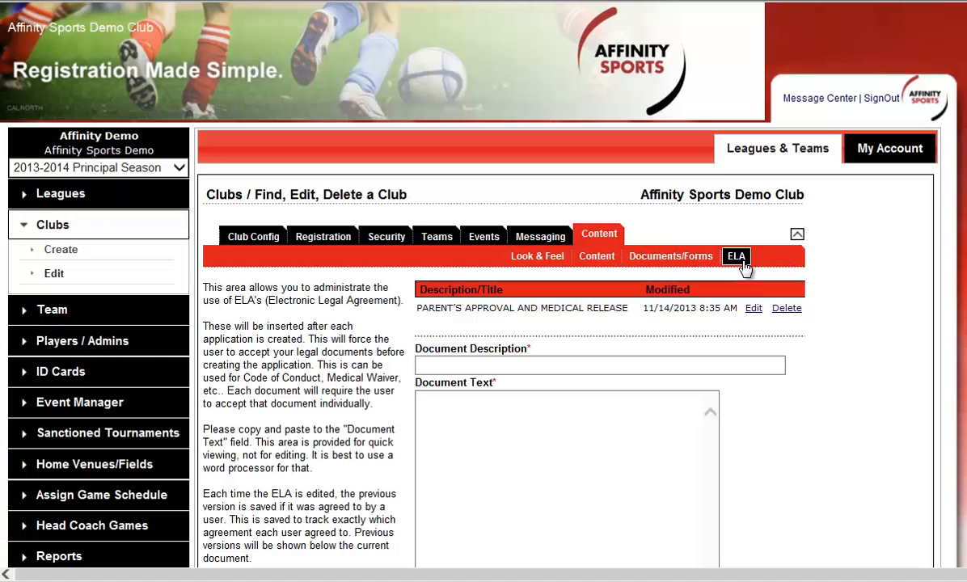
click(570, 440)
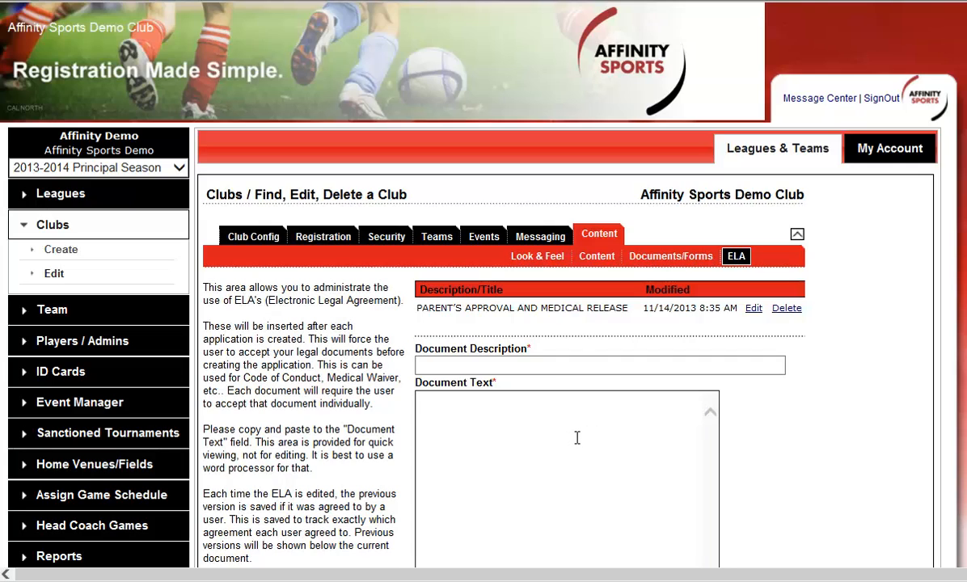
Step: Open the Player Registration Thank You message template and review its message body
click(536, 241)
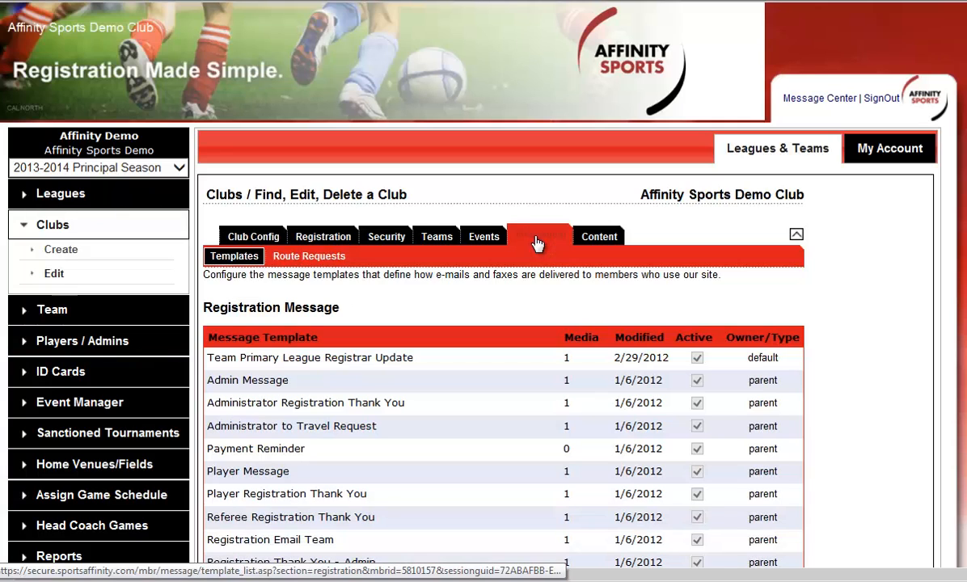
click(406, 494)
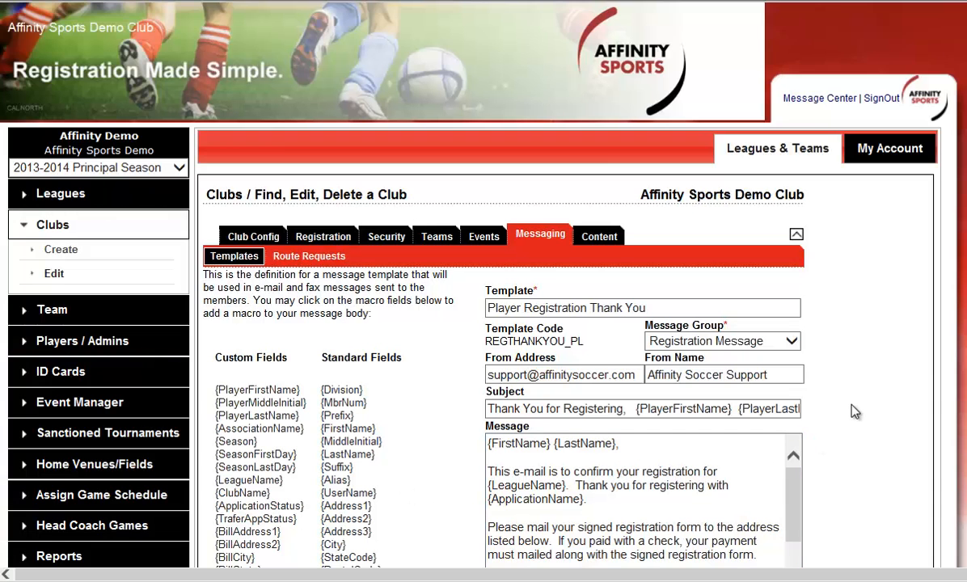
scroll(852, 406, down, 2)
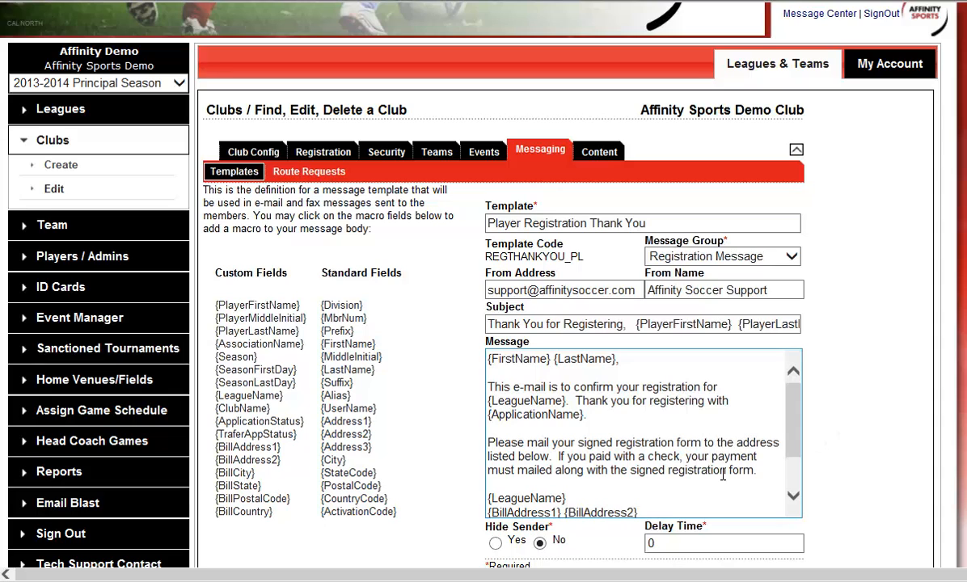
drag(639, 513, 506, 343)
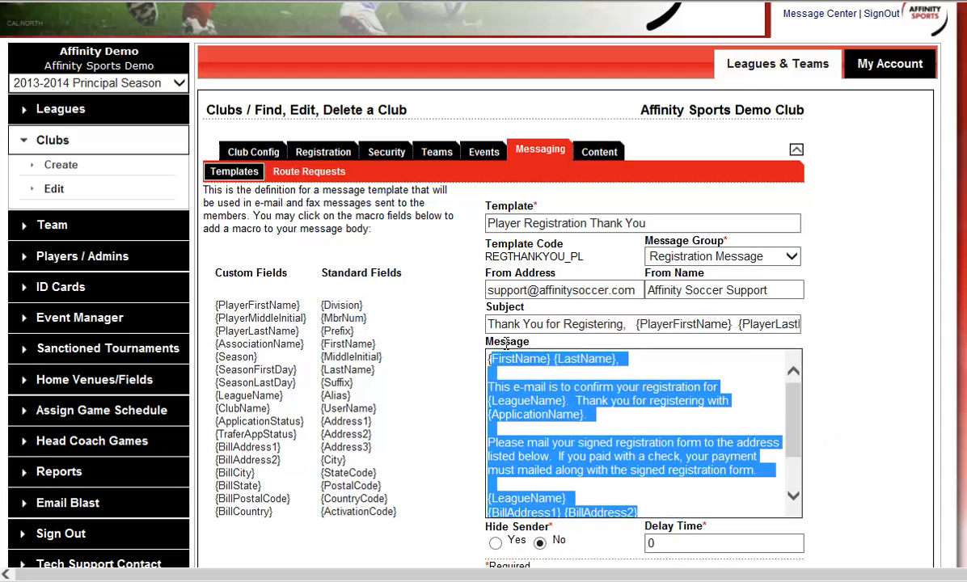
click(725, 435)
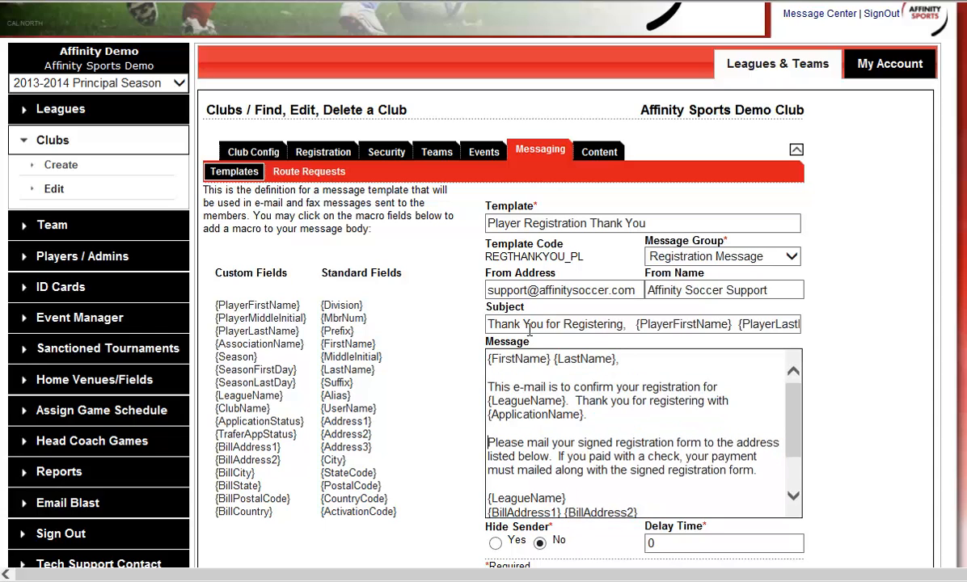
scroll(791, 416, down, 3)
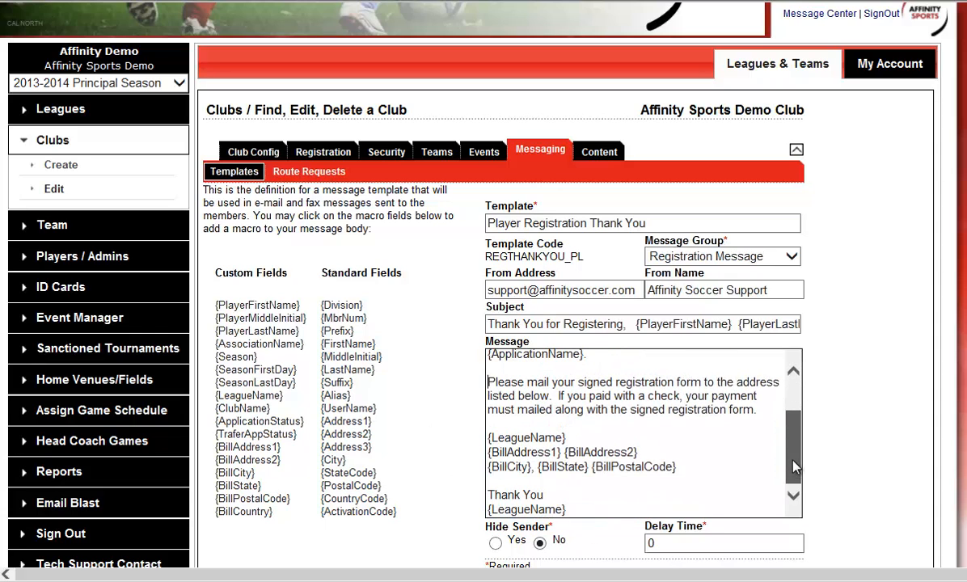
Step: Finish reviewing the Player Registration Thank You message and return to the club's general information
scroll(788, 400, up, 3)
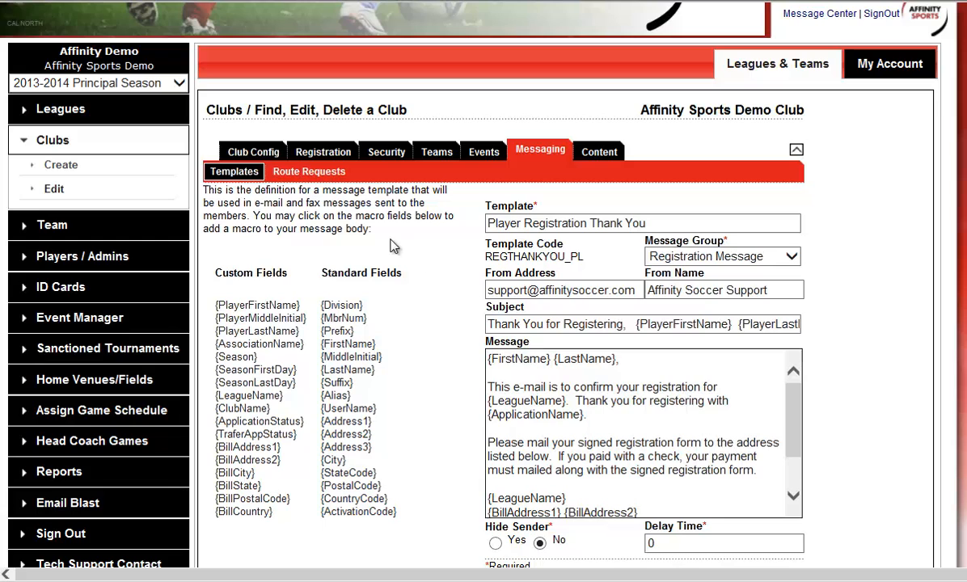
click(261, 159)
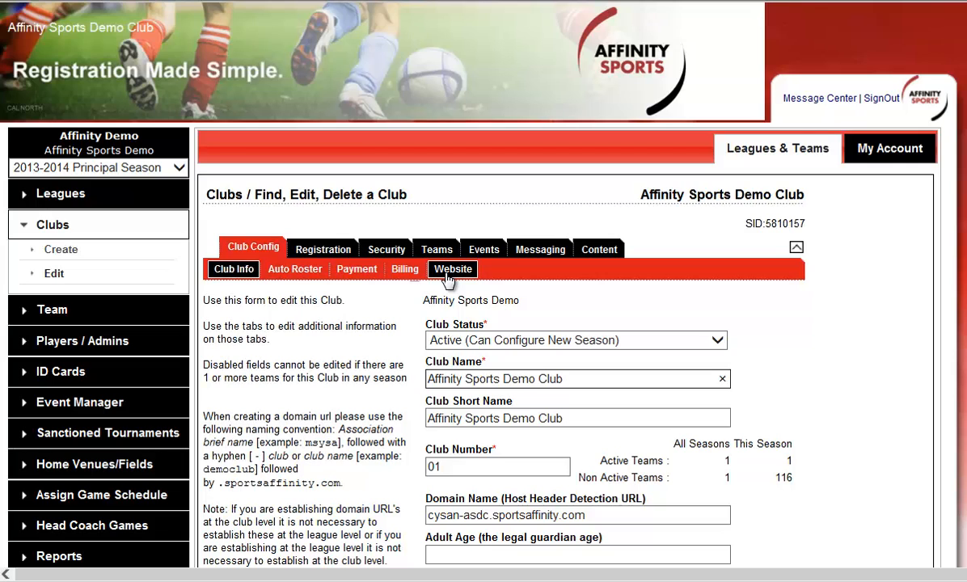
Step: Start adding a new player/administrator family and enter the parent's first and last name with the relation Mother
click(95, 343)
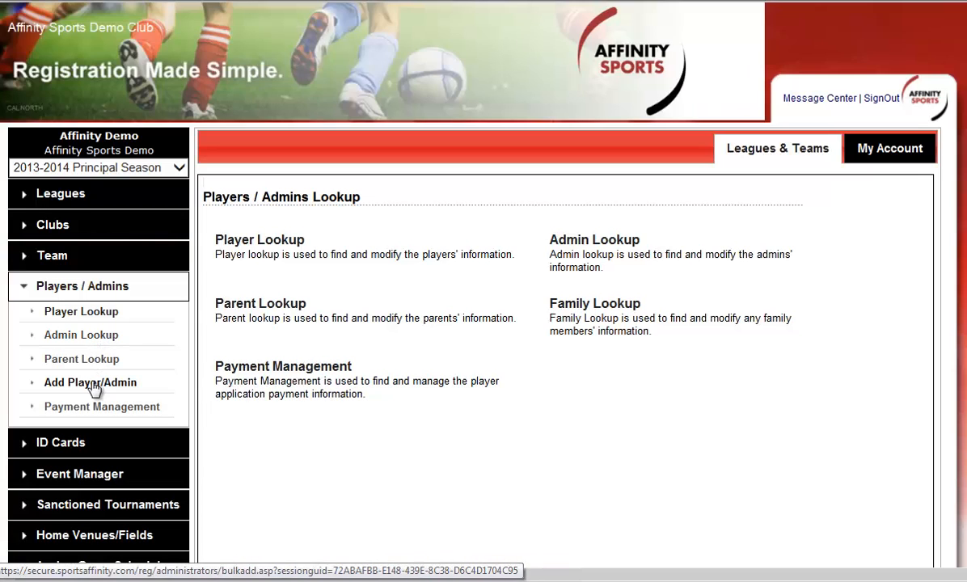
click(116, 385)
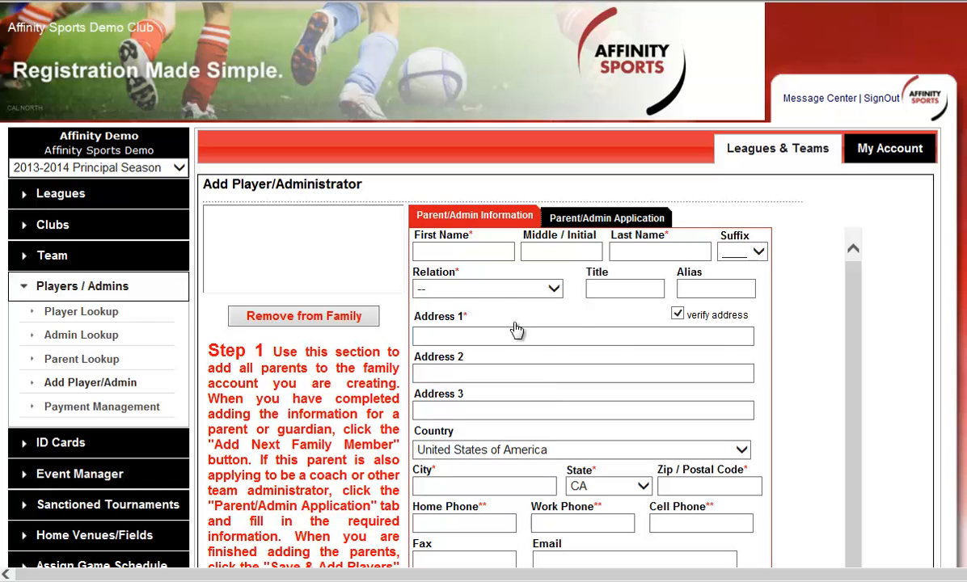
click(506, 252)
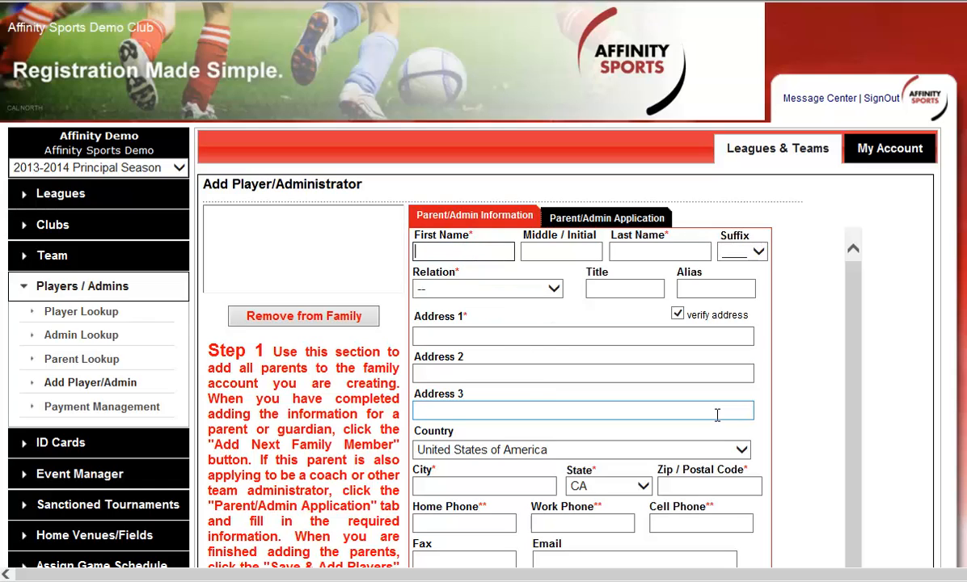
text(Natalie)
key(Tab)
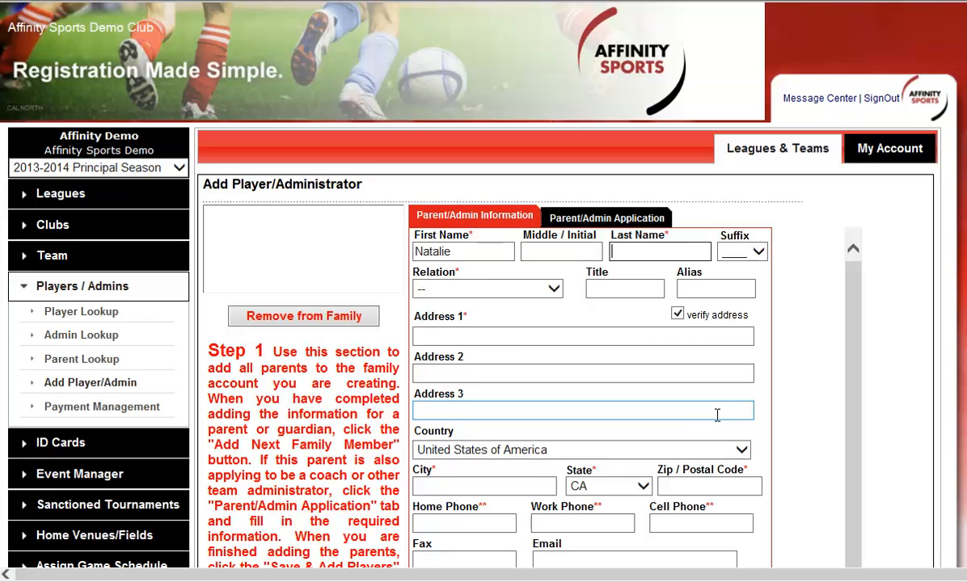
text(Test9304)
click(515, 293)
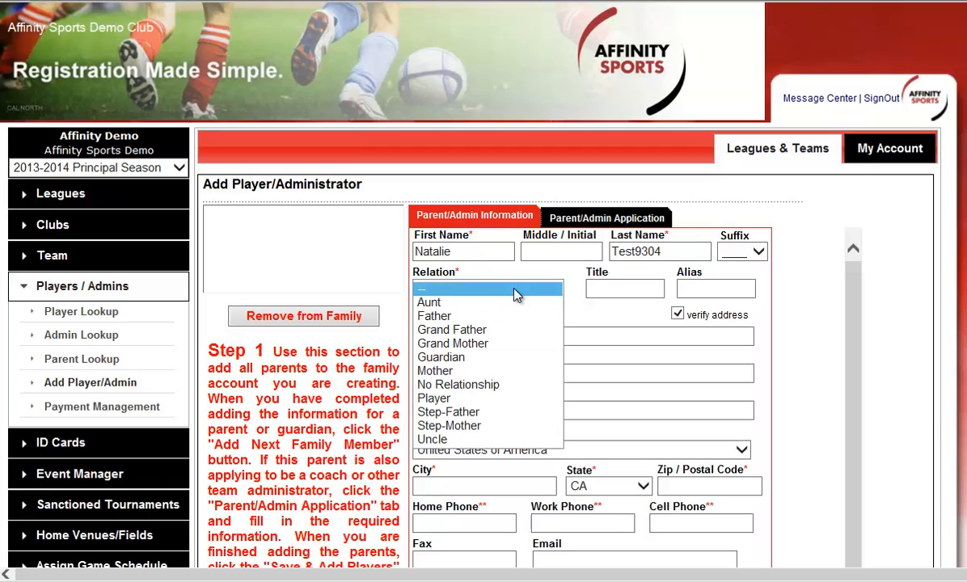
click(489, 371)
Step: Fill in the parent's street address, city and zip code
click(483, 338)
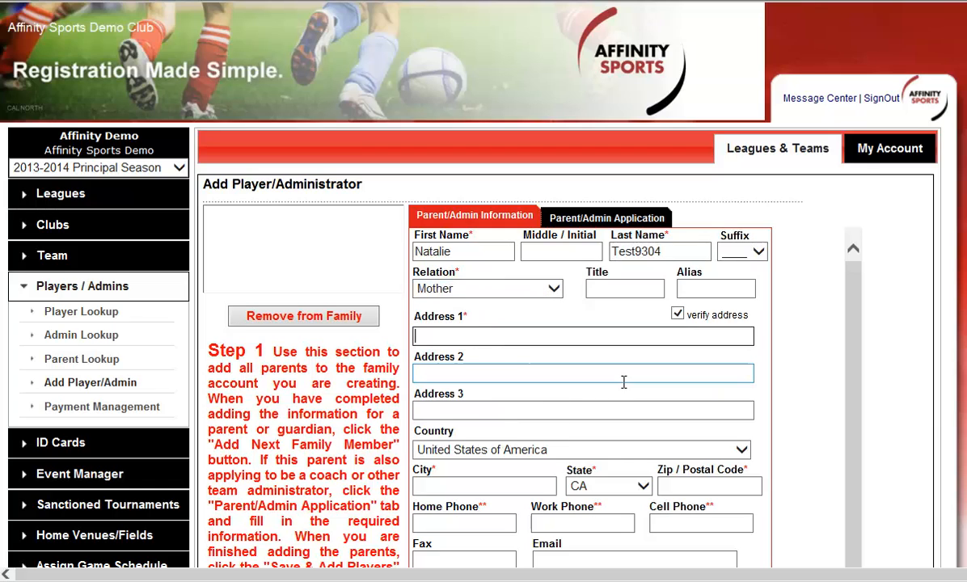
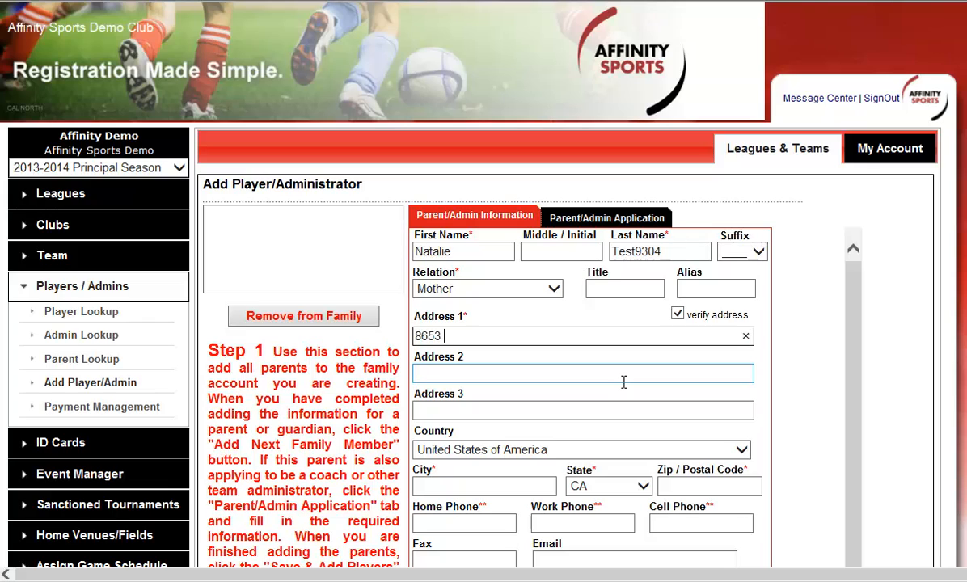
key(Tab)
key(Tab)
key(Tab)
key(Tab)
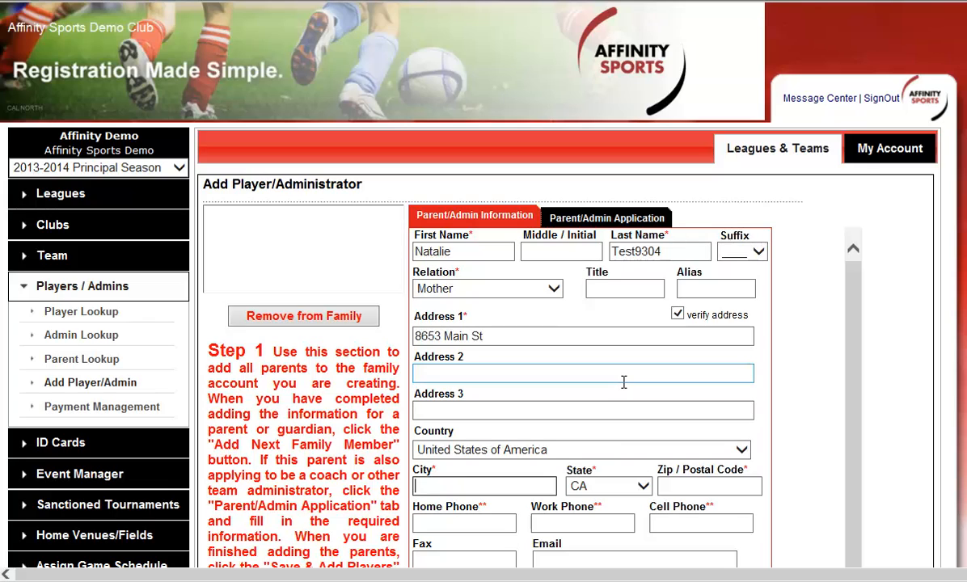
text(San Diego)
key(Tab)
key(Tab)
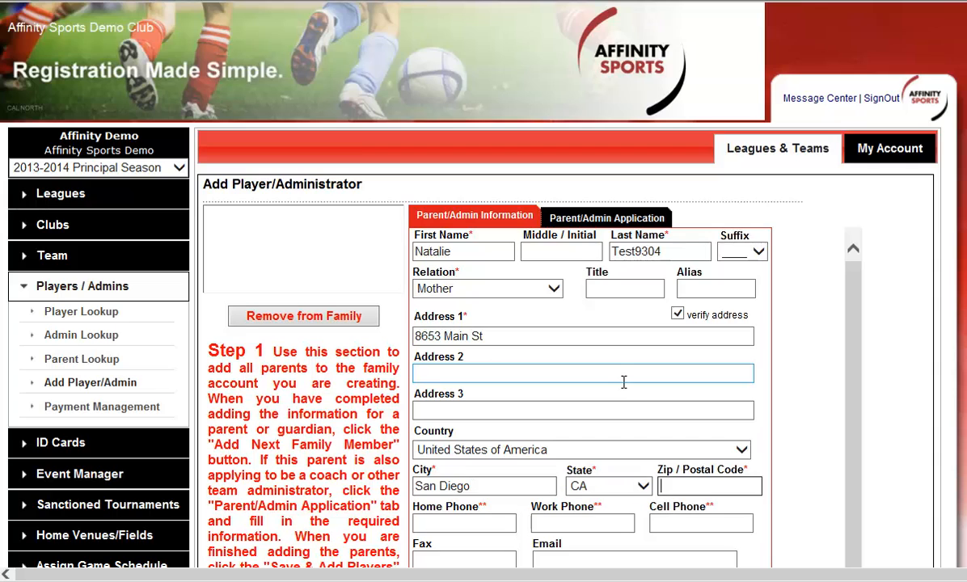
text(92008)
Step: Enter the parent's home phone number, add the parent to the family and save to continue to adding players
scroll(637, 358, down, 2)
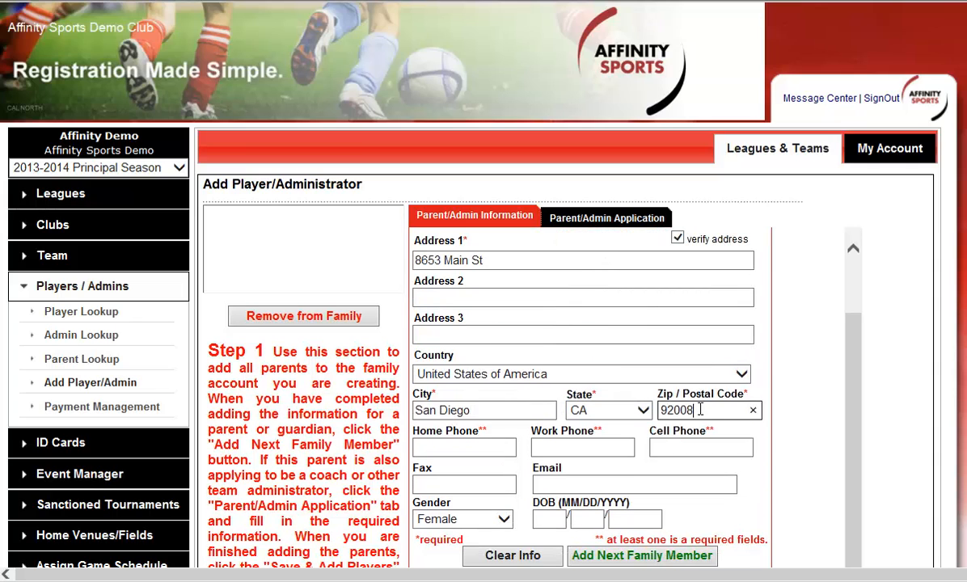
click(477, 448)
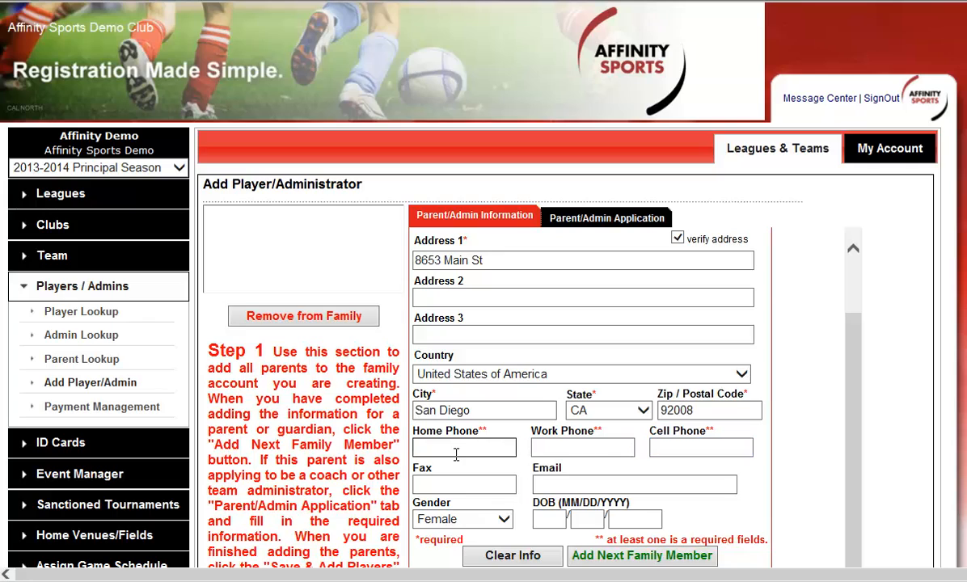
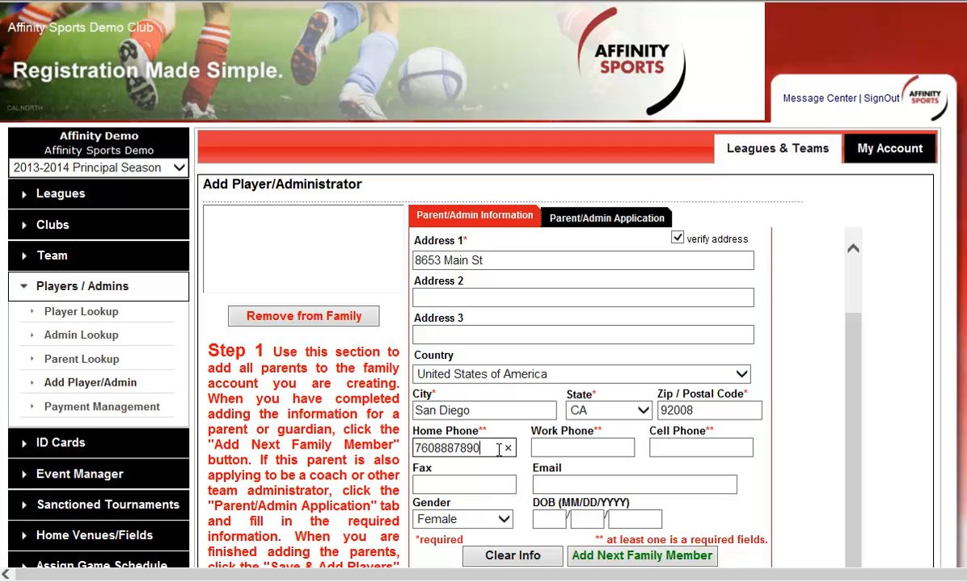
scroll(654, 483, down, 2)
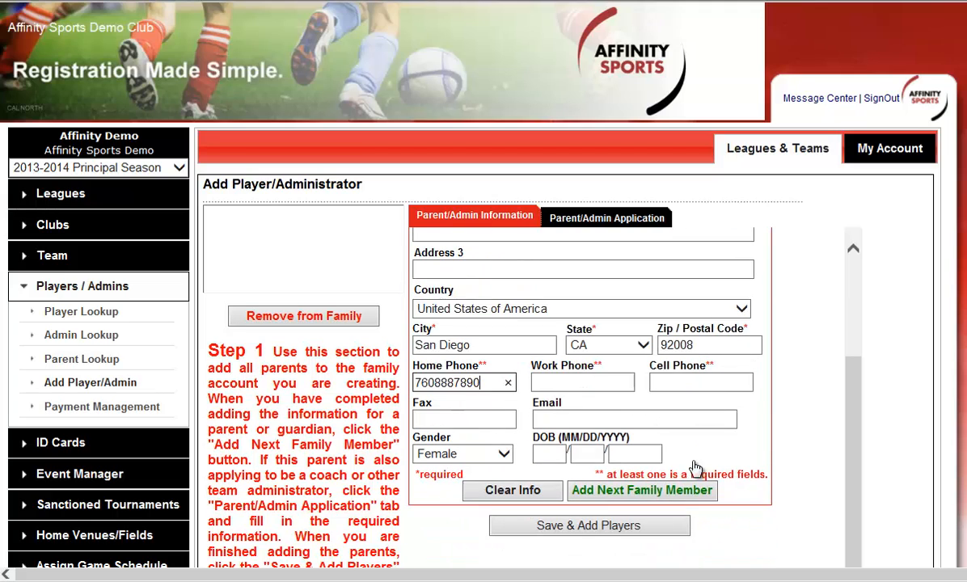
click(603, 422)
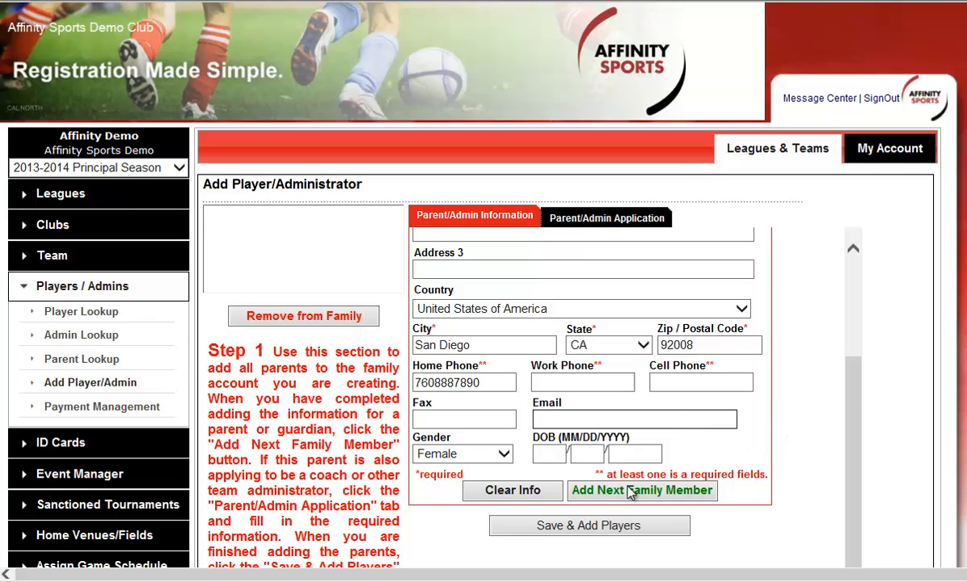
click(671, 495)
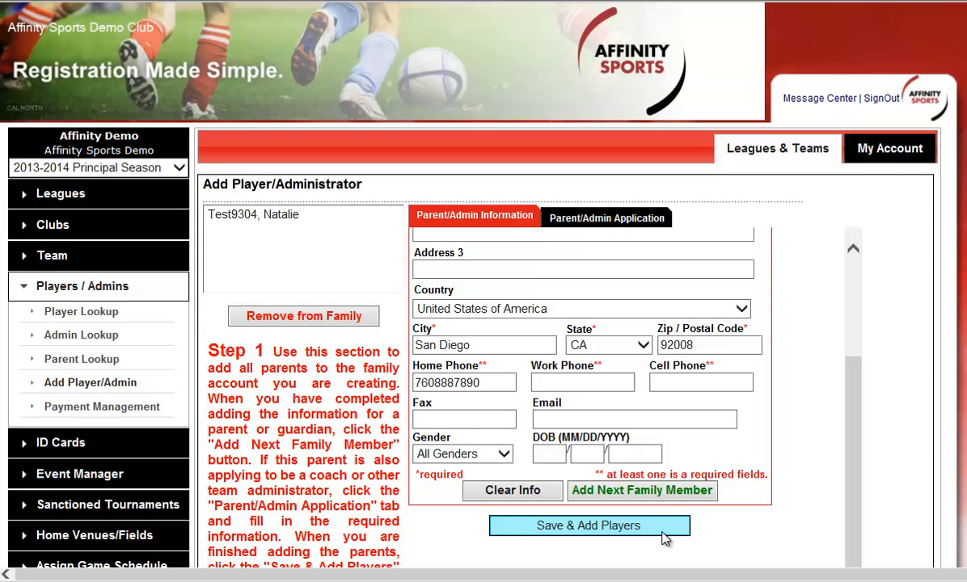
click(656, 530)
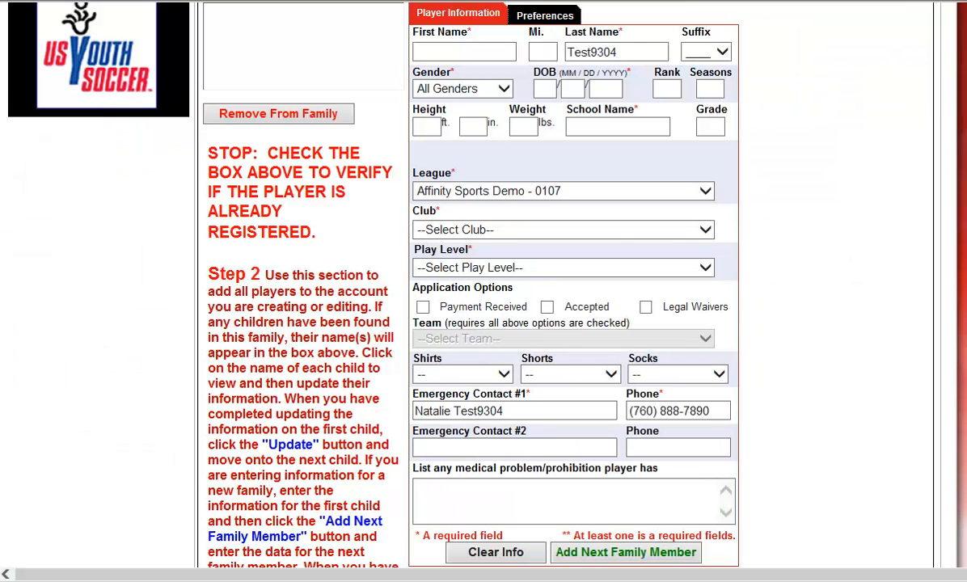
Step: Enter the player's first name and date of birth, set the gender to Male and the school name to School
scroll(809, 235, up, 1)
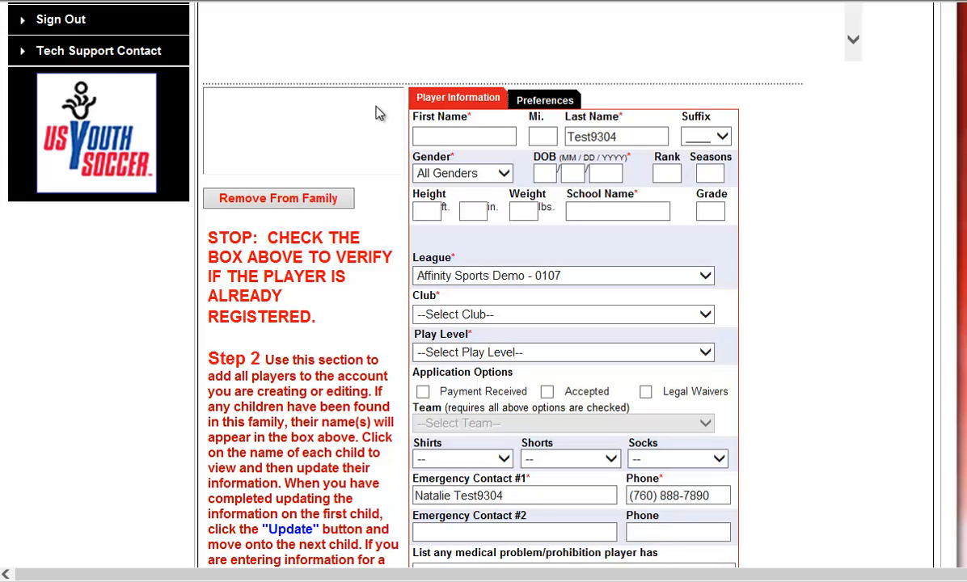
click(432, 134)
text(Tes)
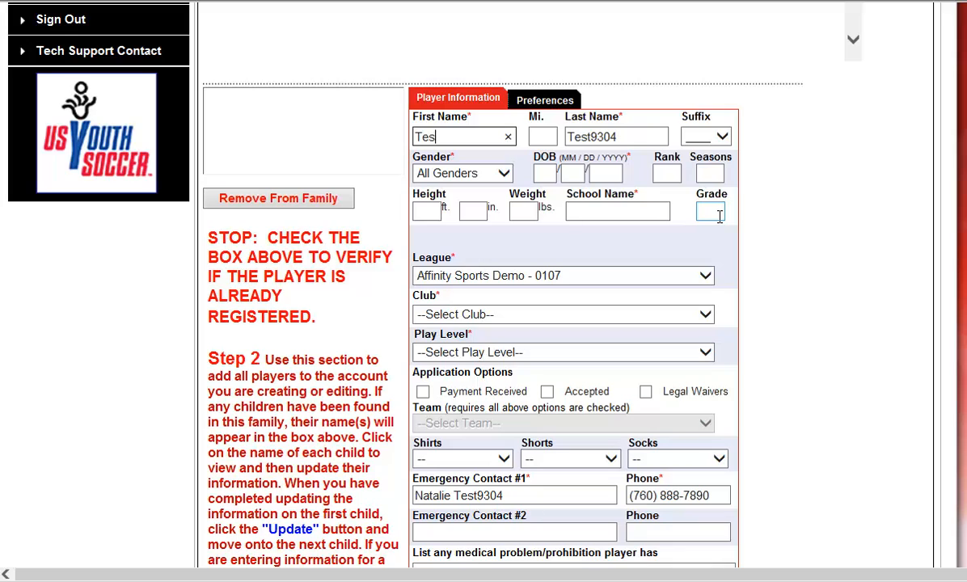
text(tplayer)
click(499, 172)
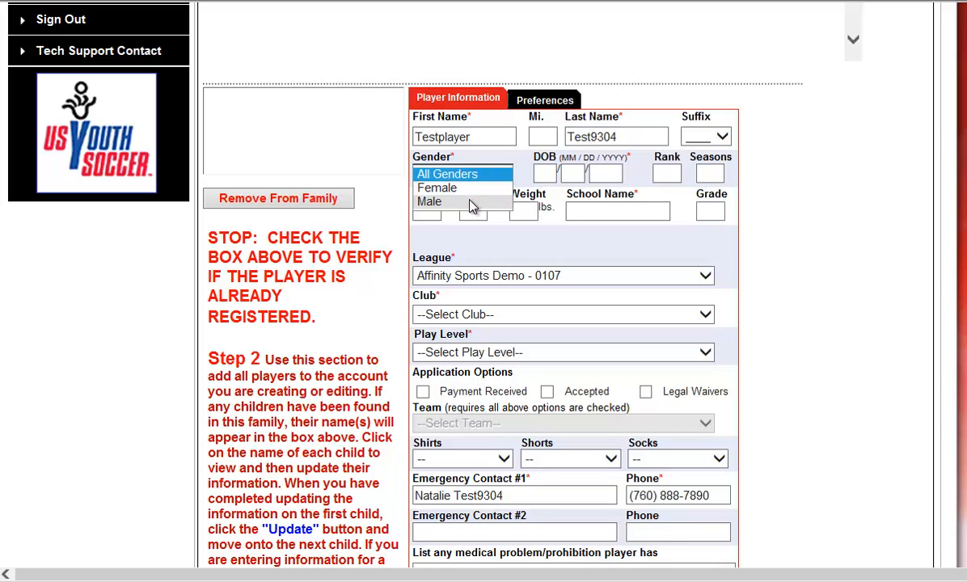
click(473, 202)
key(Tab)
text(04121999)
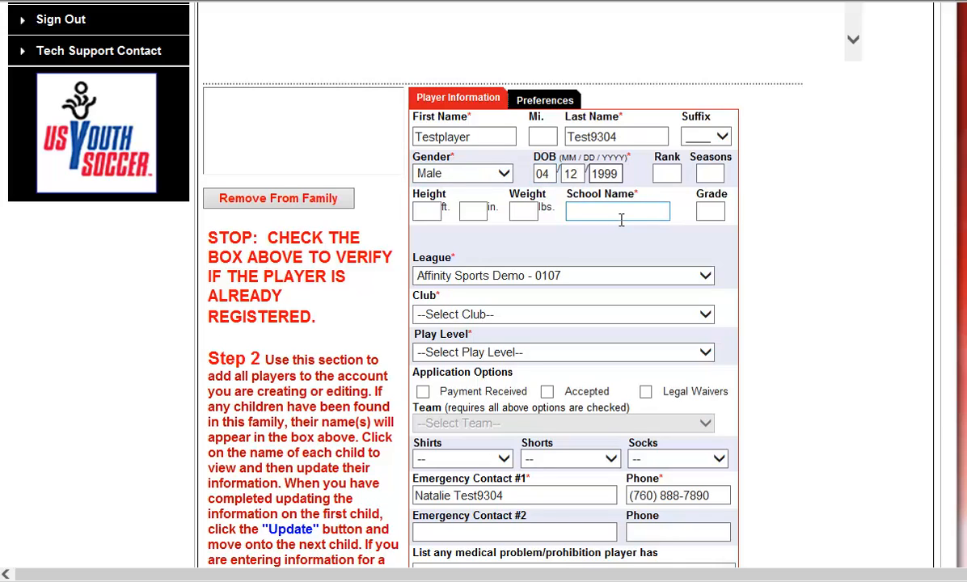
click(650, 205)
text(School)
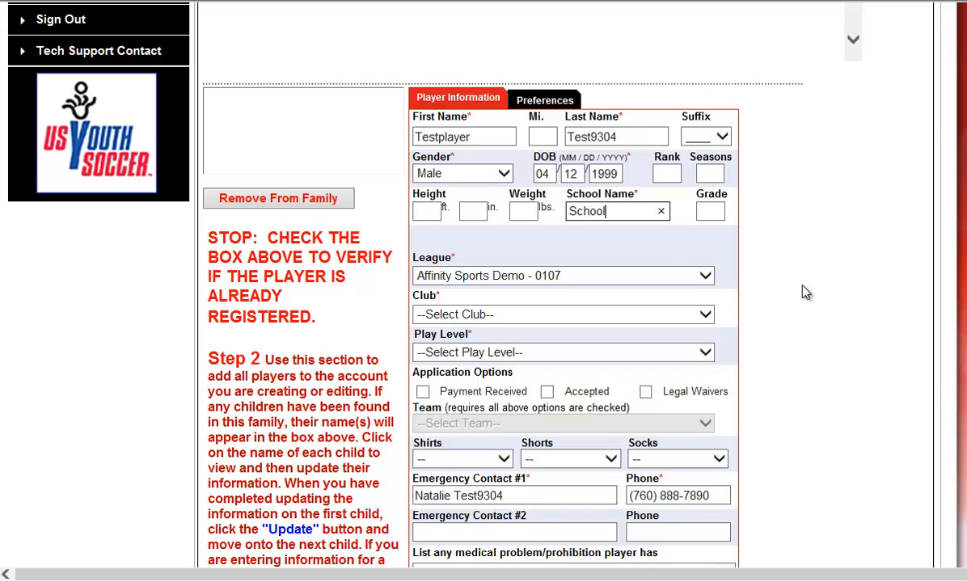
Step: Assign the player to Affinity Sports Demo Club with the Competitive play level and dismiss the add-on notification
scroll(769, 275, down, 1)
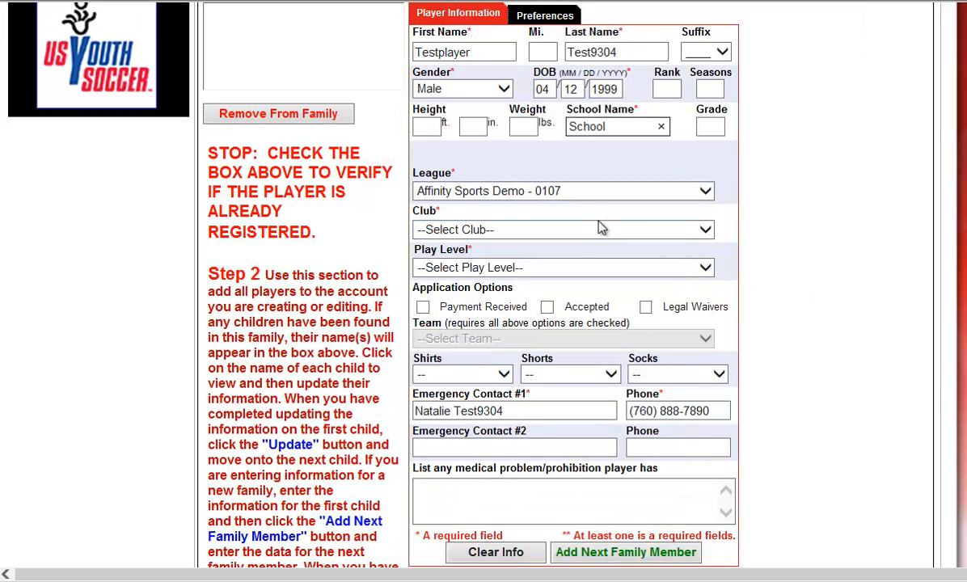
click(598, 230)
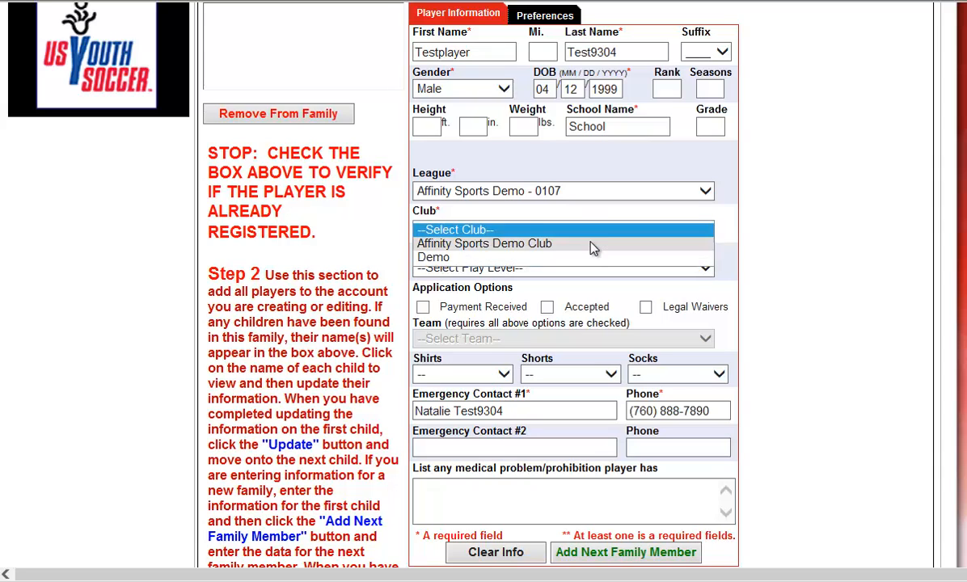
click(595, 243)
click(803, 247)
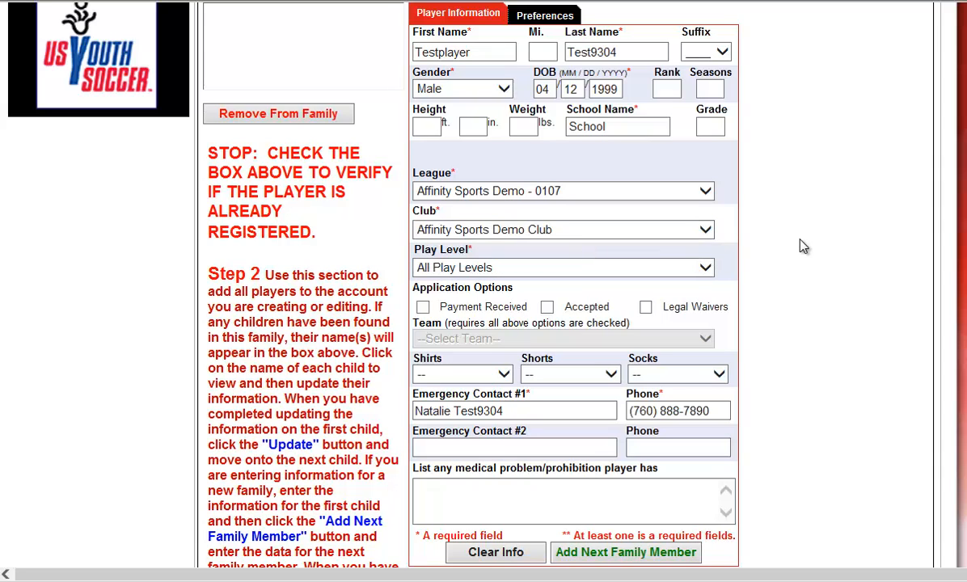
click(704, 268)
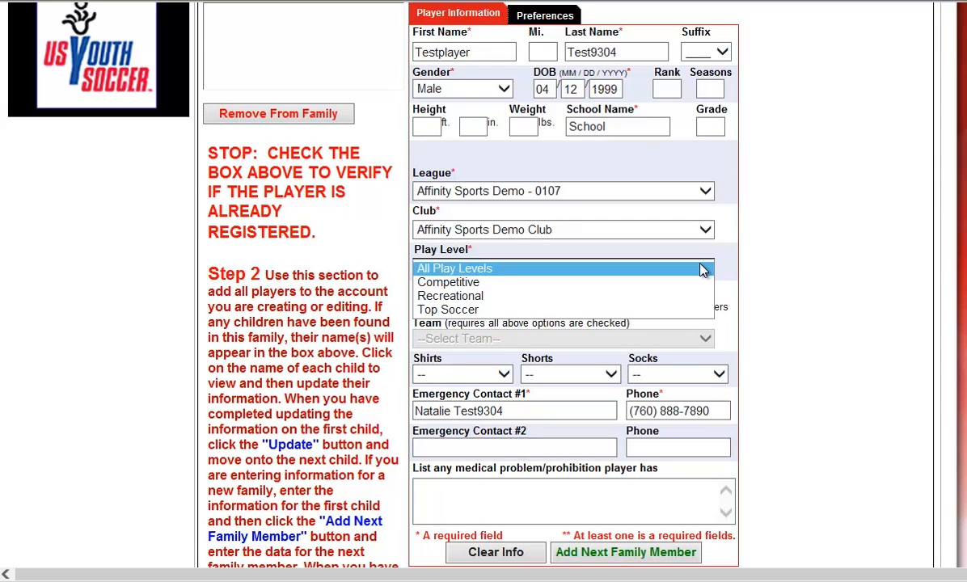
click(661, 288)
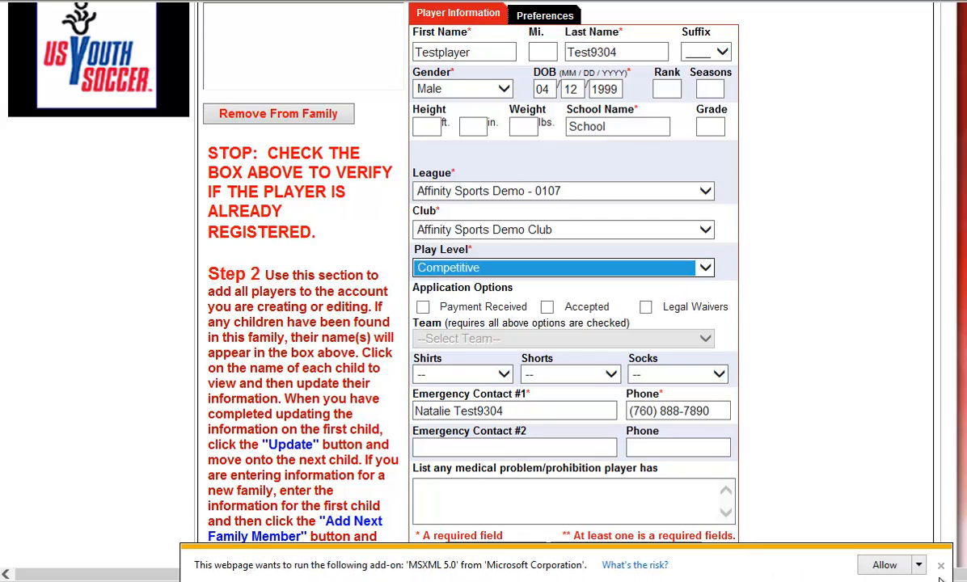
click(823, 354)
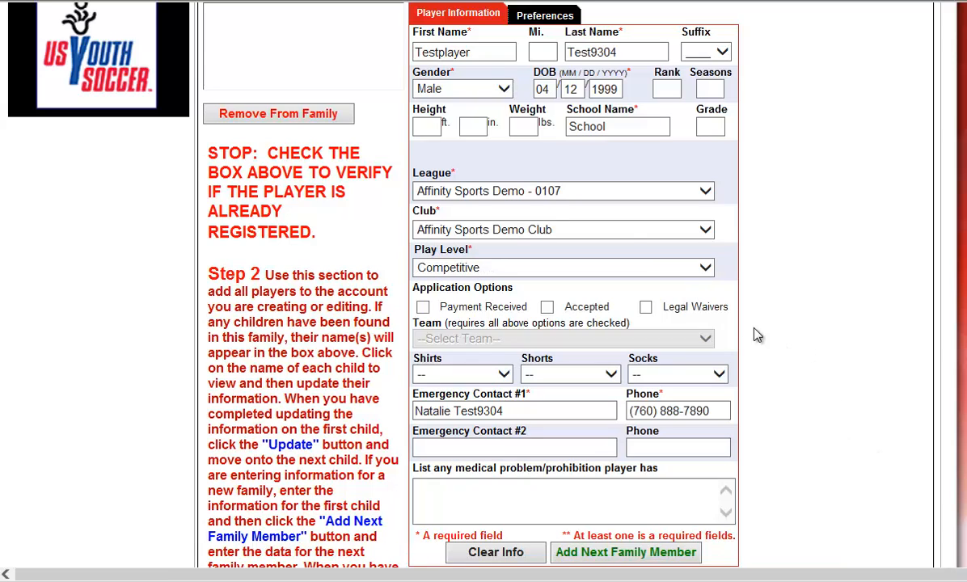
Step: Mark the application as Payment Received, Accepted and Legal Waivers, and assign the player to the Affinity Spor - BU17 team
click(524, 309)
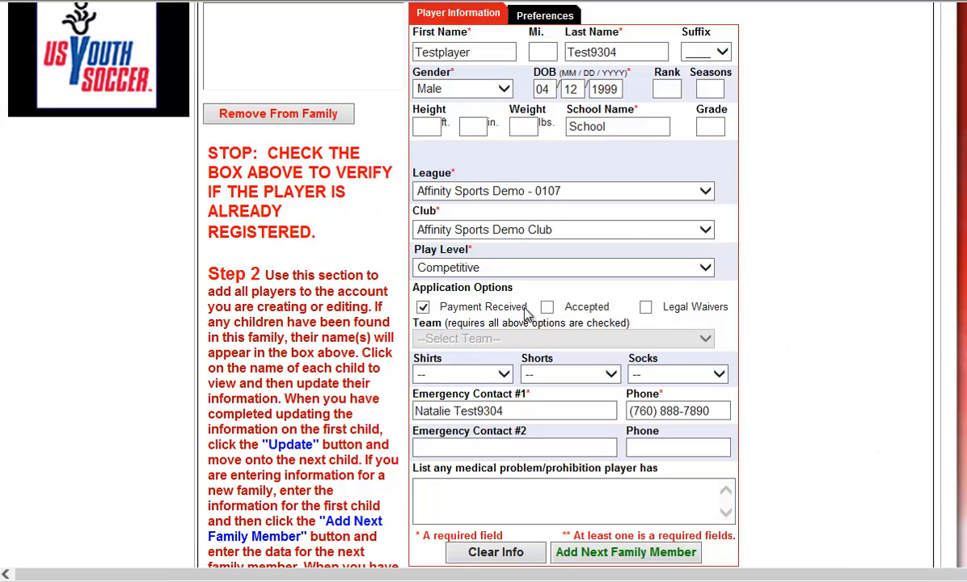
click(585, 309)
click(688, 309)
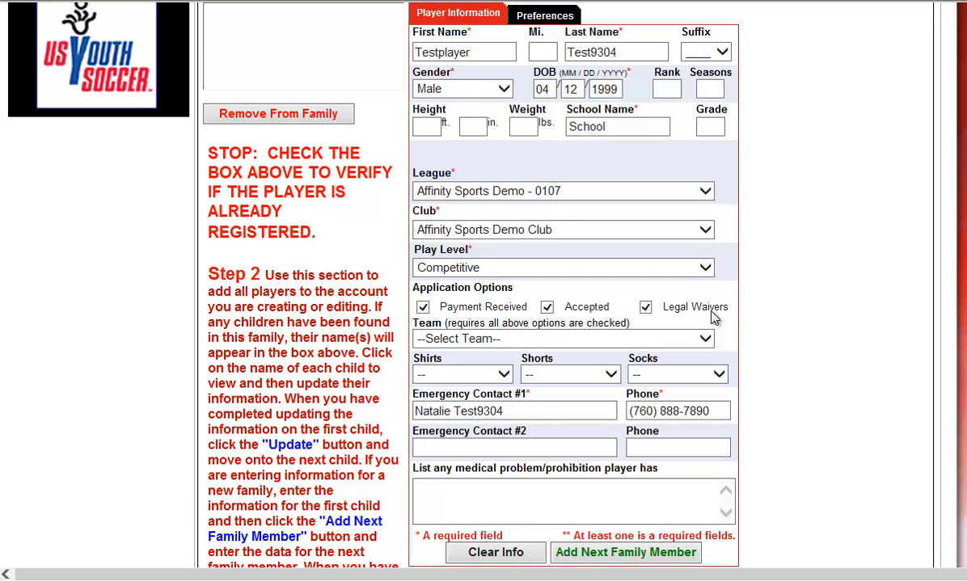
click(705, 339)
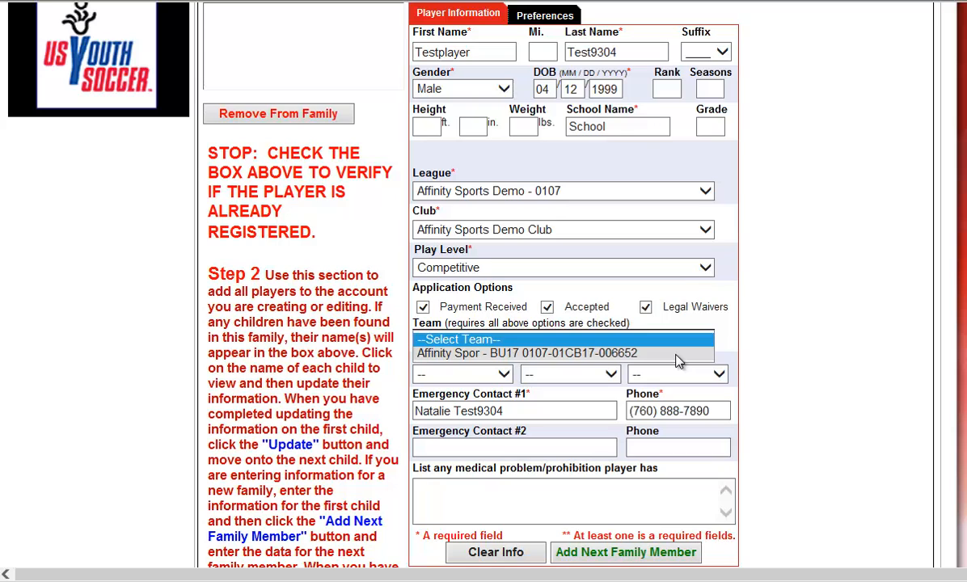
click(676, 355)
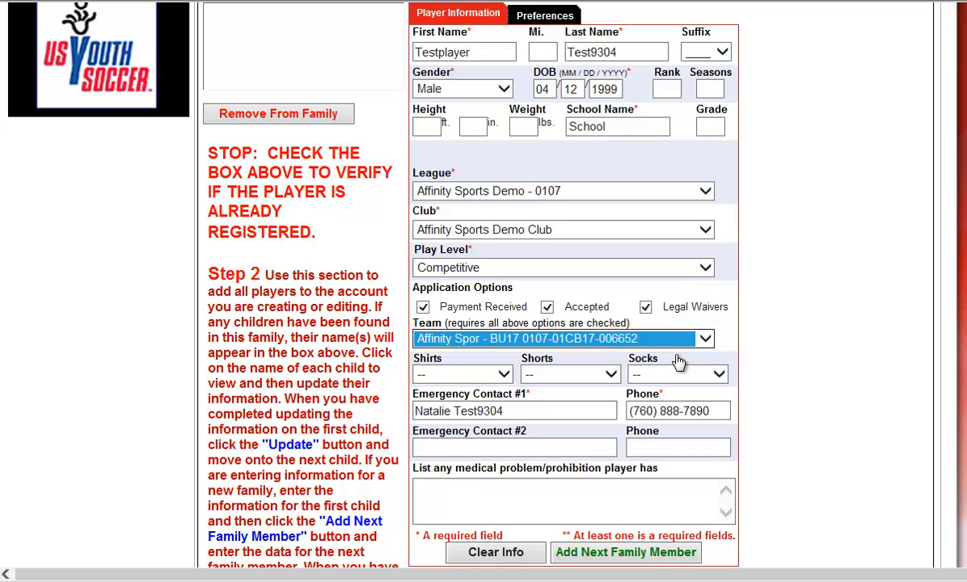
Step: Save the completed player registration and continue to the next family
scroll(814, 357, down, 2)
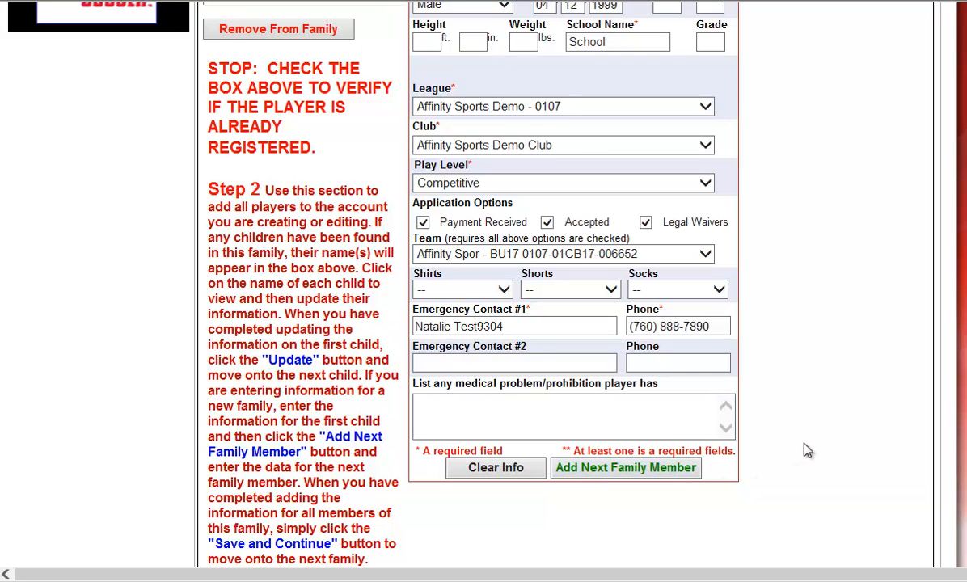
scroll(803, 449, down, 6)
click(561, 444)
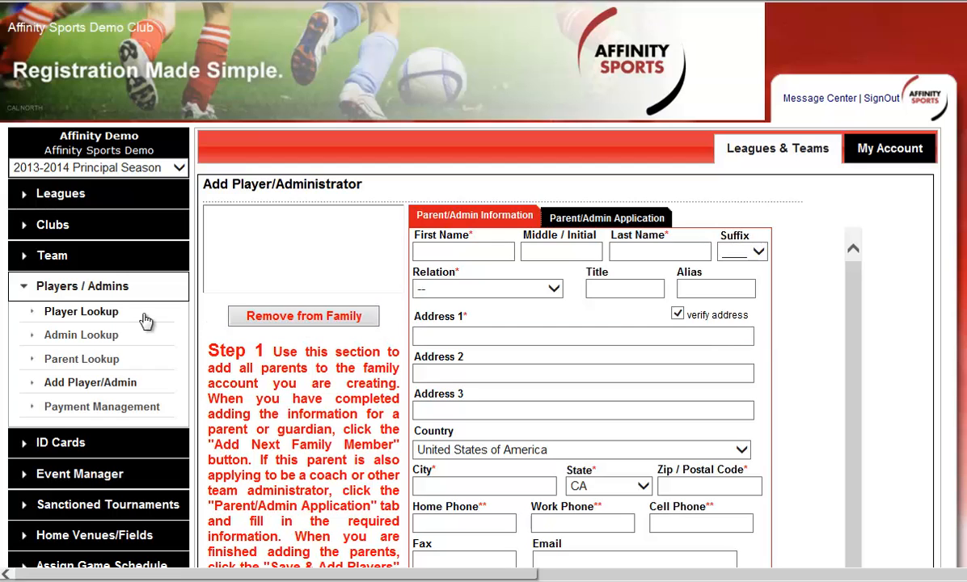
Step: Look up players with the play type Competitive and the gender Boys across all leagues and clubs
click(85, 315)
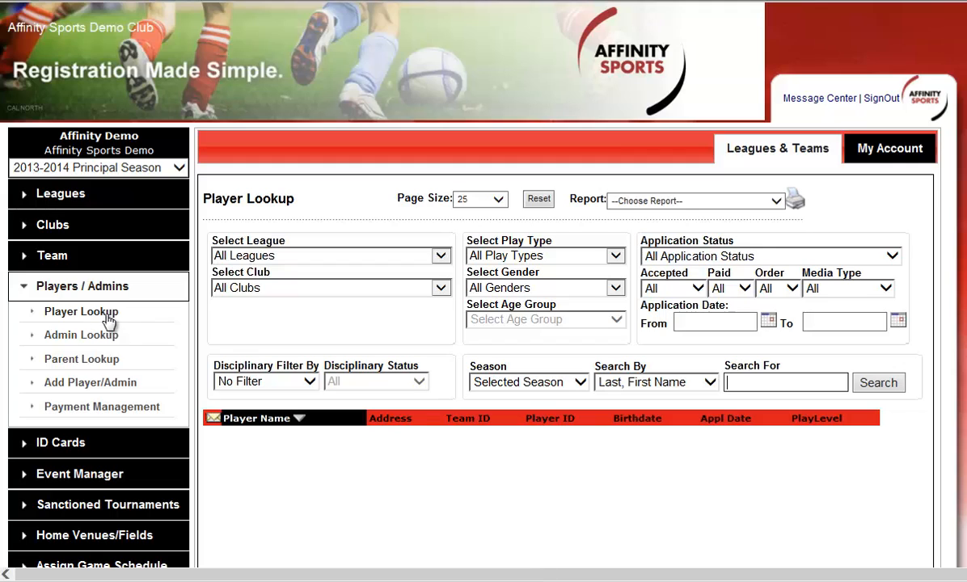
click(558, 257)
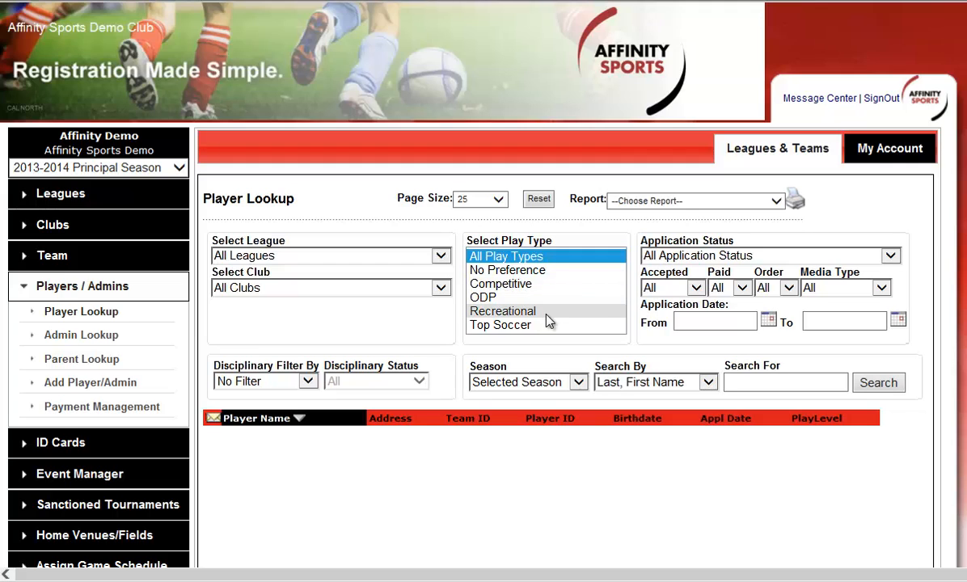
click(546, 284)
click(545, 290)
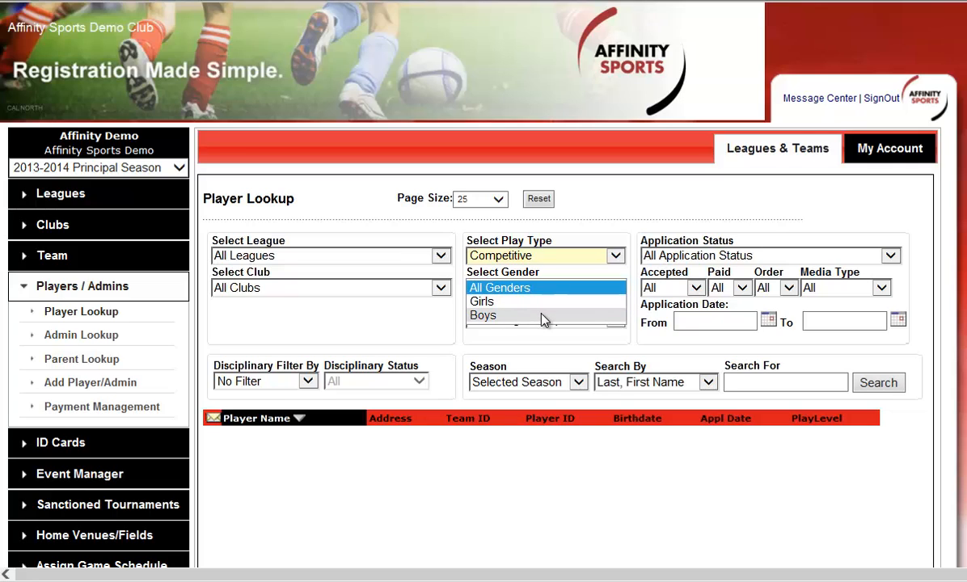
click(543, 317)
click(543, 320)
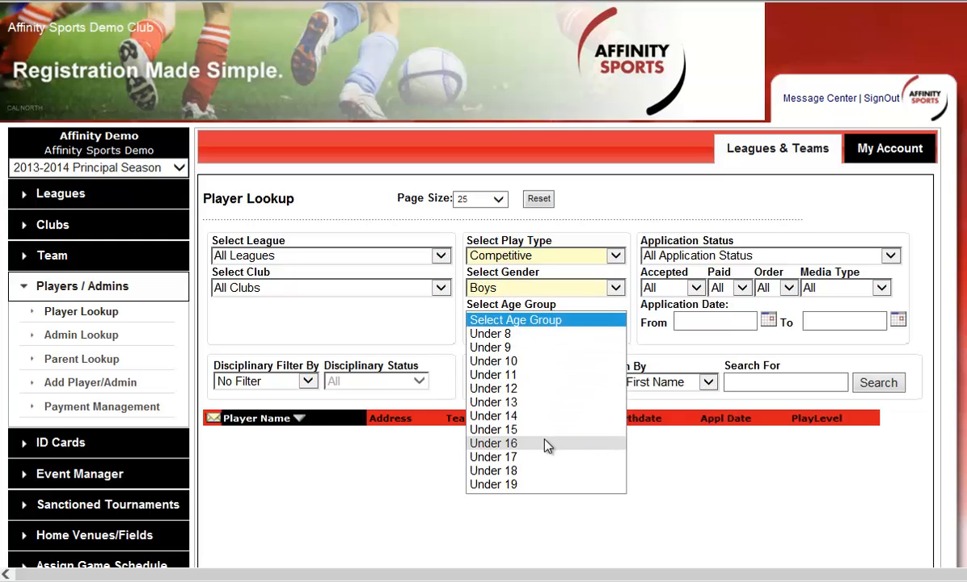
click(576, 289)
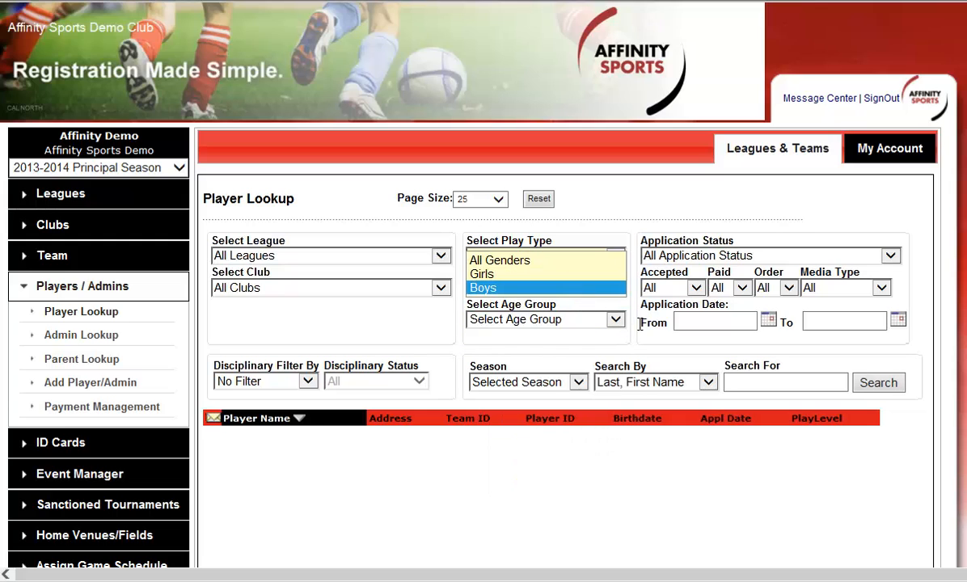
click(664, 228)
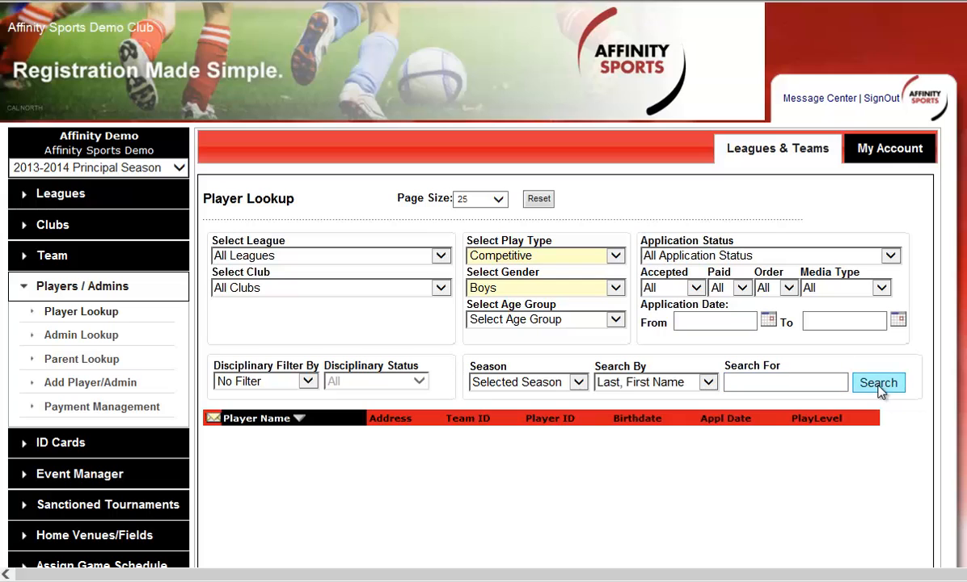
click(879, 385)
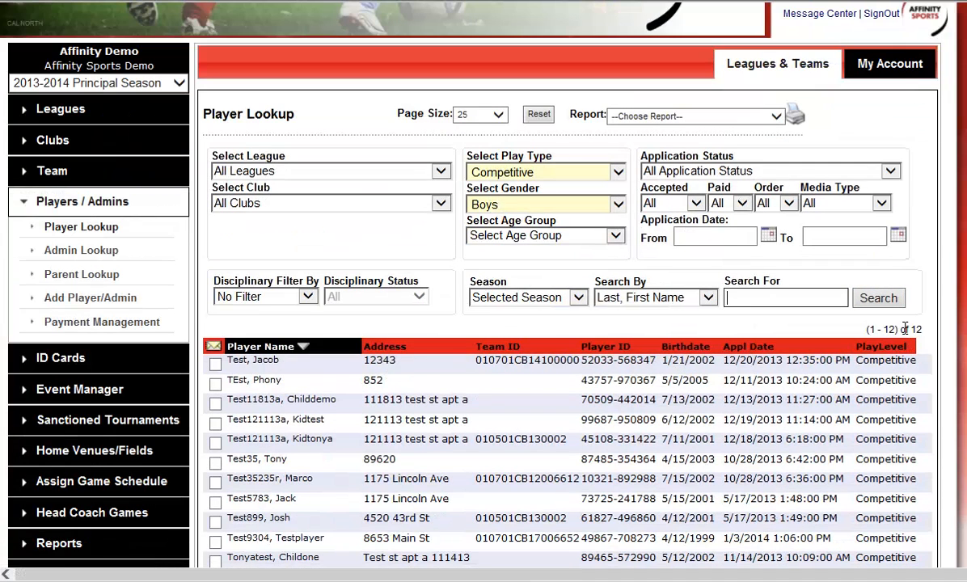
Step: Select all players in the lookup results and start an email to them
scroll(651, 315, down, 2)
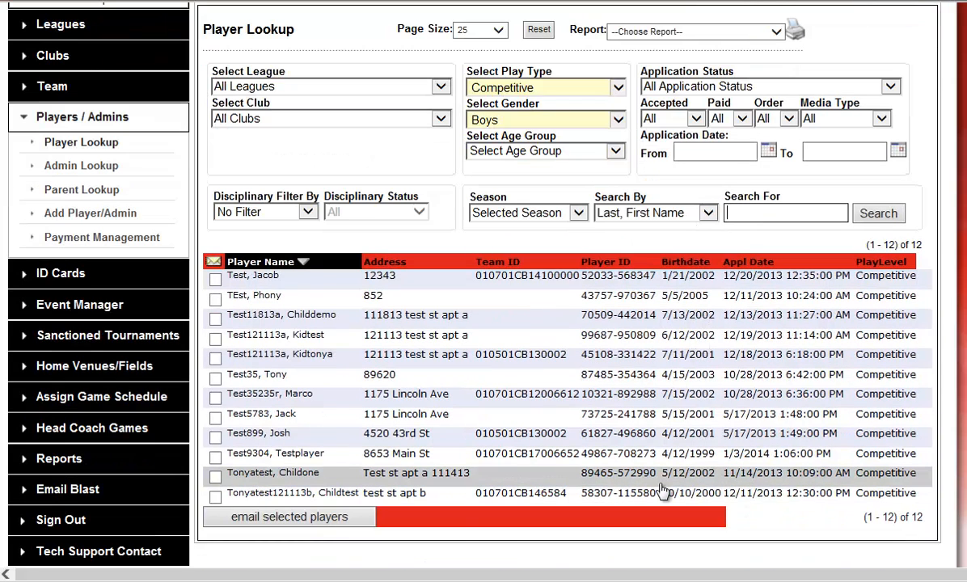
click(214, 262)
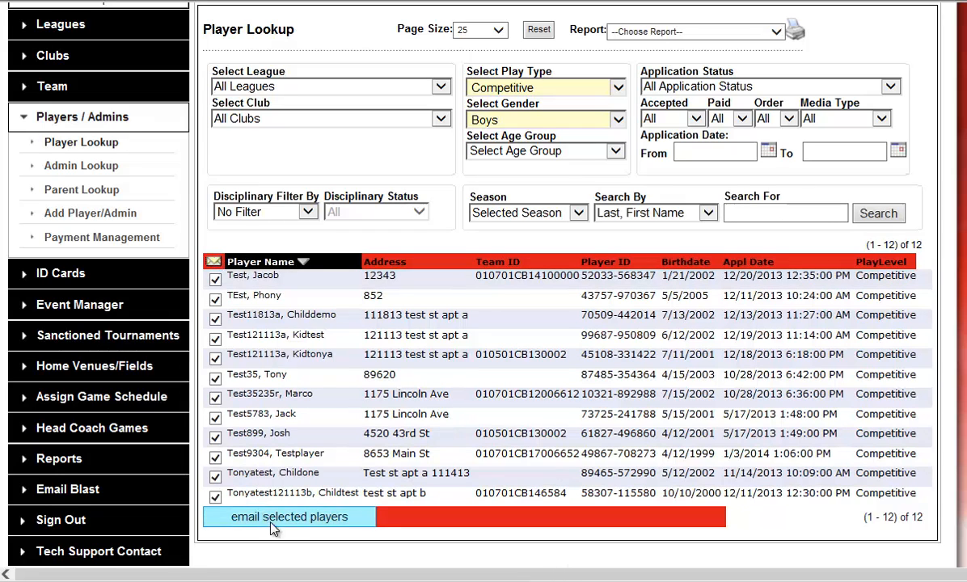
click(295, 523)
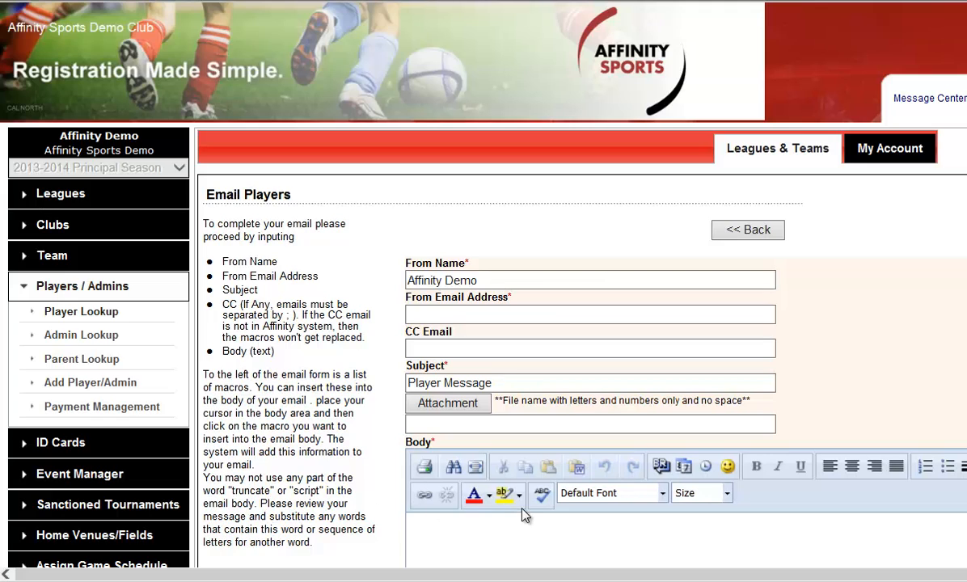
Step: Change the From Name of the player email to Affinity Sports
triple_click(516, 278)
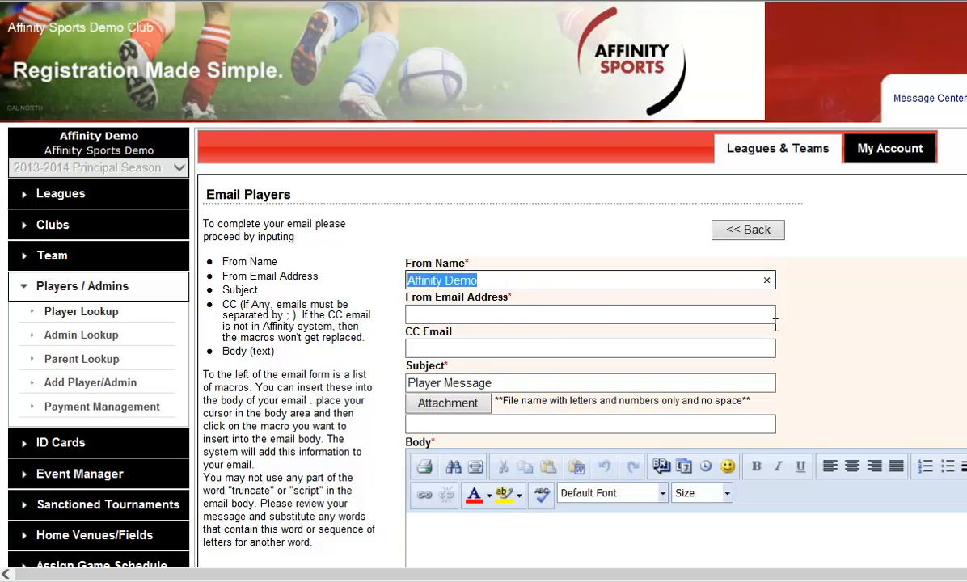
text(Affin)
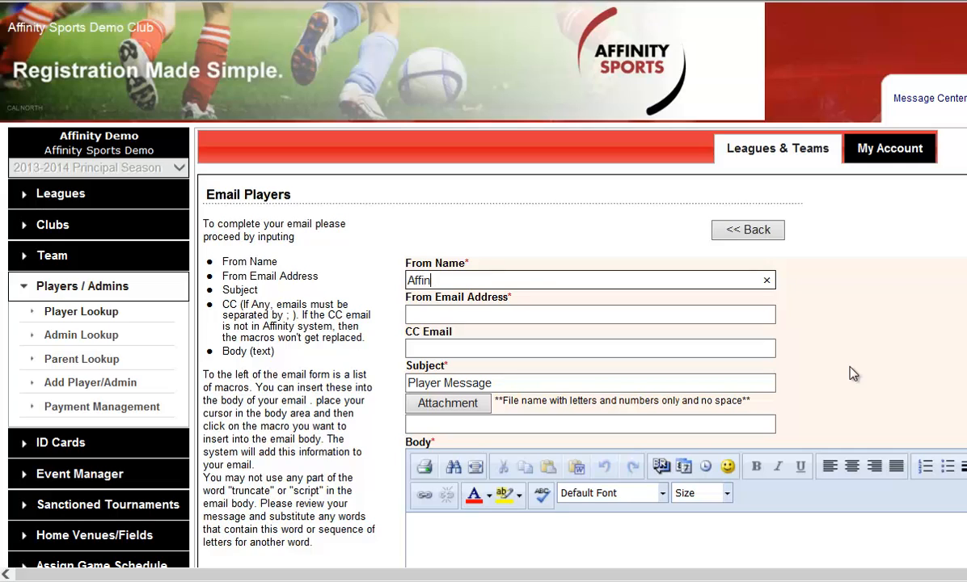
text(ity Sports)
key(Tab)
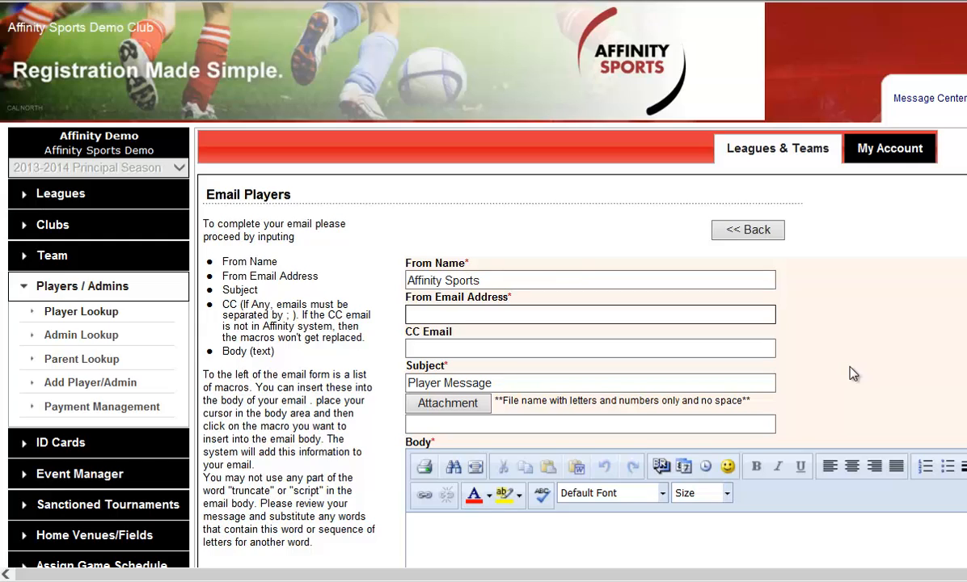
Step: Browse for a file to attach to the player email, and close the upload without choosing one
drag(542, 387, 378, 380)
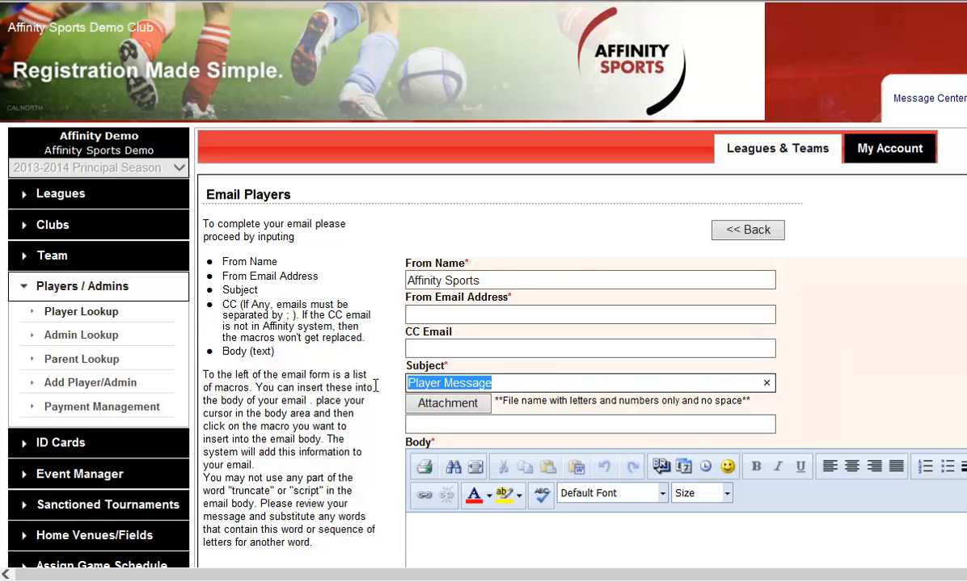
click(459, 404)
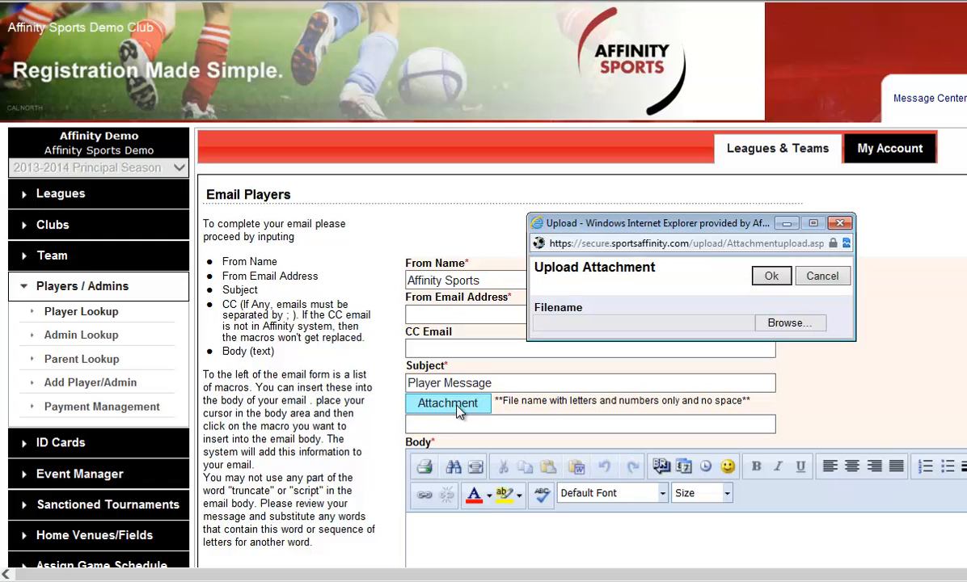
click(776, 324)
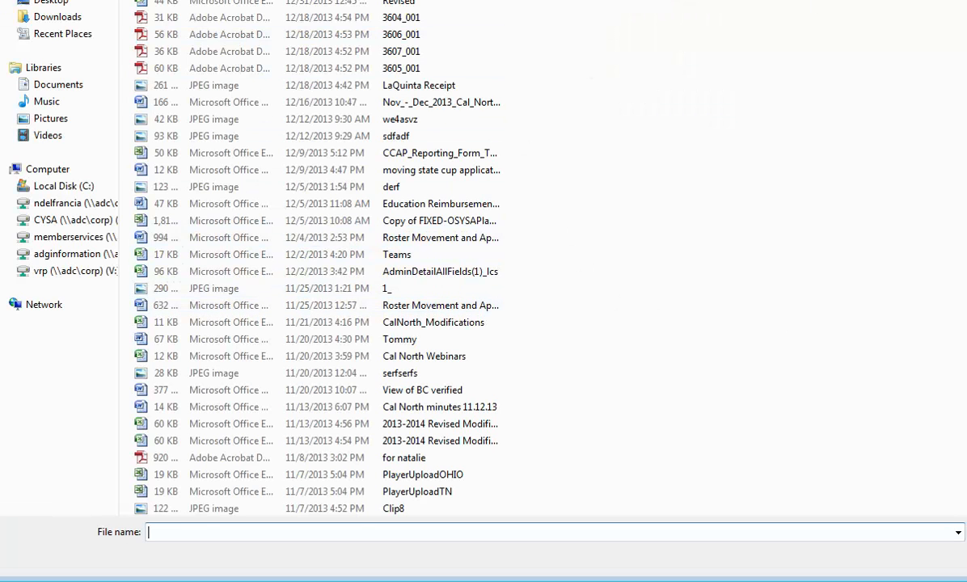
click(962, 2)
click(847, 223)
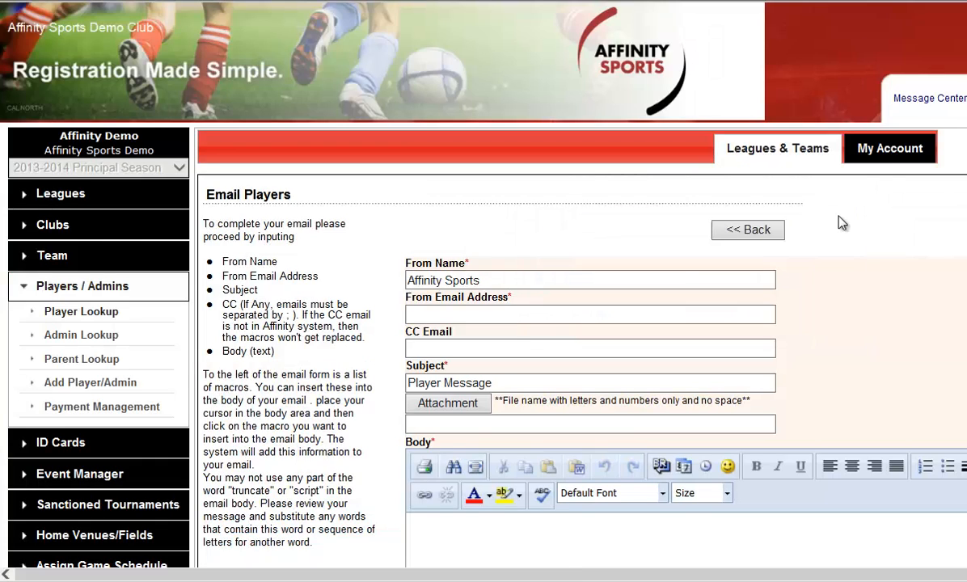
Step: Compose the email body with the {FirstName} and {LastName} macros, followed below by "This email" and the {PlayerFirstName} macro
scroll(890, 363, down, 3)
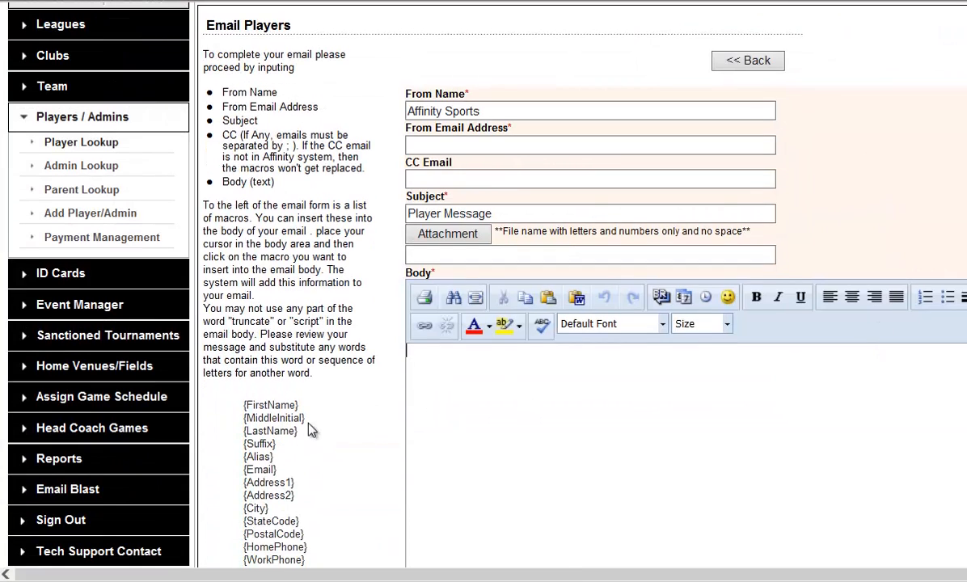
click(289, 410)
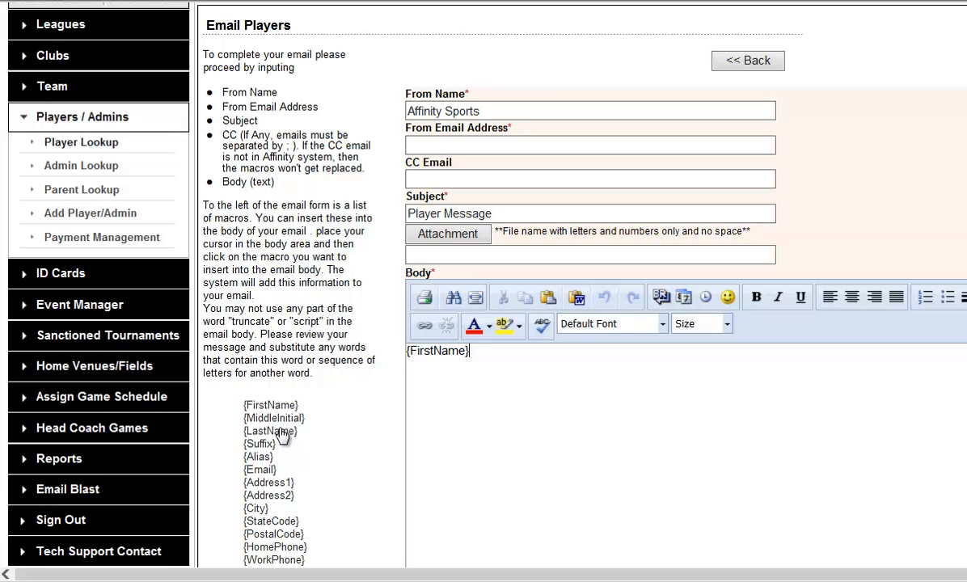
click(281, 431)
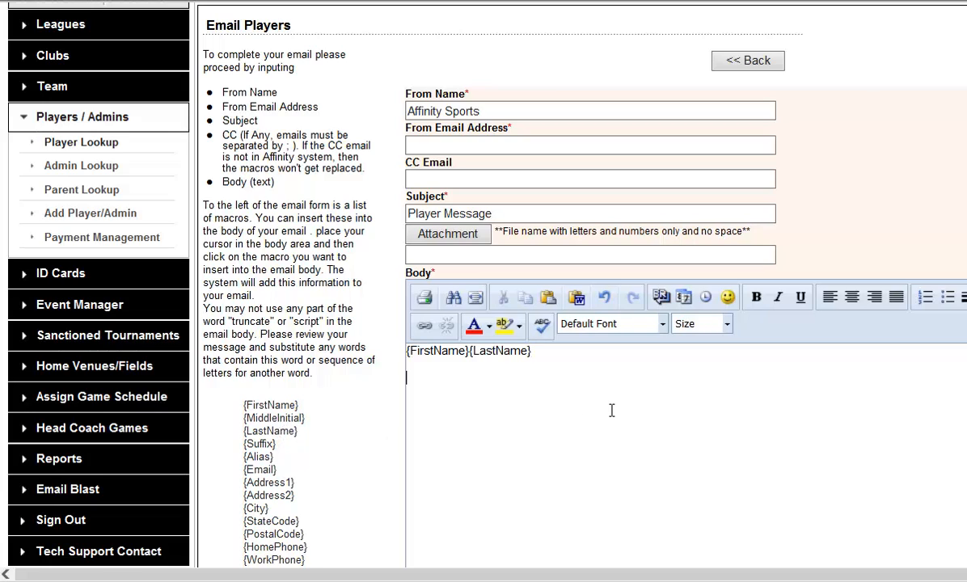
text(This email)
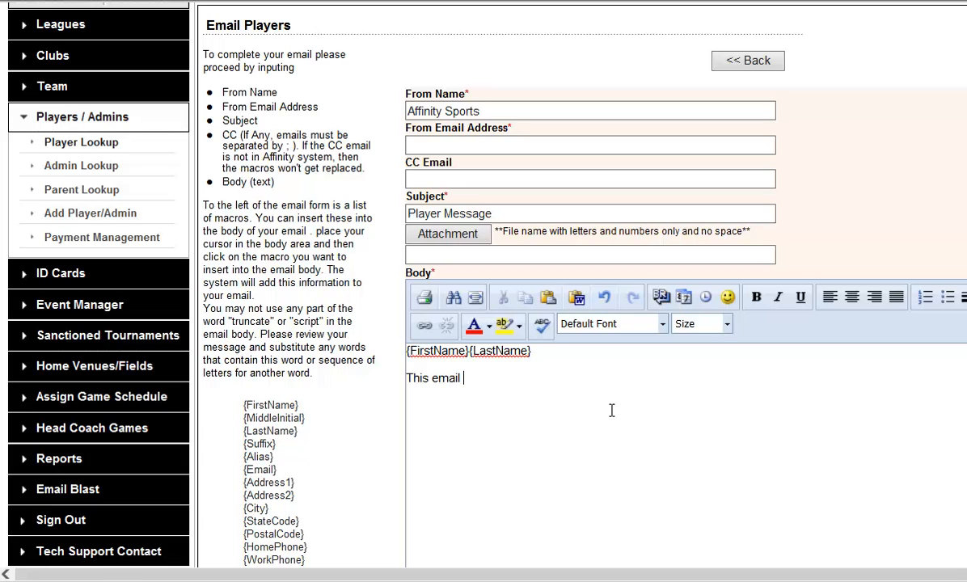
scroll(582, 416, down, 1)
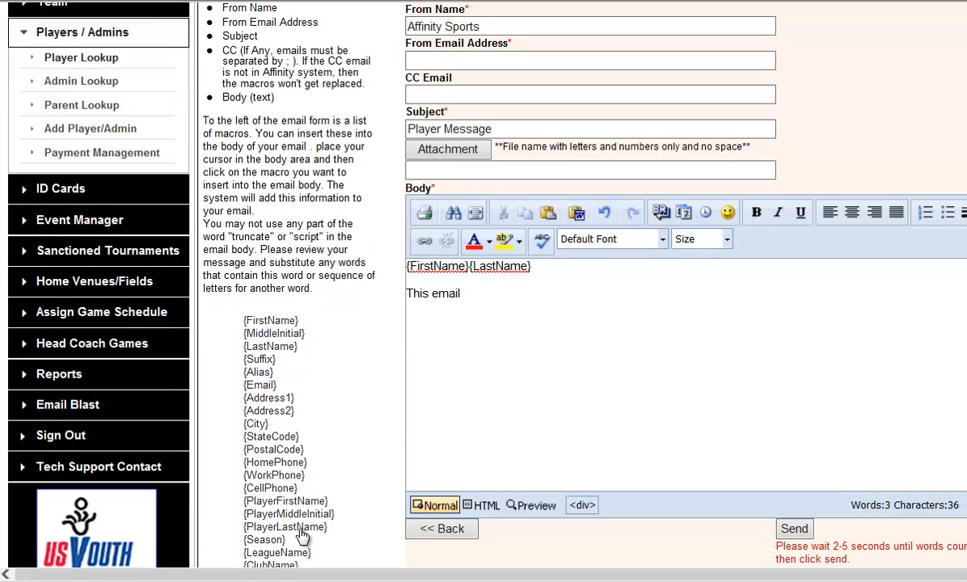
click(285, 501)
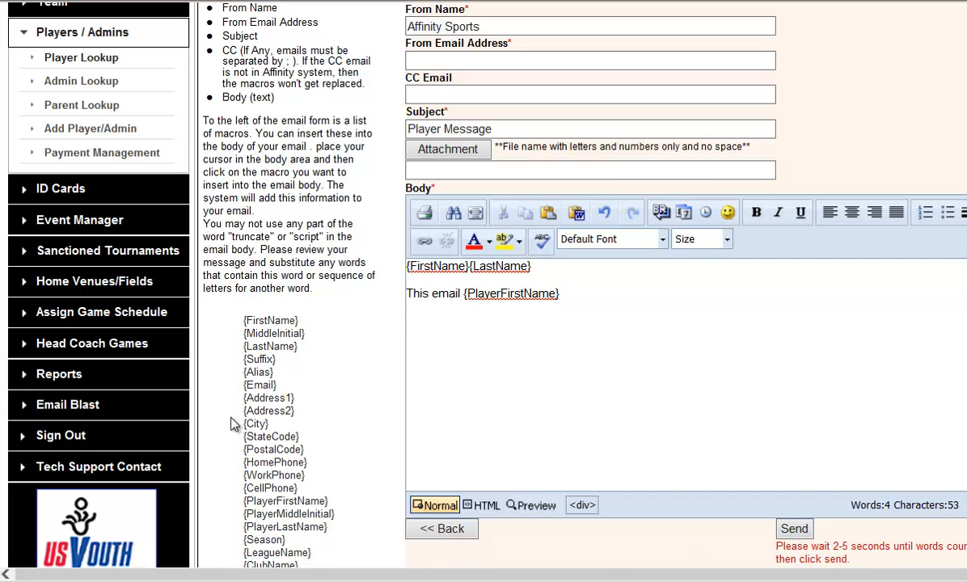
Step: Return to the player lookup and open the first listed player's record to review the player information
scroll(317, 287, up, 3)
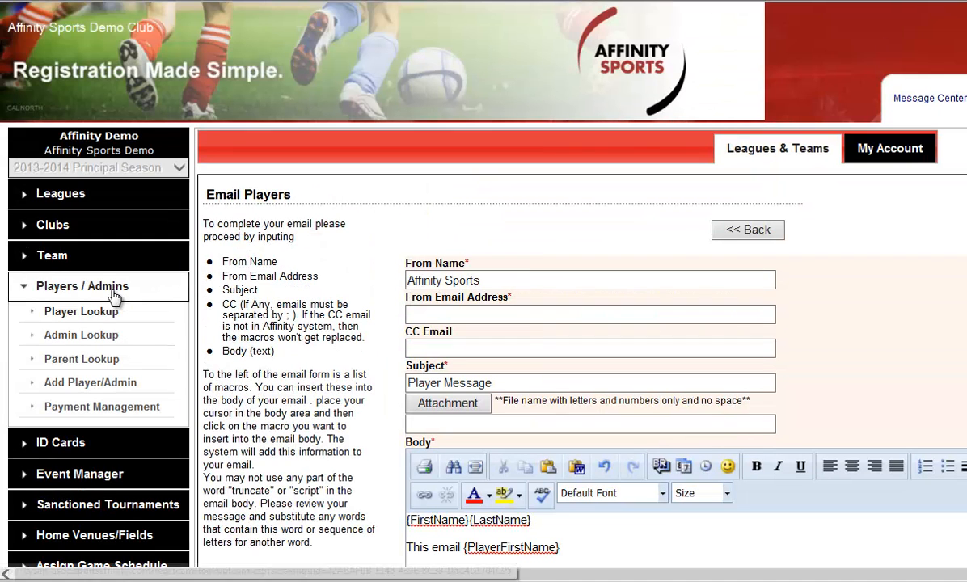
click(81, 312)
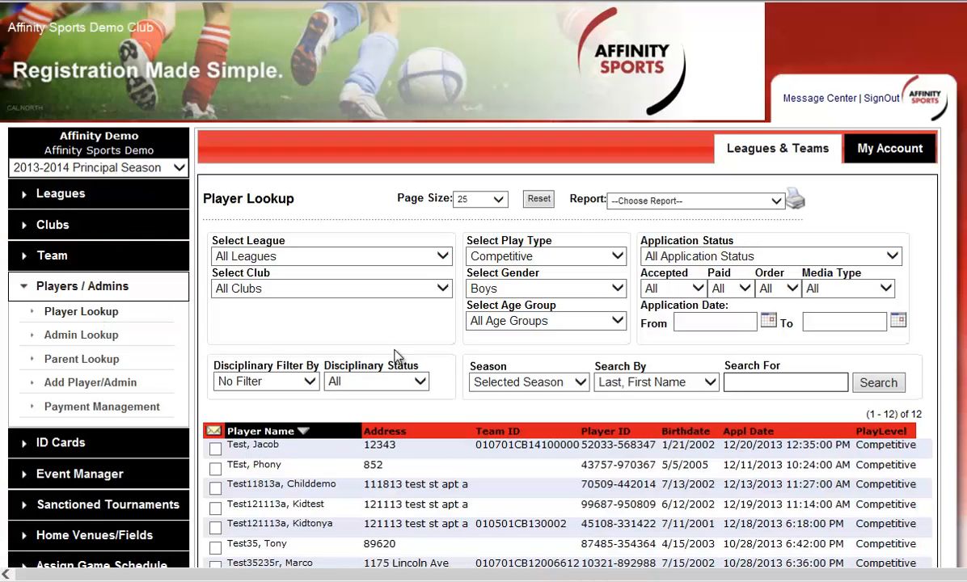
scroll(447, 344, down, 1)
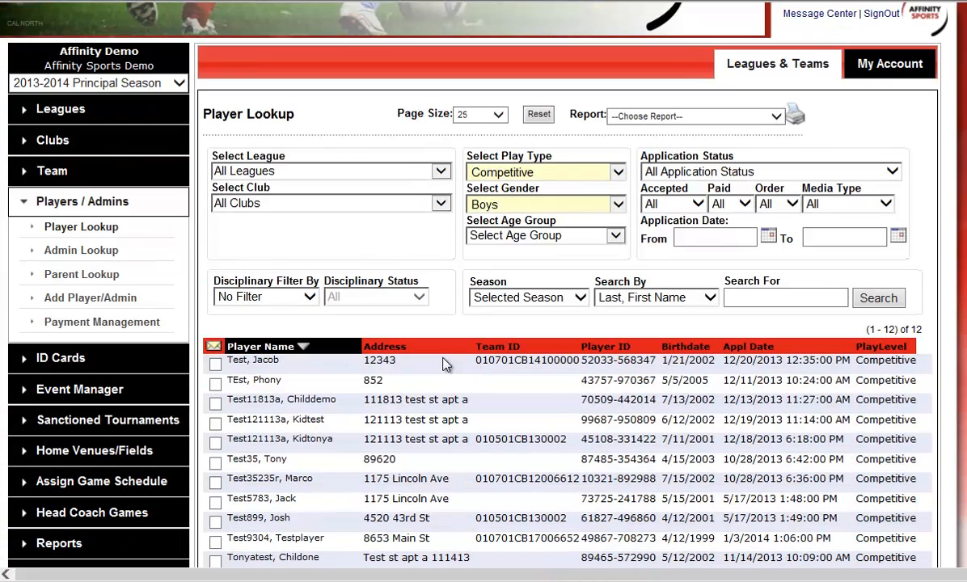
click(446, 366)
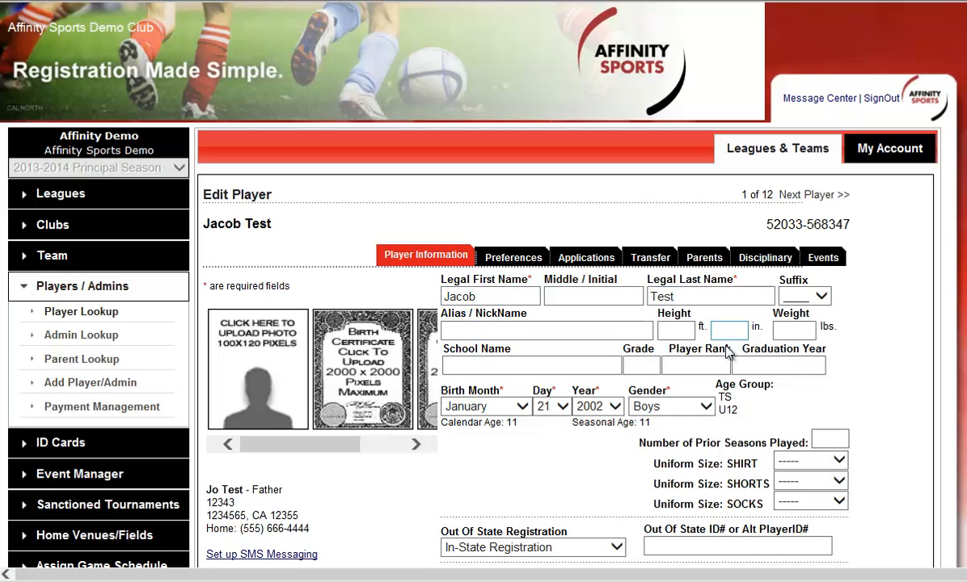
scroll(692, 405, down, 1)
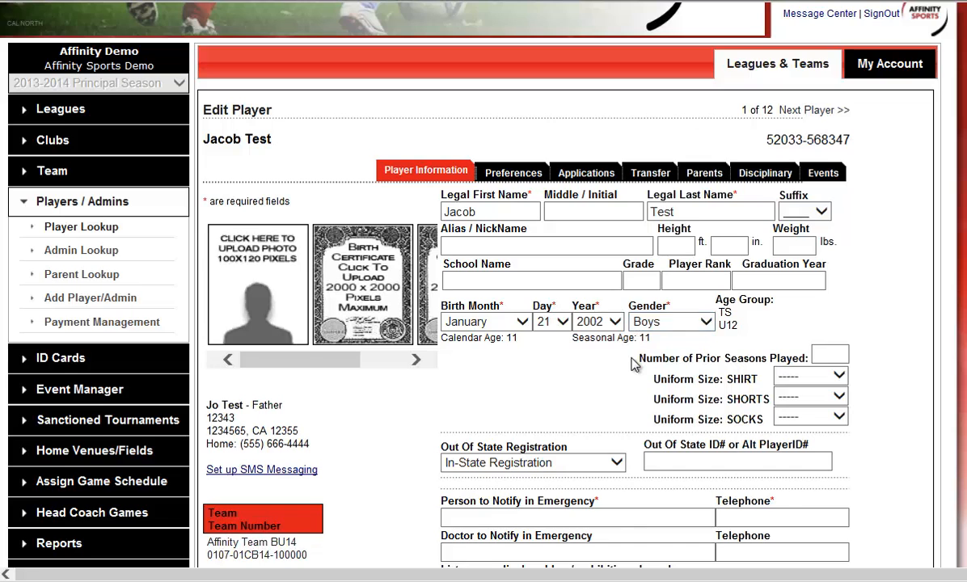
scroll(631, 363, down, 2)
scroll(594, 340, up, 2)
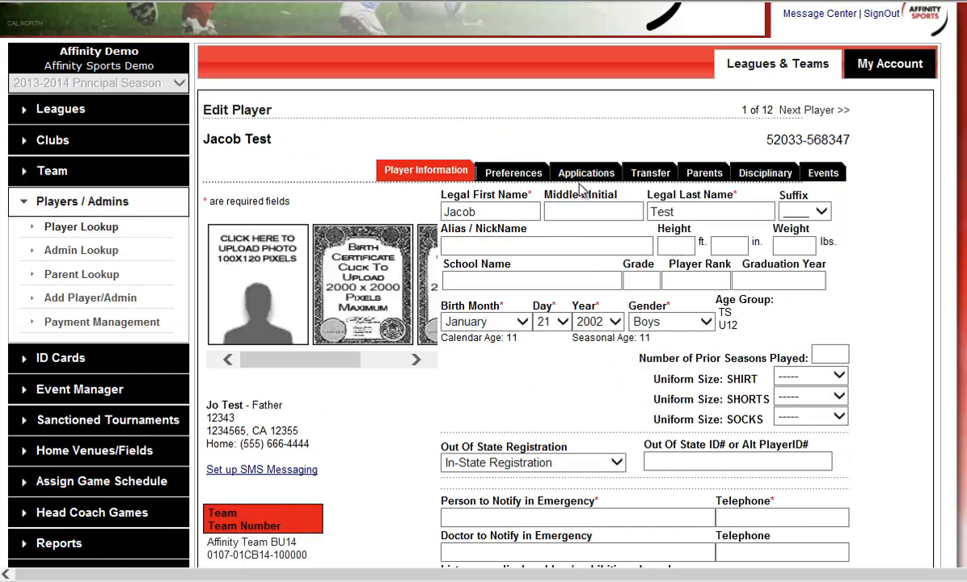
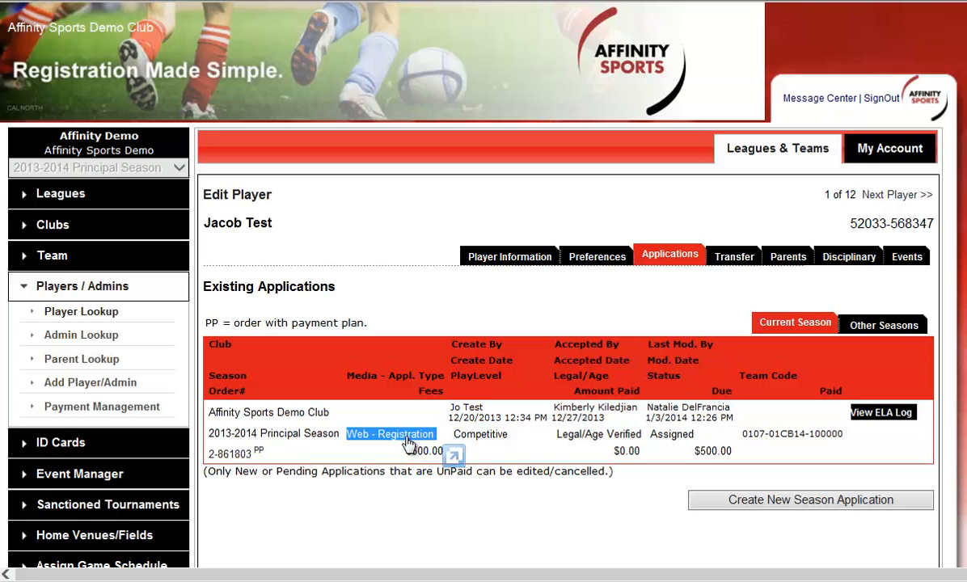
Step: Review the payment plan of the player's registration order, close the order, and show the player's parents and guardians
click(220, 454)
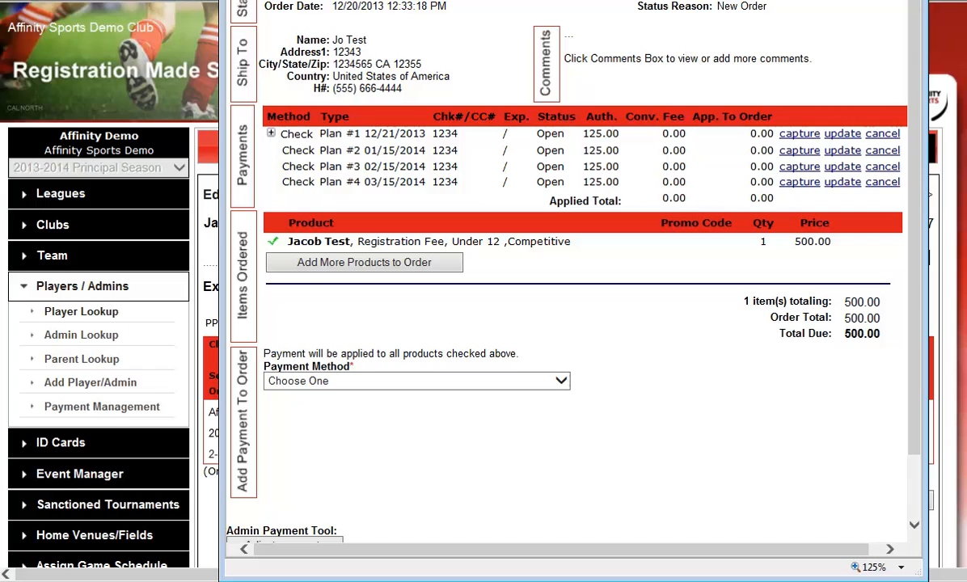
click(911, 0)
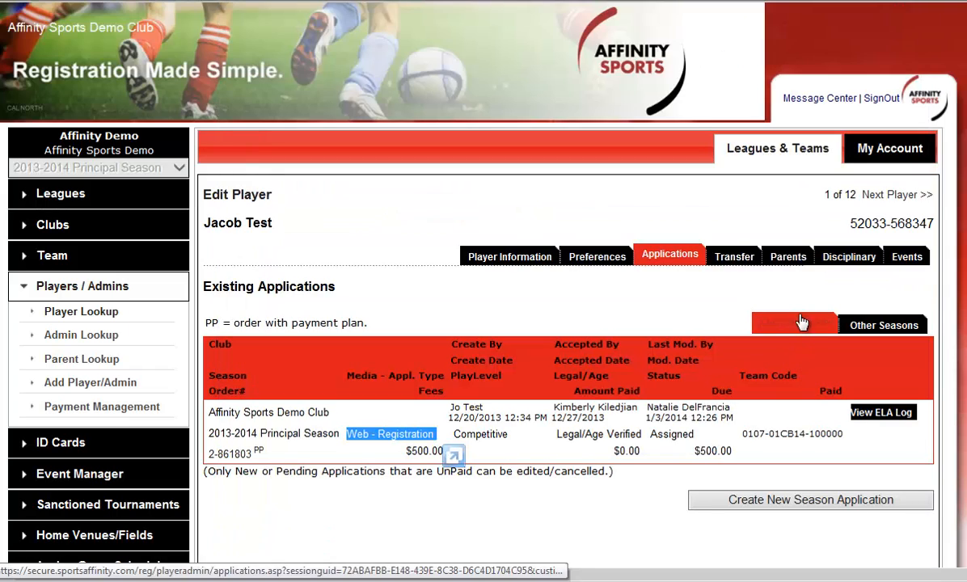
click(783, 267)
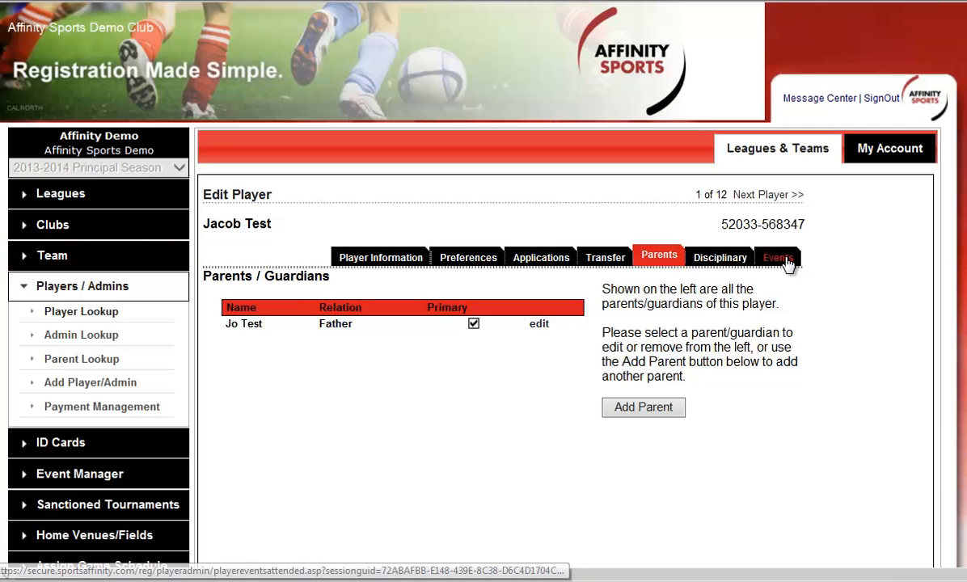
Step: Open the primary parent's record for editing and review its contact details, level of play and positions of interest
click(541, 324)
click(568, 431)
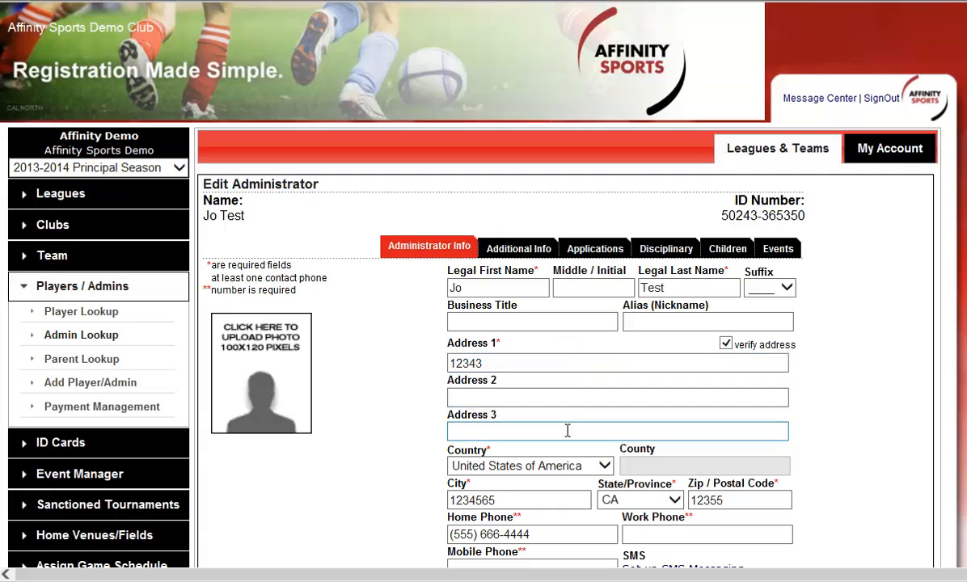
scroll(430, 459, down, 2)
scroll(845, 482, down, 2)
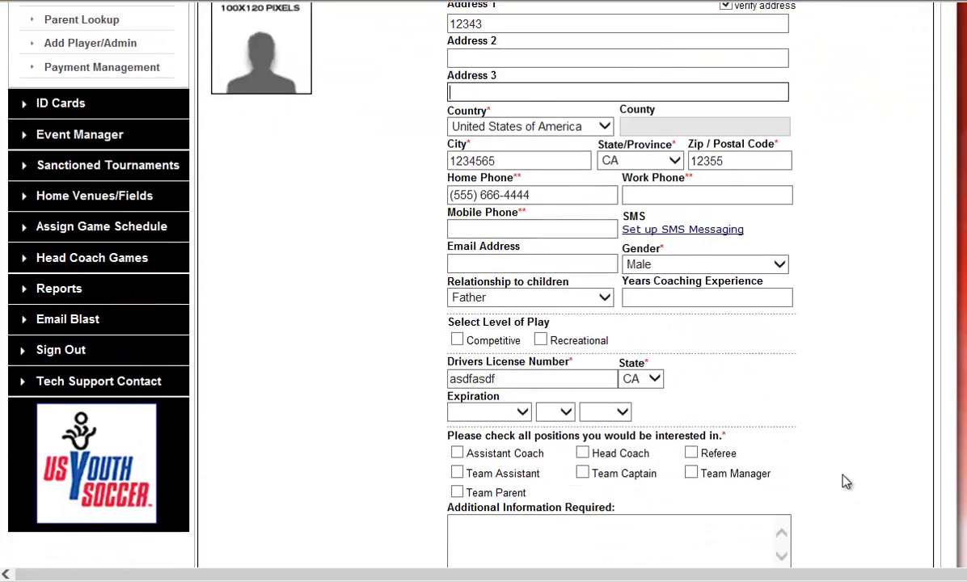
scroll(845, 482, down, 1)
scroll(844, 483, up, 5)
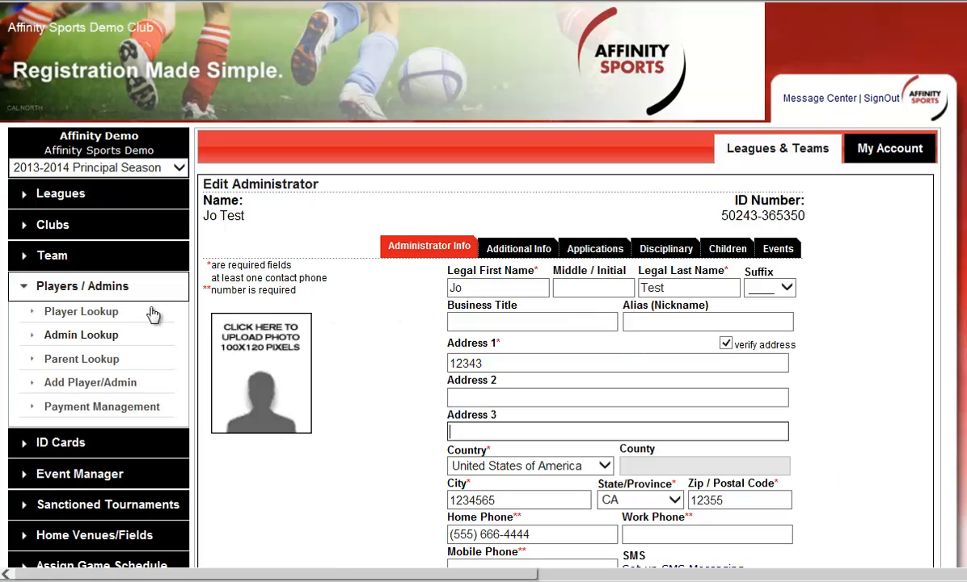
Step: Return to the player lookup and search for players with the Pending All Applications status
click(97, 313)
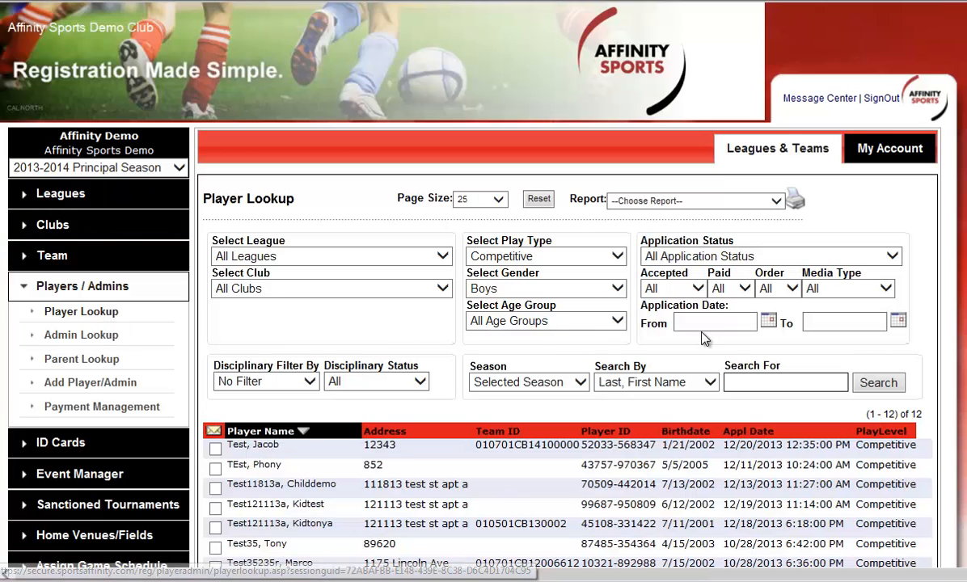
scroll(746, 311, down, 1)
click(789, 174)
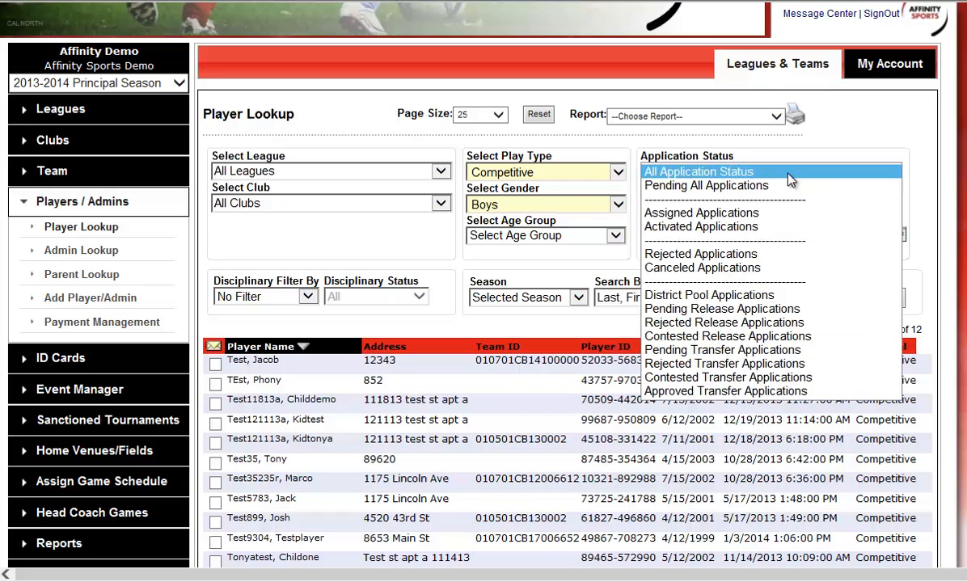
click(789, 186)
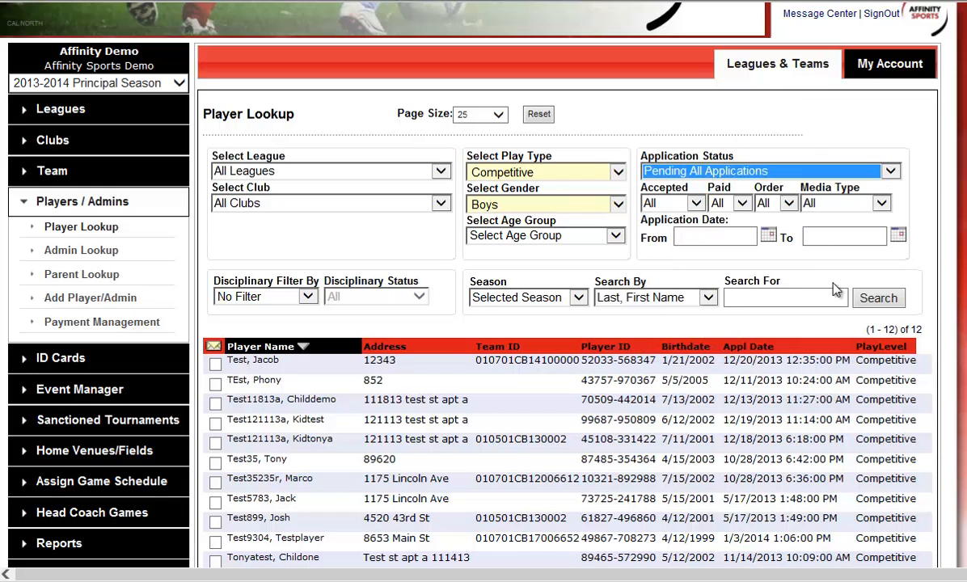
click(885, 301)
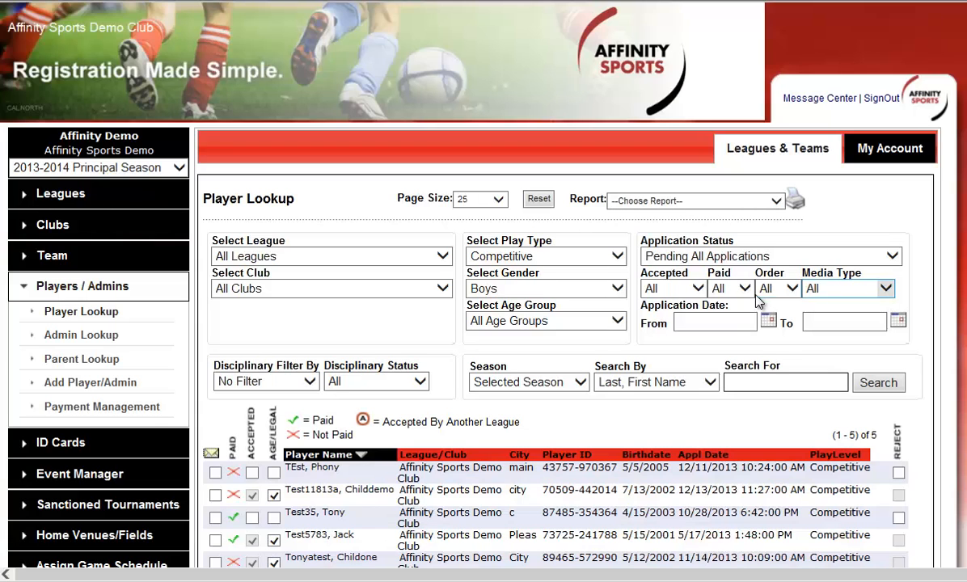
Step: Mark the first and third pending players as Accepted and Age/Legal verified, and save the application changes
scroll(704, 335, down, 1)
scroll(696, 331, down, 1)
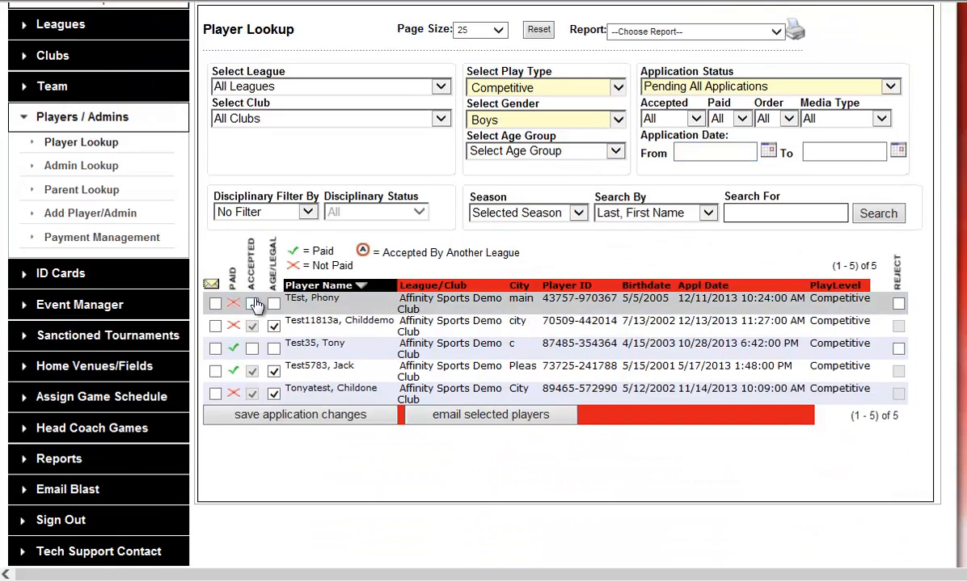
click(252, 303)
click(280, 304)
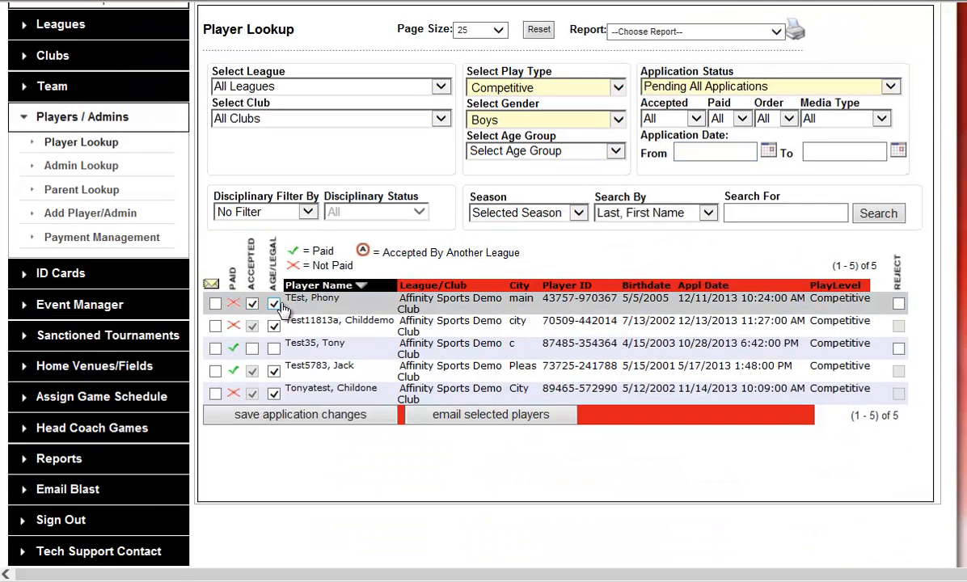
click(252, 349)
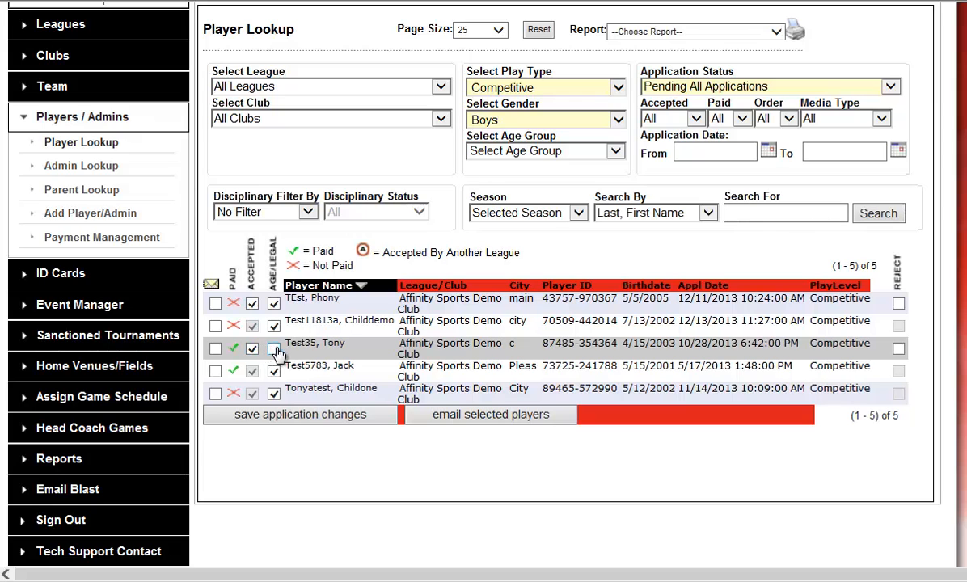
click(275, 350)
click(331, 415)
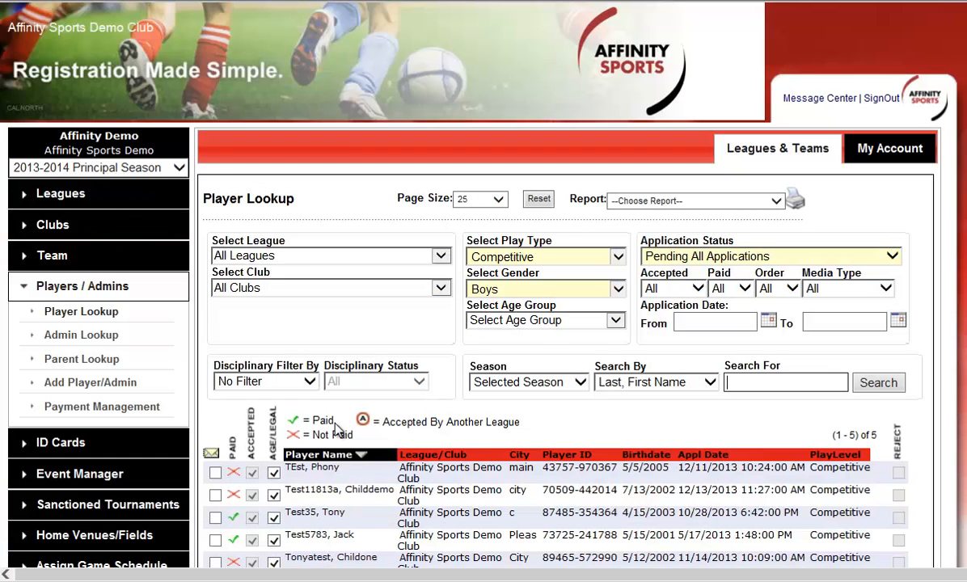
Step: Open the administrator lookup and search for all team admins across all leagues and clubs
click(90, 343)
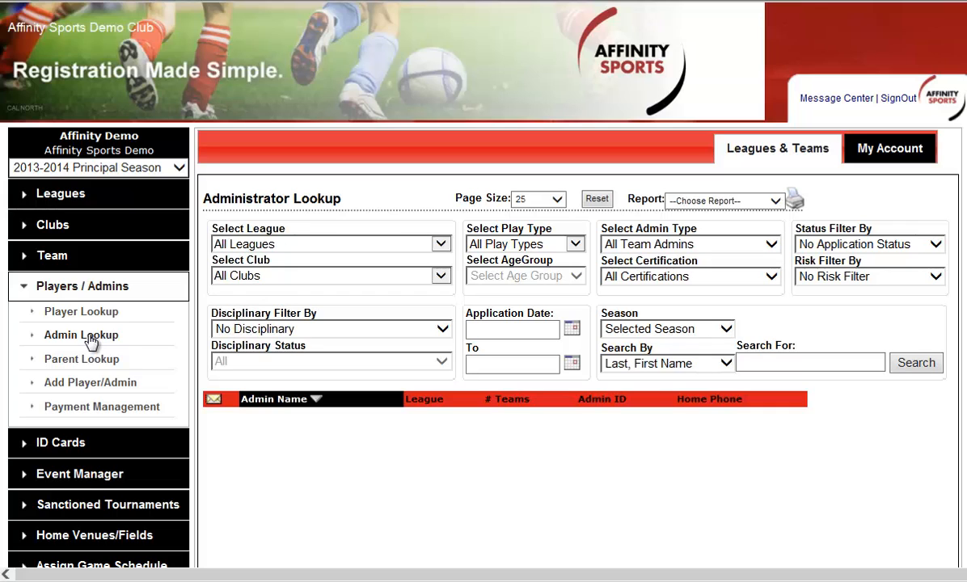
click(914, 364)
scroll(898, 376, down, 2)
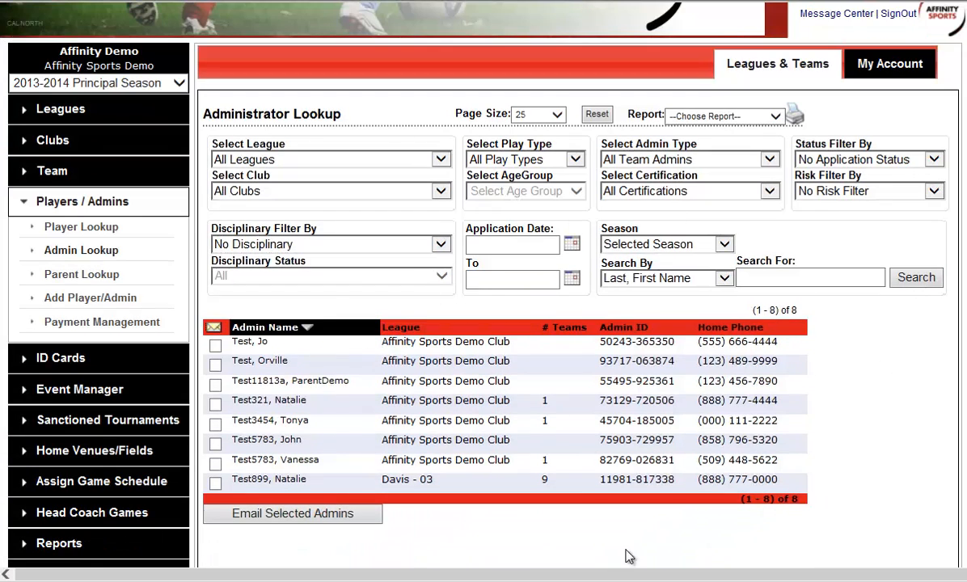
Step: Filter the administrators by the Approved risk status and run the search again
click(910, 192)
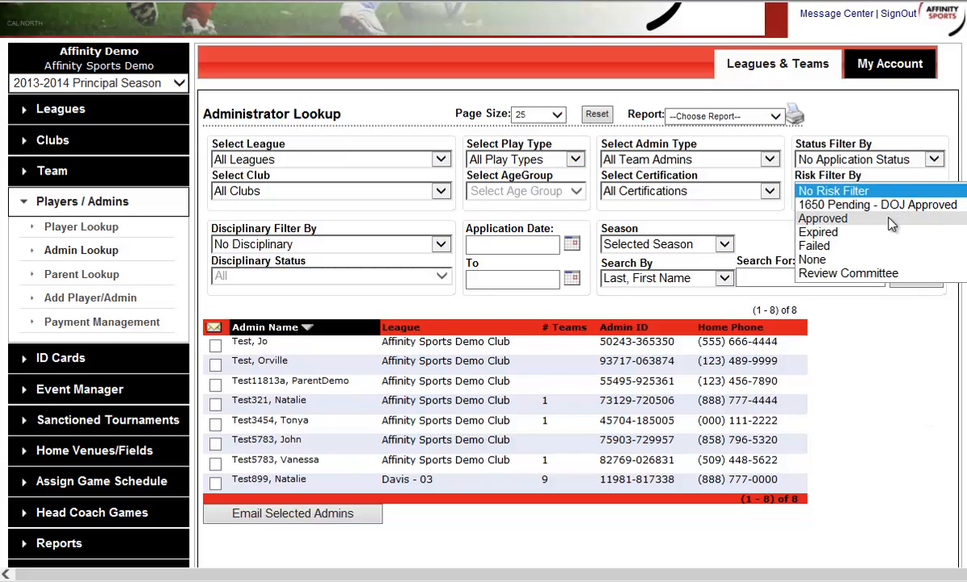
click(833, 217)
click(918, 279)
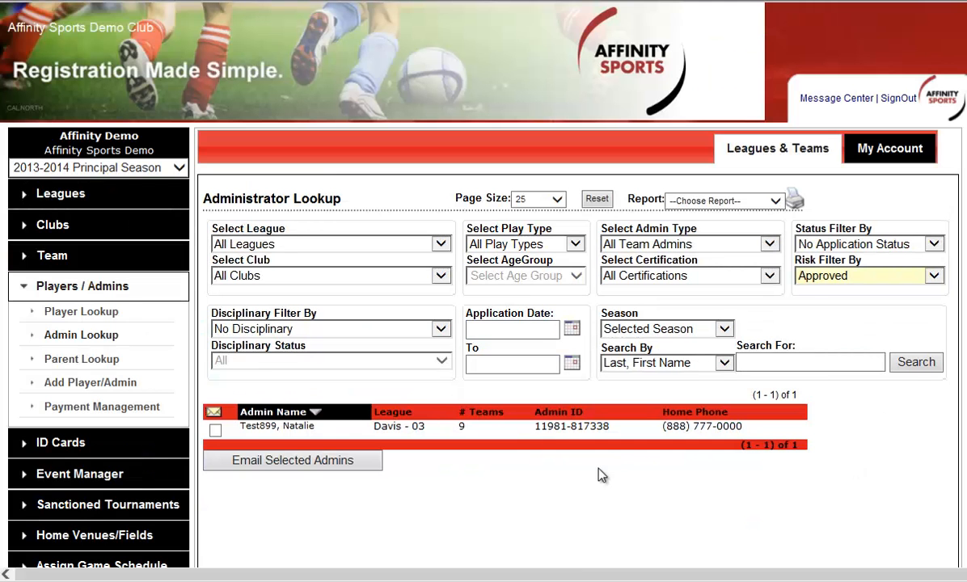
Step: Open the approved administrator's record and review the assigned teams, contact details, coaching license and risk status
click(563, 434)
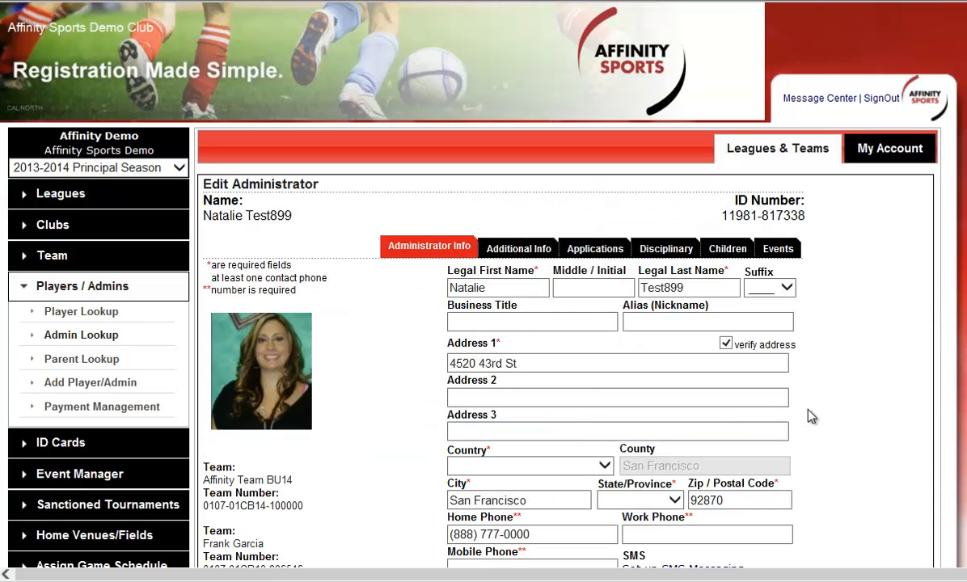
scroll(841, 415, down, 1)
scroll(846, 416, down, 2)
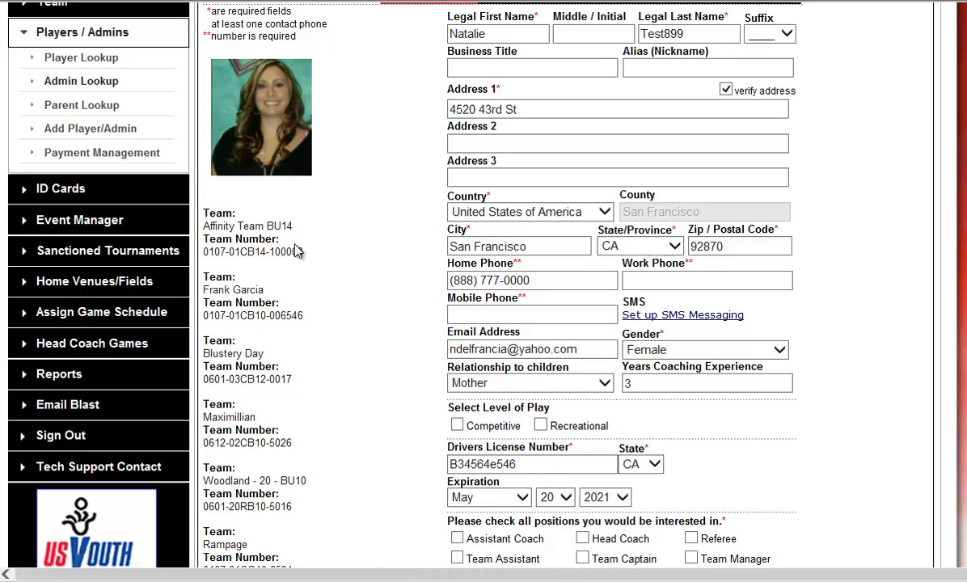
scroll(685, 297, down, 5)
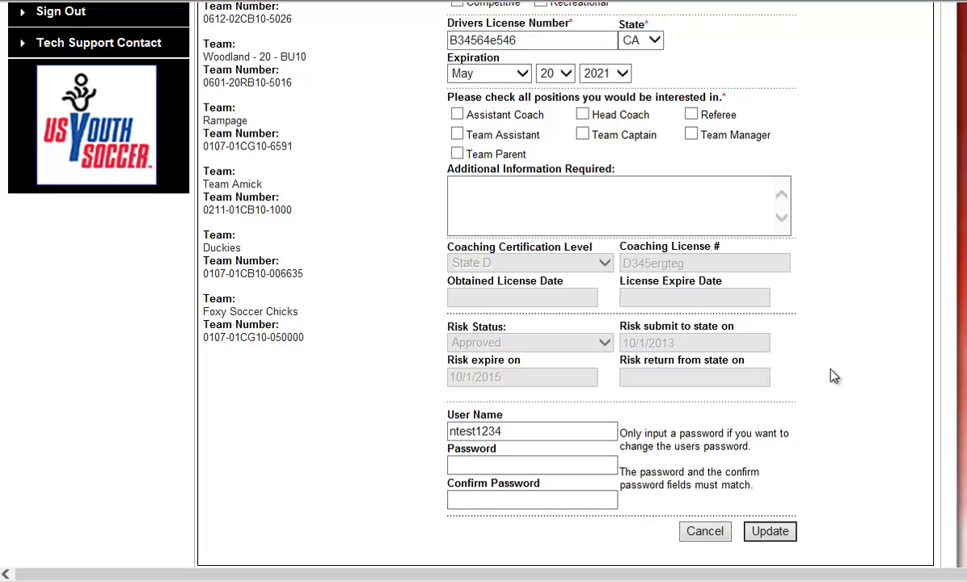
scroll(831, 371, up, 5)
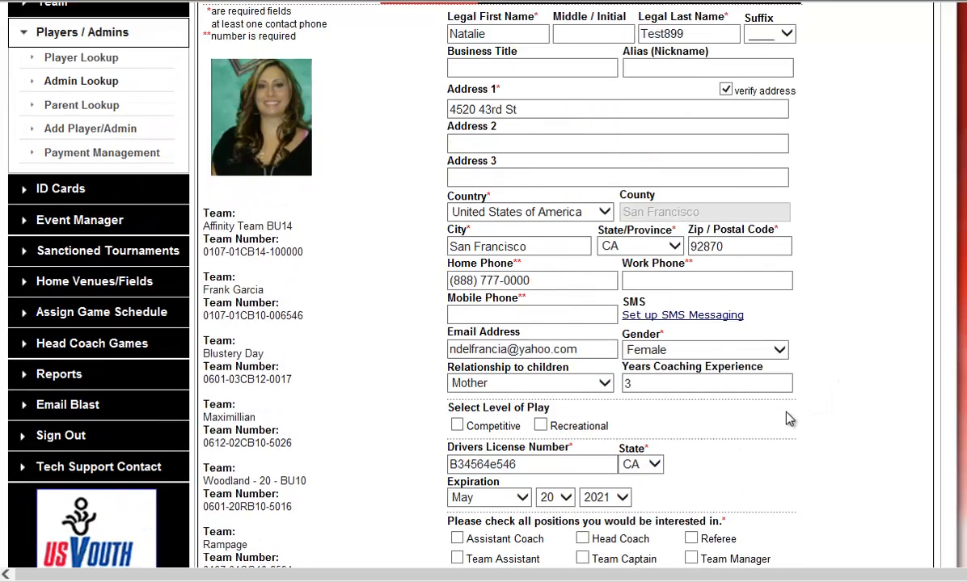
scroll(790, 418, up, 2)
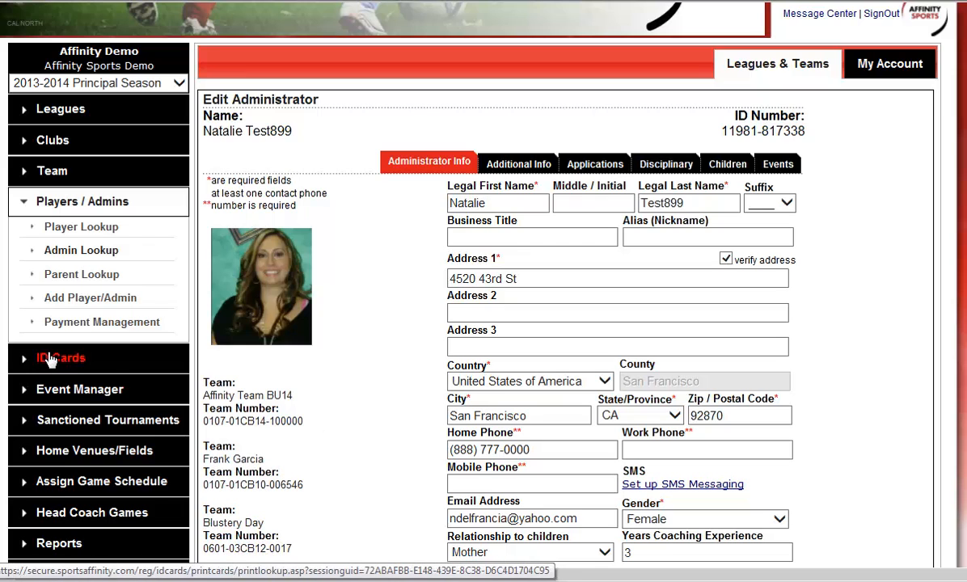
Step: Go to the parent lookup and place the cursor in its search text field
click(81, 275)
click(516, 273)
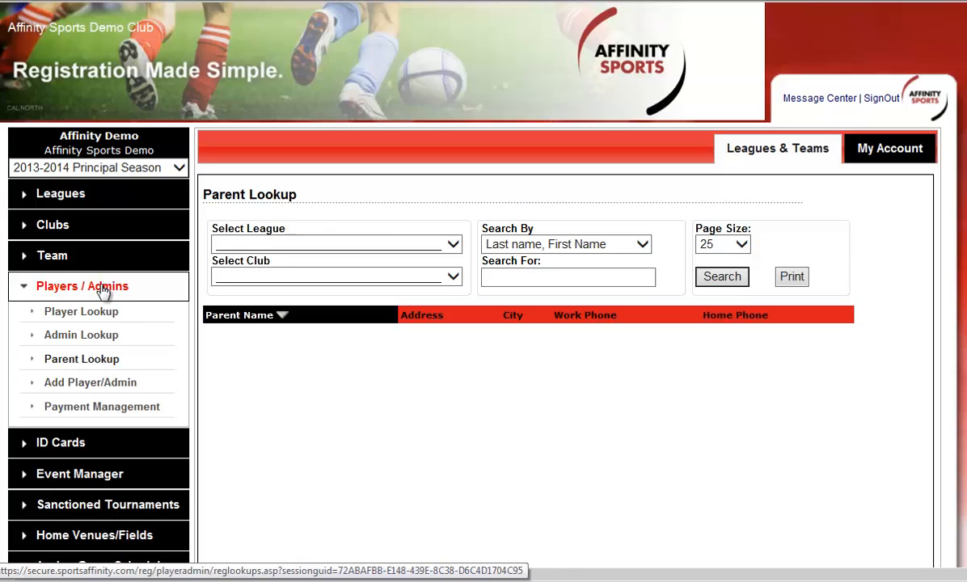
Step: Start creating a new team and assign it to Affinity Sports Demo Club
click(61, 255)
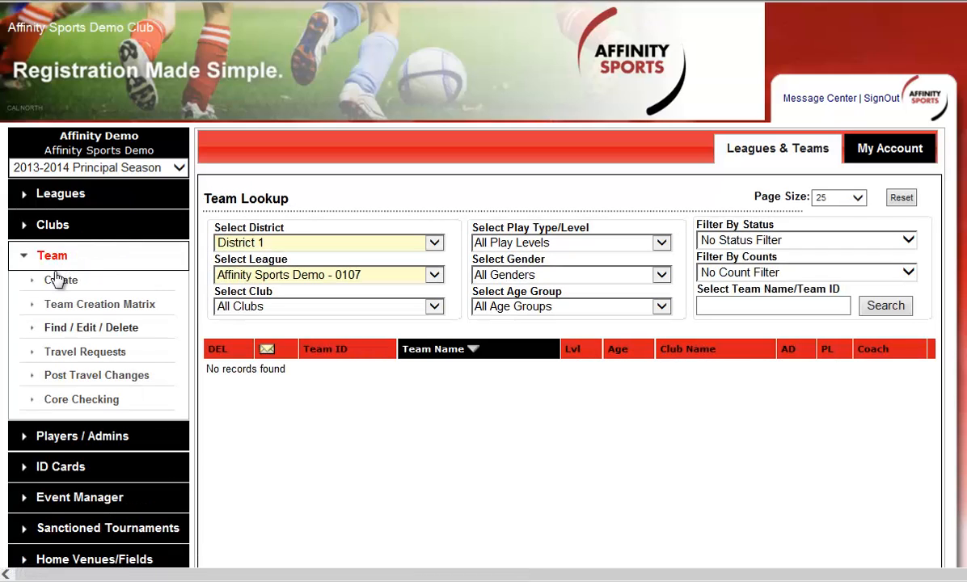
click(56, 281)
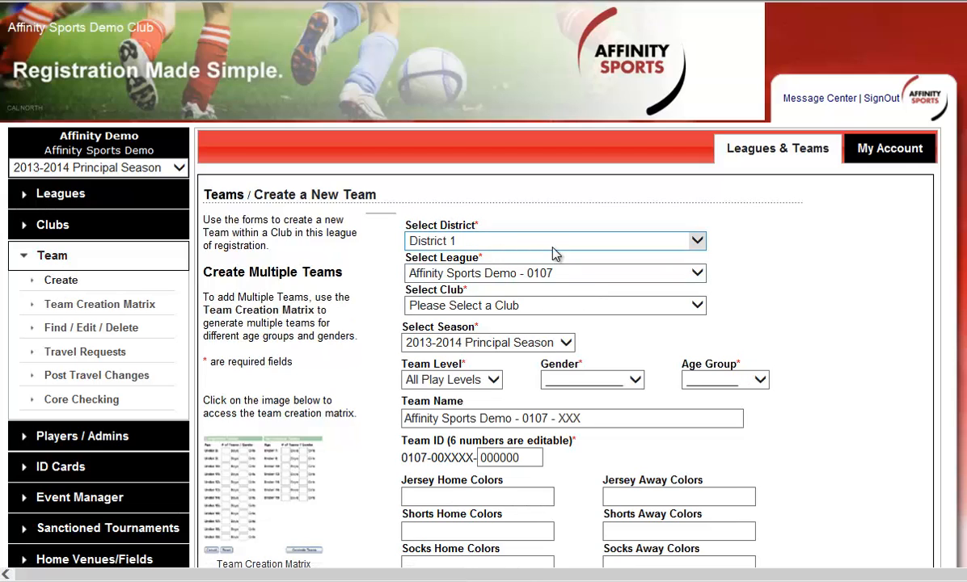
click(552, 305)
click(550, 323)
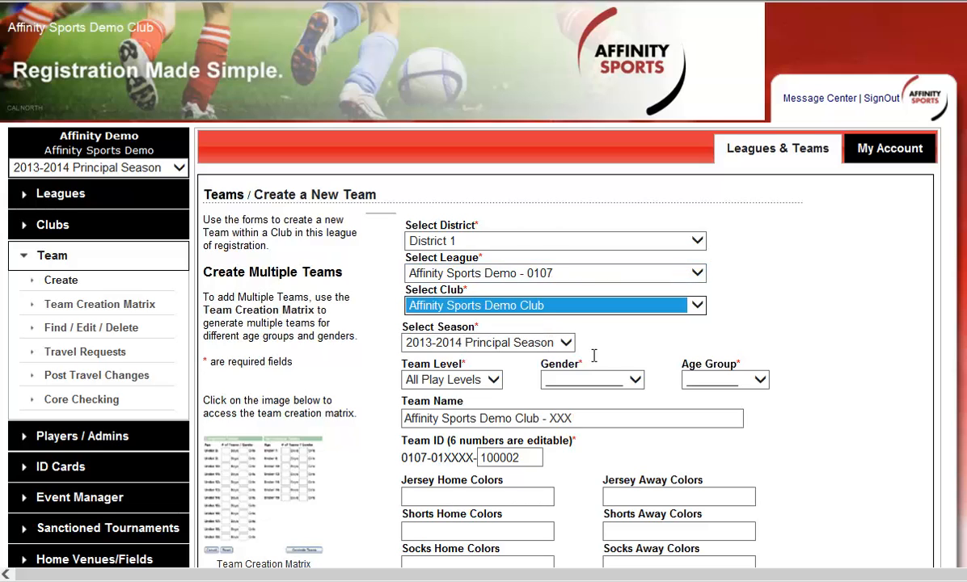
Step: Set the new team's level to Competitive, gender to Girls and age group to Under 12
scroll(629, 344, down, 1)
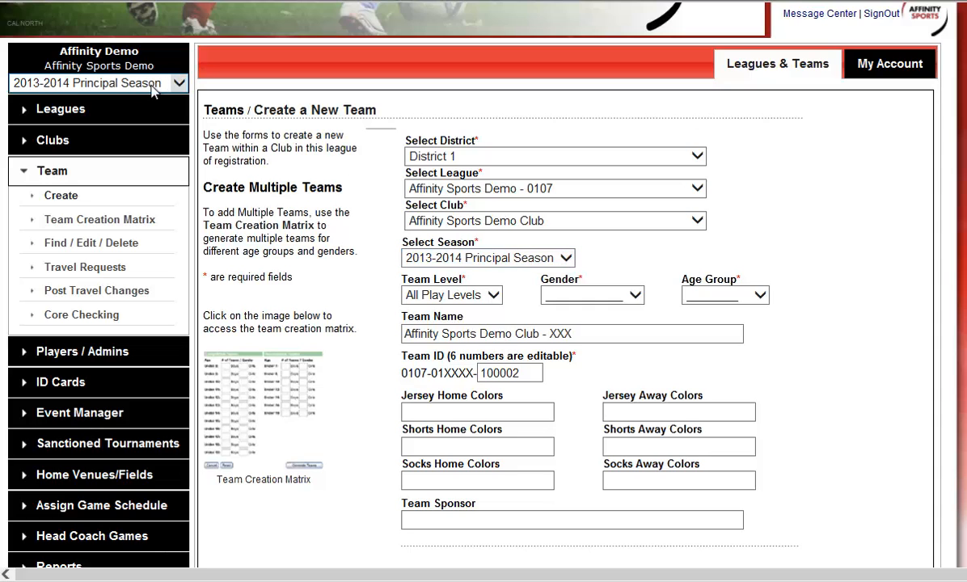
click(467, 301)
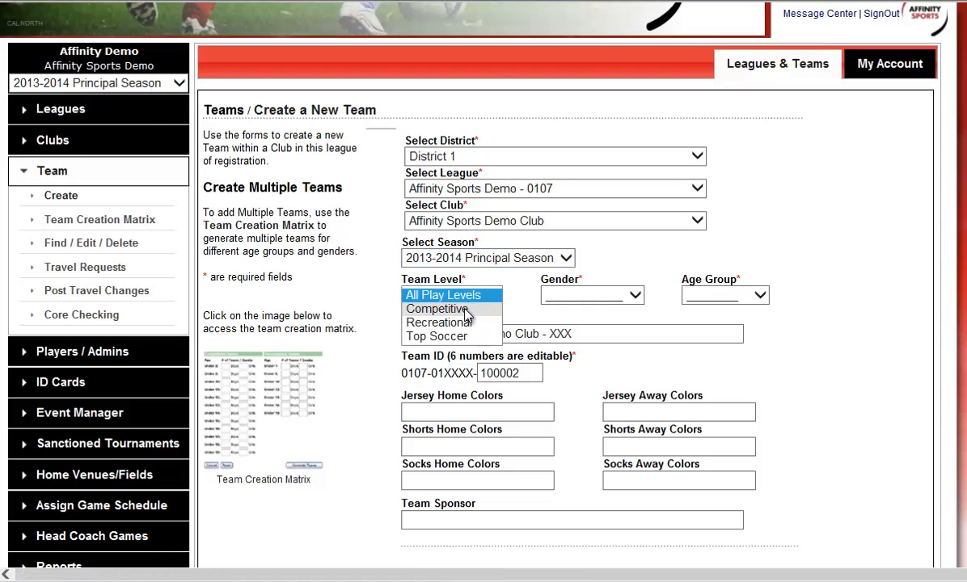
click(453, 308)
click(597, 301)
click(597, 309)
click(730, 295)
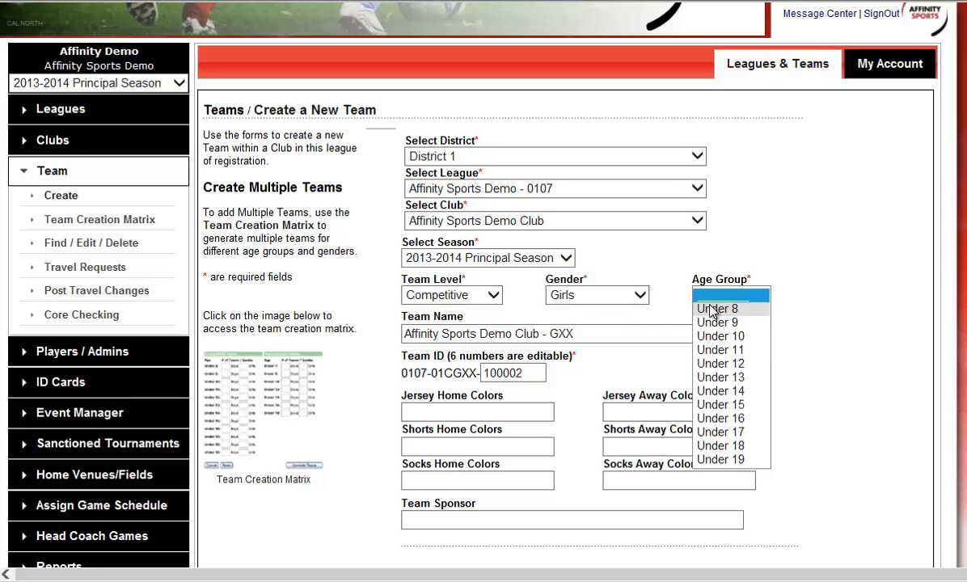
click(722, 364)
Step: Replace the new team's default name with Stars
click(632, 334)
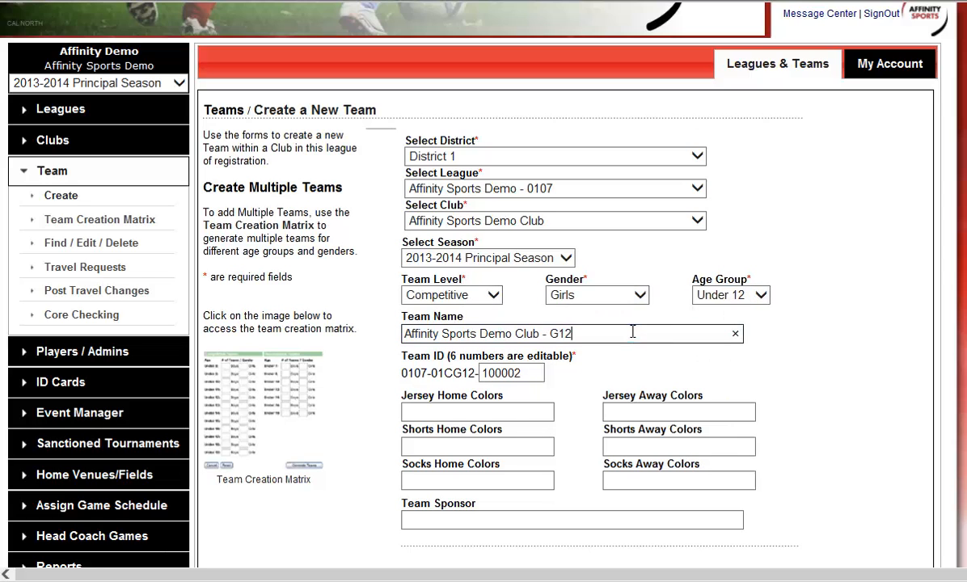
triple_click(512, 333)
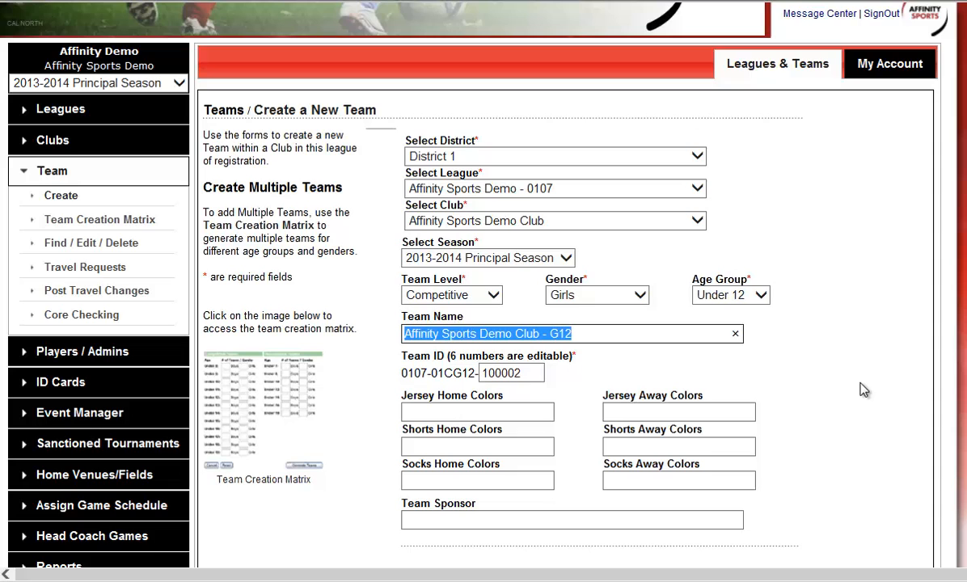
text(Stars)
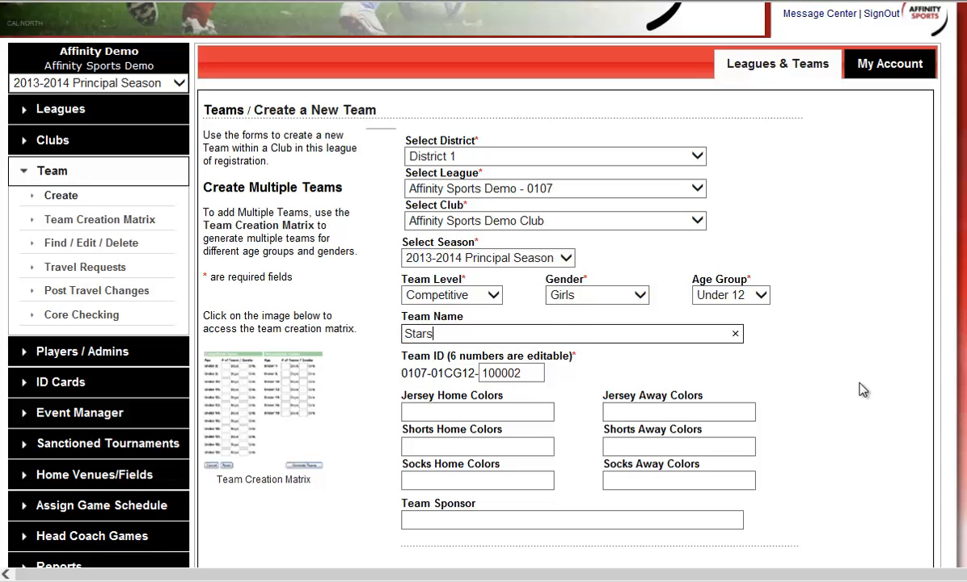
Step: Examine the new team's ID and highlight the last two digits of its first block
scroll(674, 402, down, 1)
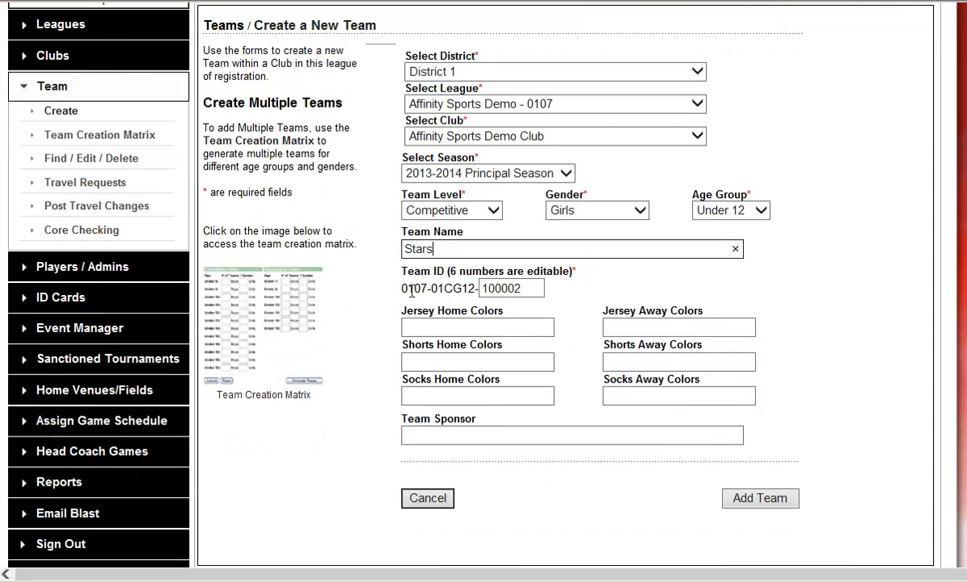
click(481, 294)
mouse_move(414, 289)
mouse_down()
mouse_move(402, 288)
mouse_move(428, 290)
mouse_up()
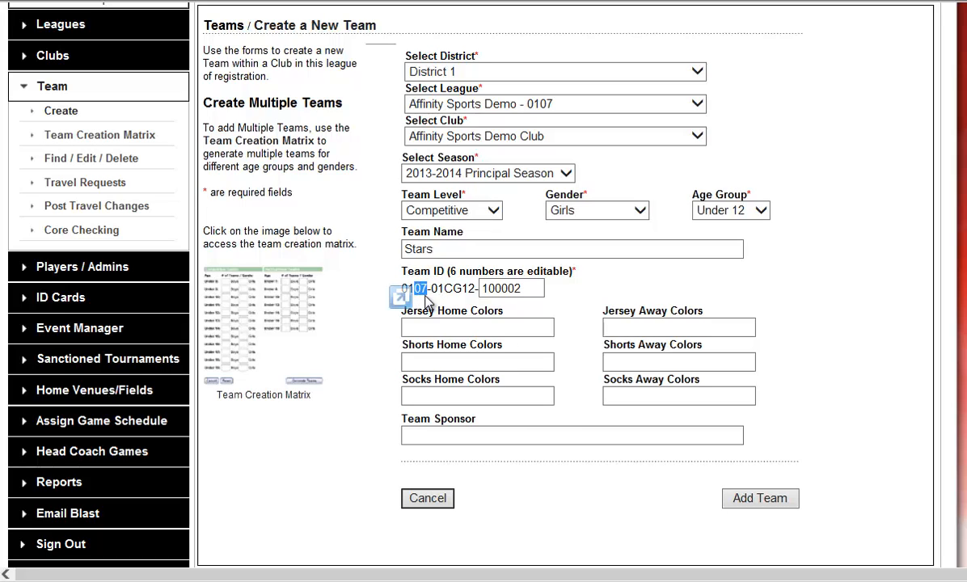
Step: Inspect the remaining blocks of the team ID and add the Stars team to the club
click(428, 294)
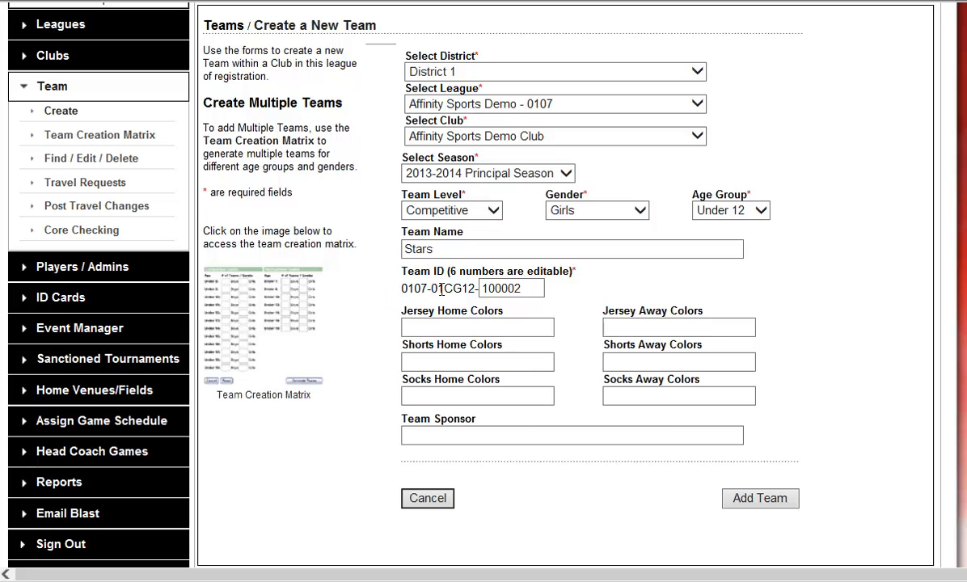
double_click(437, 289)
click(443, 290)
drag(474, 289, 454, 289)
click(516, 290)
click(765, 499)
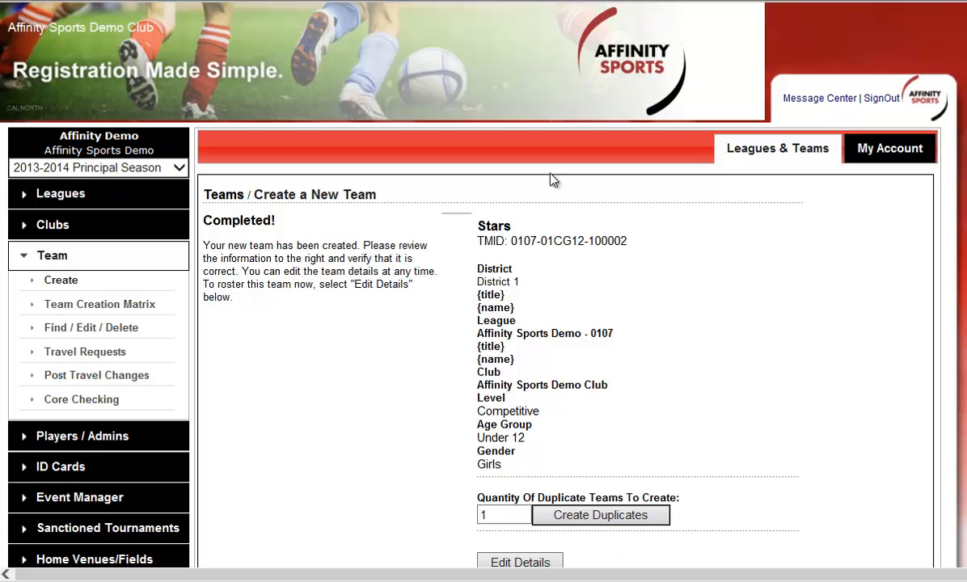
Step: Submit the duplicate-team creation for Stars and open the team's details for editing
scroll(736, 404, down, 1)
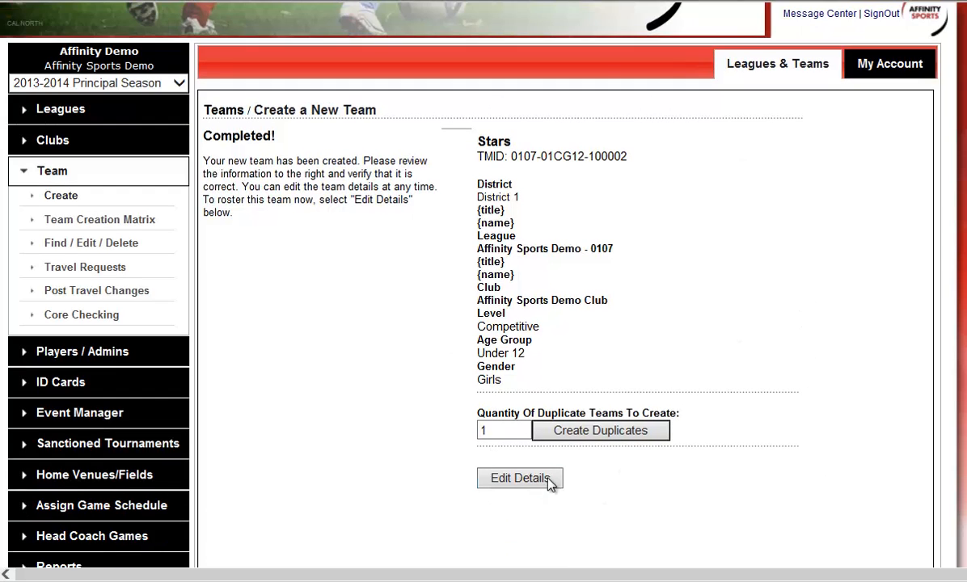
click(516, 432)
drag(466, 434, 442, 433)
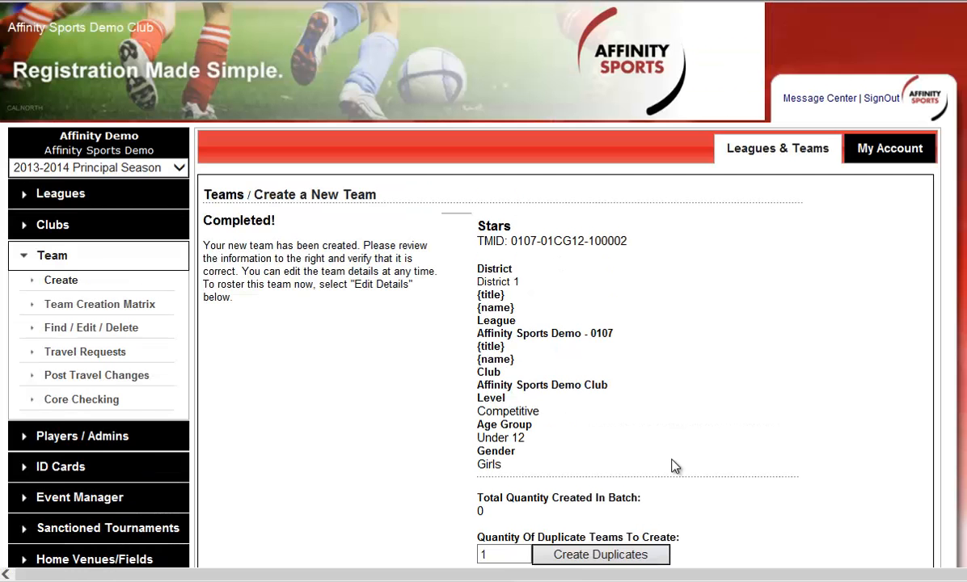
scroll(669, 453, down, 2)
click(548, 434)
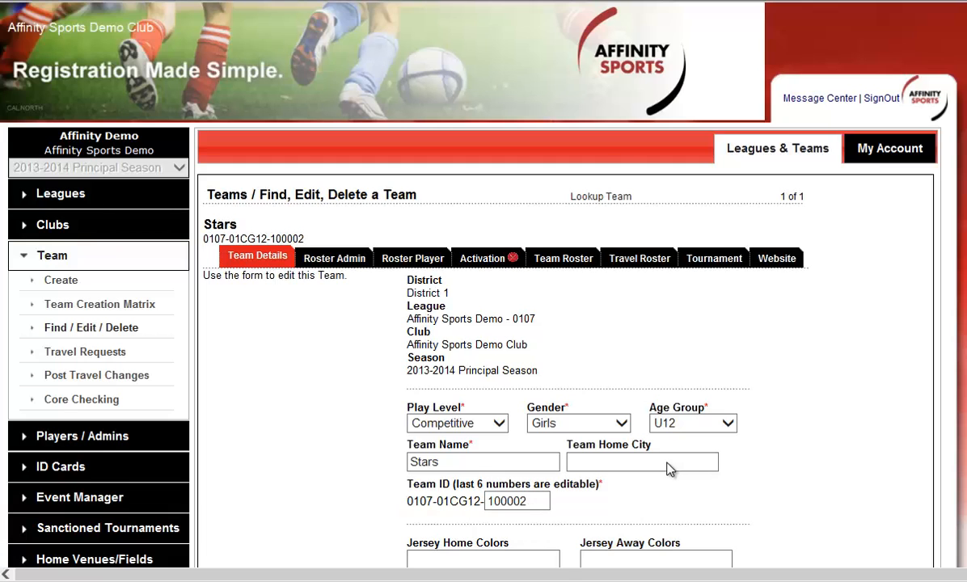
scroll(777, 340, down, 1)
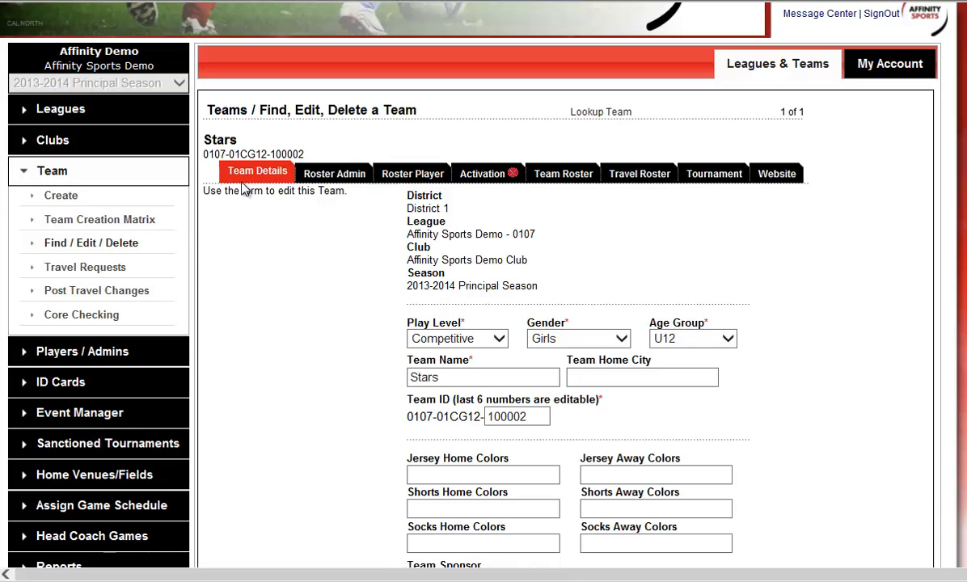
Step: Start the Team Creation Matrix for Affinity Sports Demo Club in league Affinity Sports Demo - 0107, District 1
click(57, 197)
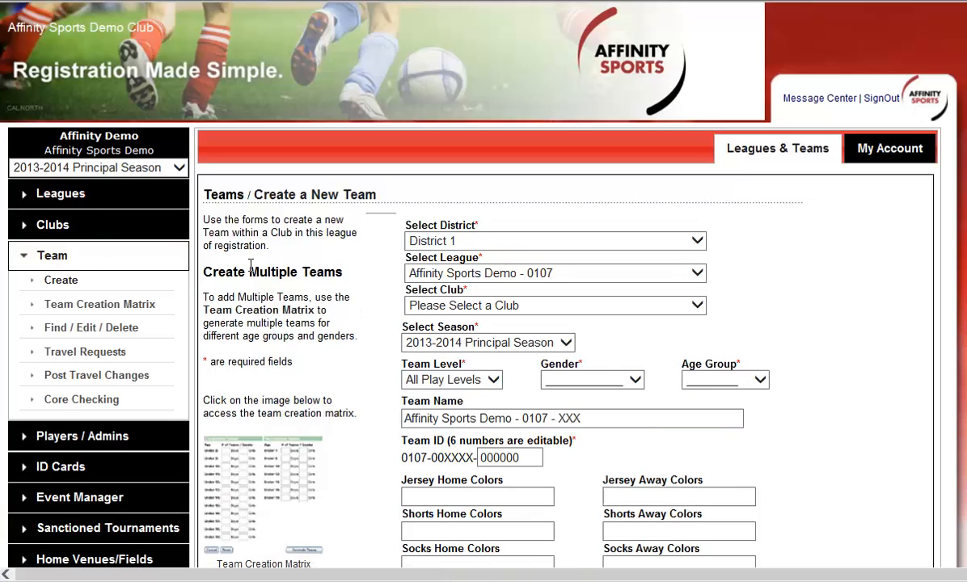
click(99, 304)
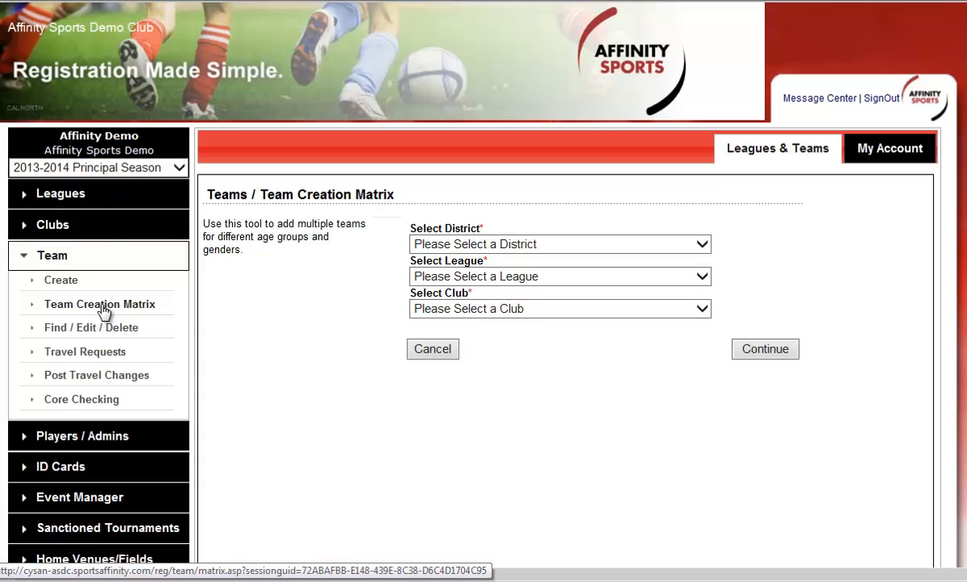
click(556, 313)
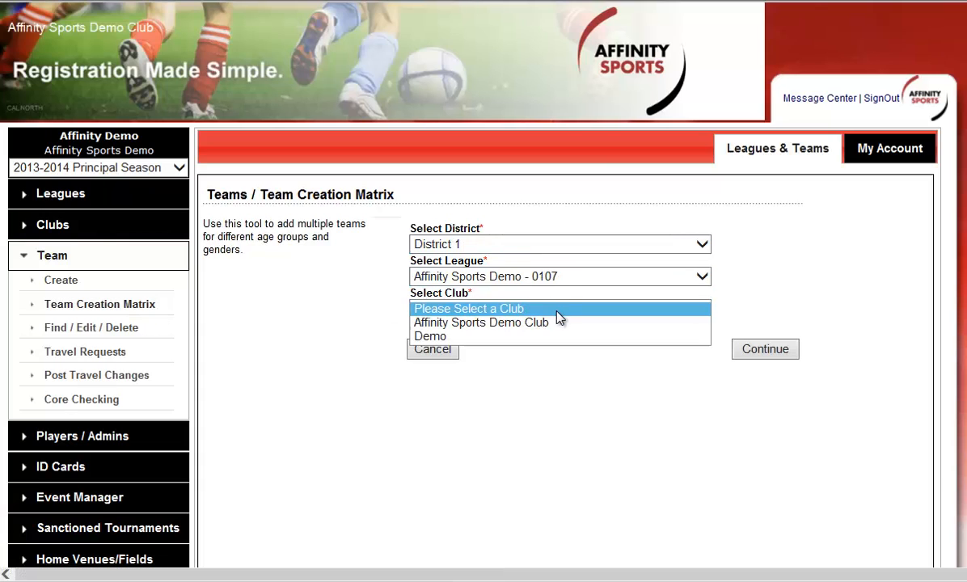
click(558, 323)
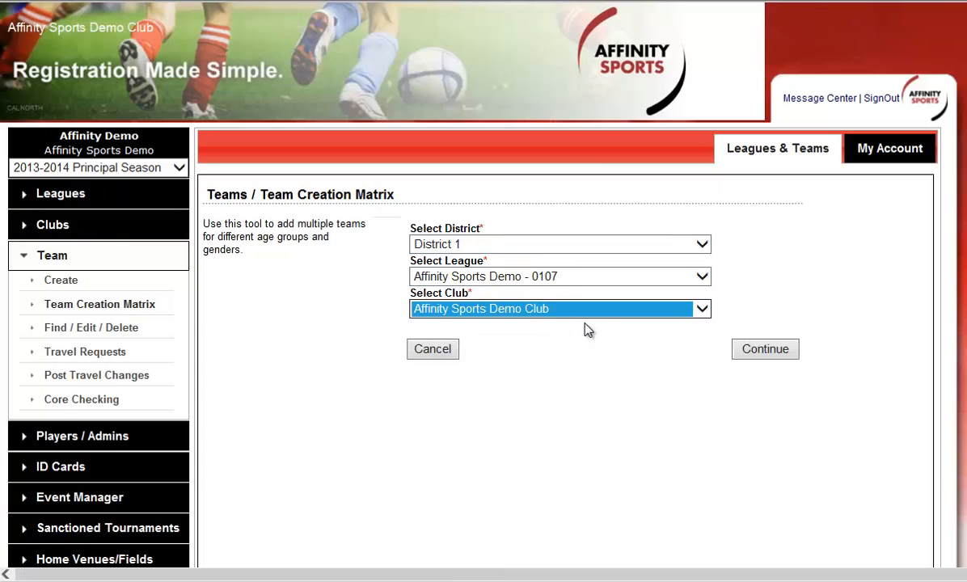
click(783, 360)
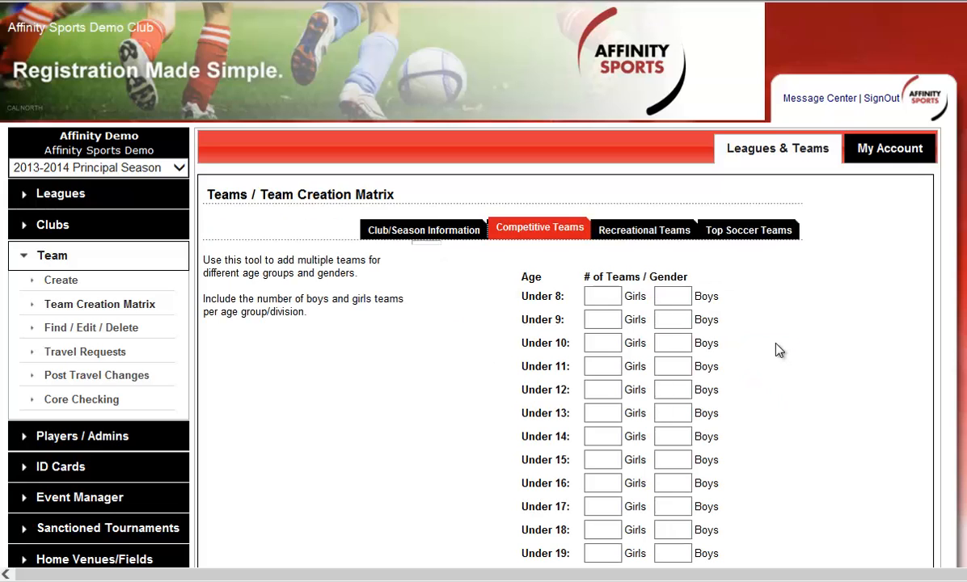
Step: Set the competitive team counts to 1 girls and 1 boys for Under 10, and 2 girls and 3 boys for Under 11
scroll(728, 323, down, 1)
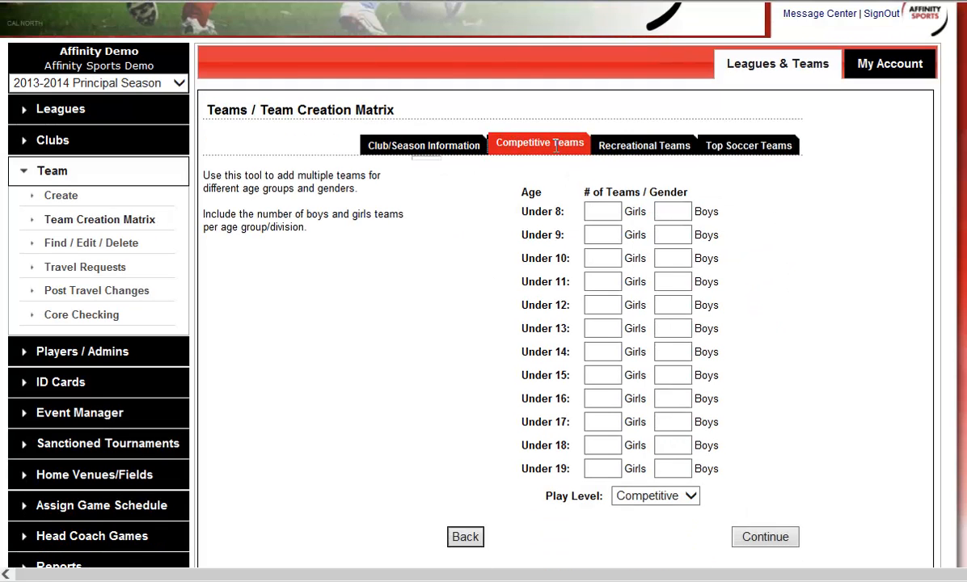
click(599, 259)
text(1)
click(673, 259)
text(1)
click(595, 283)
text(2)
click(673, 283)
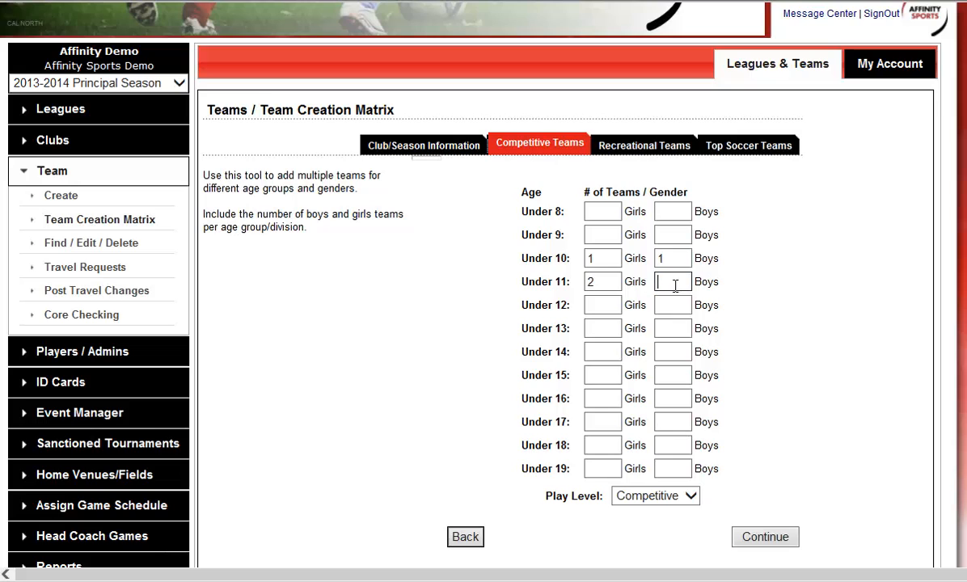
Step: Set the Under 12 competitive team counts to 4 girls and 5 boys, and continue to the recreational teams
click(604, 308)
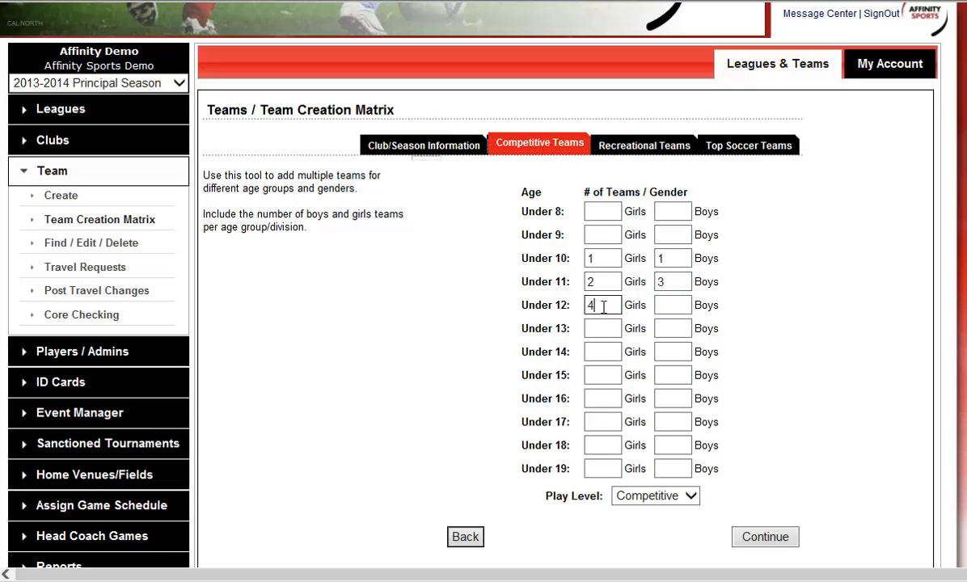
click(671, 308)
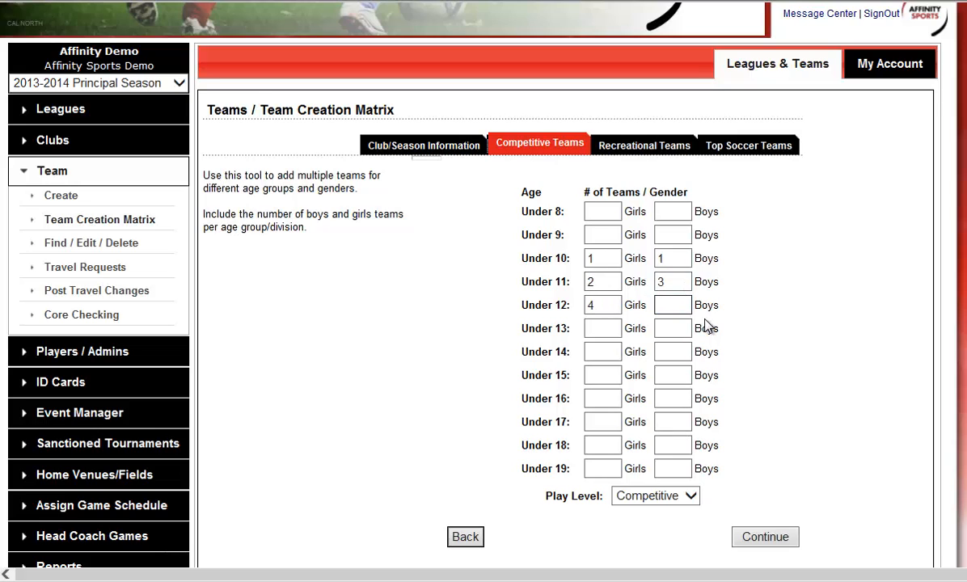
text(5)
click(756, 538)
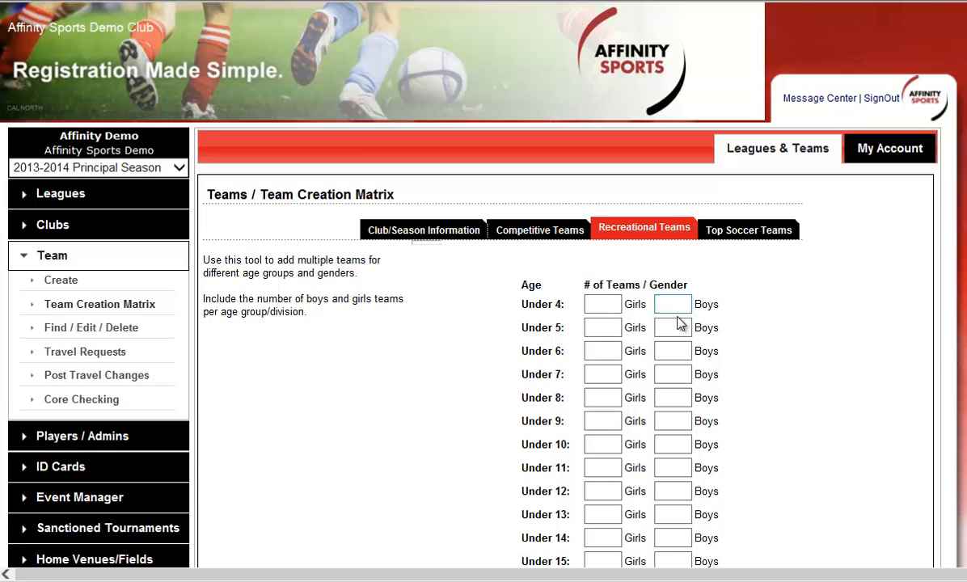
Step: Set the recreational team counts to 1 girls and 1 boys for Under 4, and 1 boys for Under 5
click(609, 306)
text(1)
key(Tab)
text(1)
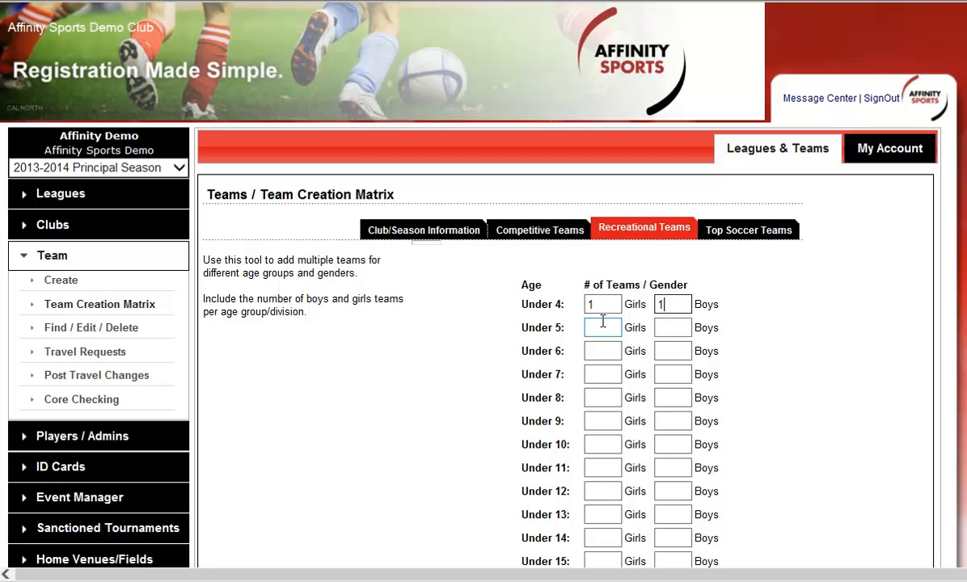
key(Tab)
key(Tab)
text(1)
Step: Set the Under 6 recreational team counts to 2 girls and 3 boys, and finish the matrix without Top Soccer teams
click(609, 351)
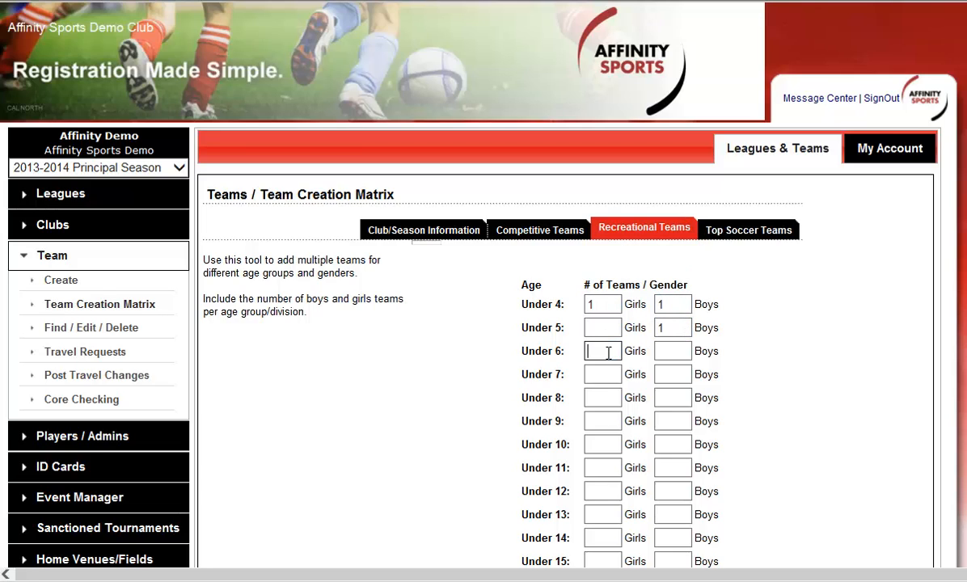
text(2)
click(681, 352)
text(3)
scroll(796, 381, down, 3)
scroll(797, 382, down, 1)
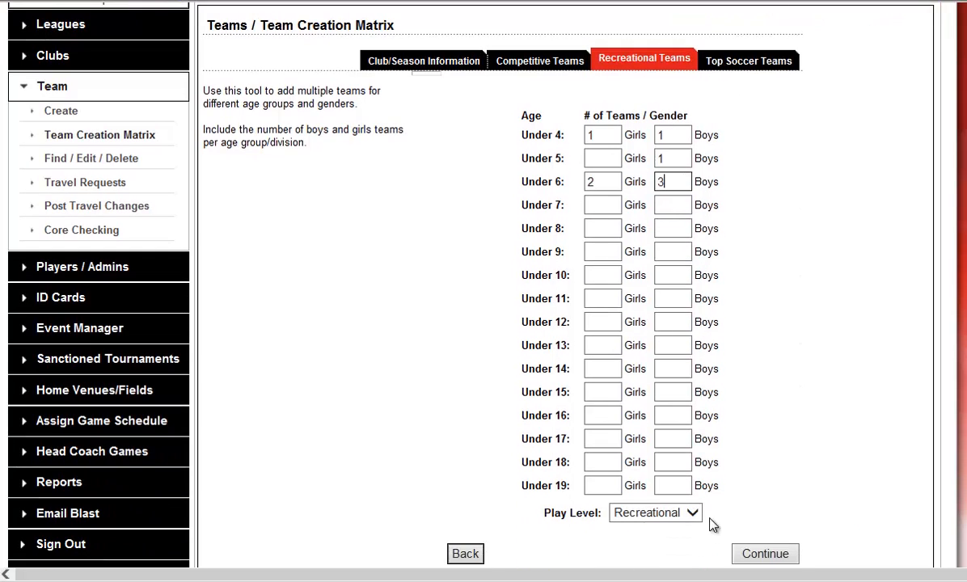
click(791, 559)
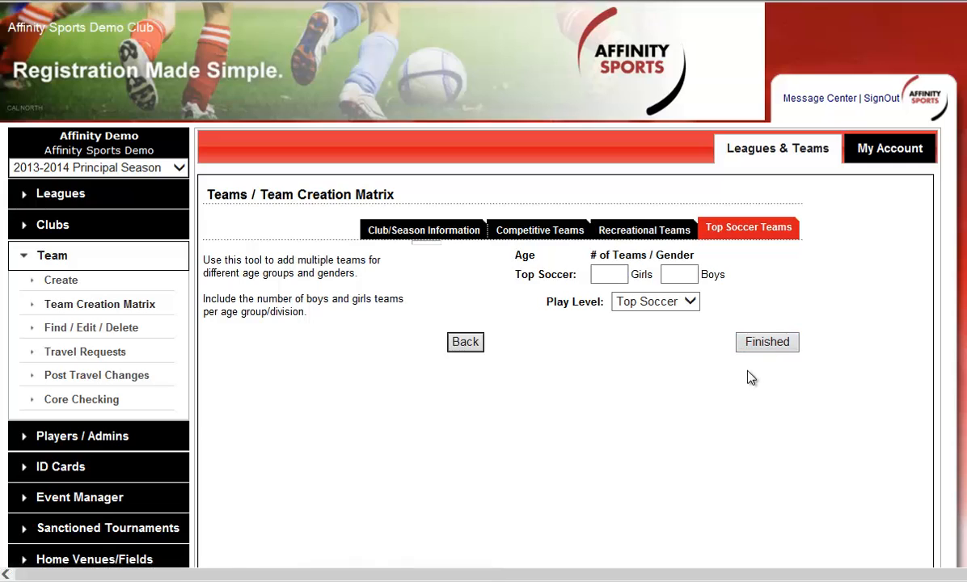
click(769, 344)
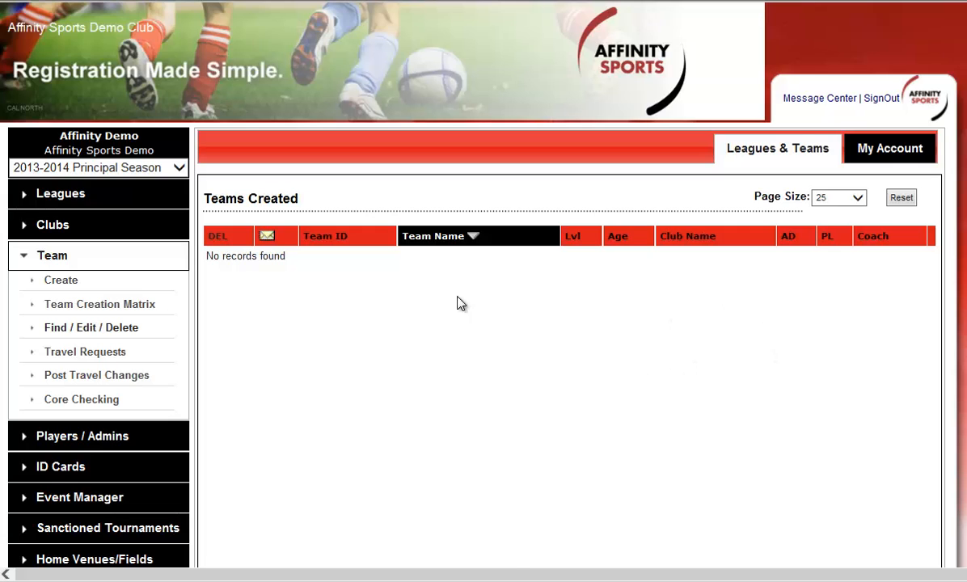
Step: Search the team lookup for all teams in the Affinity Sports Demo - 0107 league and review the list
click(50, 252)
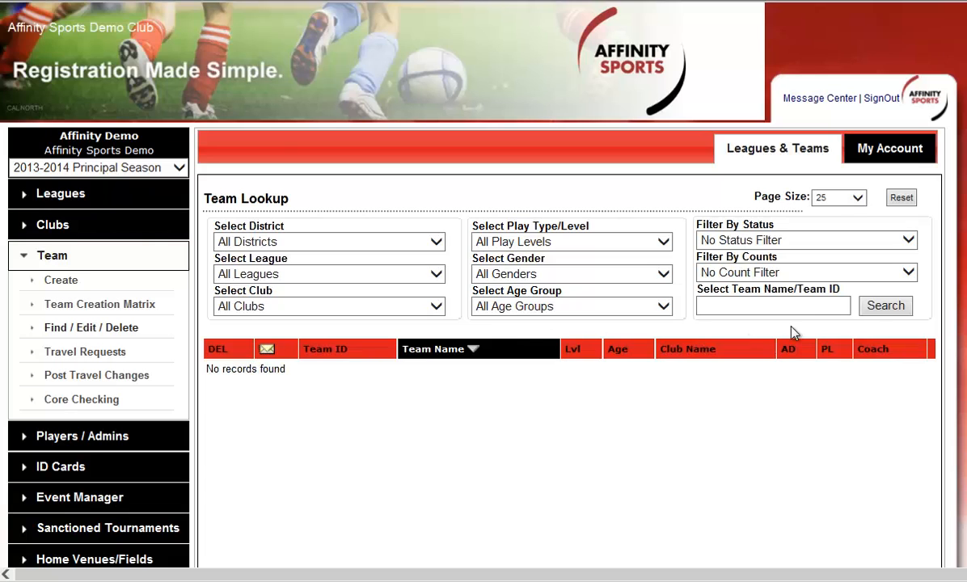
click(884, 305)
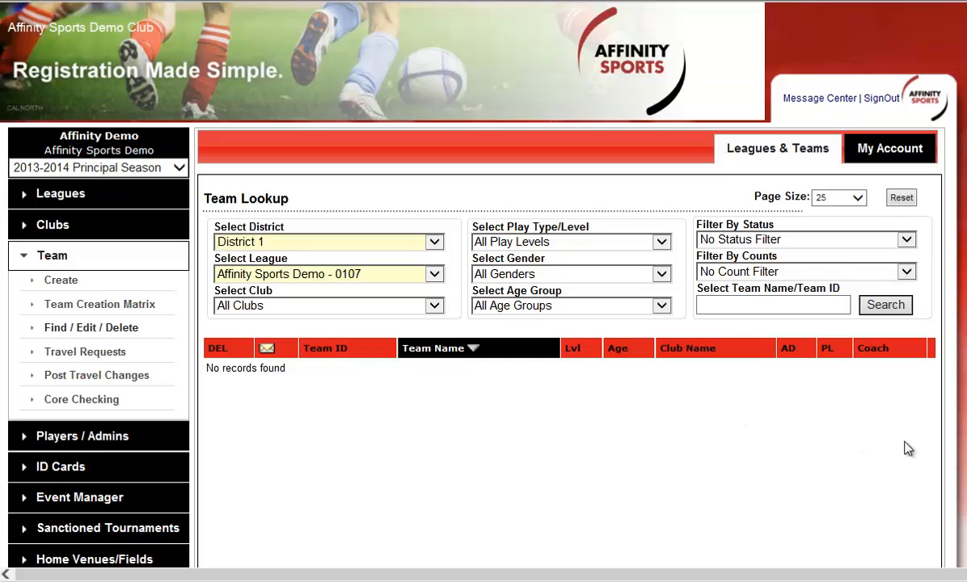
scroll(904, 443, down, 2)
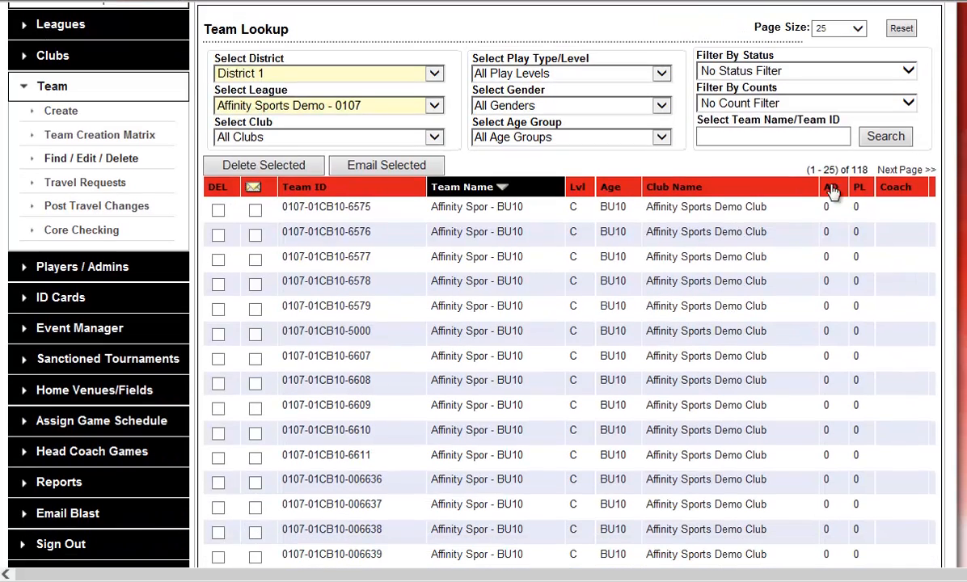
scroll(899, 428, down, 5)
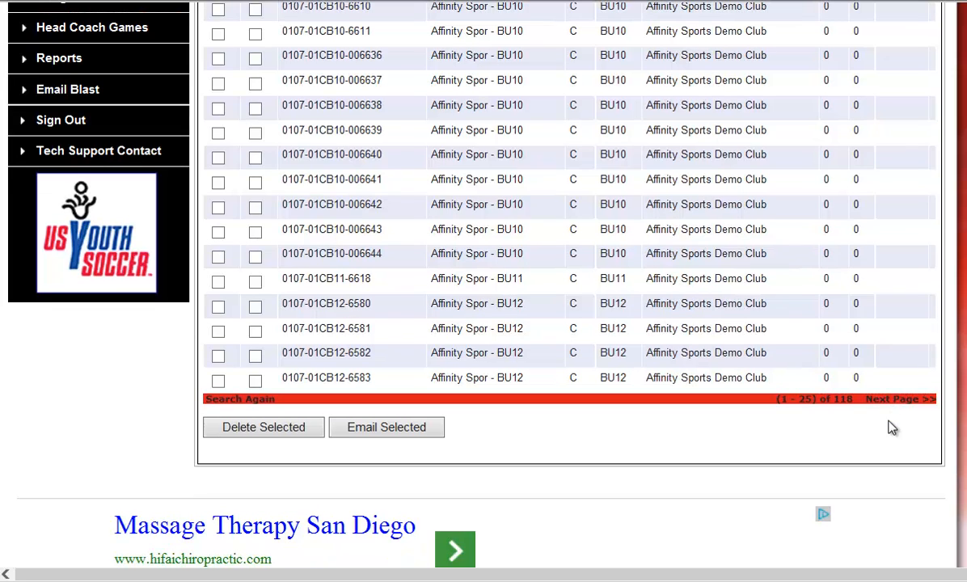
scroll(885, 428, up, 7)
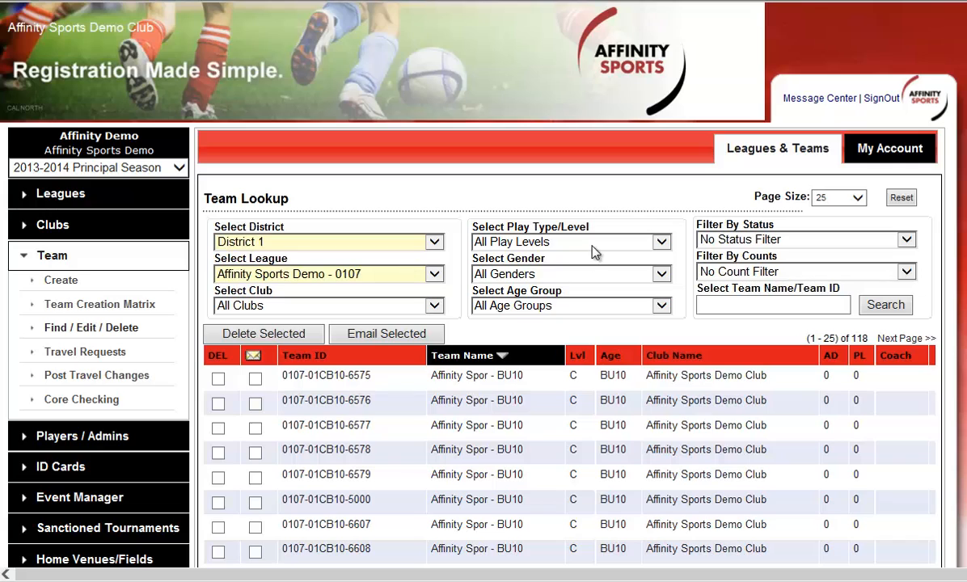
Step: Filter the team lookup to Competitive, Boys and Under 14, and run the search
click(599, 251)
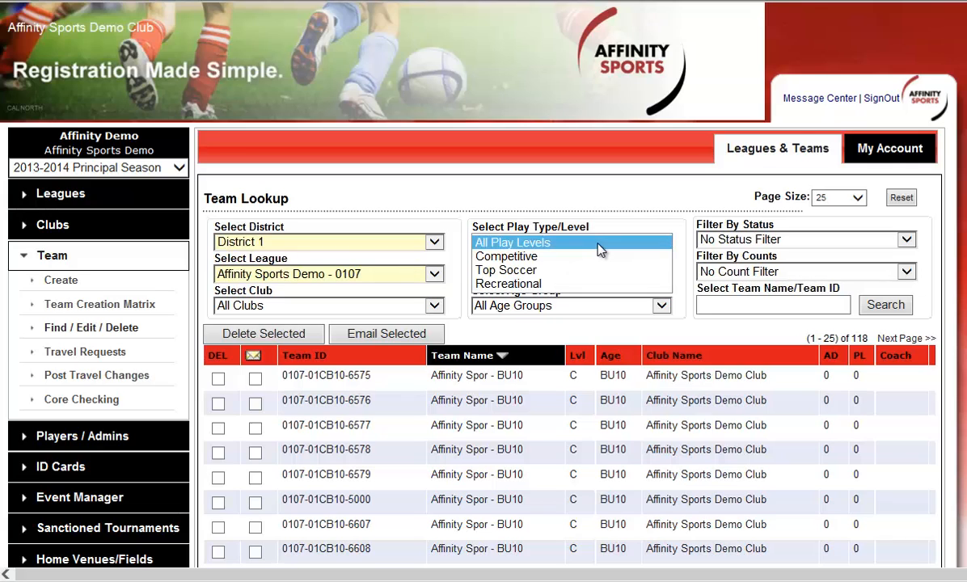
click(599, 257)
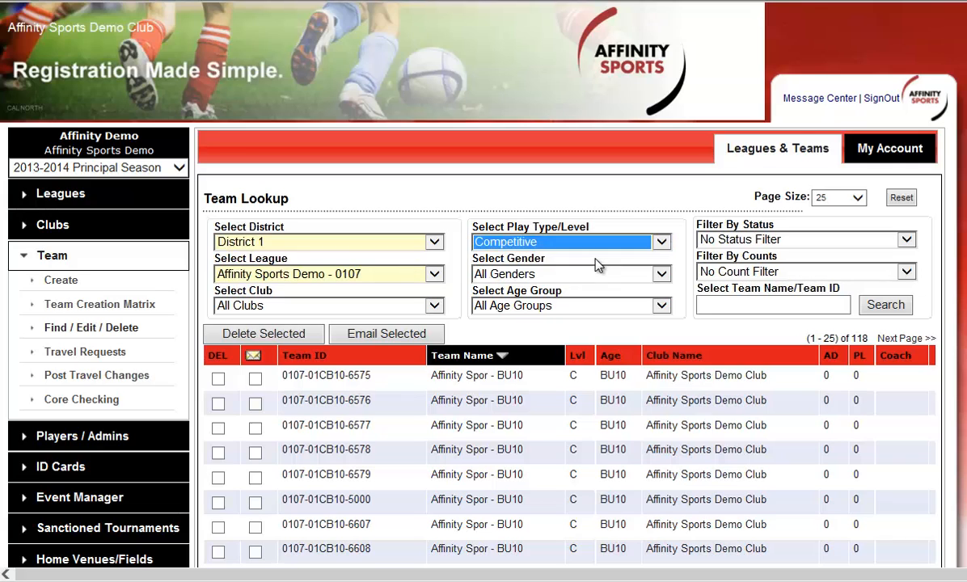
click(597, 276)
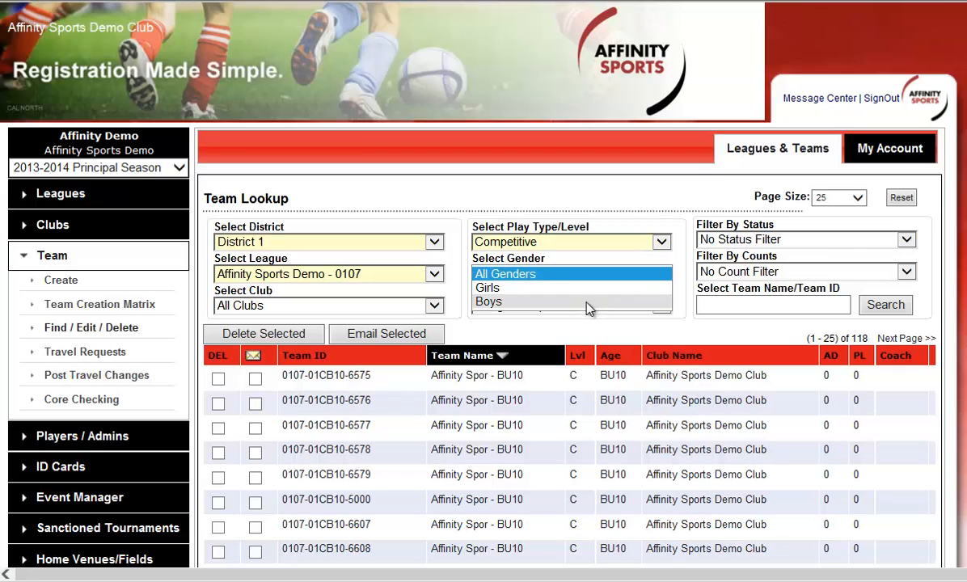
click(589, 303)
click(590, 306)
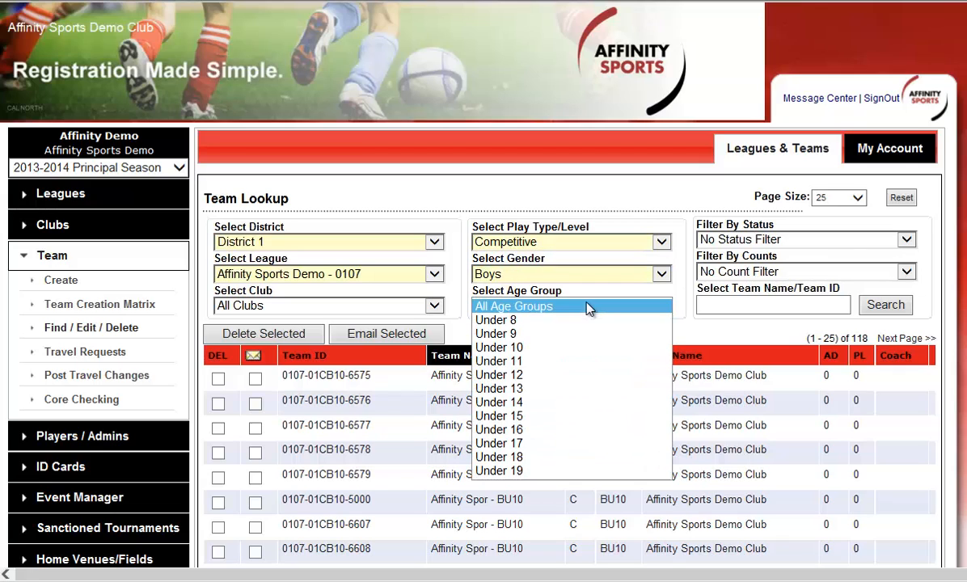
click(583, 402)
click(880, 308)
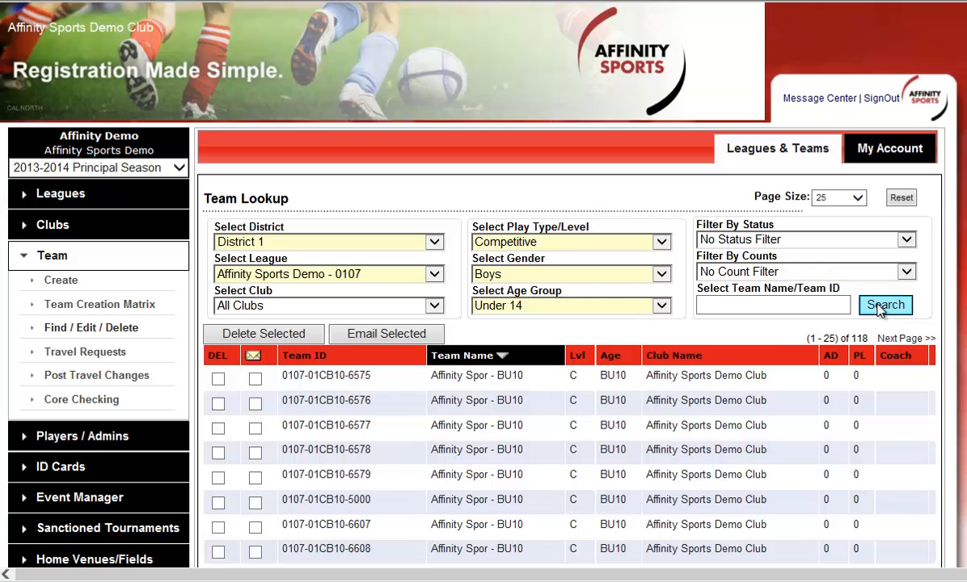
Step: Search the filtered teams by the team ID 0107-10000
click(761, 305)
scroll(764, 305, down, 2)
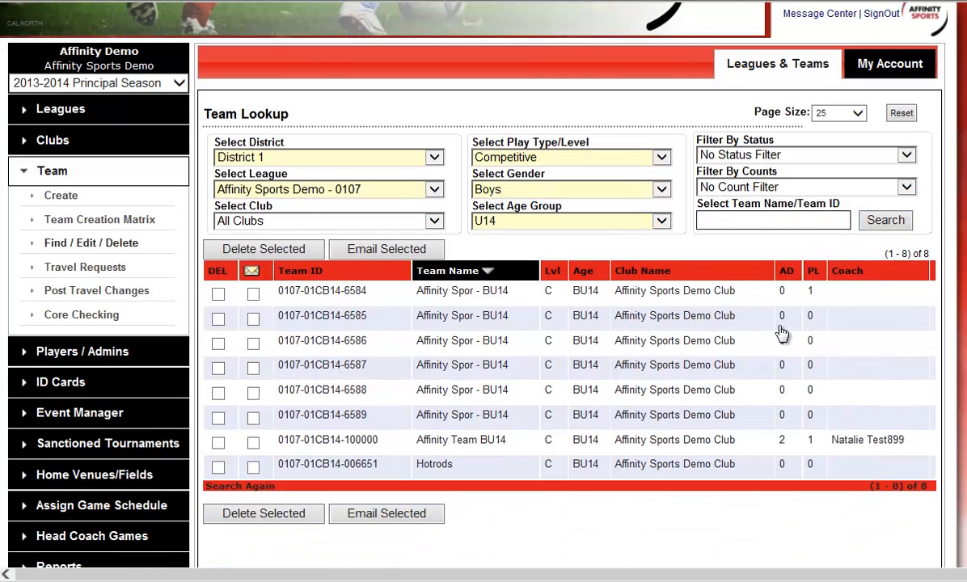
text(0107-10000)
click(876, 223)
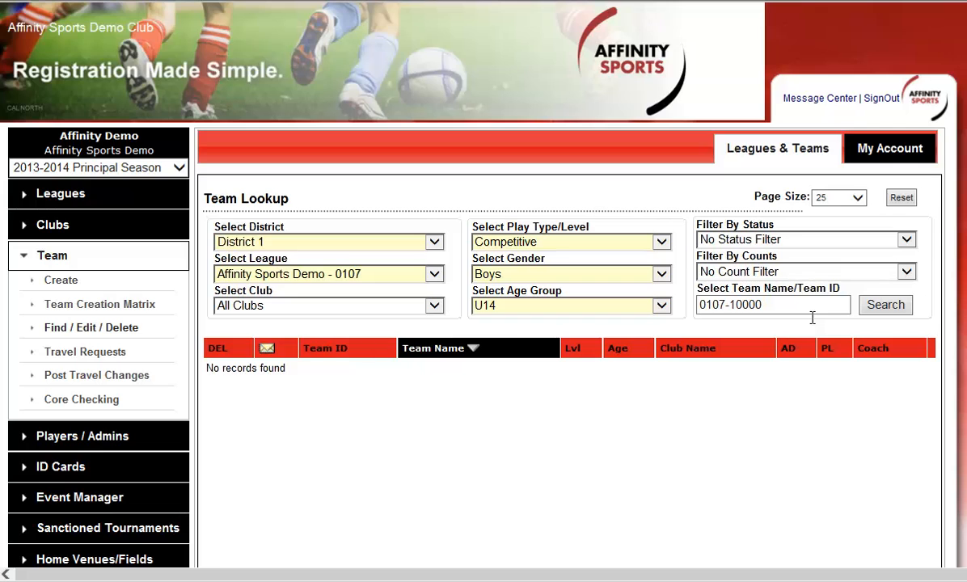
Step: Clear the team ID from the lookup criteria and run the search again
click(785, 305)
triple_click(786, 305)
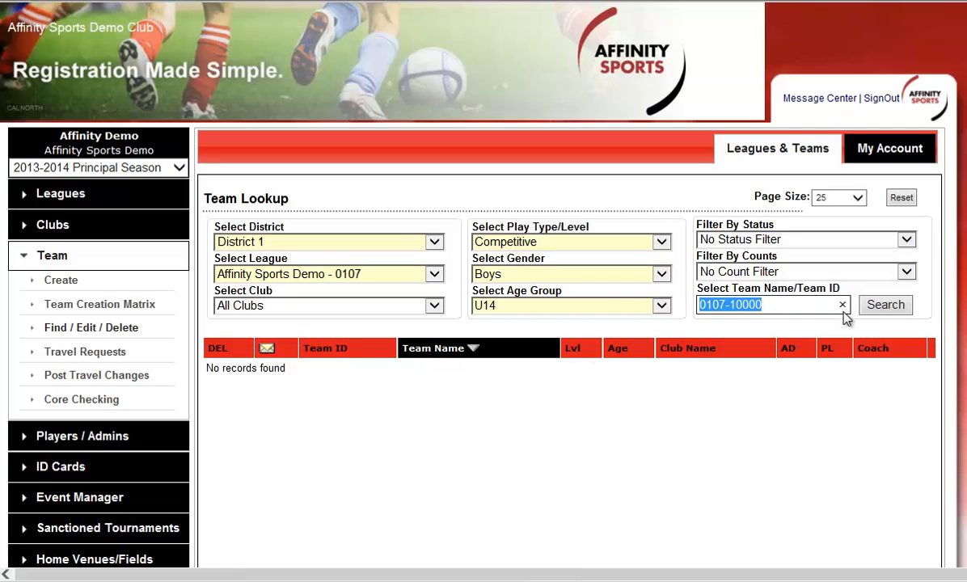
key(BackSpace)
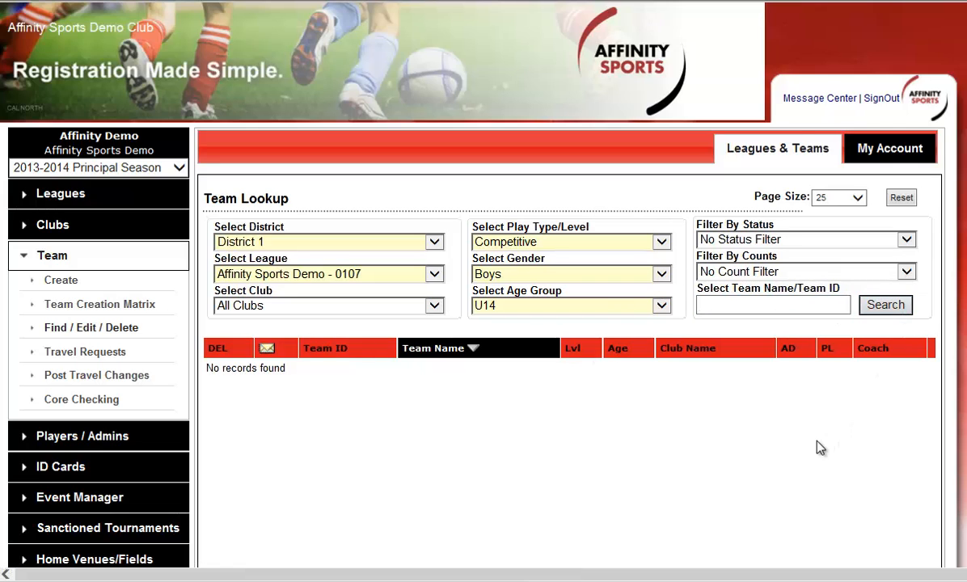
Step: Open Affinity Team BU14 from the lookup results and search its available roster administrators by name for "test"
scroll(820, 437, down, 1)
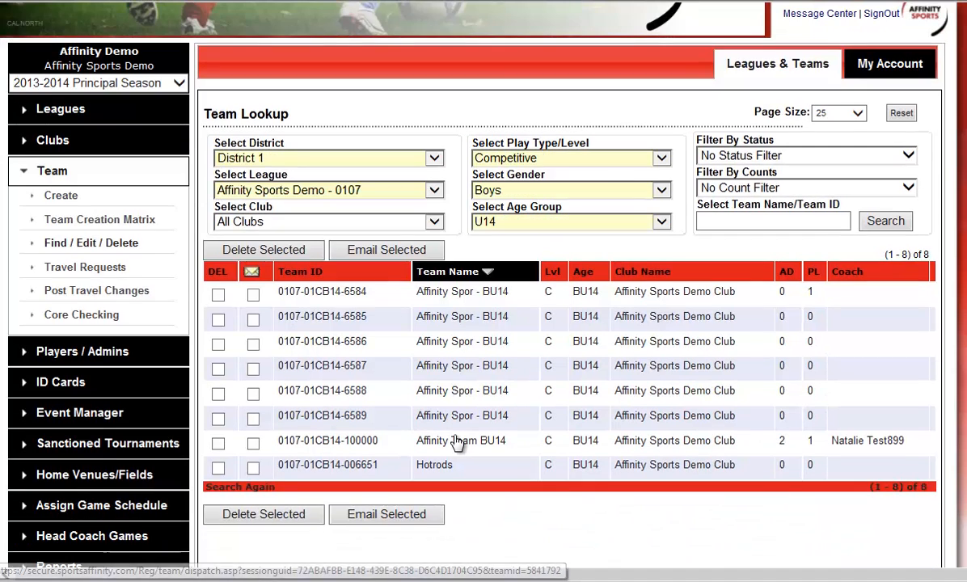
click(457, 442)
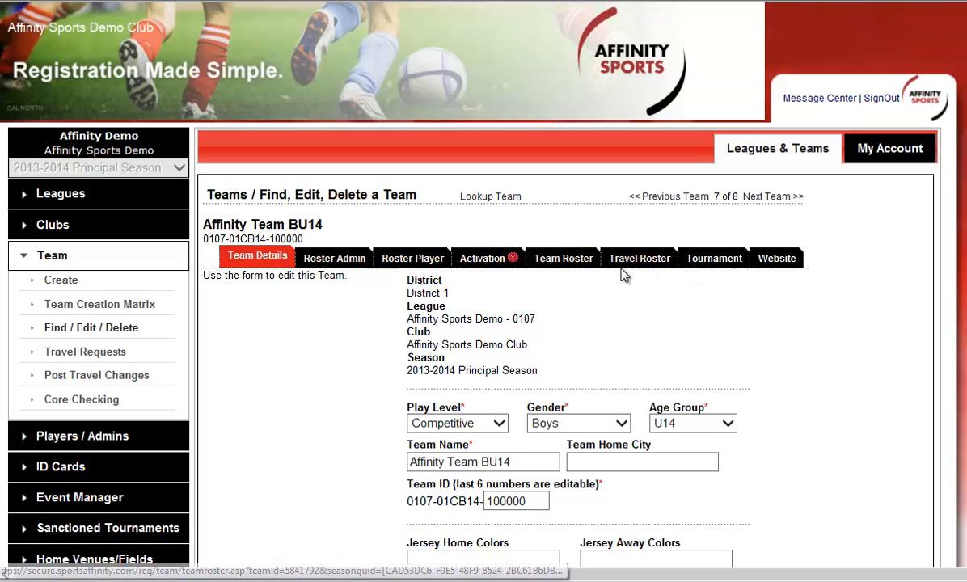
click(334, 259)
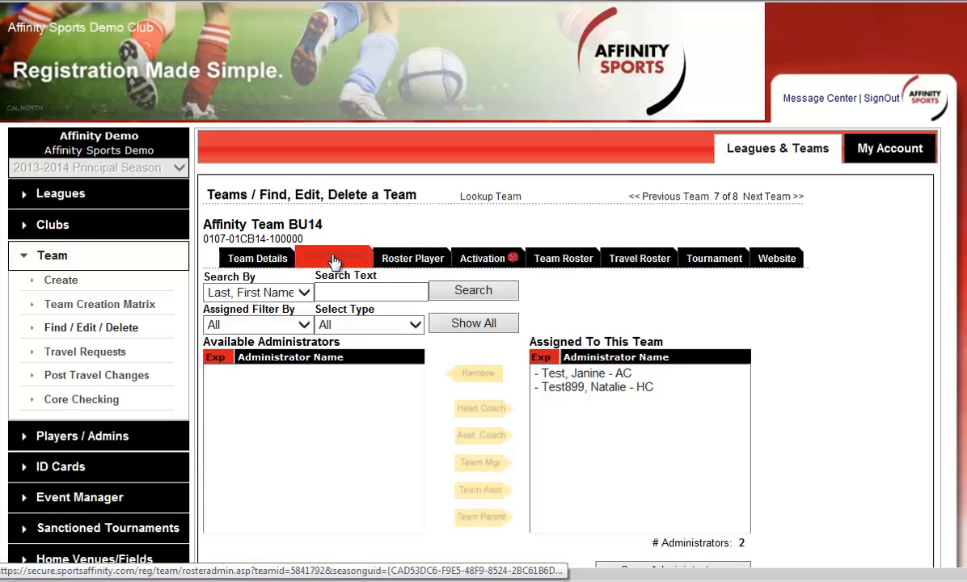
click(365, 293)
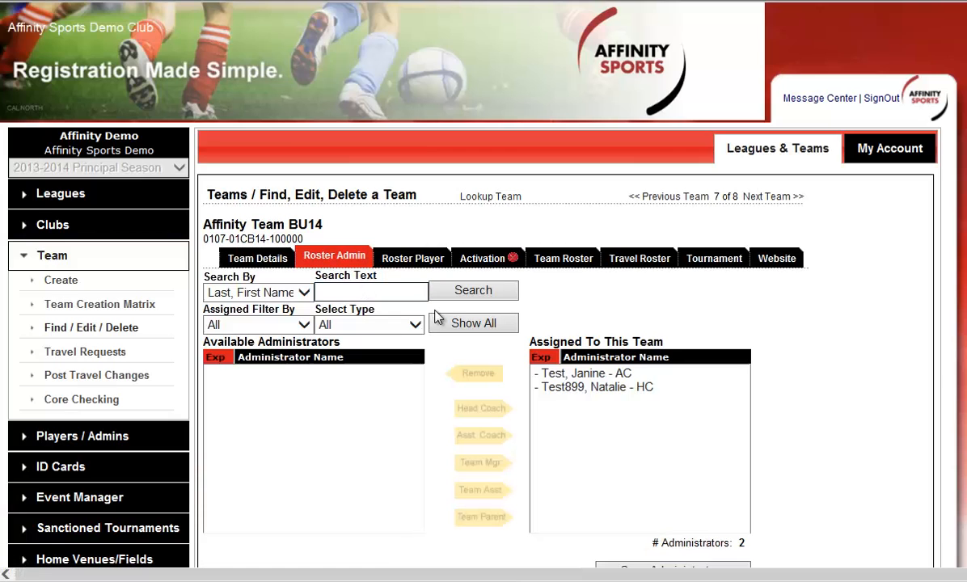
text(test)
click(494, 291)
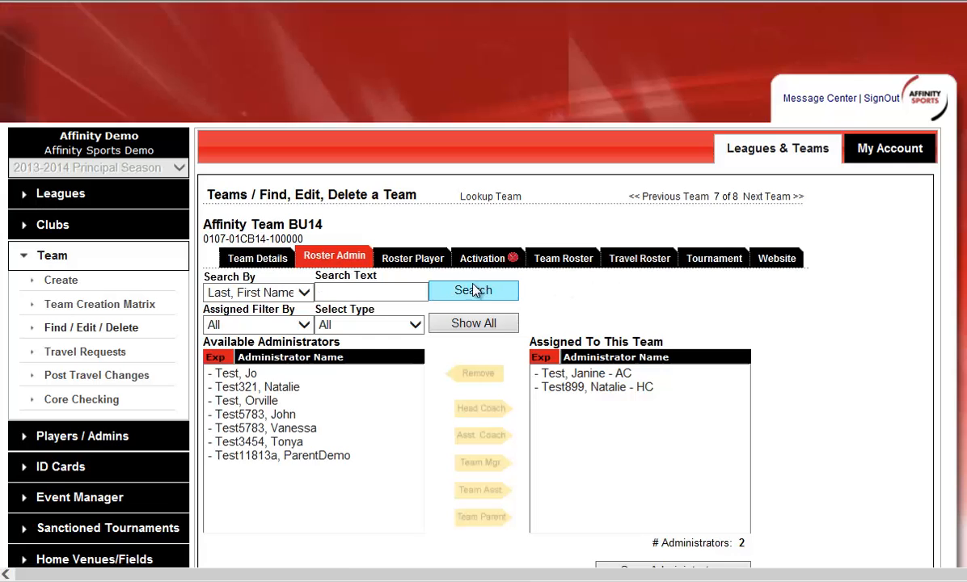
Step: Assign the BU14 team's fifth listed available administrator as Team Manager and save the administrators
click(275, 294)
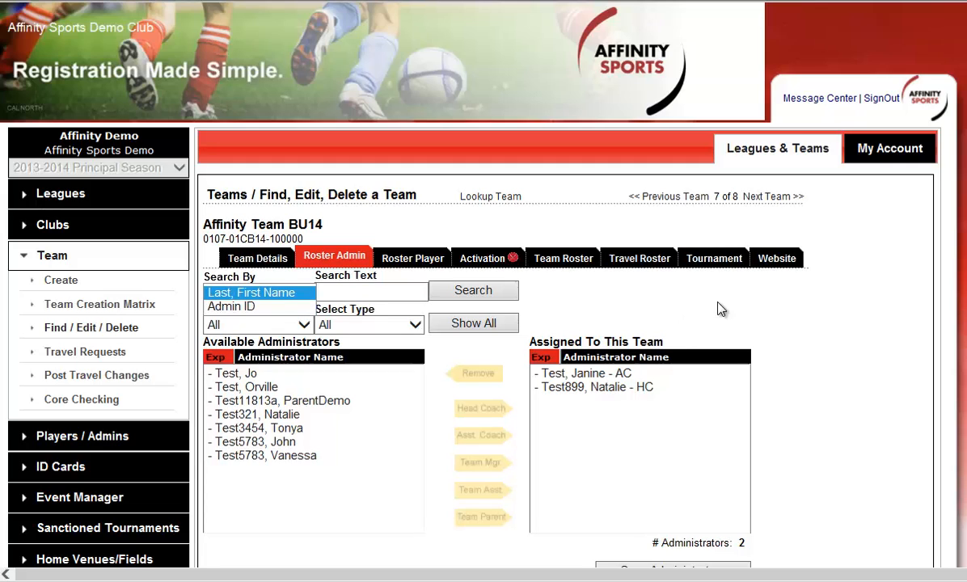
click(652, 313)
click(319, 428)
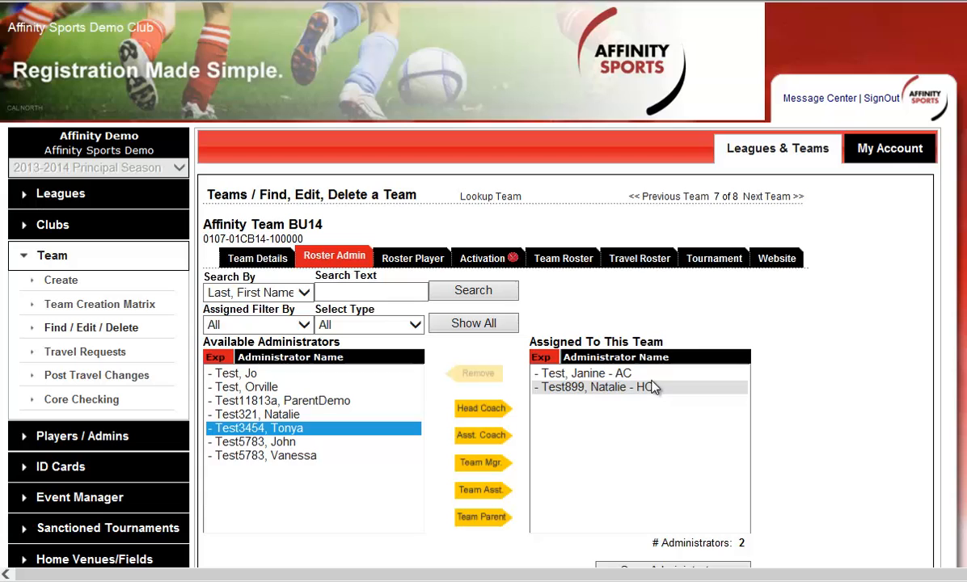
click(481, 463)
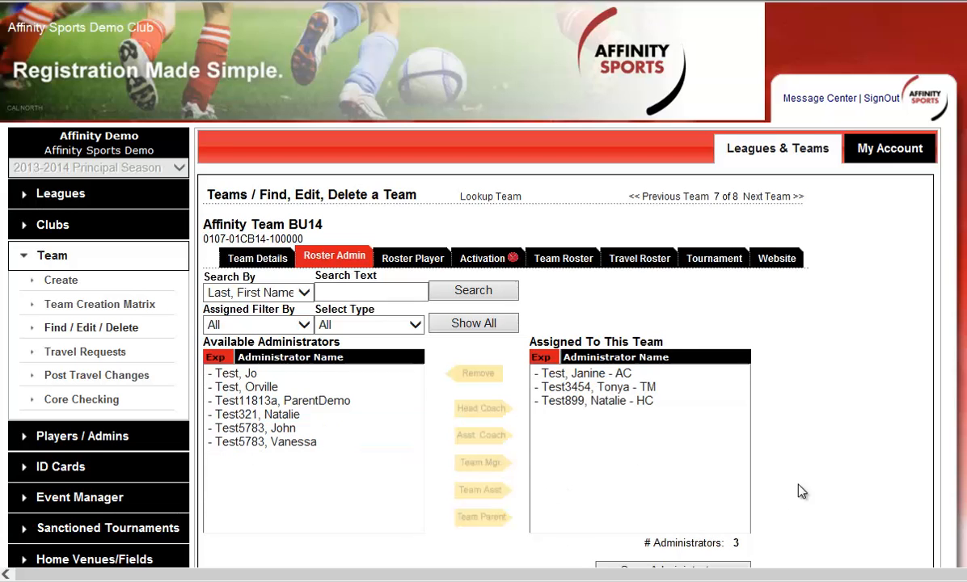
scroll(834, 427, down, 1)
scroll(817, 452, down, 2)
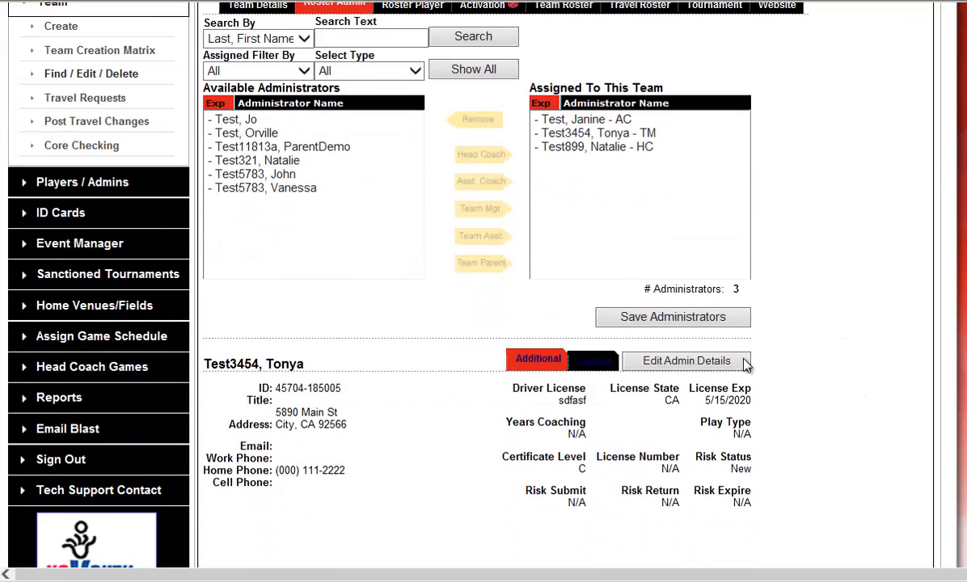
click(673, 320)
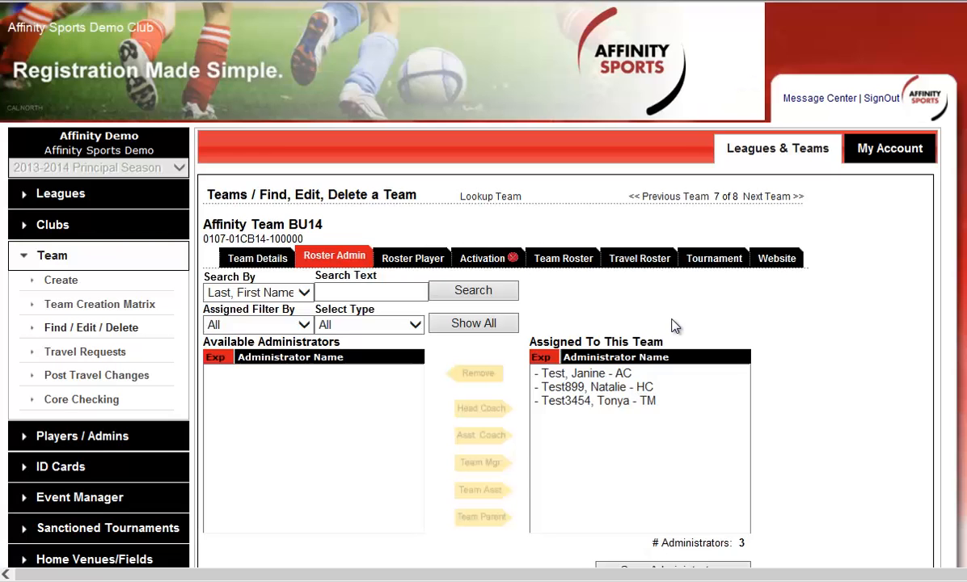
Step: Select the assigned Team Manager and review that administrator's ID and personal details
click(684, 401)
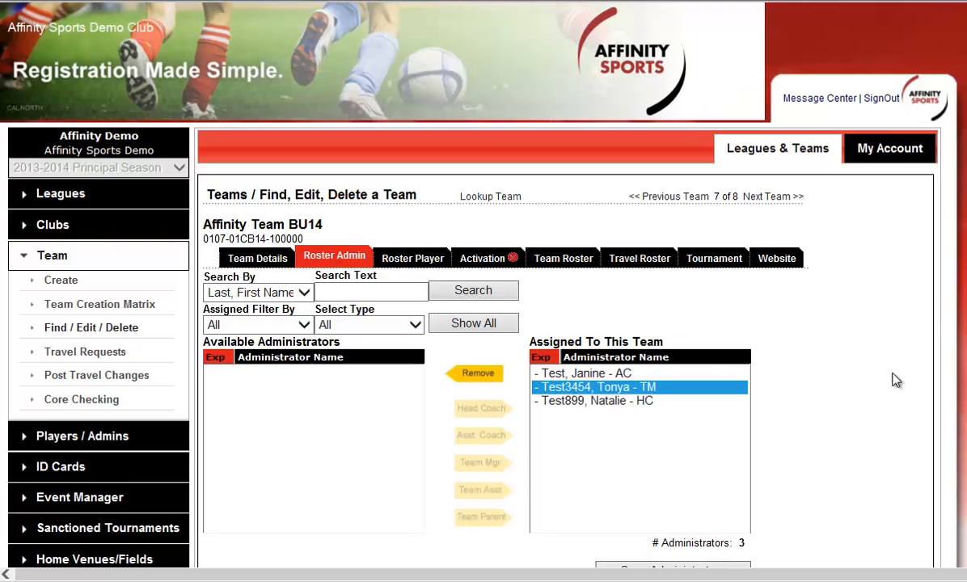
scroll(835, 383, down, 2)
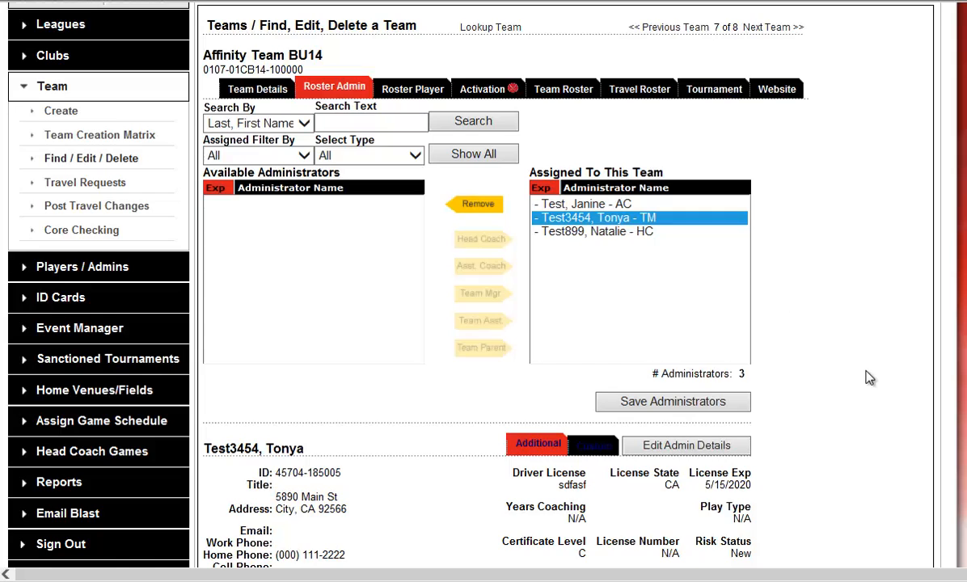
scroll(805, 377, down, 1)
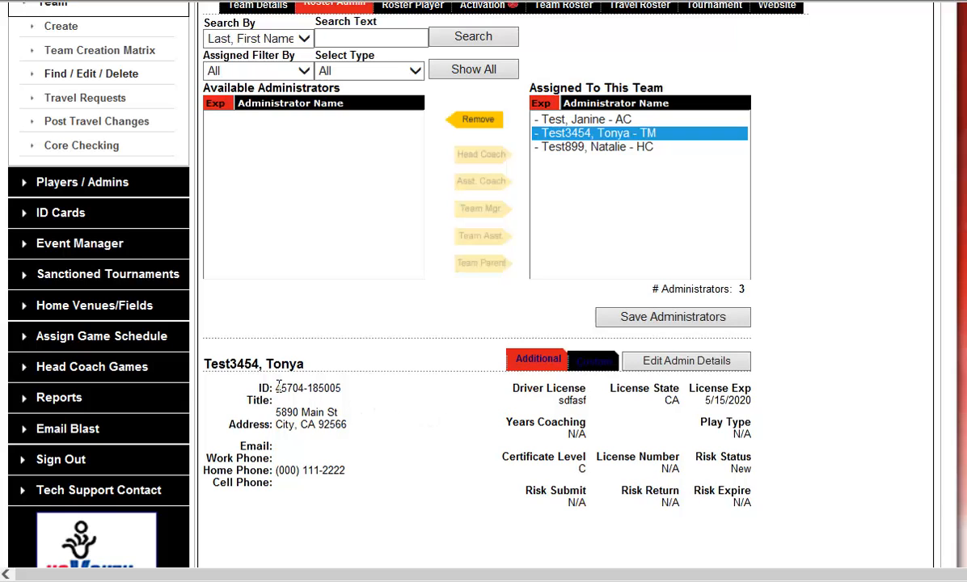
drag(278, 387, 341, 389)
click(469, 420)
scroll(789, 463, up, 3)
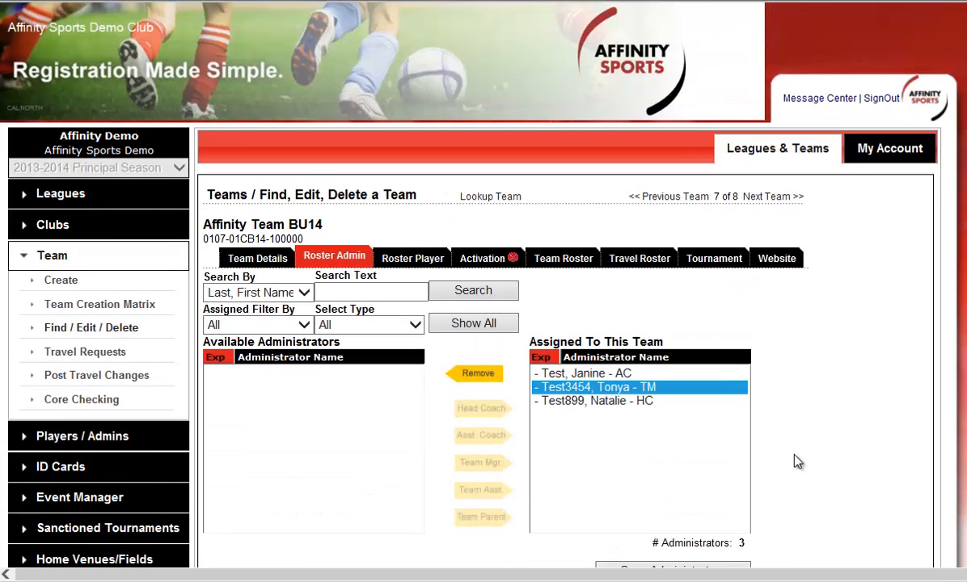
Step: Filter the team's available roster players to Under 13 boys and add the listed BU13 player to the team
click(412, 260)
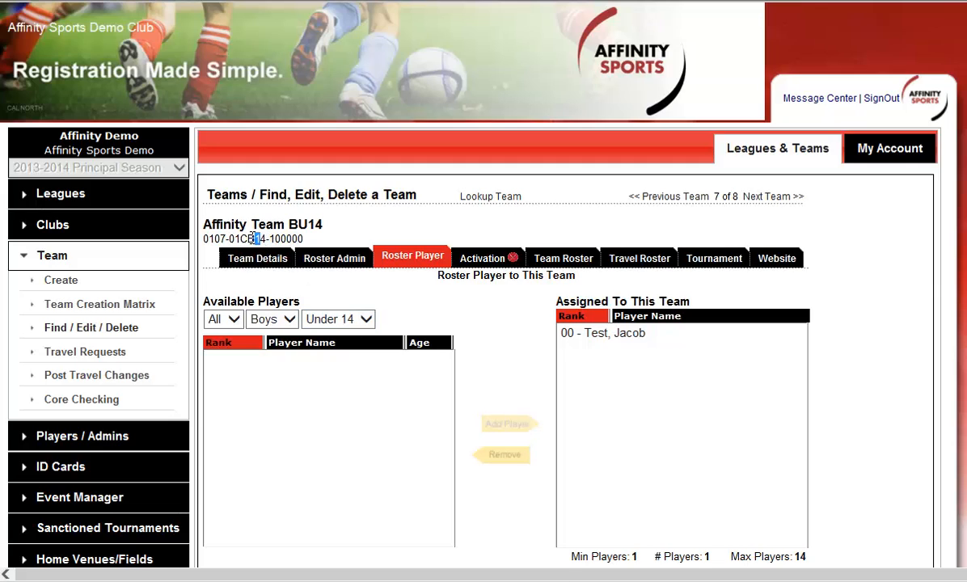
click(419, 324)
click(368, 322)
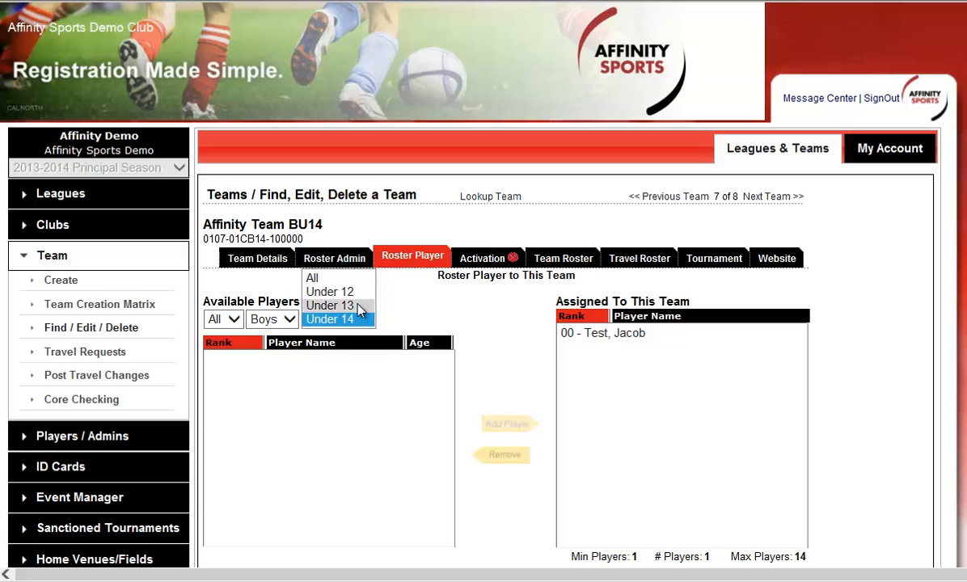
click(356, 306)
click(300, 361)
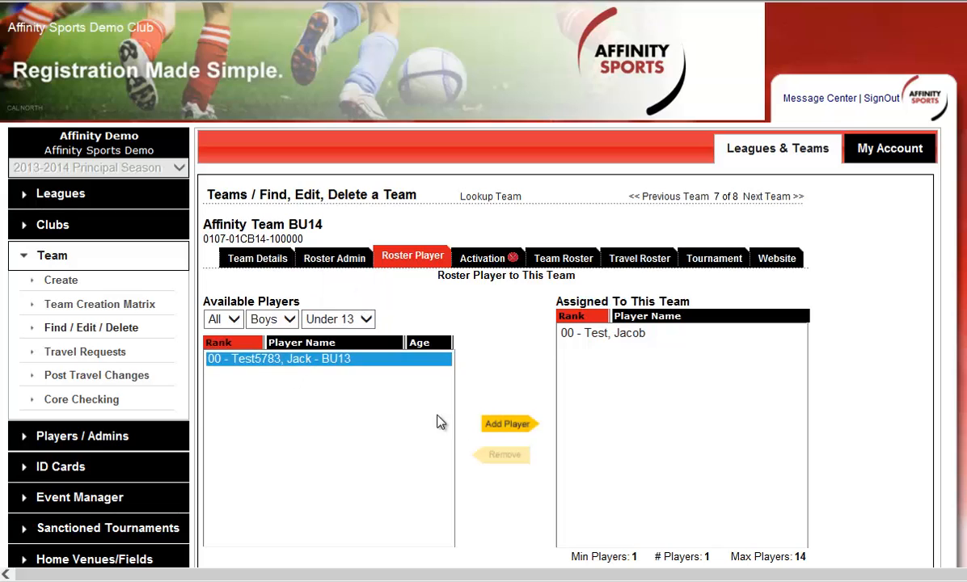
click(510, 425)
Step: Show available players of all age groups, add both BU12 players to the team, and save the players
click(338, 319)
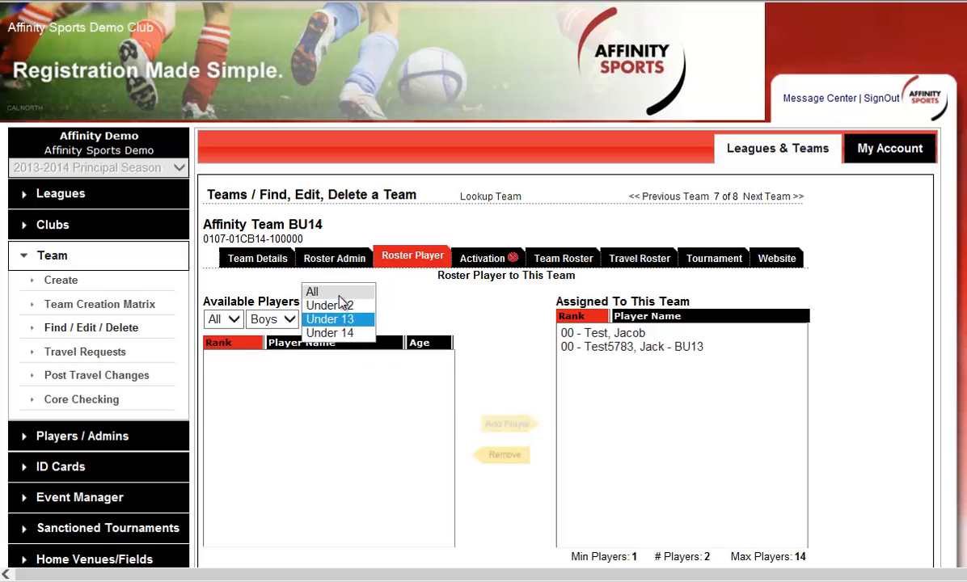
click(338, 289)
click(347, 360)
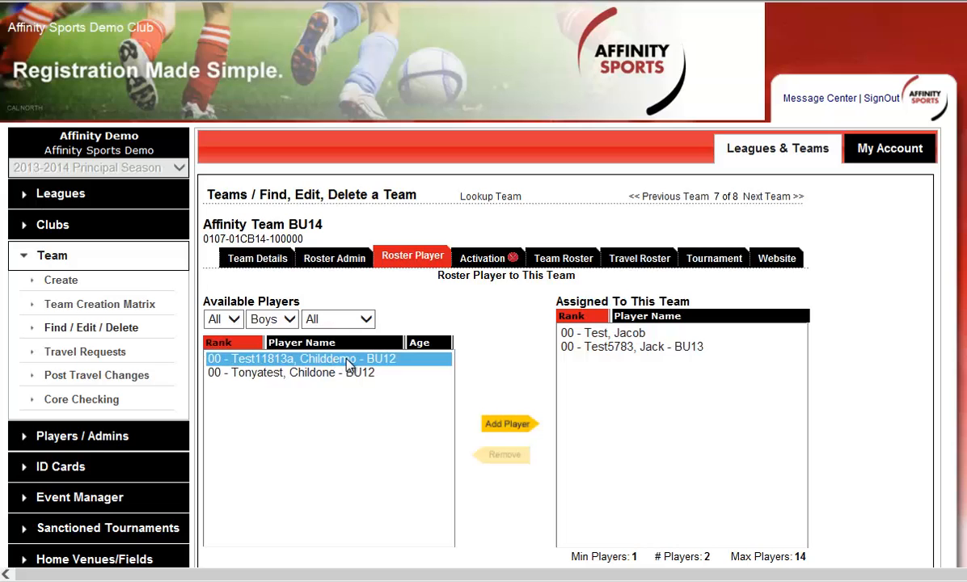
key(shift+Down)
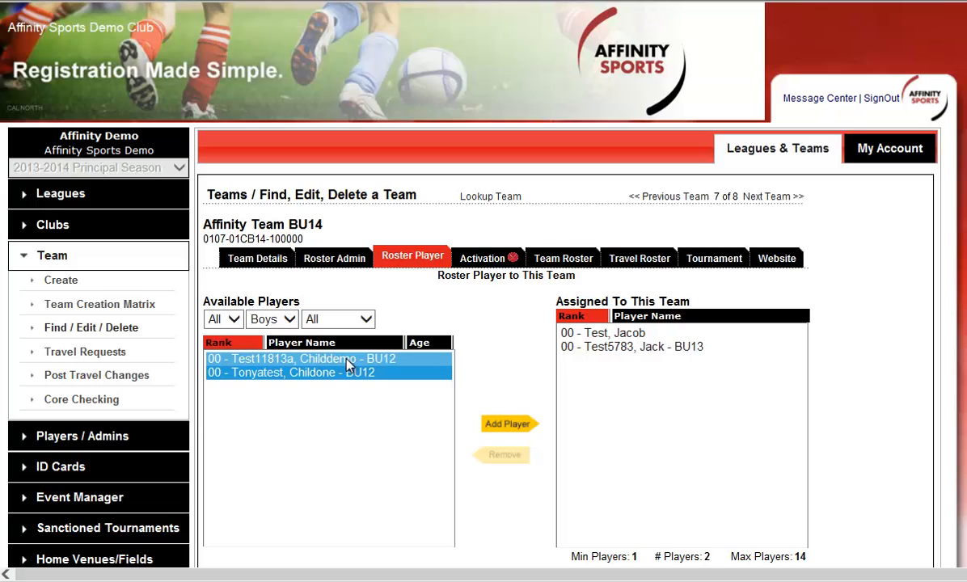
click(522, 427)
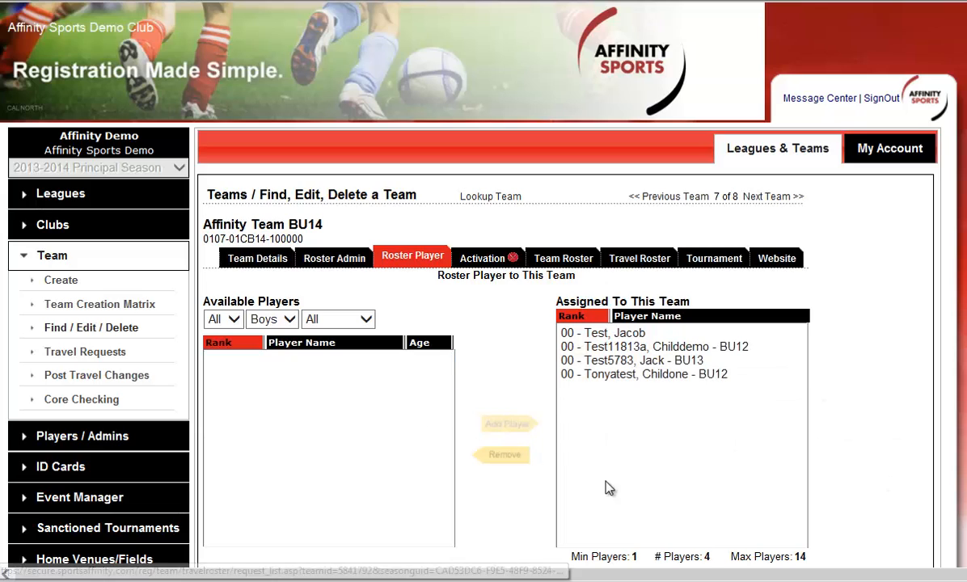
scroll(846, 454, down, 1)
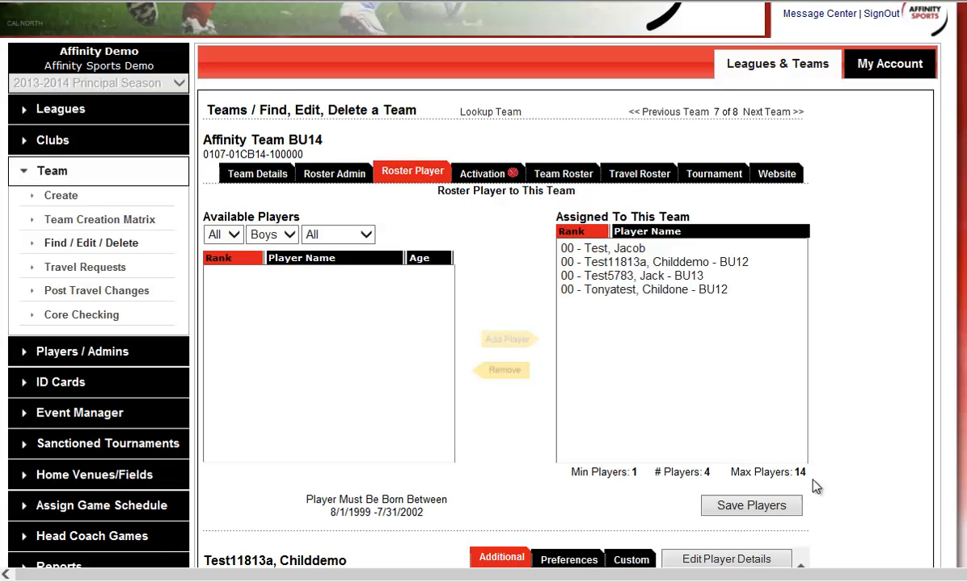
click(759, 508)
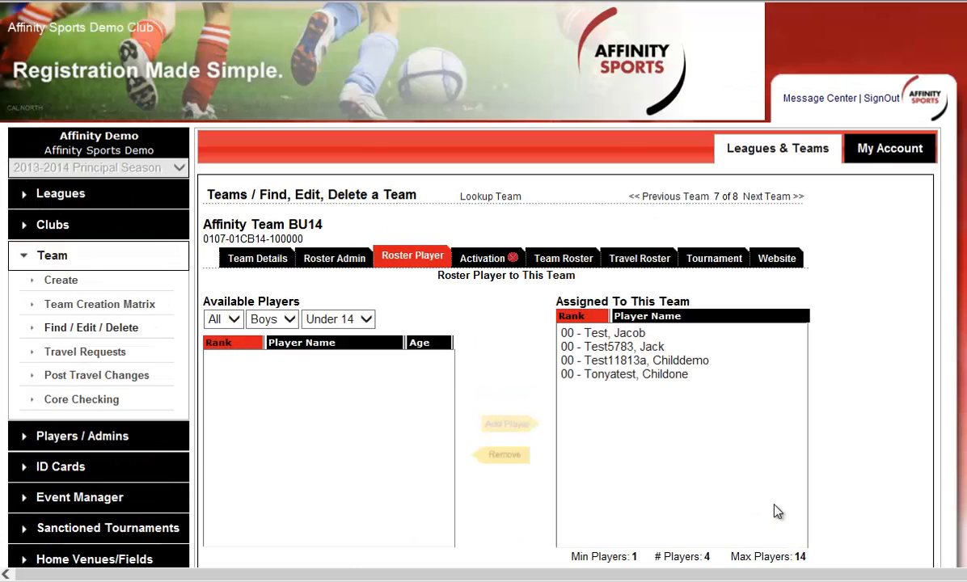
Step: Review the team roster, select all administrators and players, and view the team's activation rule violations
click(571, 266)
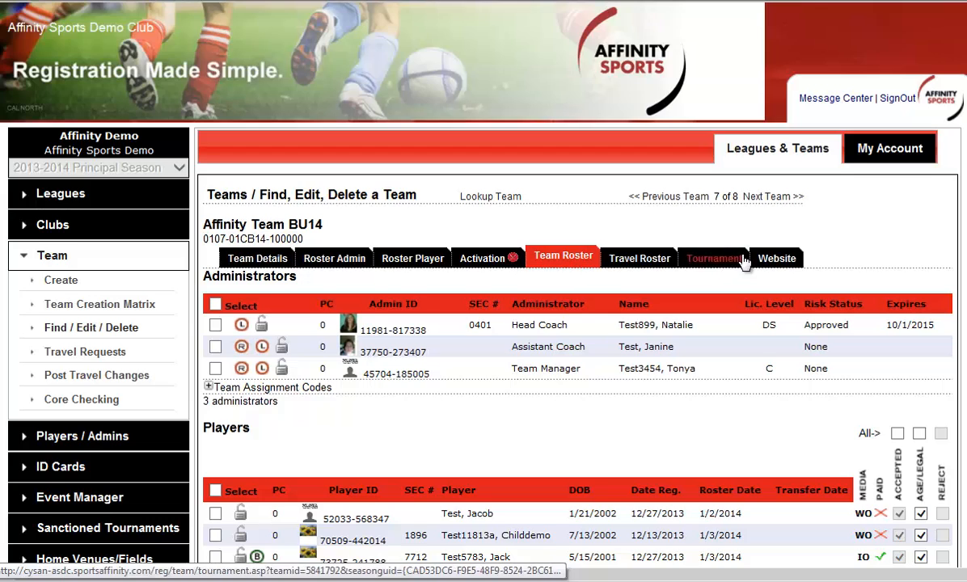
scroll(728, 257, down, 1)
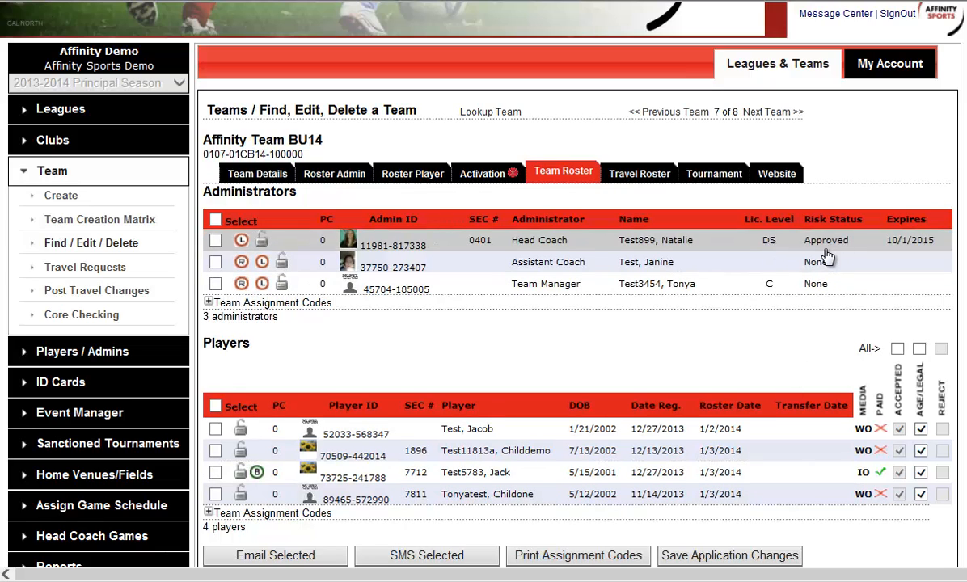
scroll(809, 246, down, 1)
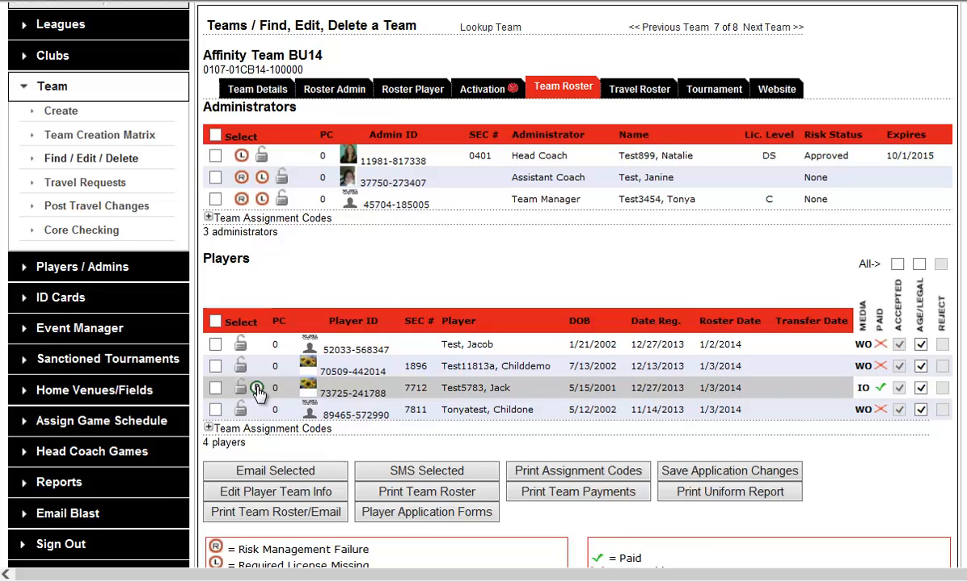
click(215, 136)
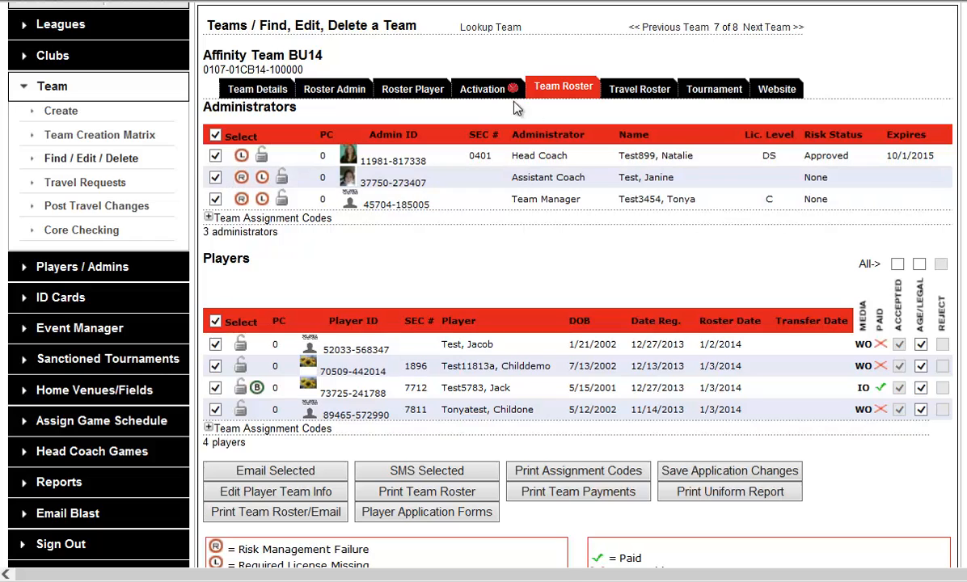
click(483, 93)
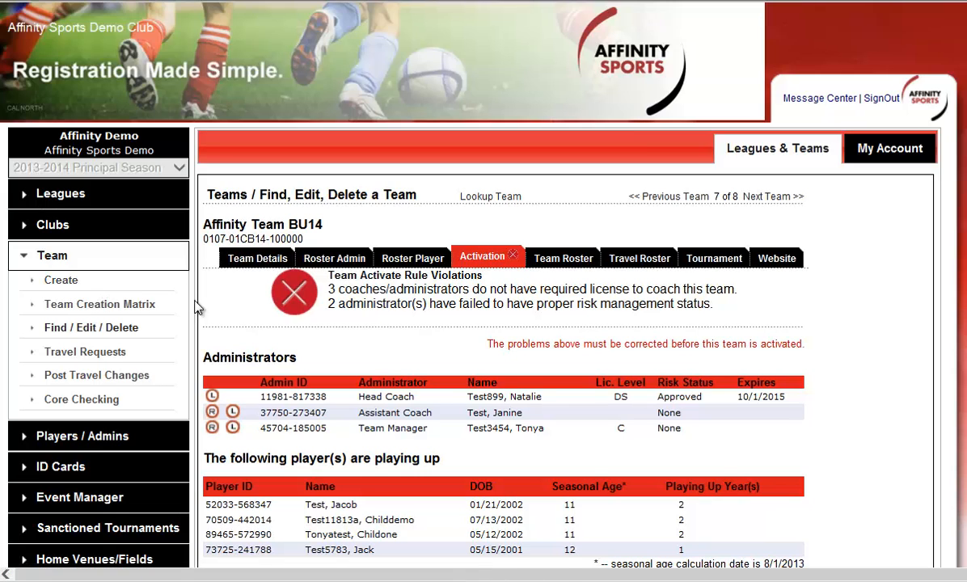
Step: Return to the team lookup, reset all its filters, and run the search again
click(53, 263)
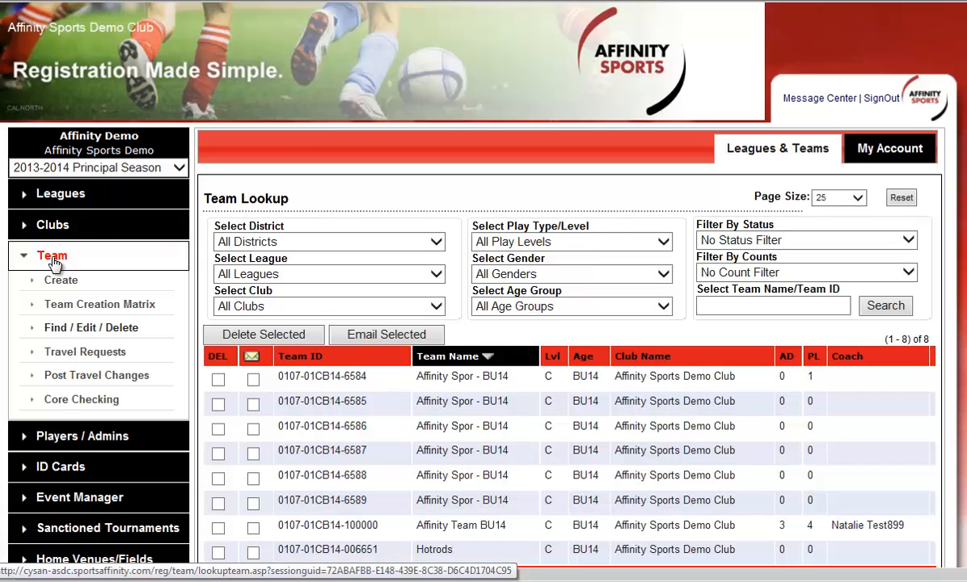
scroll(580, 340, down, 1)
scroll(581, 340, up, 1)
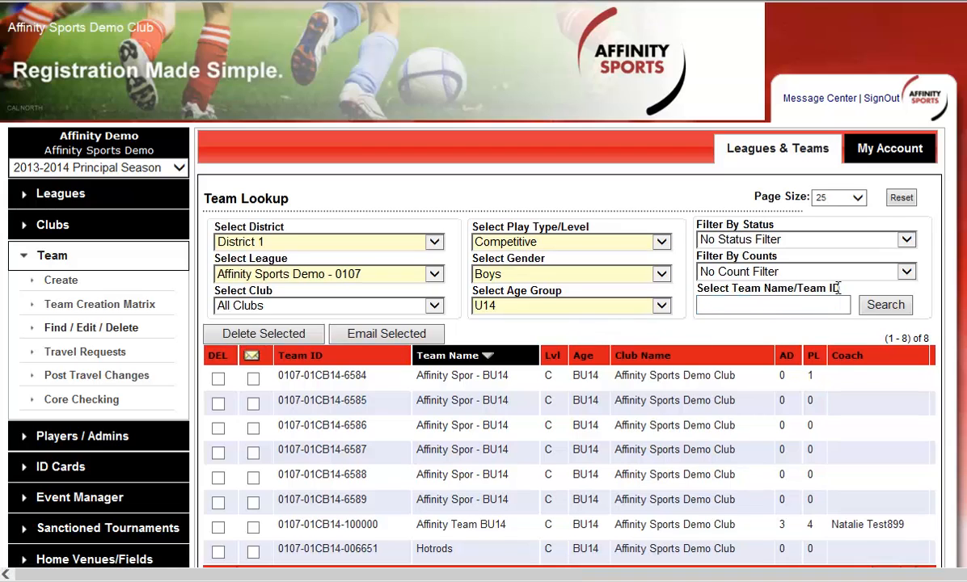
click(903, 201)
click(881, 301)
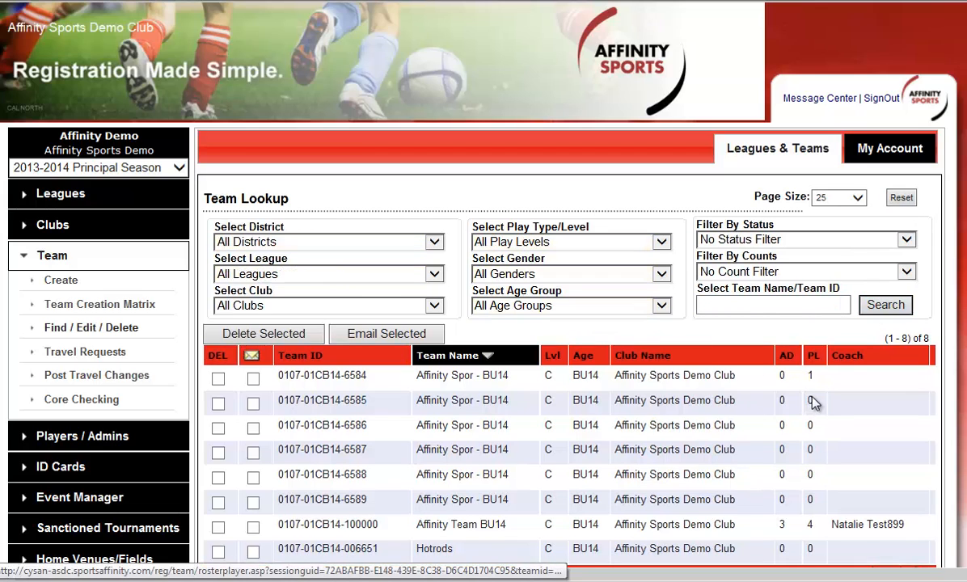
Step: Filter the team lookup by the Activated status, run the search, and review the team roster of Kicksalot B12
click(755, 276)
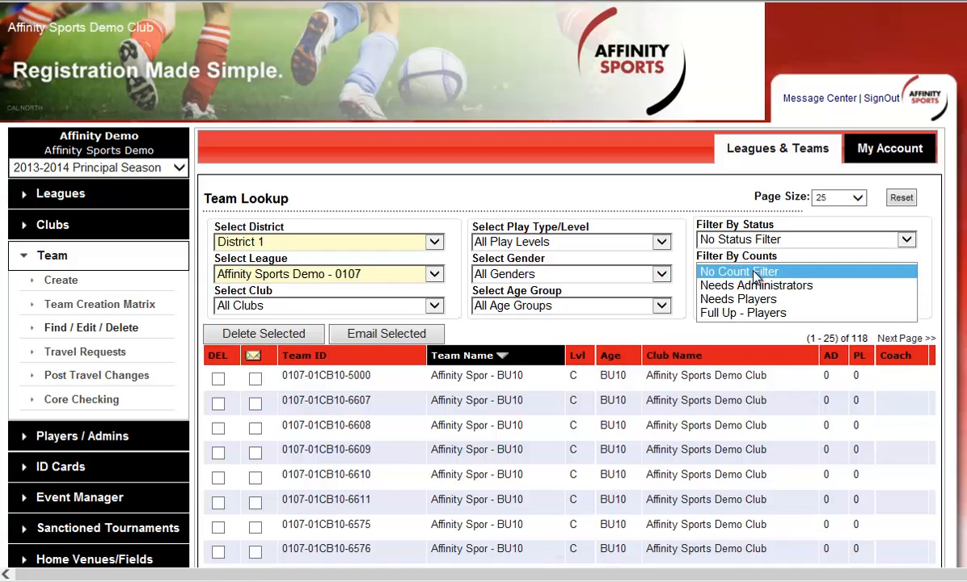
click(756, 240)
click(712, 252)
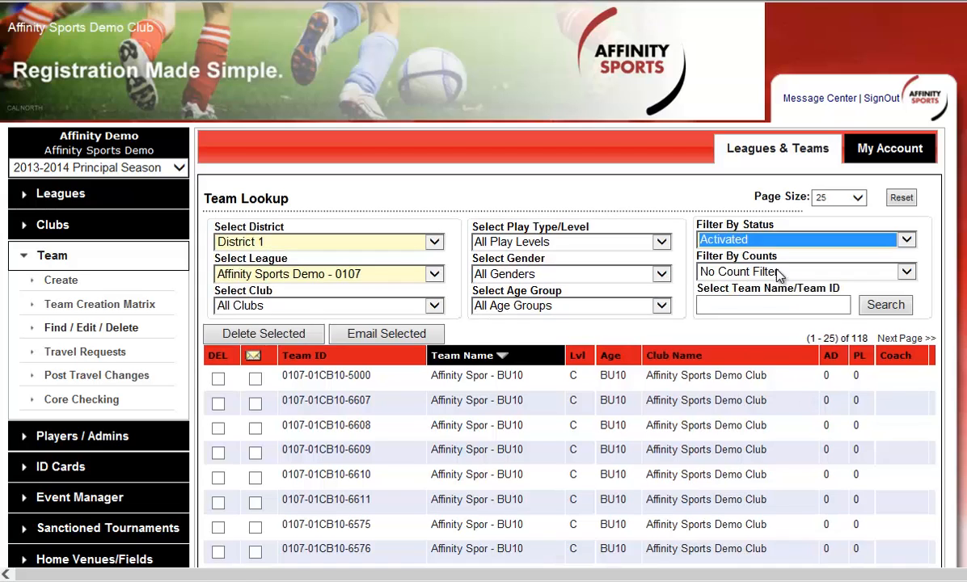
click(881, 305)
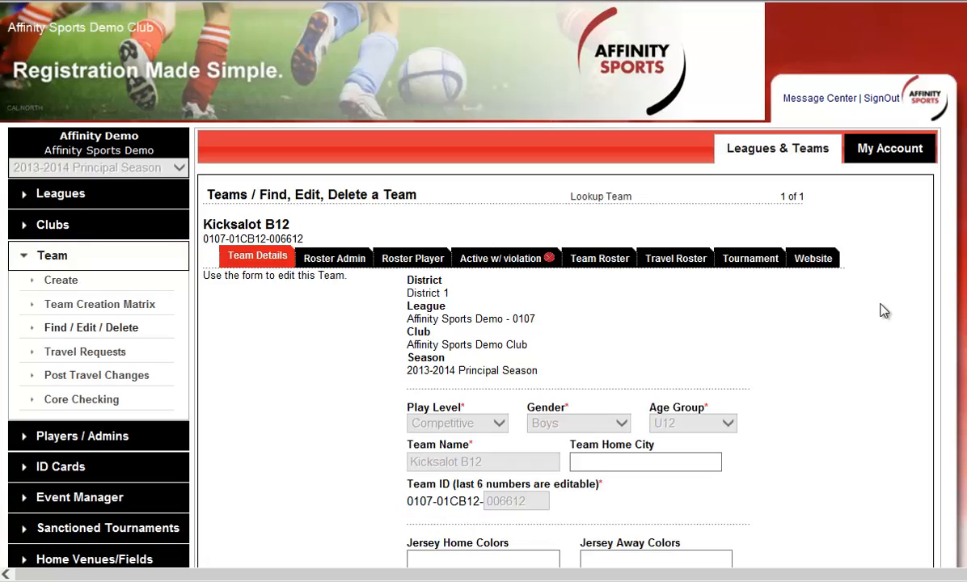
click(599, 259)
scroll(756, 263, down, 3)
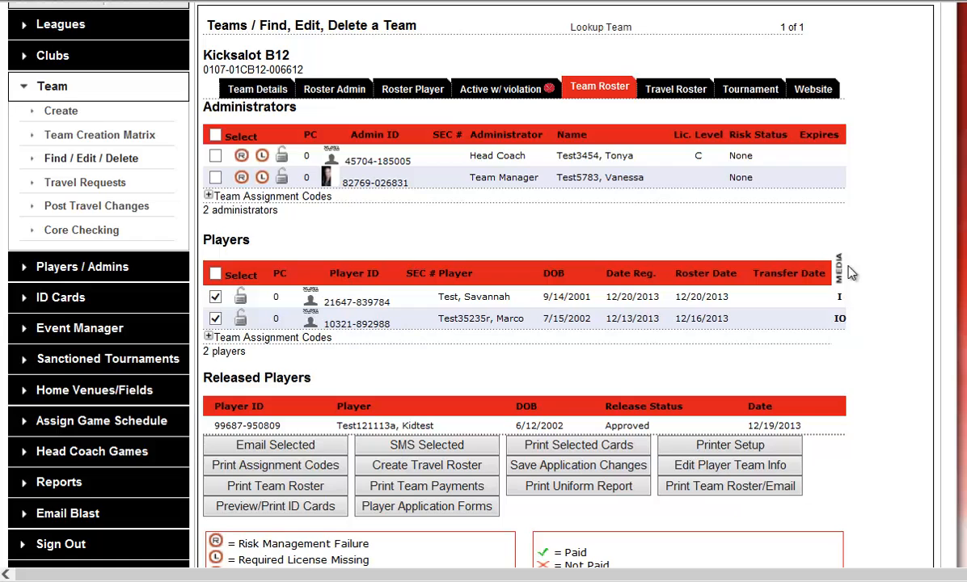
Step: Open the tournament registration page for Kicksalot B12 and choose 2014 Summer Playing Season Demo as the tournament
click(761, 97)
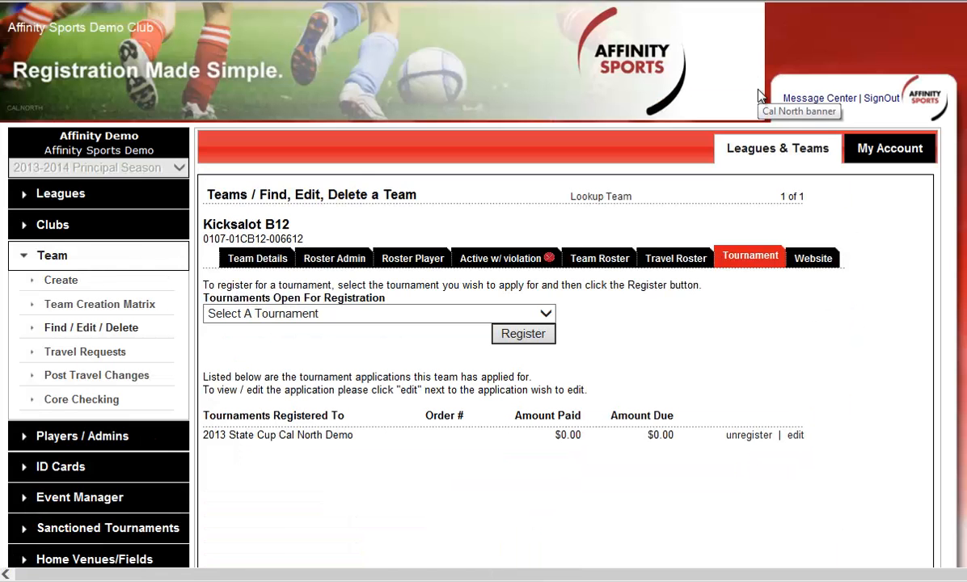
click(486, 315)
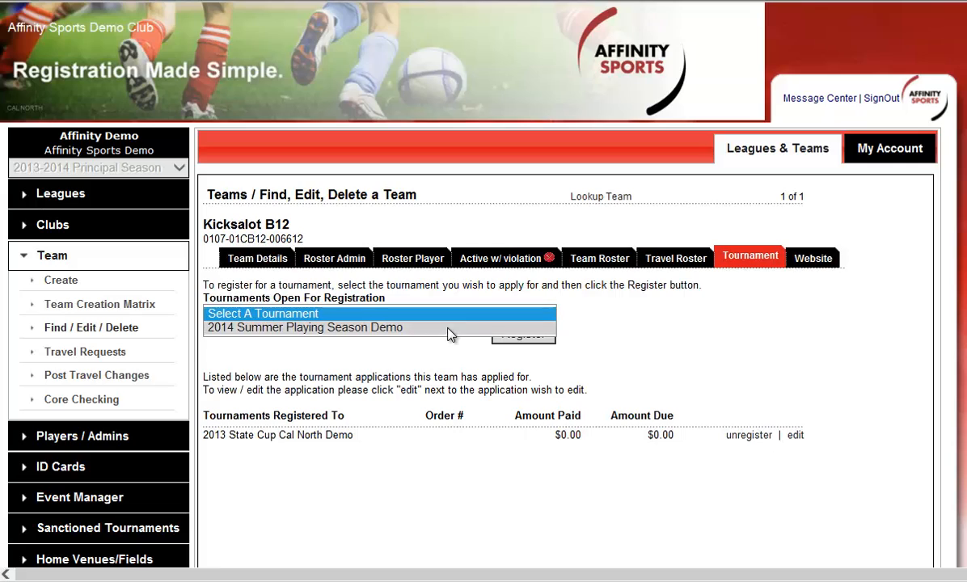
click(448, 329)
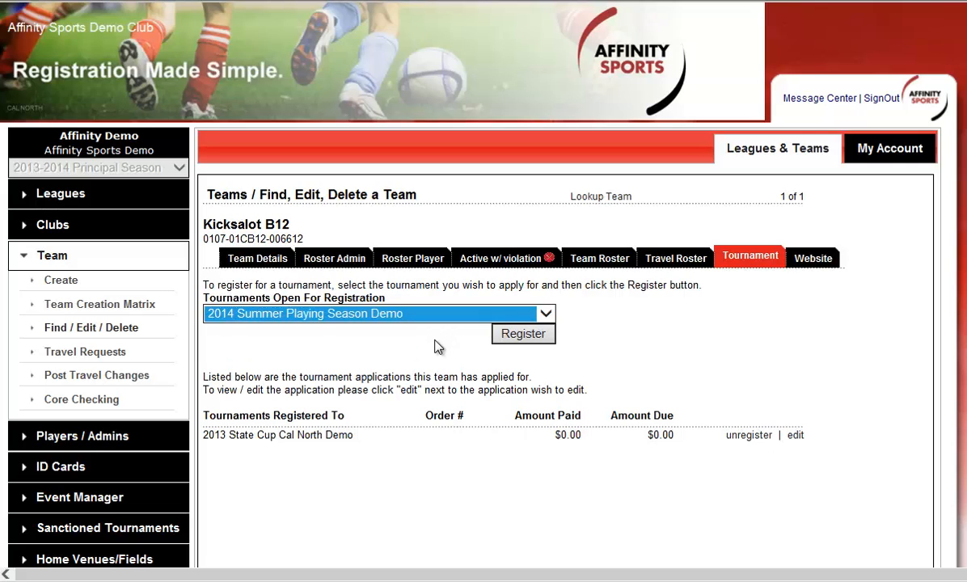
click(433, 340)
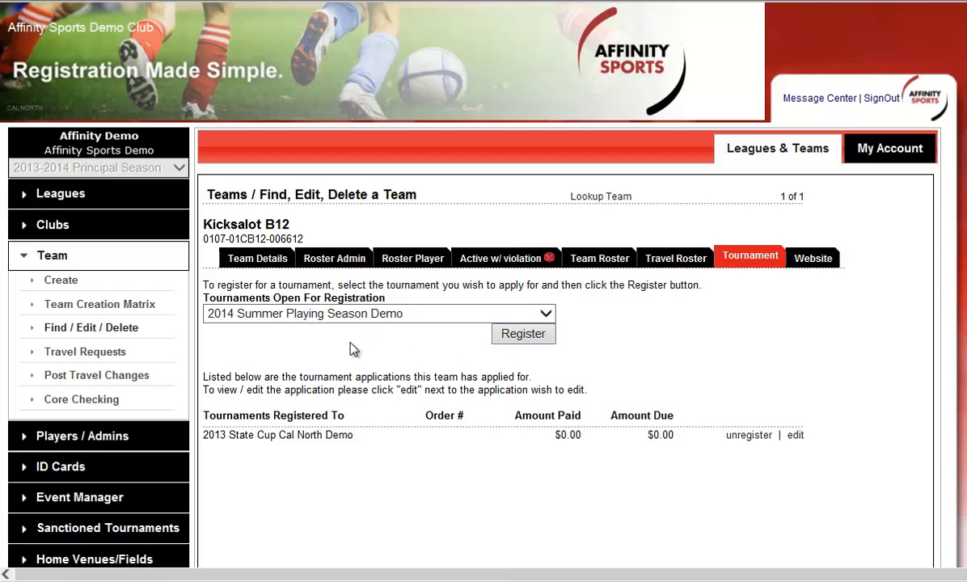
Step: Open the ID card printing page and filter the cards by the Players card type
scroll(317, 352, down, 4)
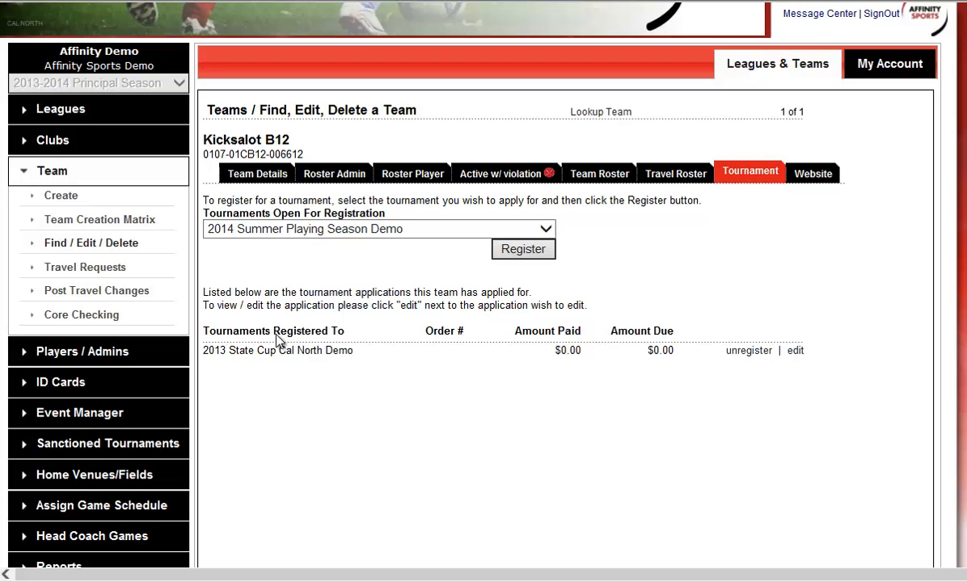
scroll(268, 369, down, 2)
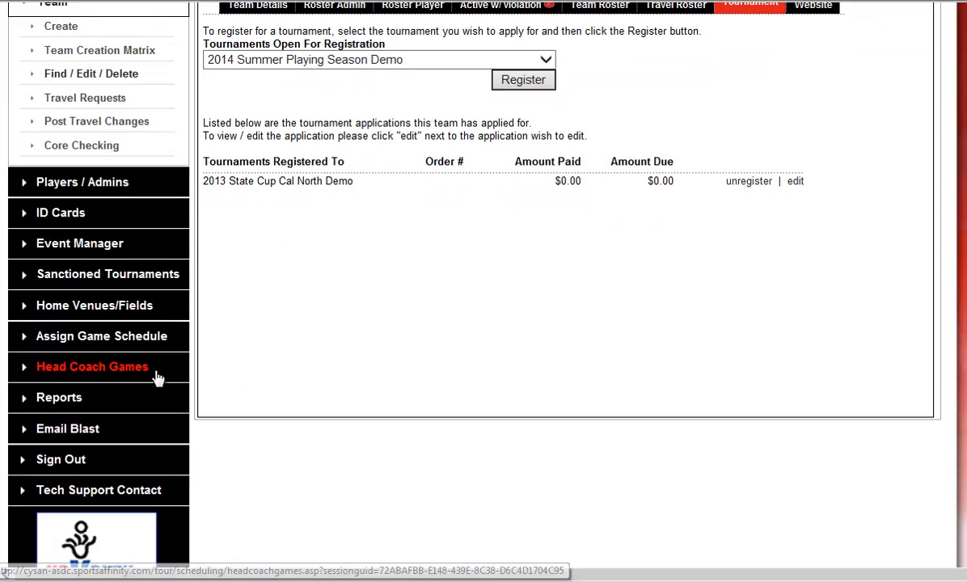
click(65, 217)
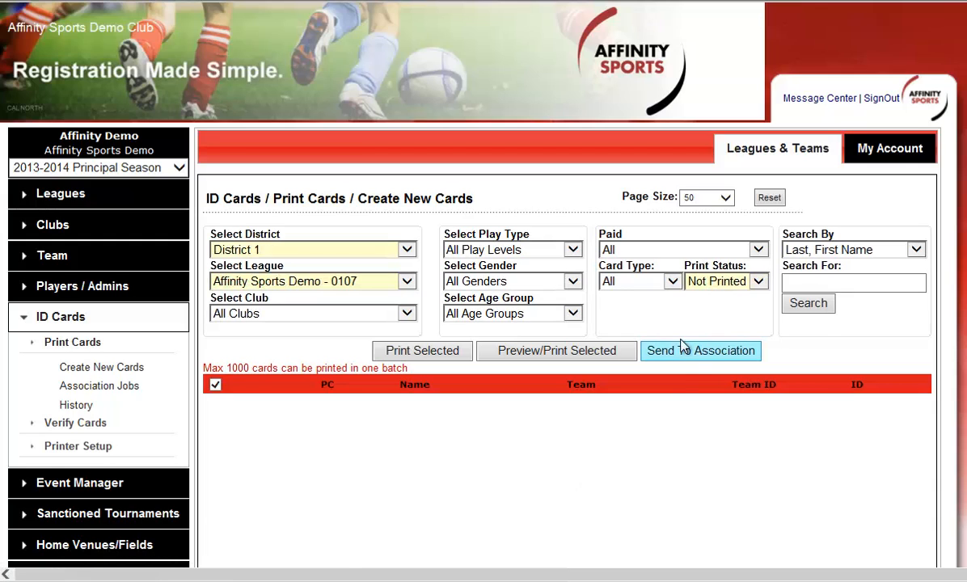
click(647, 282)
click(635, 296)
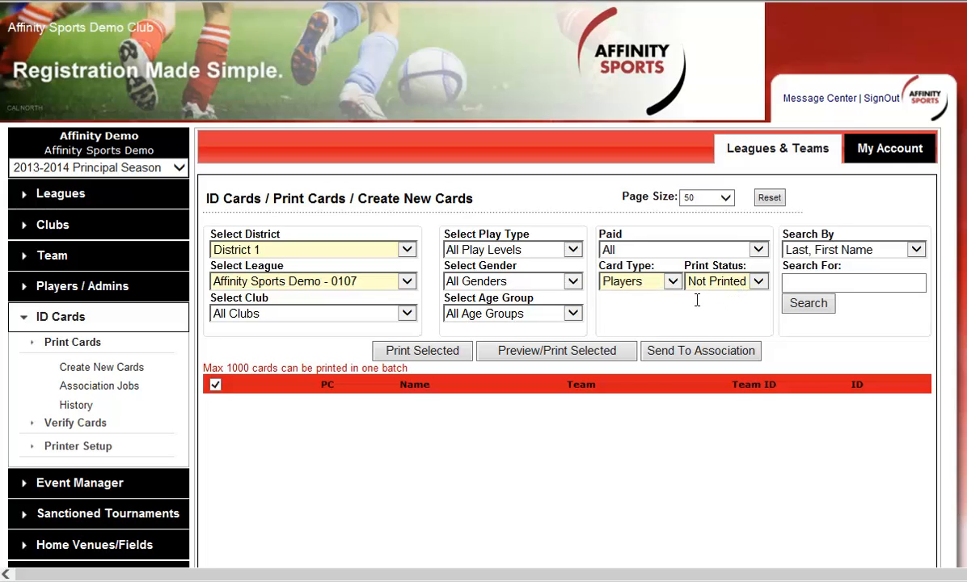
Step: Open the event creation form in the Event Manager and examine its required fields and registration options
click(97, 483)
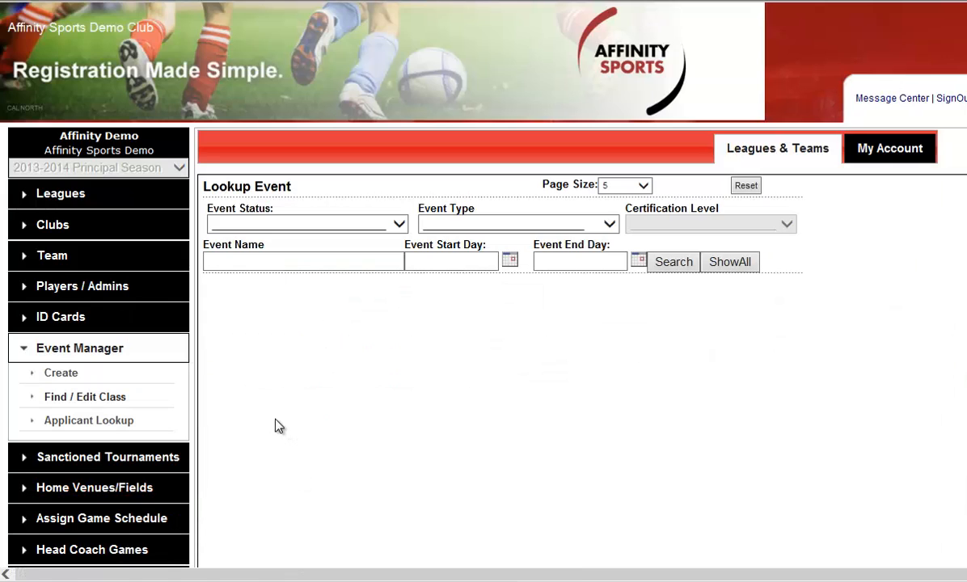
click(59, 375)
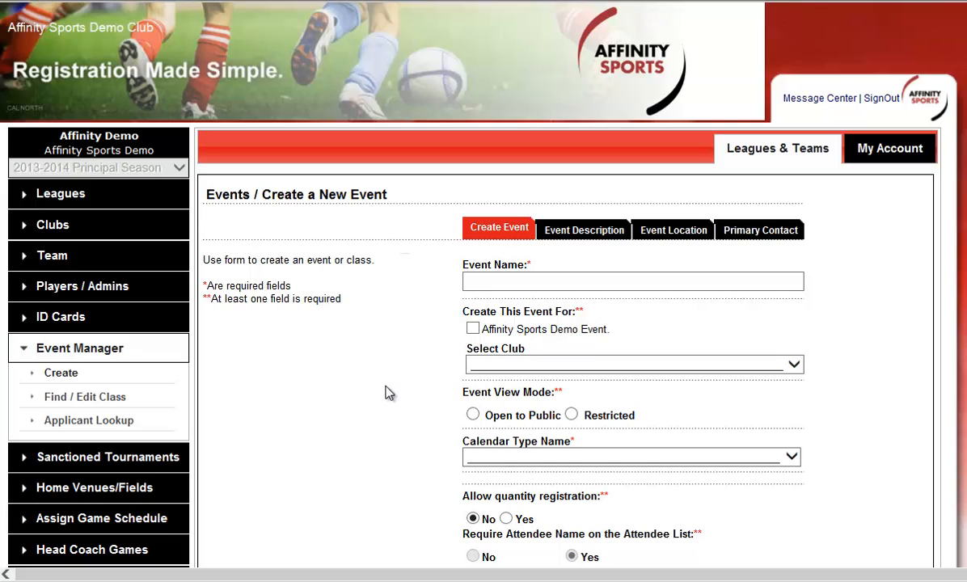
click(506, 282)
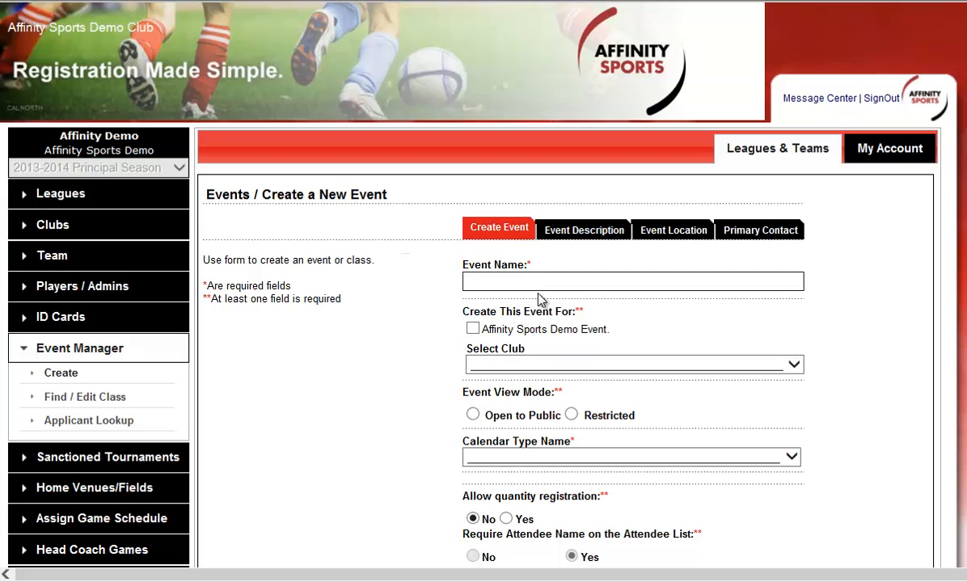
scroll(674, 323, down, 2)
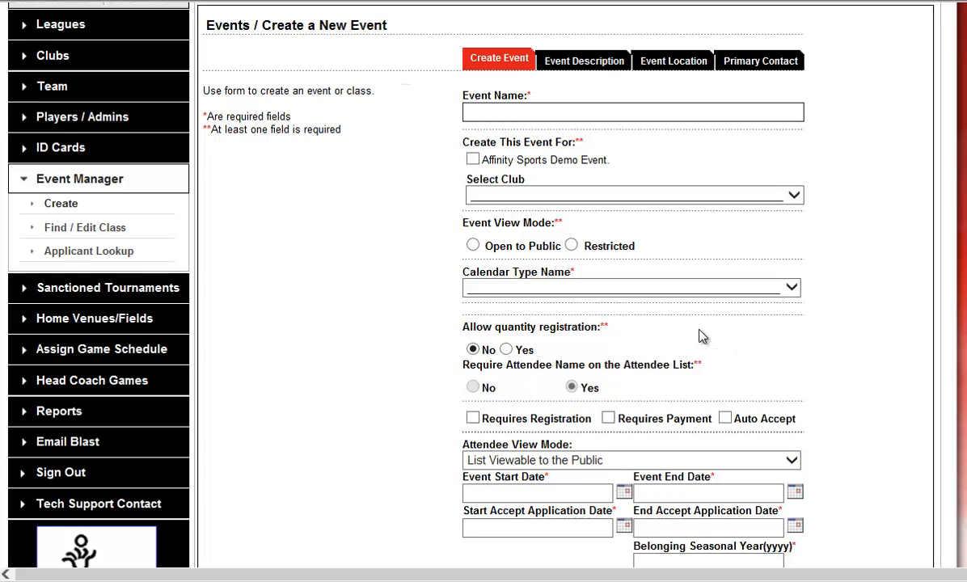
Step: Open the player and admin counts report and look over the other available registration reports
click(64, 414)
scroll(339, 399, down, 3)
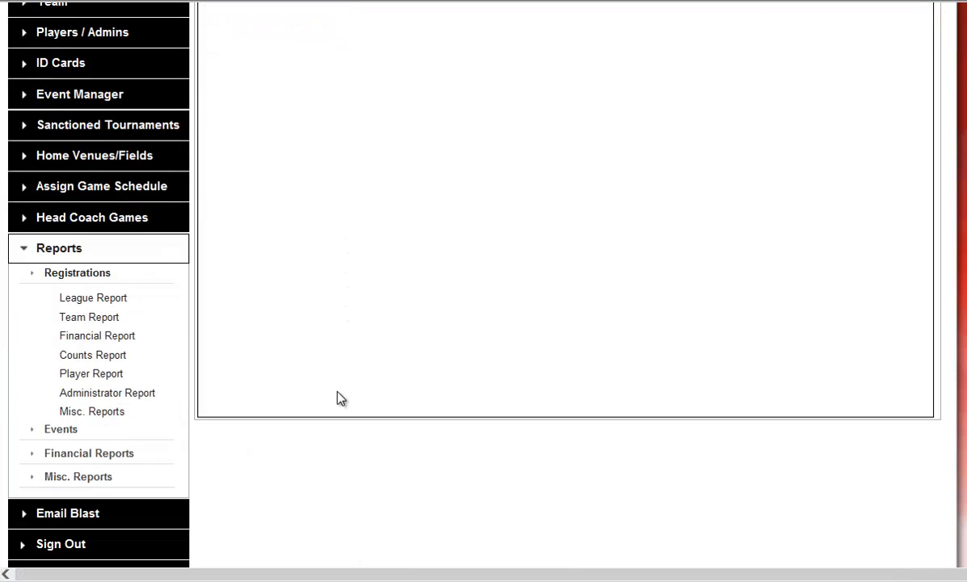
click(79, 356)
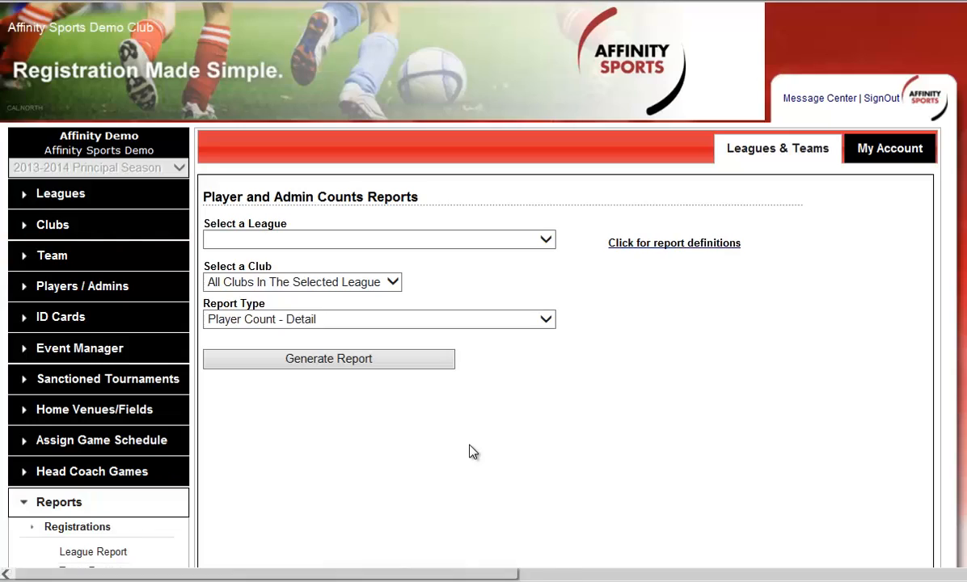
scroll(471, 450, down, 2)
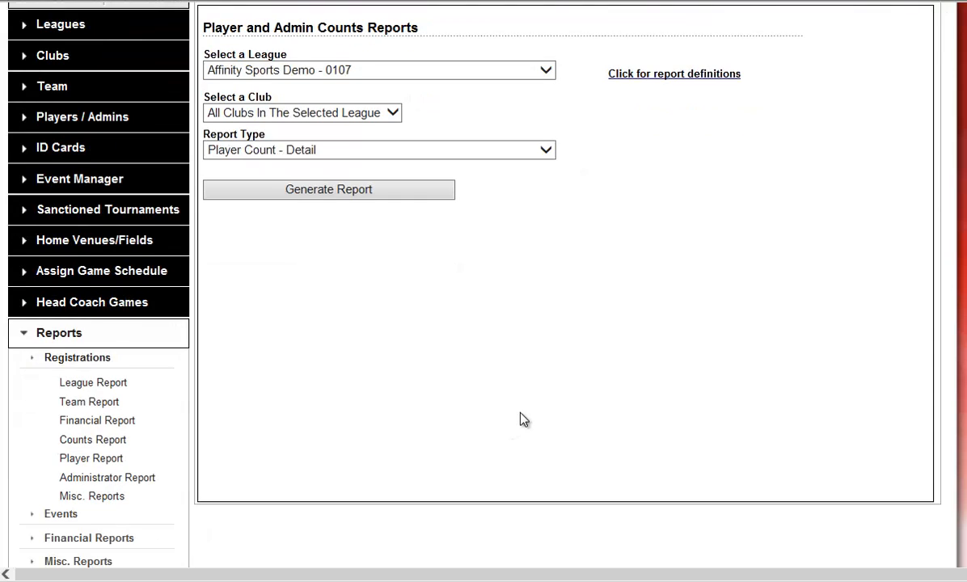
scroll(520, 417, down, 1)
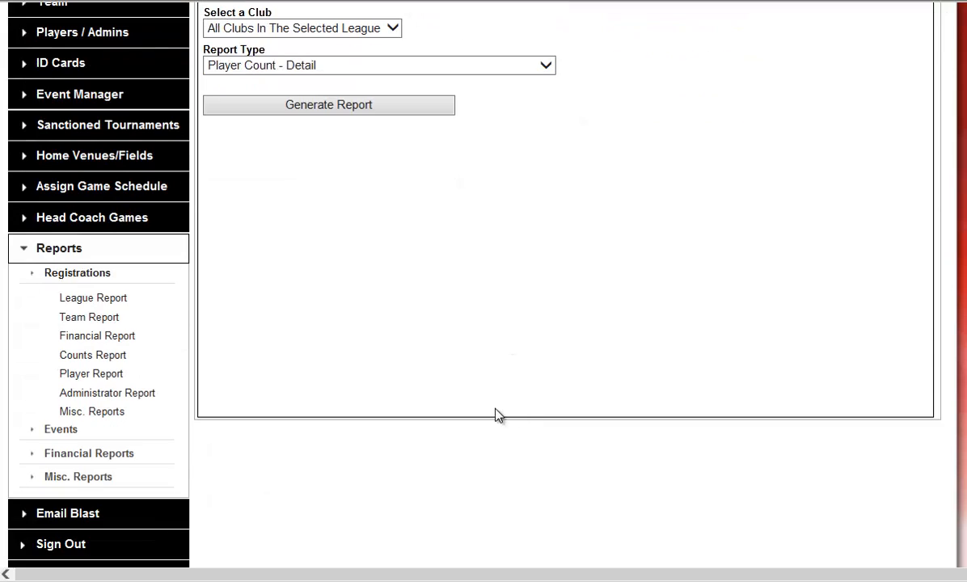
Step: Open the financial reports and choose Registration Payment Details By Product By Player as the report type
click(129, 457)
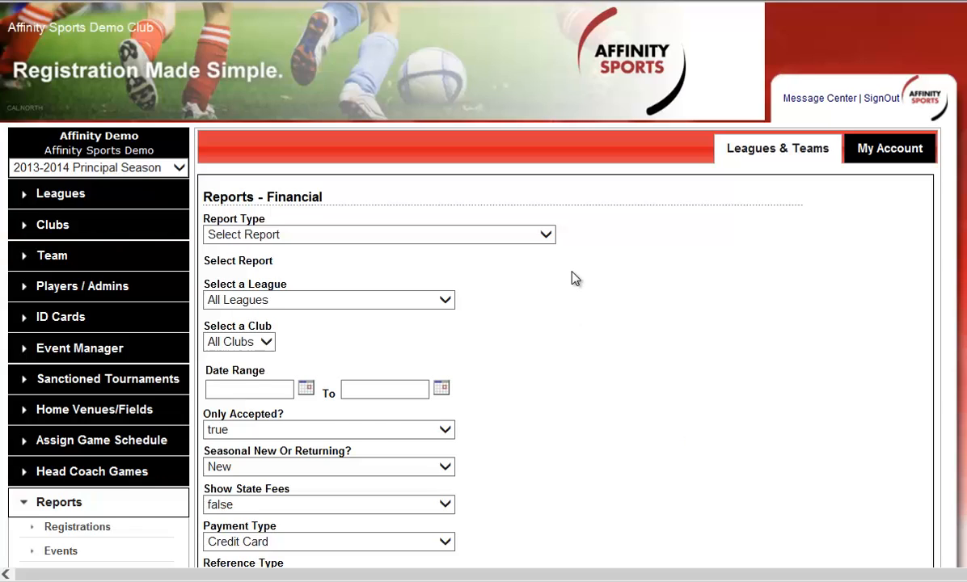
click(543, 235)
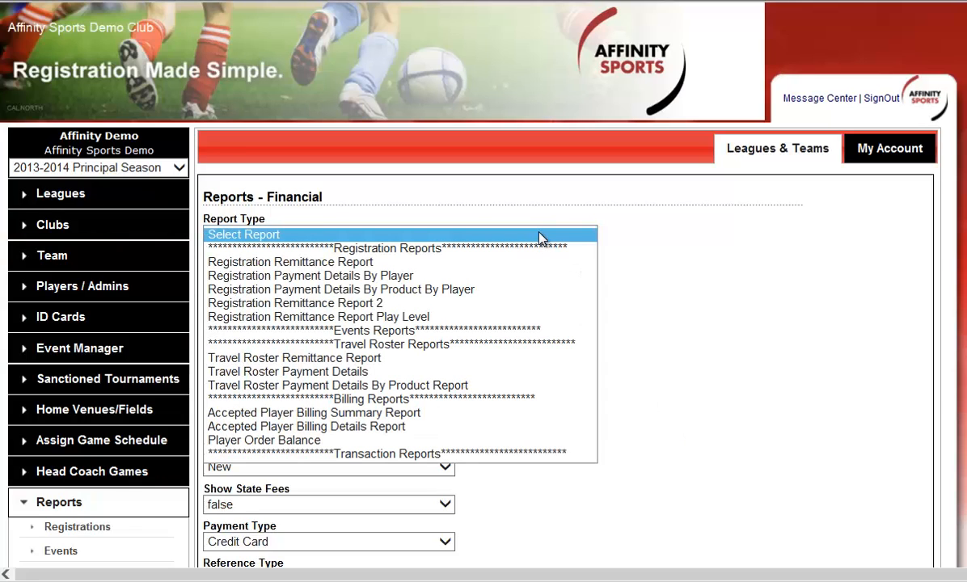
click(464, 290)
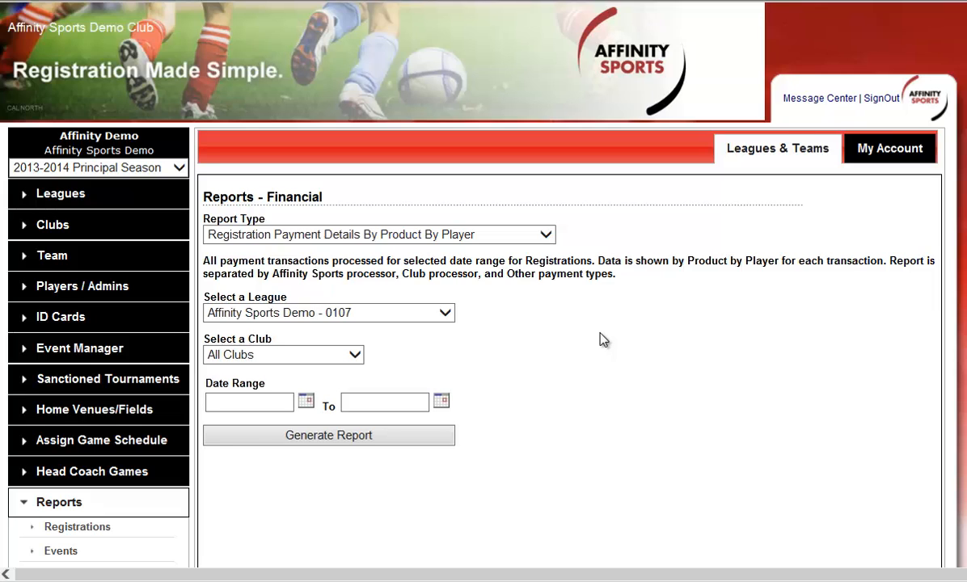
scroll(596, 346, down, 1)
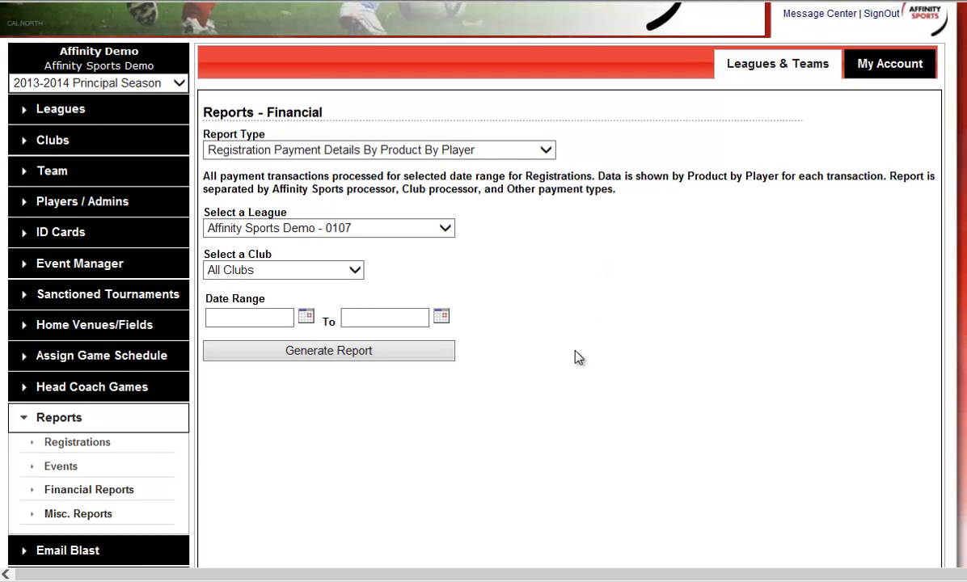
scroll(572, 356, up, 1)
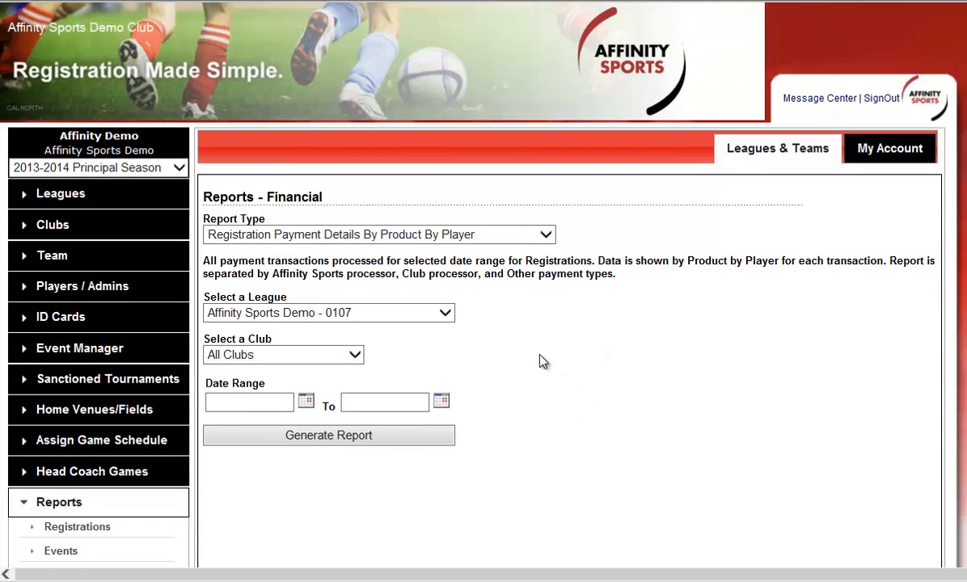
Step: Open application payment management, set the application status to All Applications, and run the search
click(139, 287)
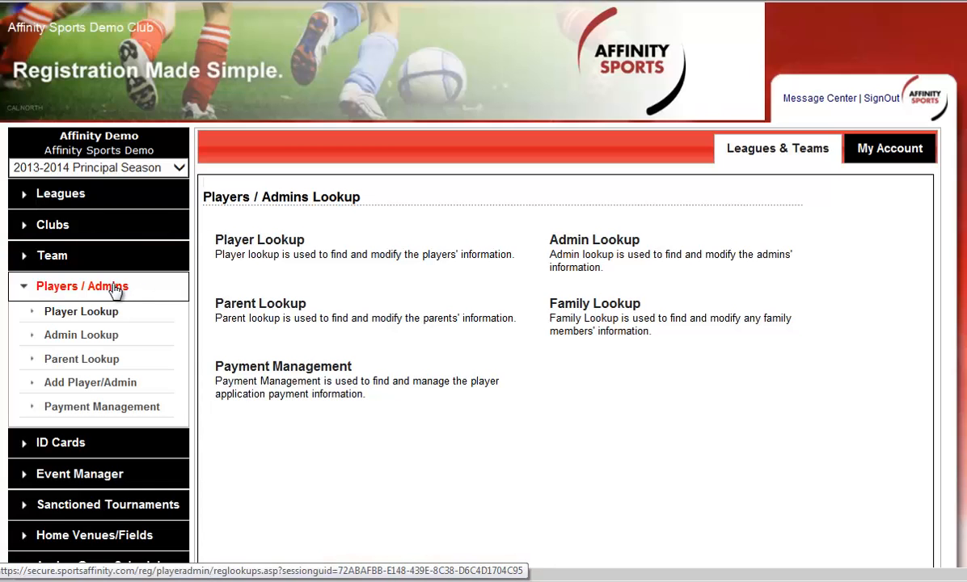
click(124, 414)
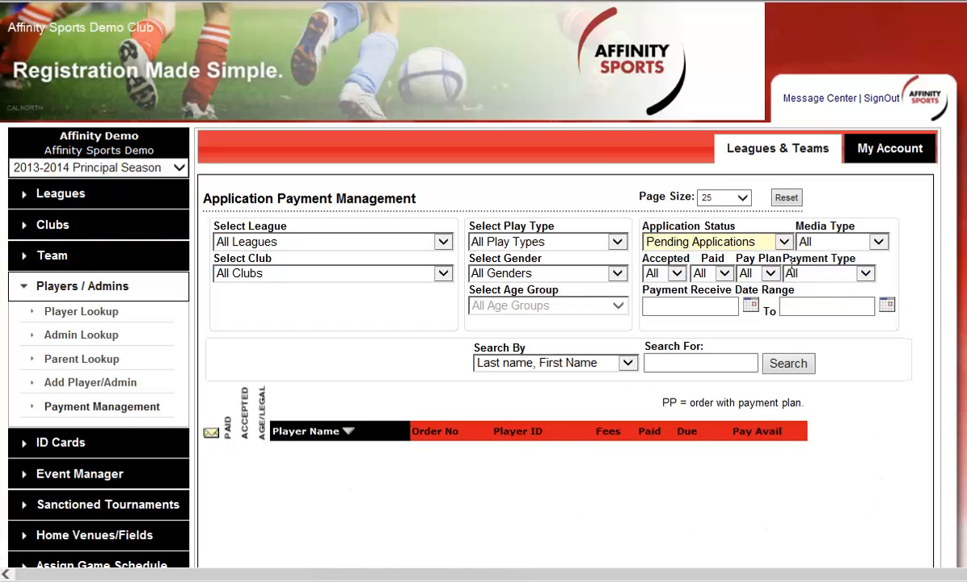
click(732, 242)
click(717, 223)
click(781, 364)
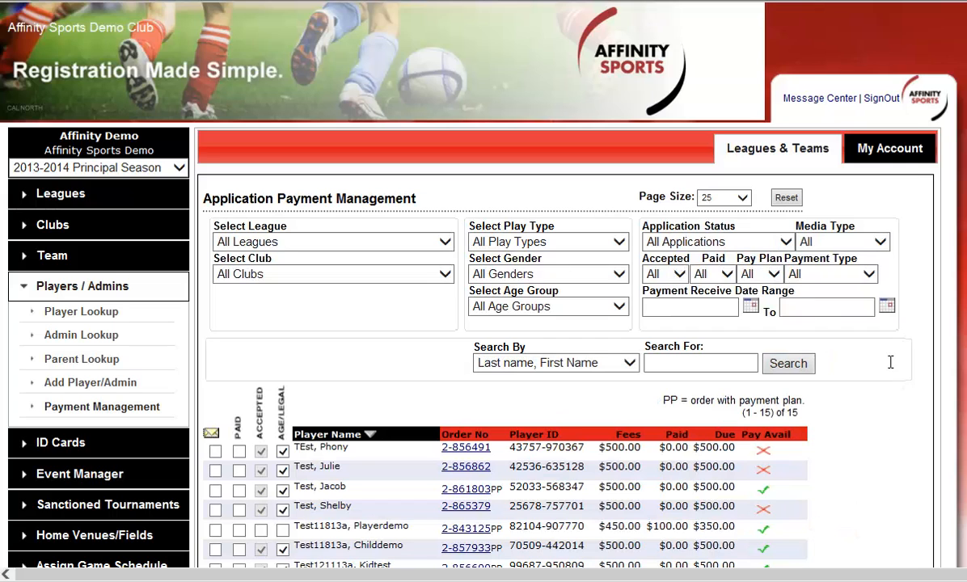
Step: Examine the payment type filter options and select all listed players for emailing
click(864, 274)
click(868, 275)
click(869, 276)
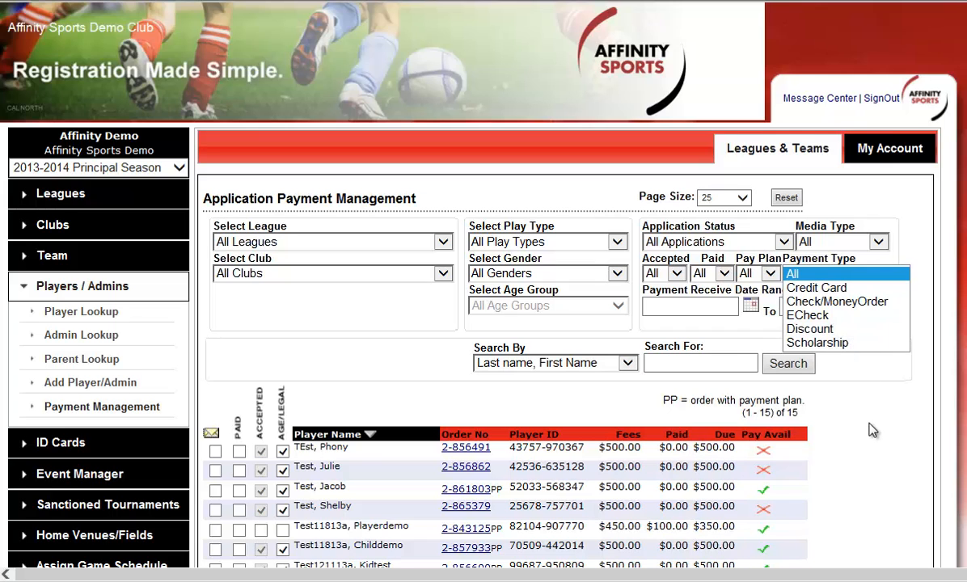
scroll(882, 422, down, 3)
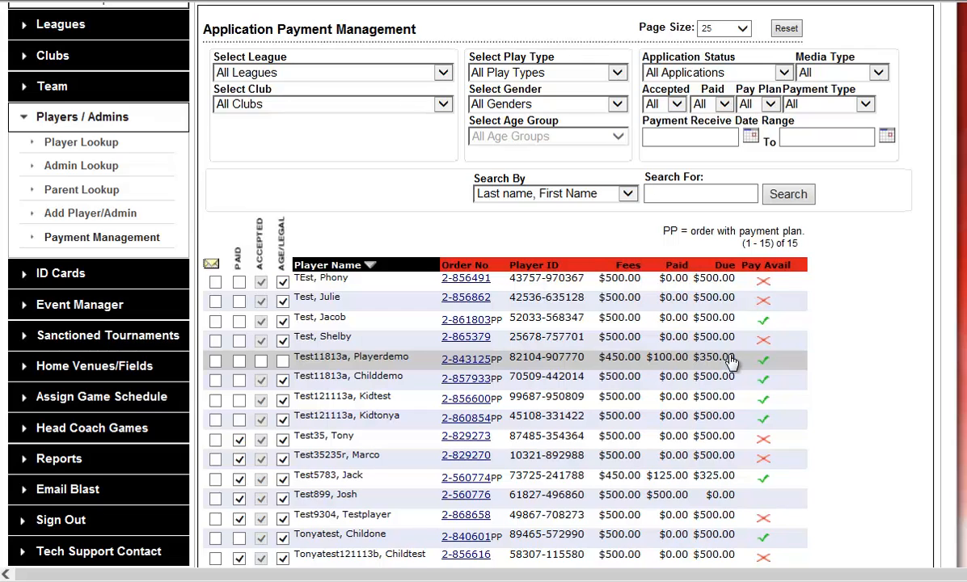
click(210, 265)
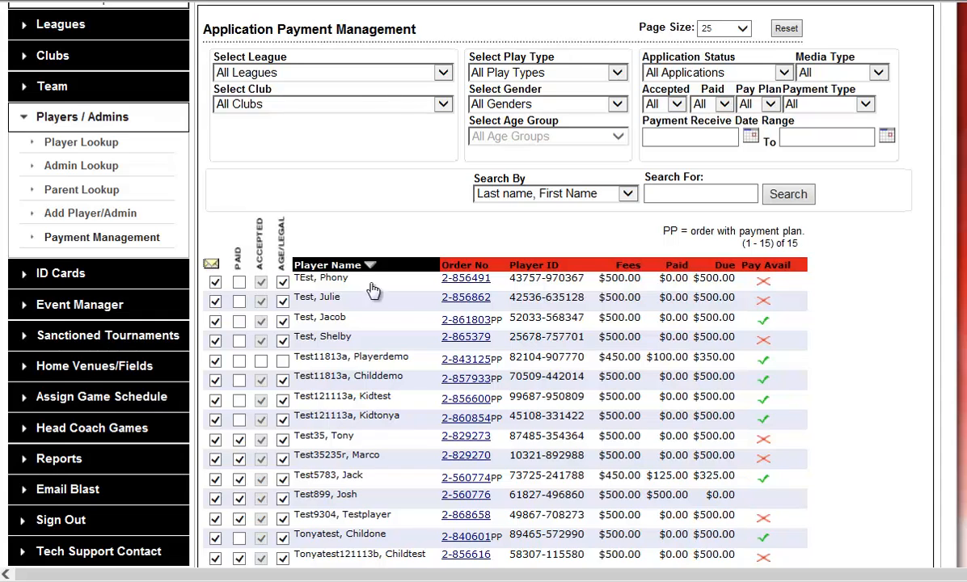
scroll(399, 303, down, 3)
scroll(400, 303, up, 3)
scroll(798, 198, up, 3)
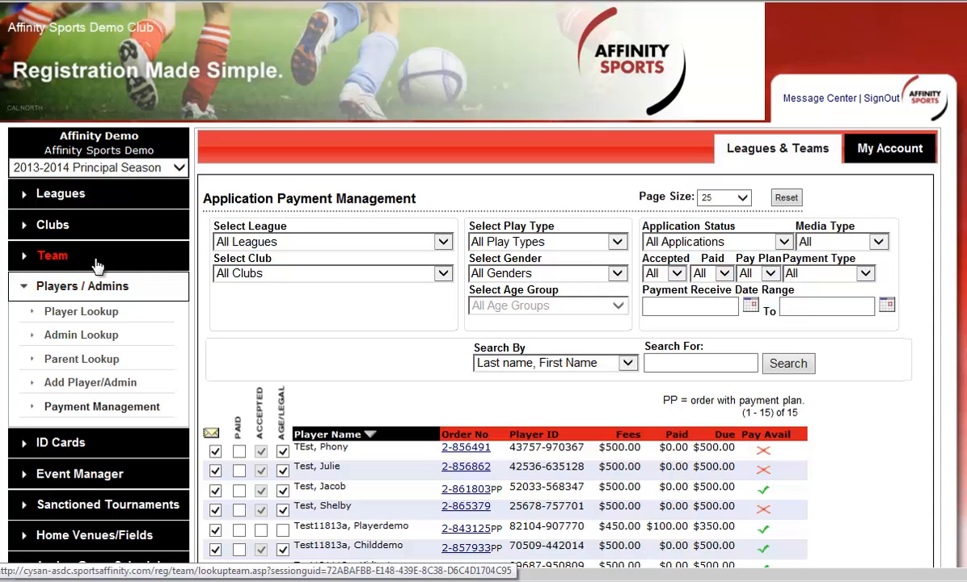
Step: View the new team form, then open the Add Player/Administrator form and examine its parent information fields
click(53, 256)
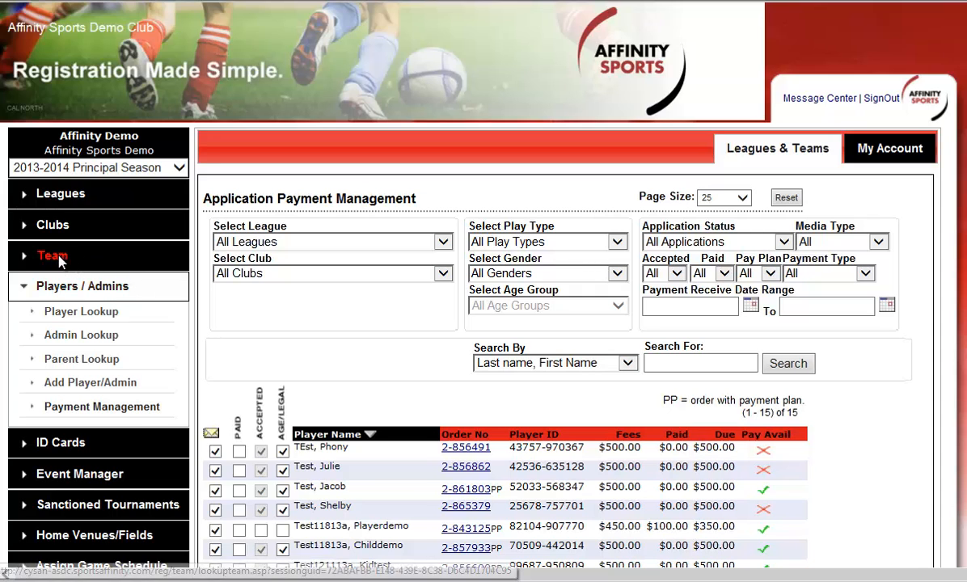
click(58, 281)
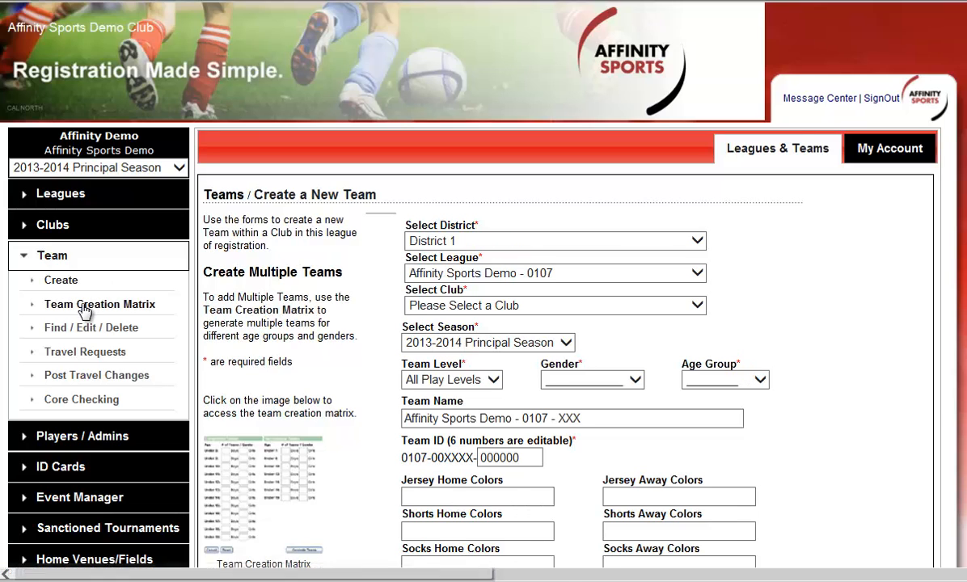
click(87, 440)
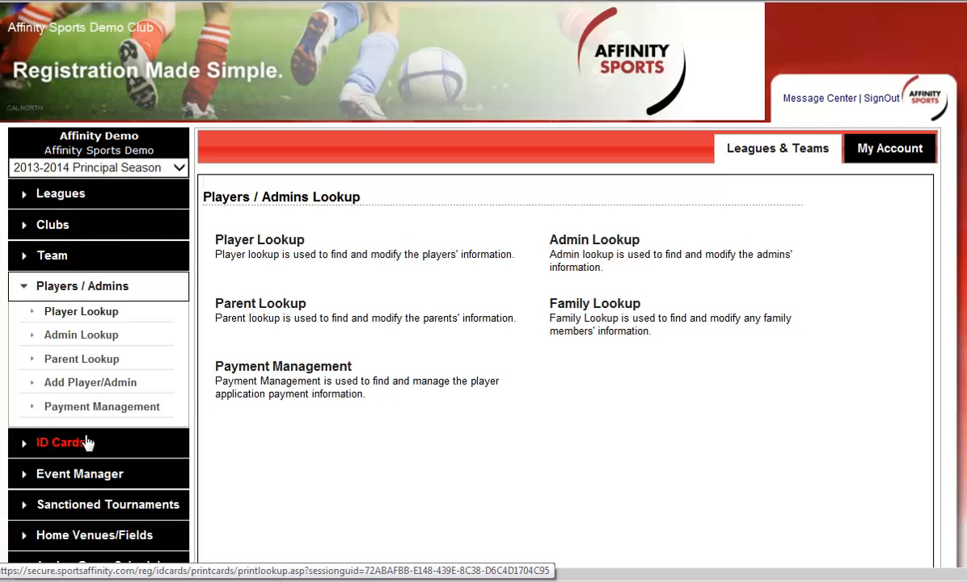
click(91, 381)
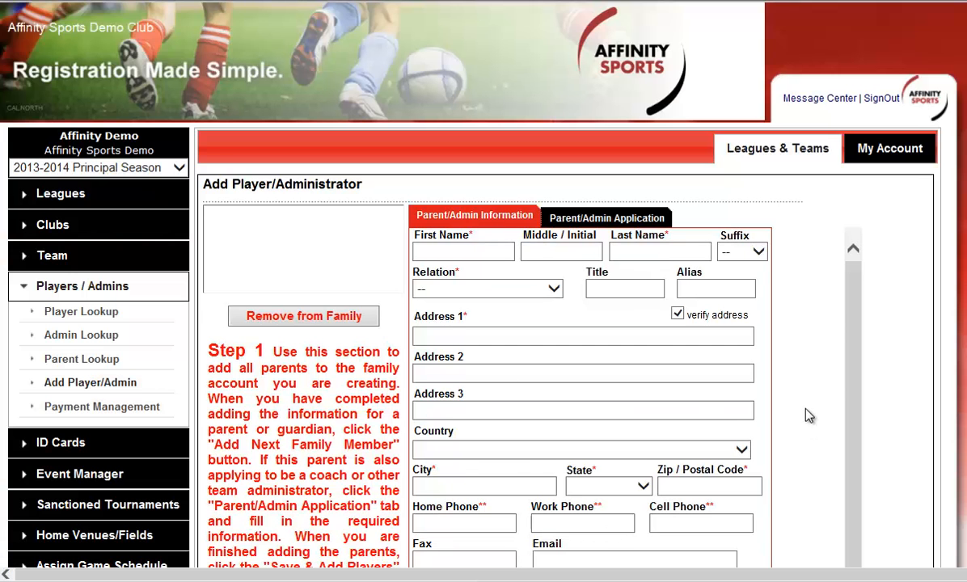
scroll(806, 410, down, 2)
scroll(806, 411, down, 1)
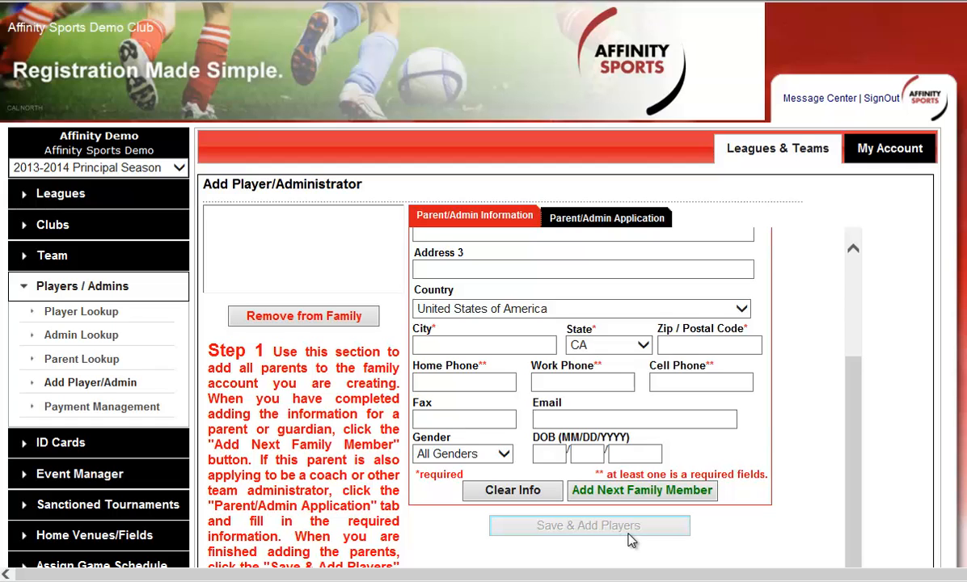
Step: Open the administrator lookup, set the risk filter to No Risk Filter, and run the search
click(89, 336)
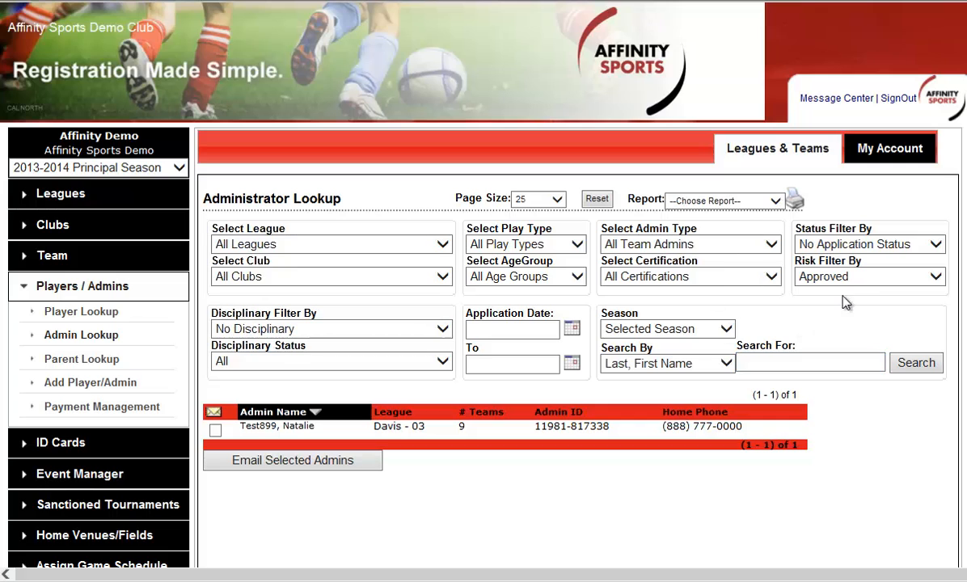
click(860, 276)
click(863, 250)
click(917, 363)
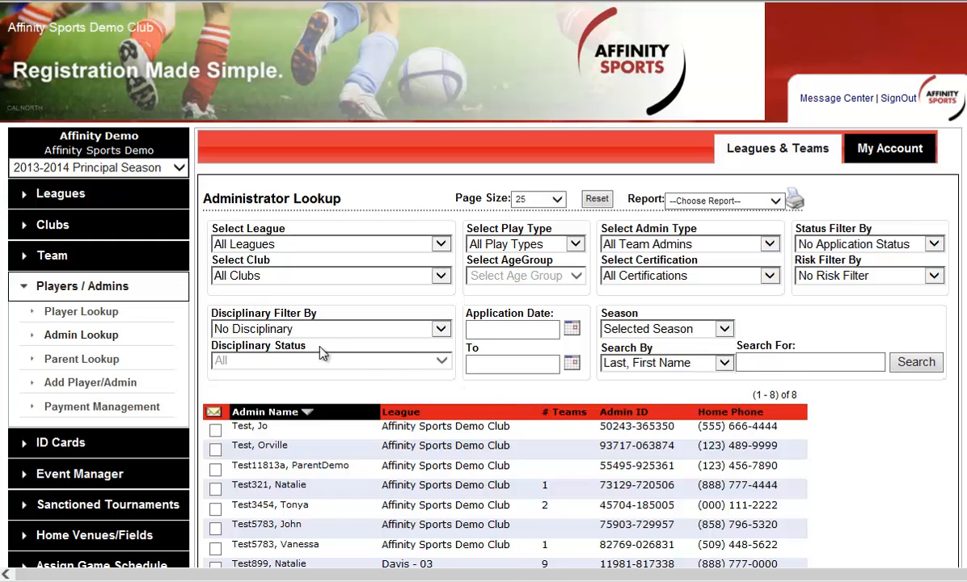
Step: Open the team lookup, set the status filter to No Status Filter, and search for all teams
click(77, 260)
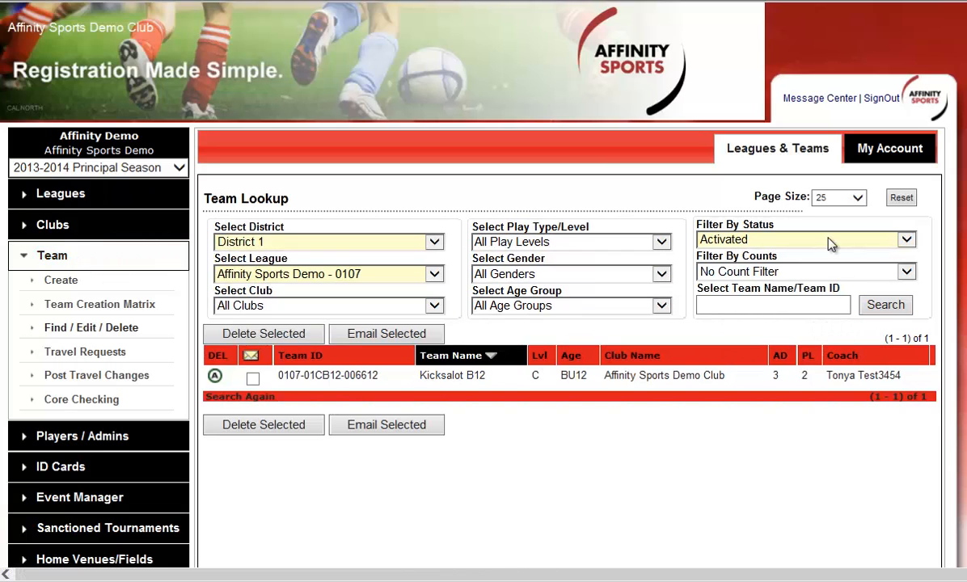
click(774, 235)
click(764, 223)
click(886, 305)
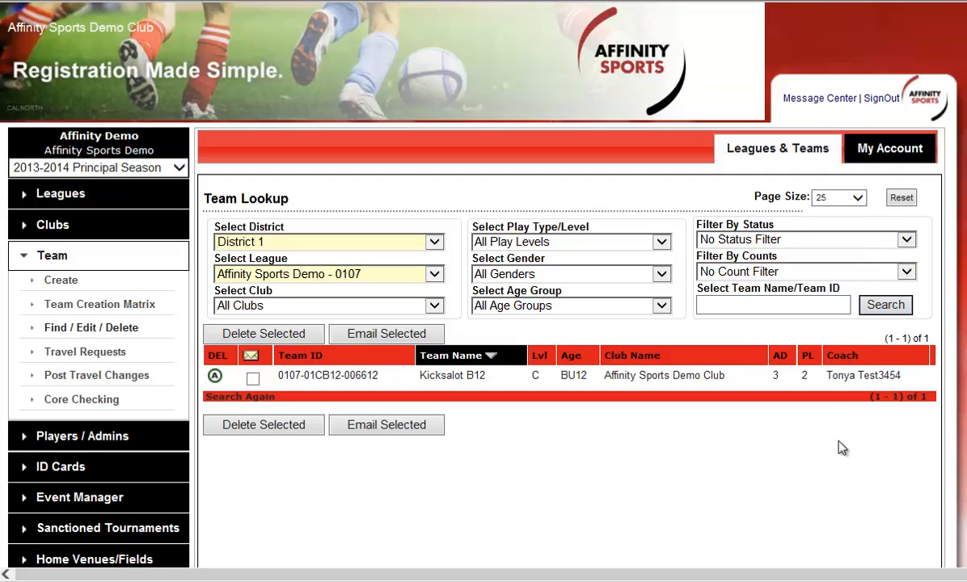
scroll(809, 437, down, 6)
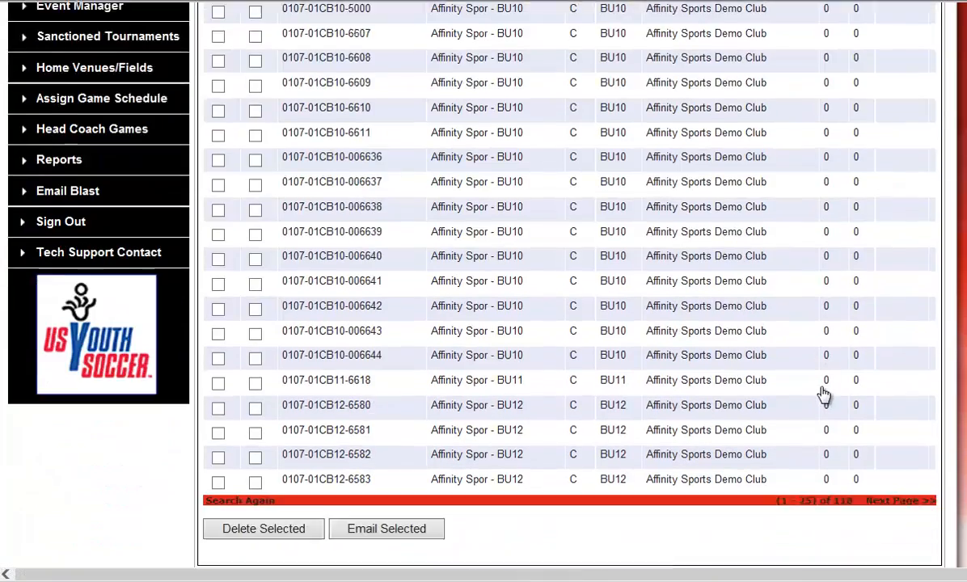
scroll(824, 394, up, 8)
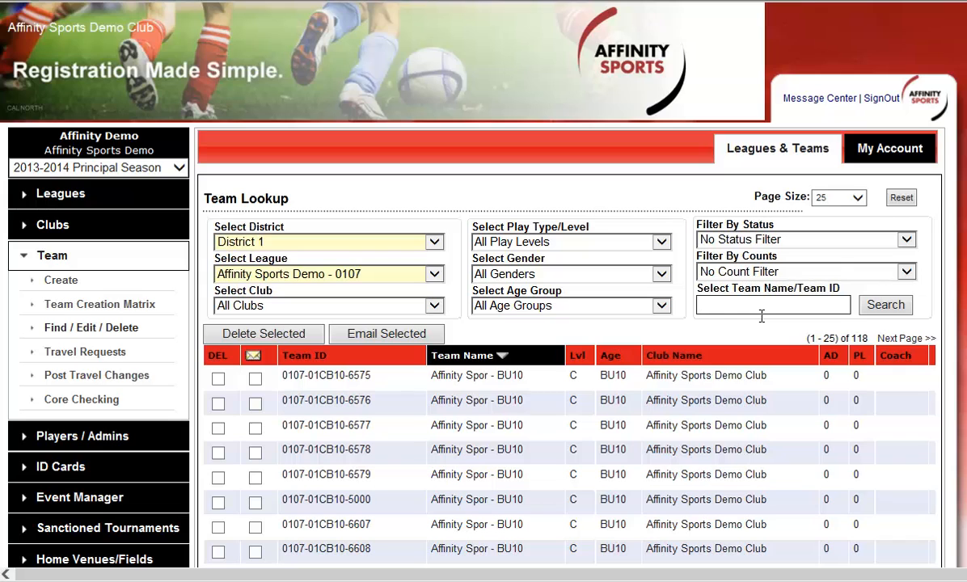
Step: Search teams for "affinity team", open Affinity Team BU14, and review its team roster and assigned administrators
click(762, 315)
text(affinity team)
key(Return)
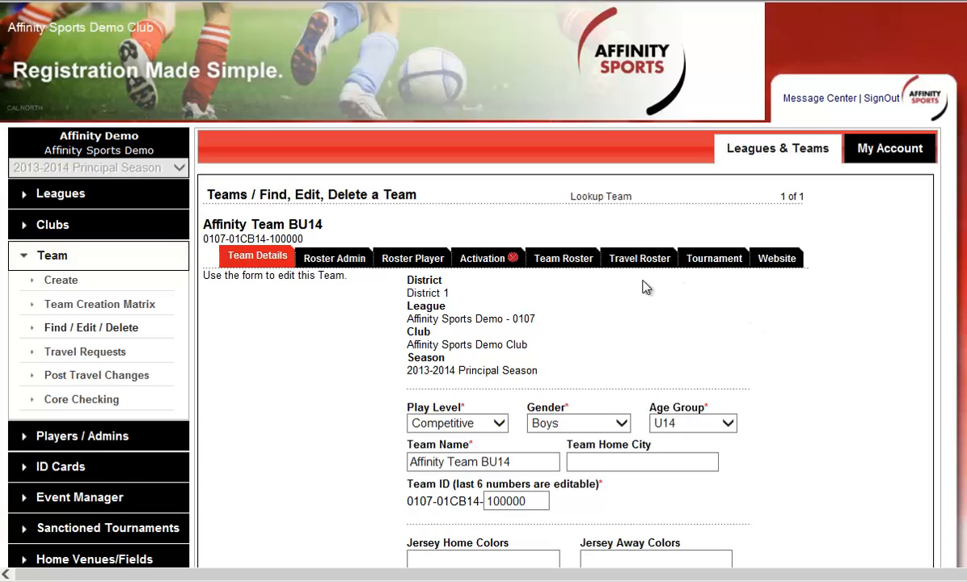
click(576, 260)
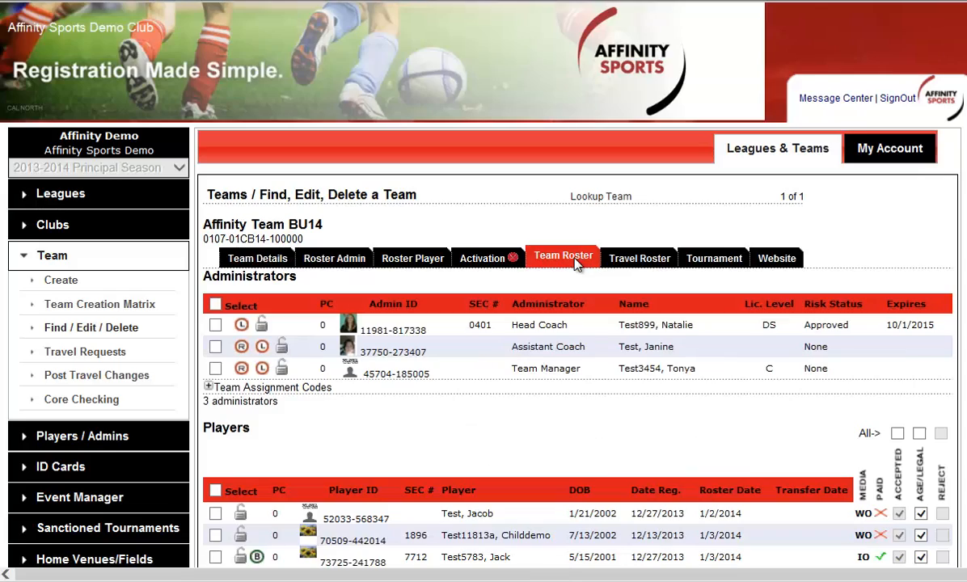
scroll(690, 252, down, 3)
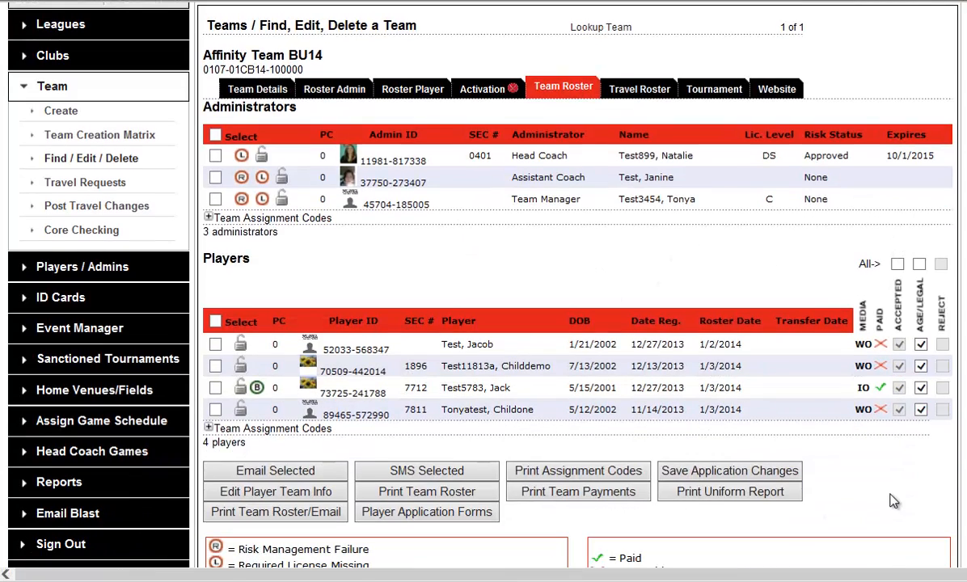
scroll(890, 549, up, 3)
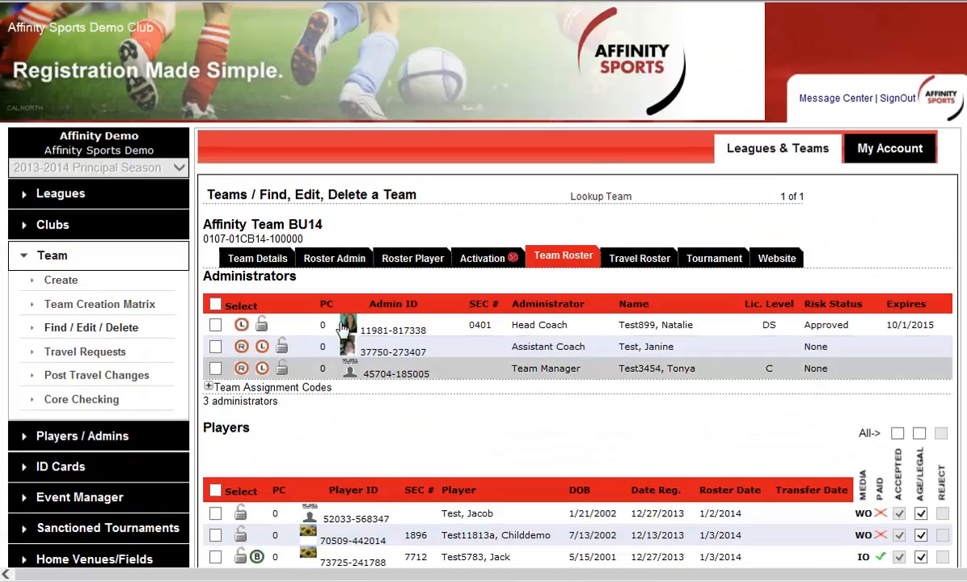
click(337, 260)
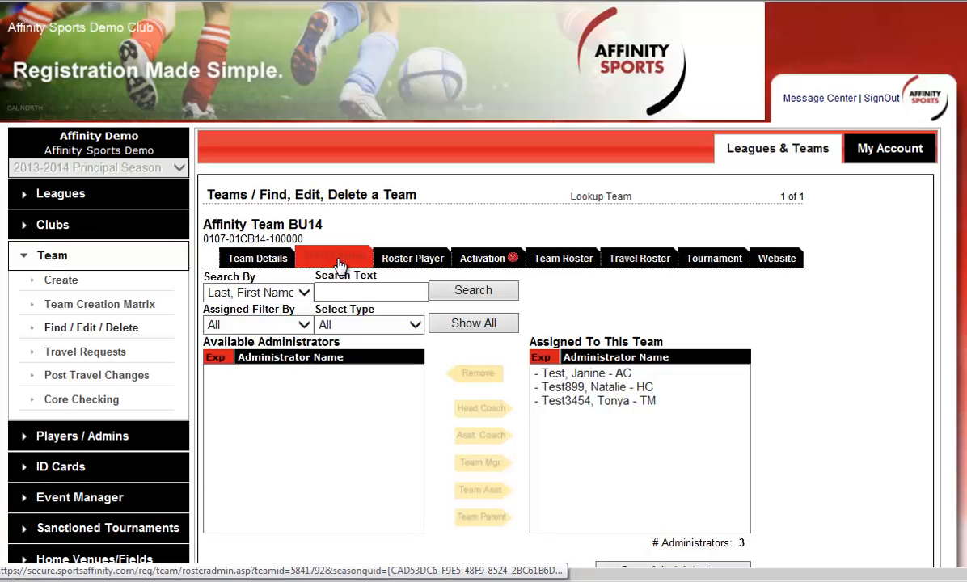
Step: Open player rostering for Affinity Team BU14 and remove the first listed player from the assigned list three times in a row
click(410, 259)
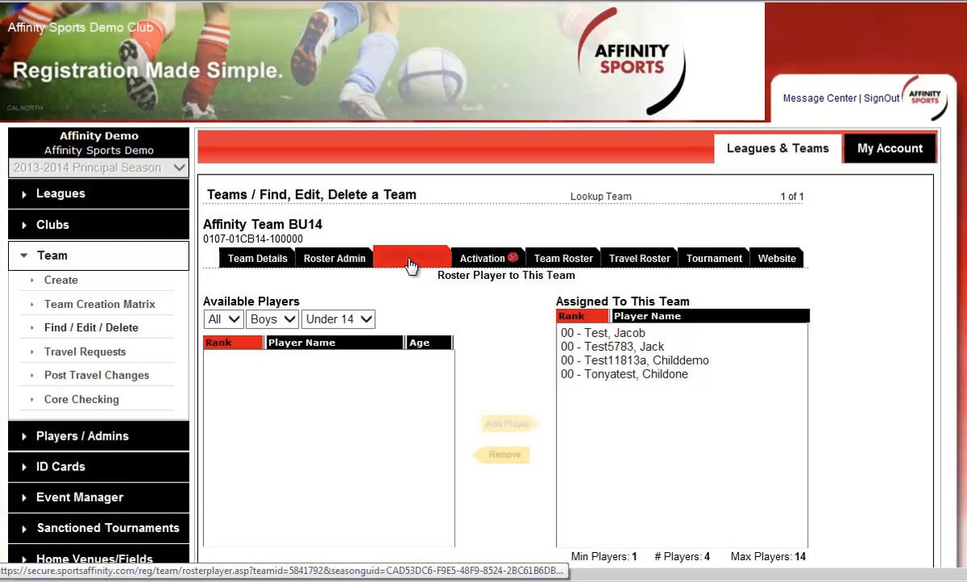
click(665, 333)
click(515, 456)
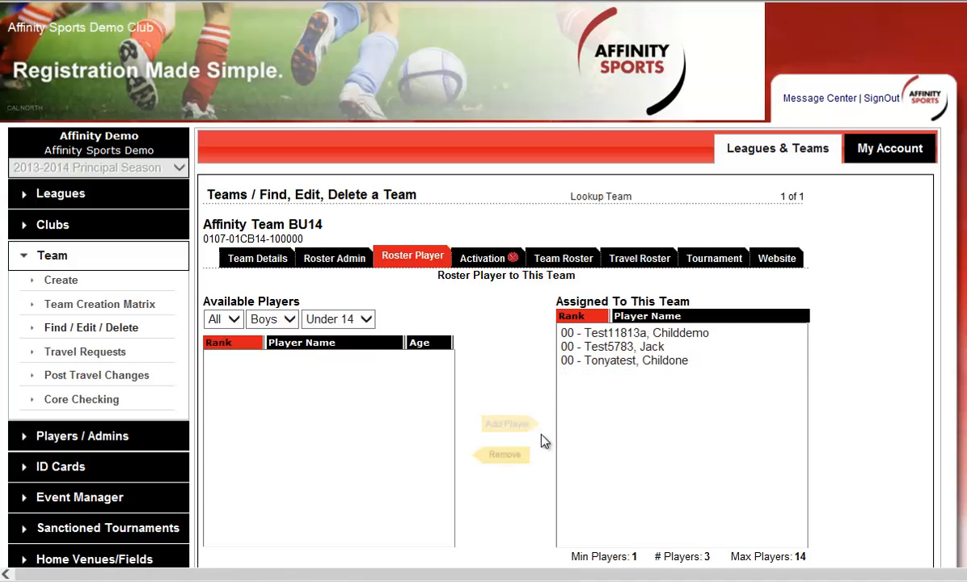
click(631, 333)
click(508, 454)
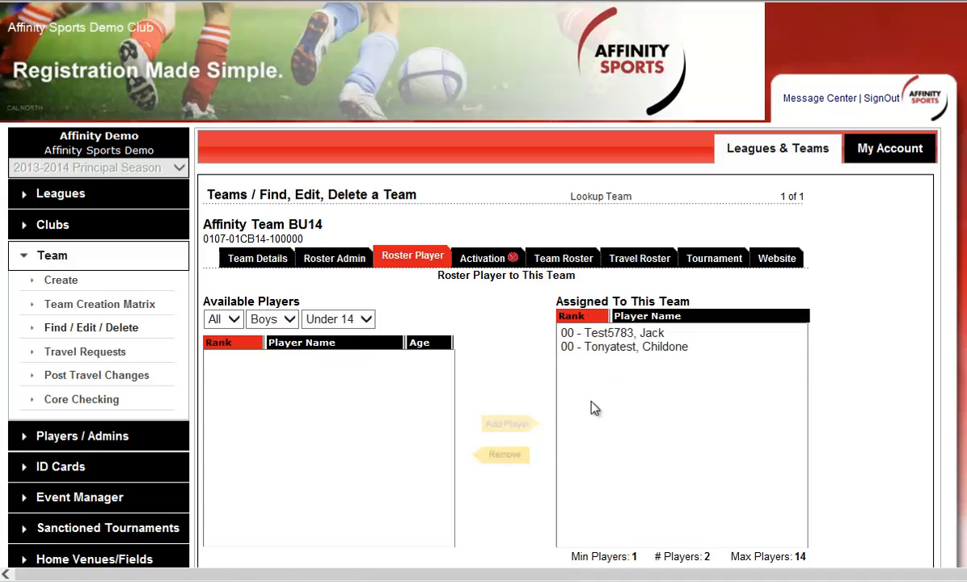
click(636, 339)
click(516, 458)
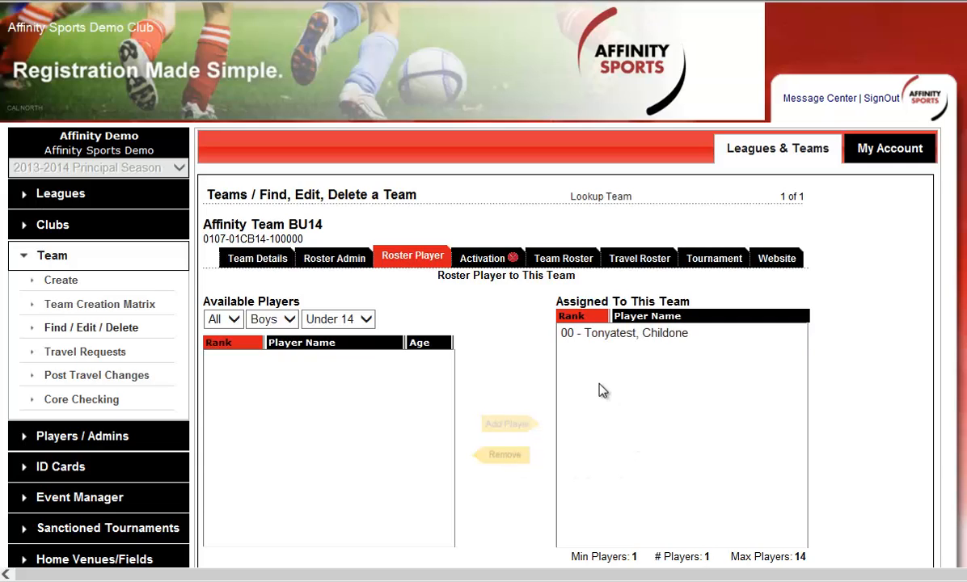
Step: Open the player lookup, set the application status to All Application Status, and run the search
click(135, 438)
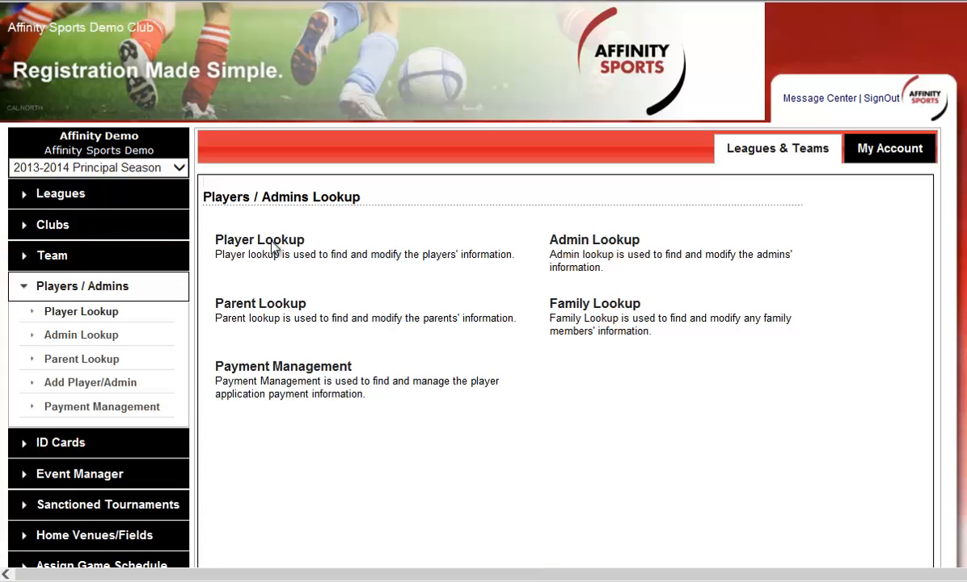
click(272, 244)
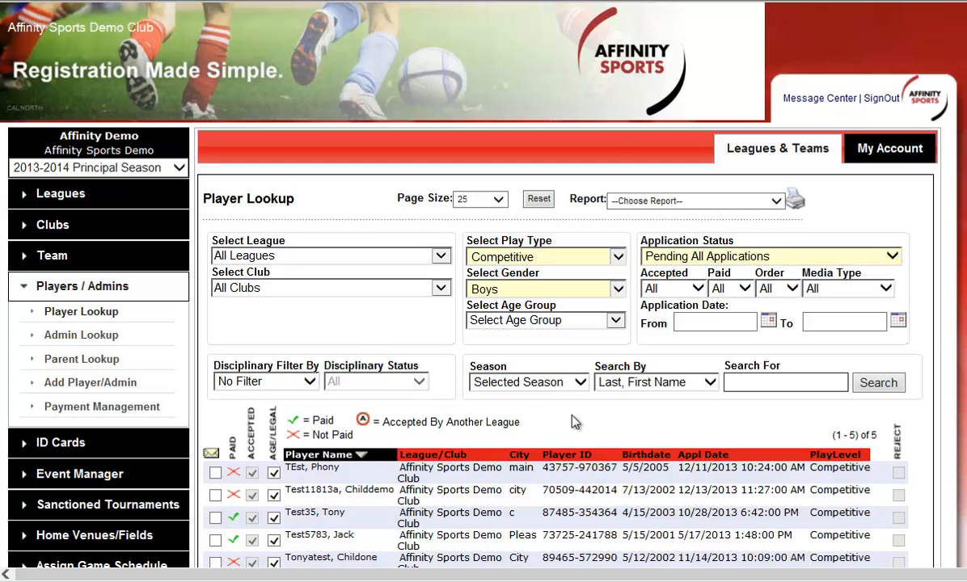
click(716, 256)
click(728, 242)
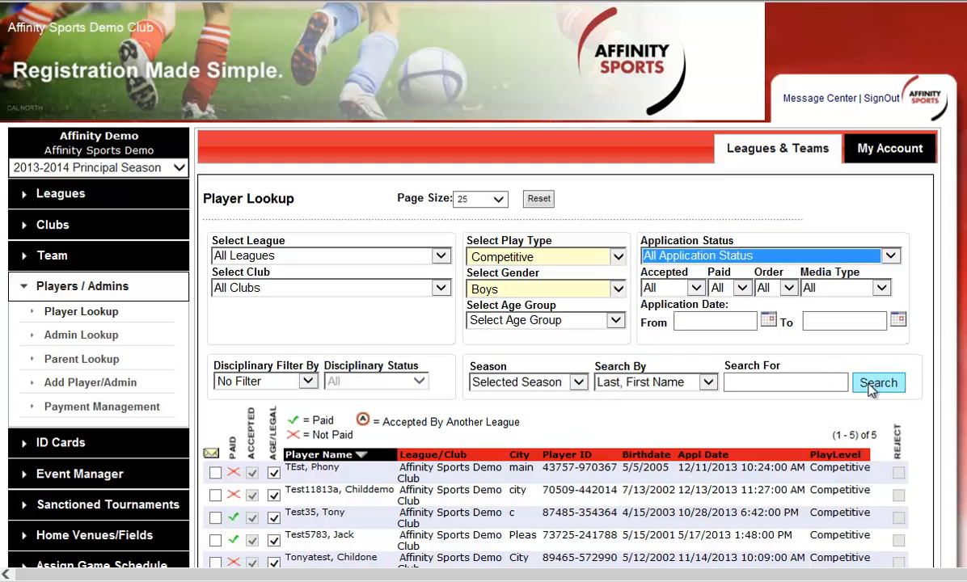
click(873, 390)
scroll(558, 453, down, 1)
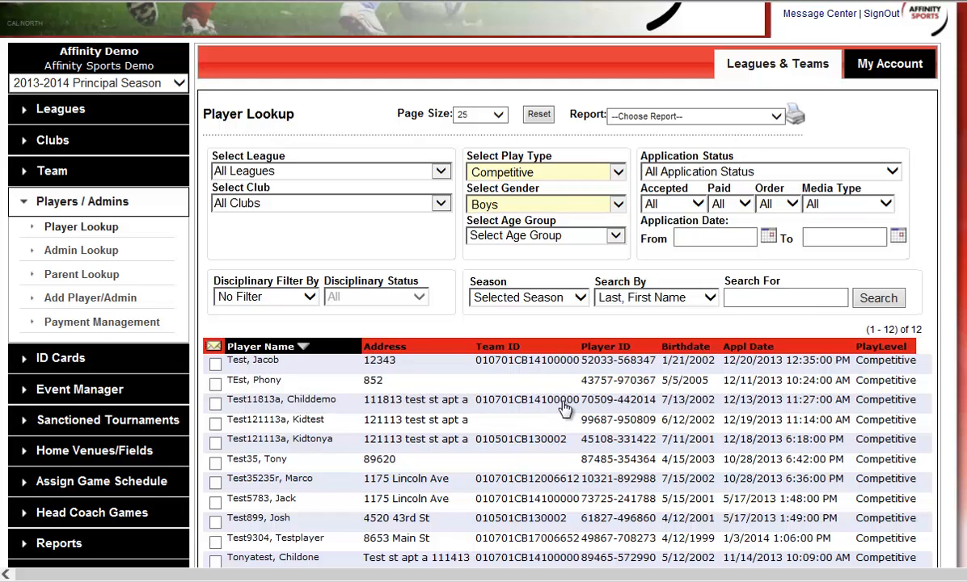
Step: Open the third listed player's record and examine the transfer request page
click(565, 404)
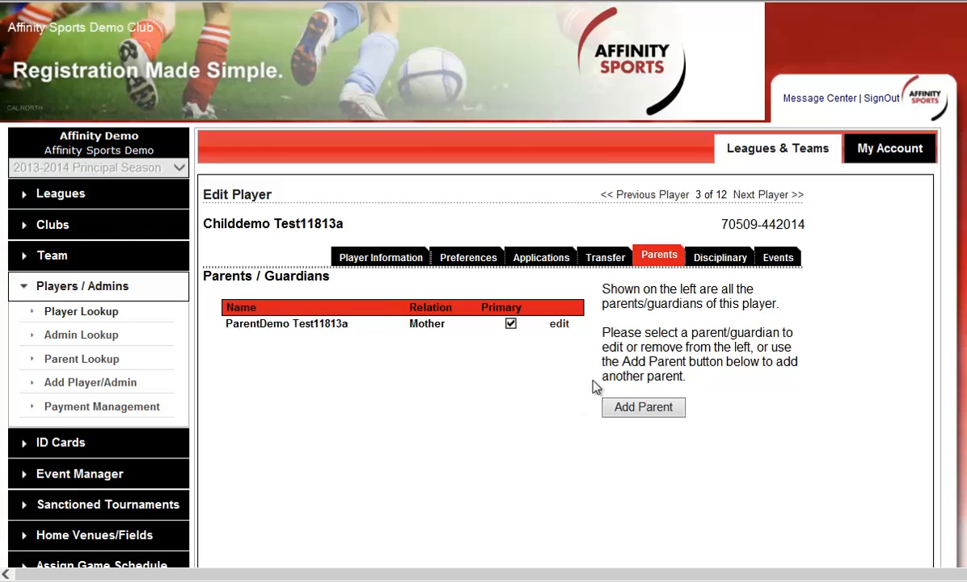
click(612, 260)
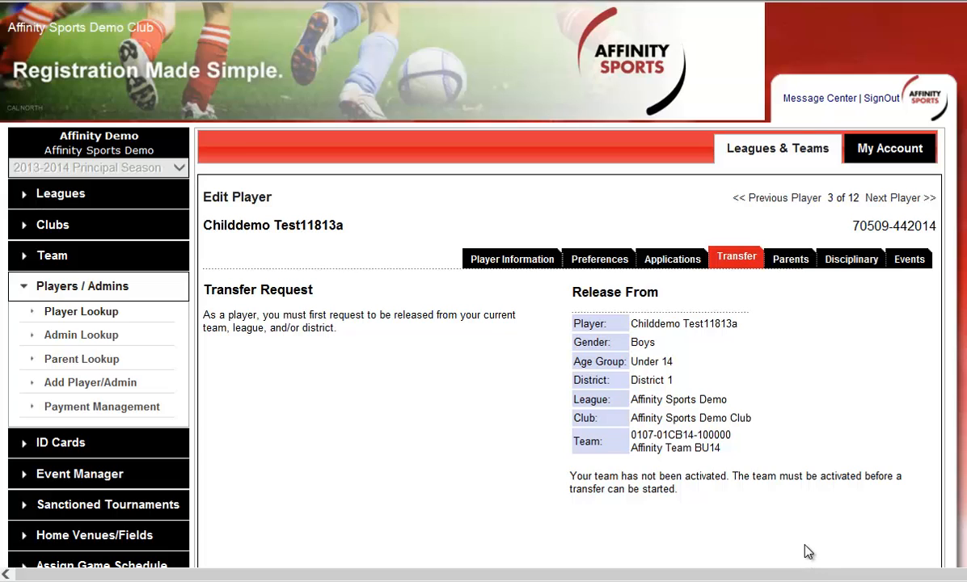
scroll(801, 548, down, 4)
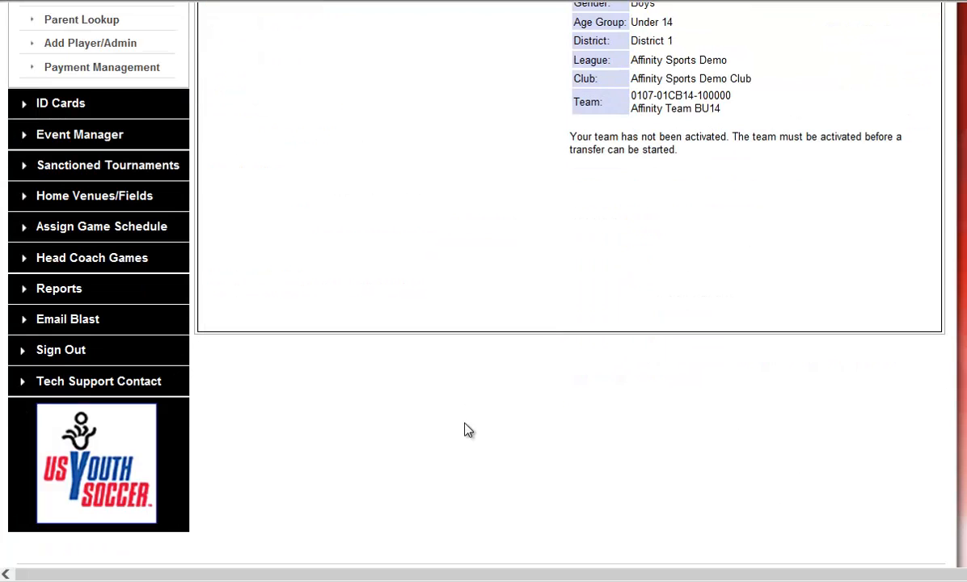
Step: Open the tech support contact page, start a help ticket, and examine the support request form fields
click(100, 384)
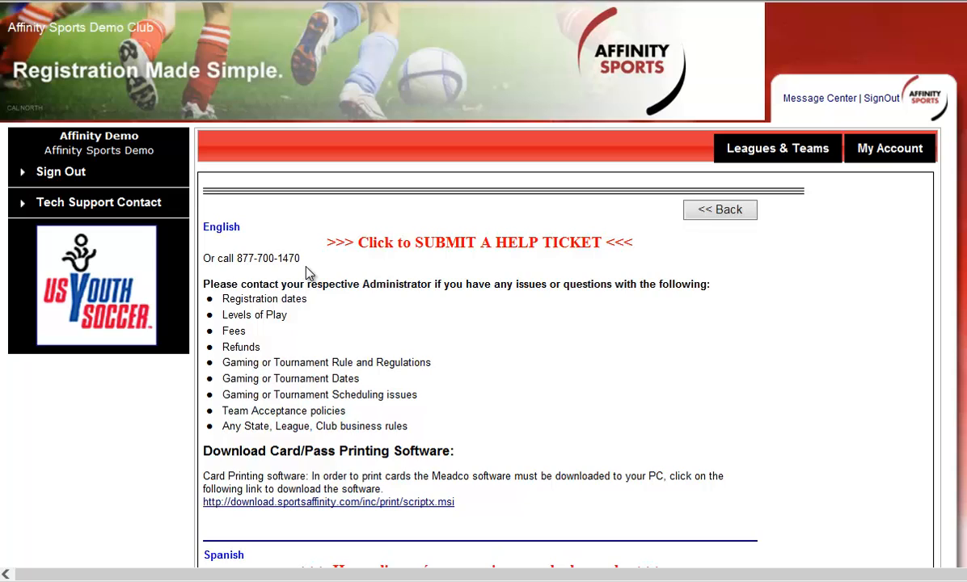
click(432, 251)
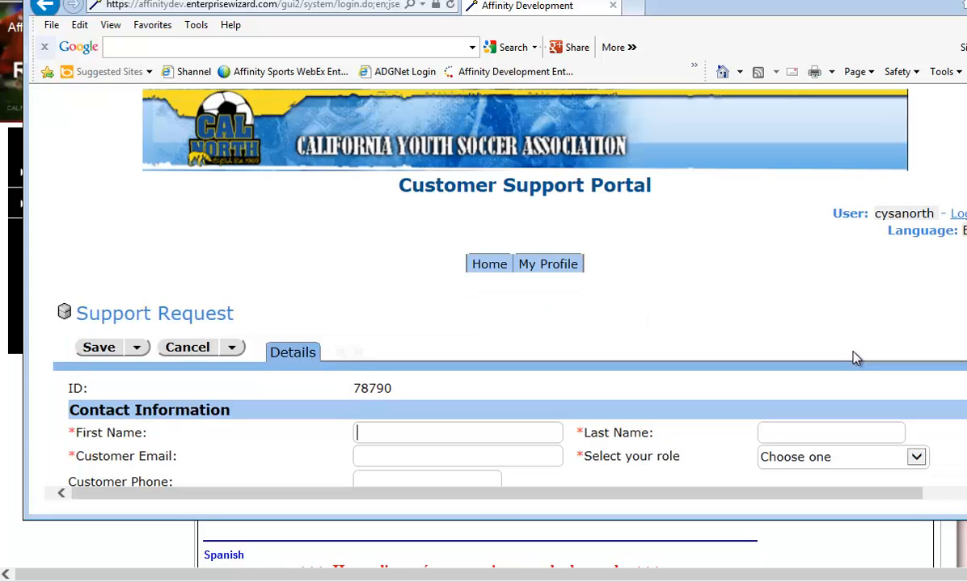
scroll(743, 444, down, 3)
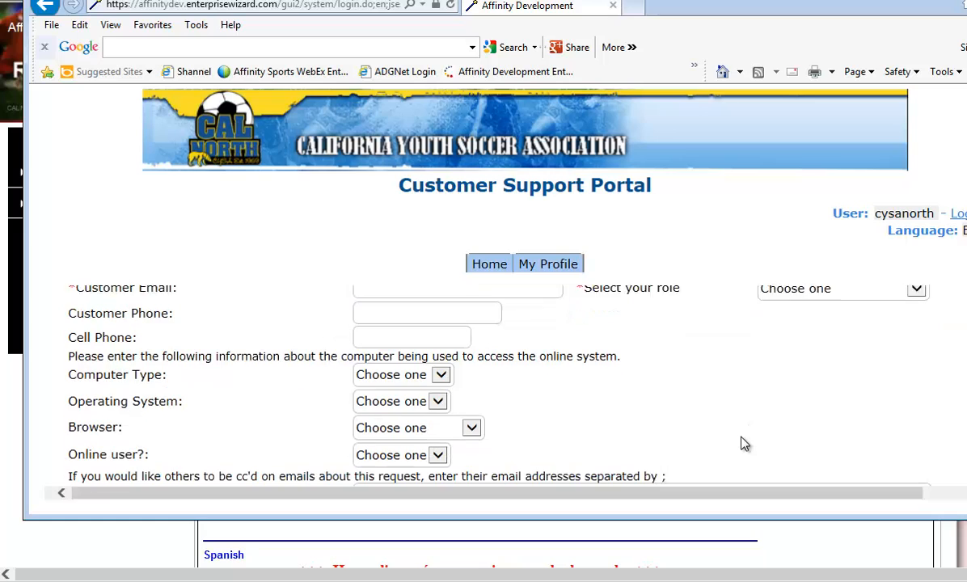
scroll(743, 444, up, 3)
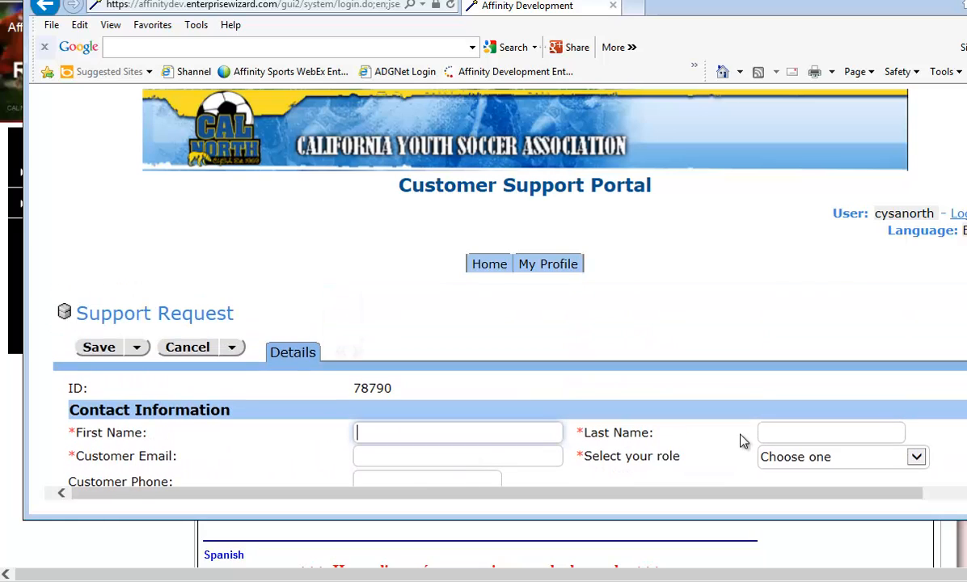